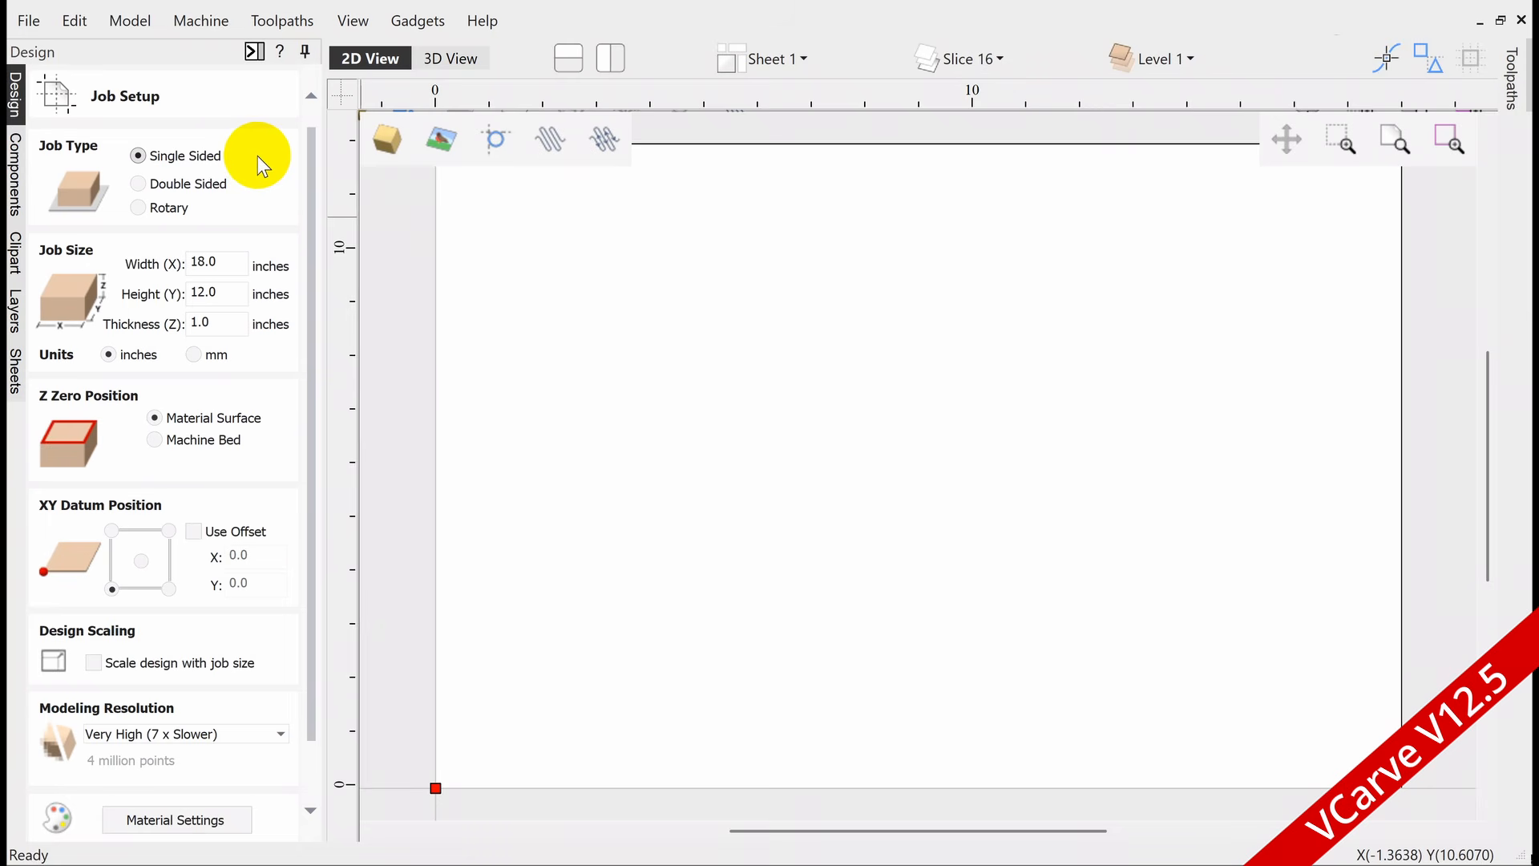
Accept the job setup for a single-sided job 18 by 12 inches and 1 inch thick.
{"action": "left_click", "coordinate": [257, 156]}
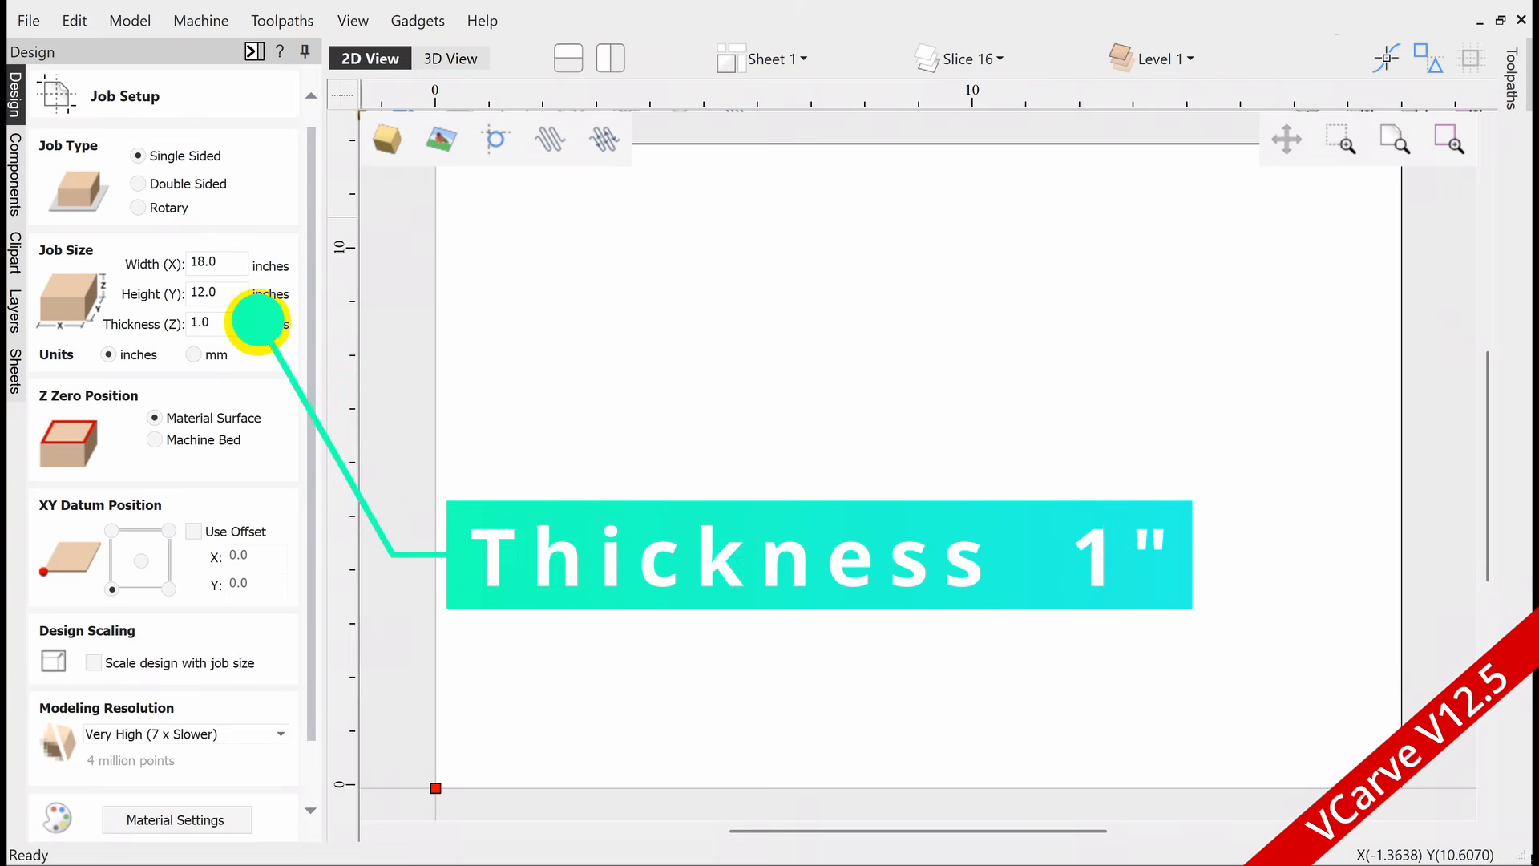
{"action": "left_click_drag", "start_coordinate": [310, 366], "coordinate": [305, 482]}
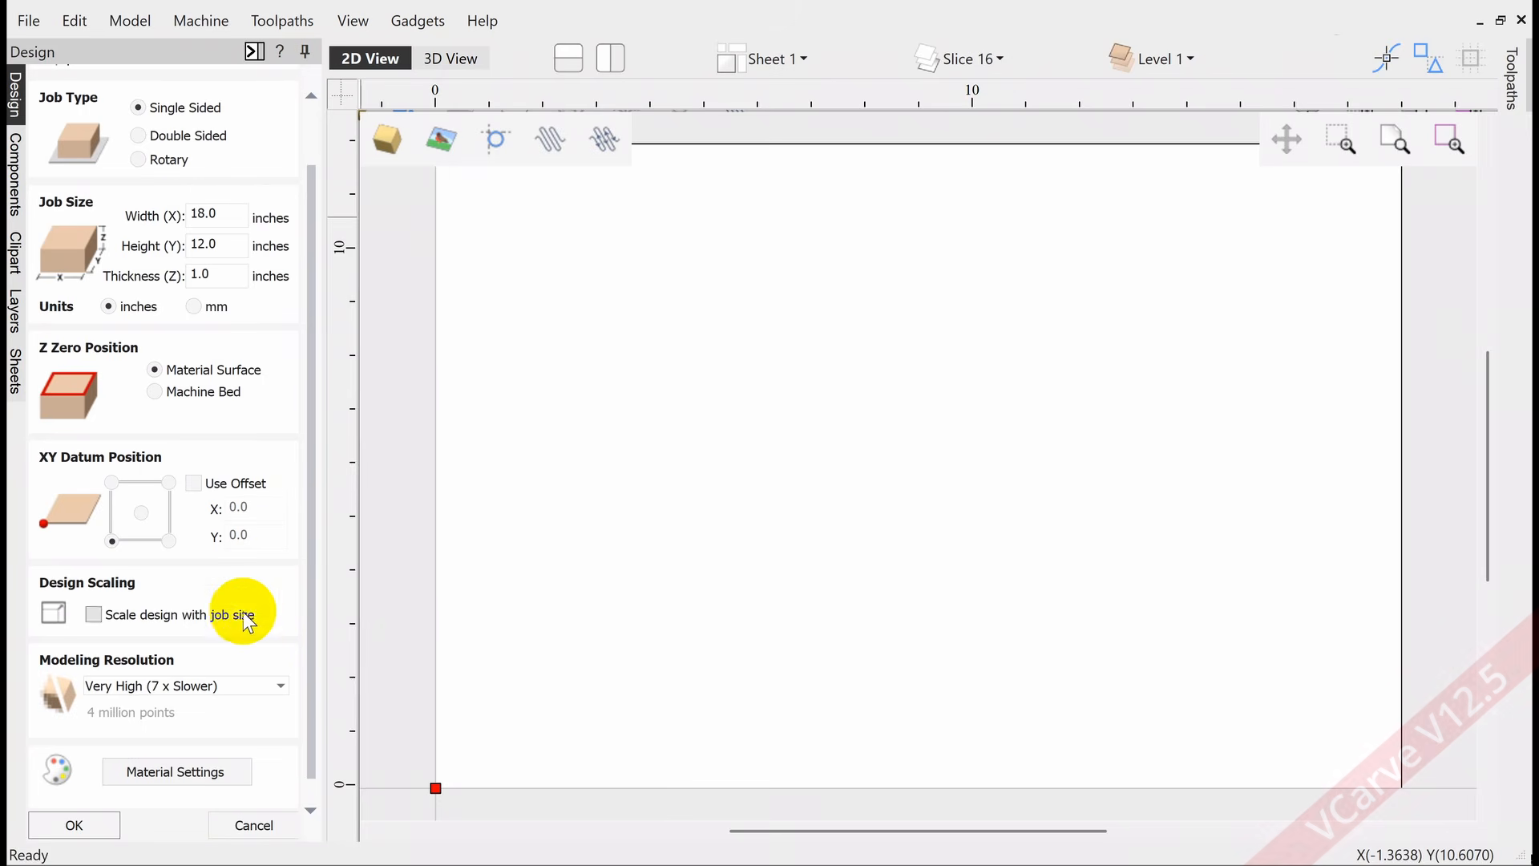
{"action": "left_click", "coordinate": [74, 825]}
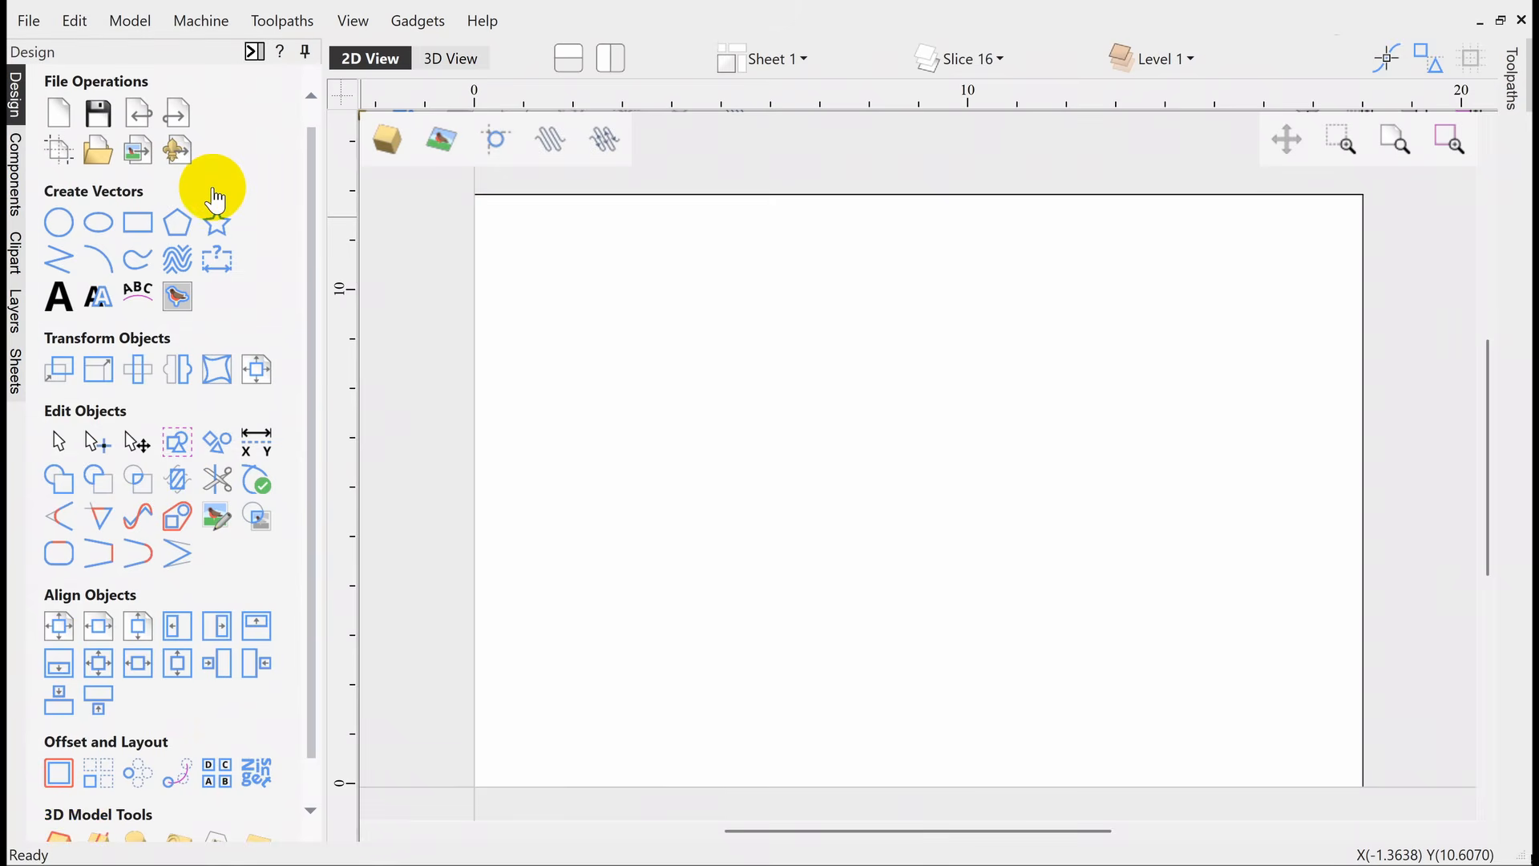
Load Deer Head.stl for 3D model import and center the model on the job.
{"action": "left_click", "coordinate": [186, 156]}
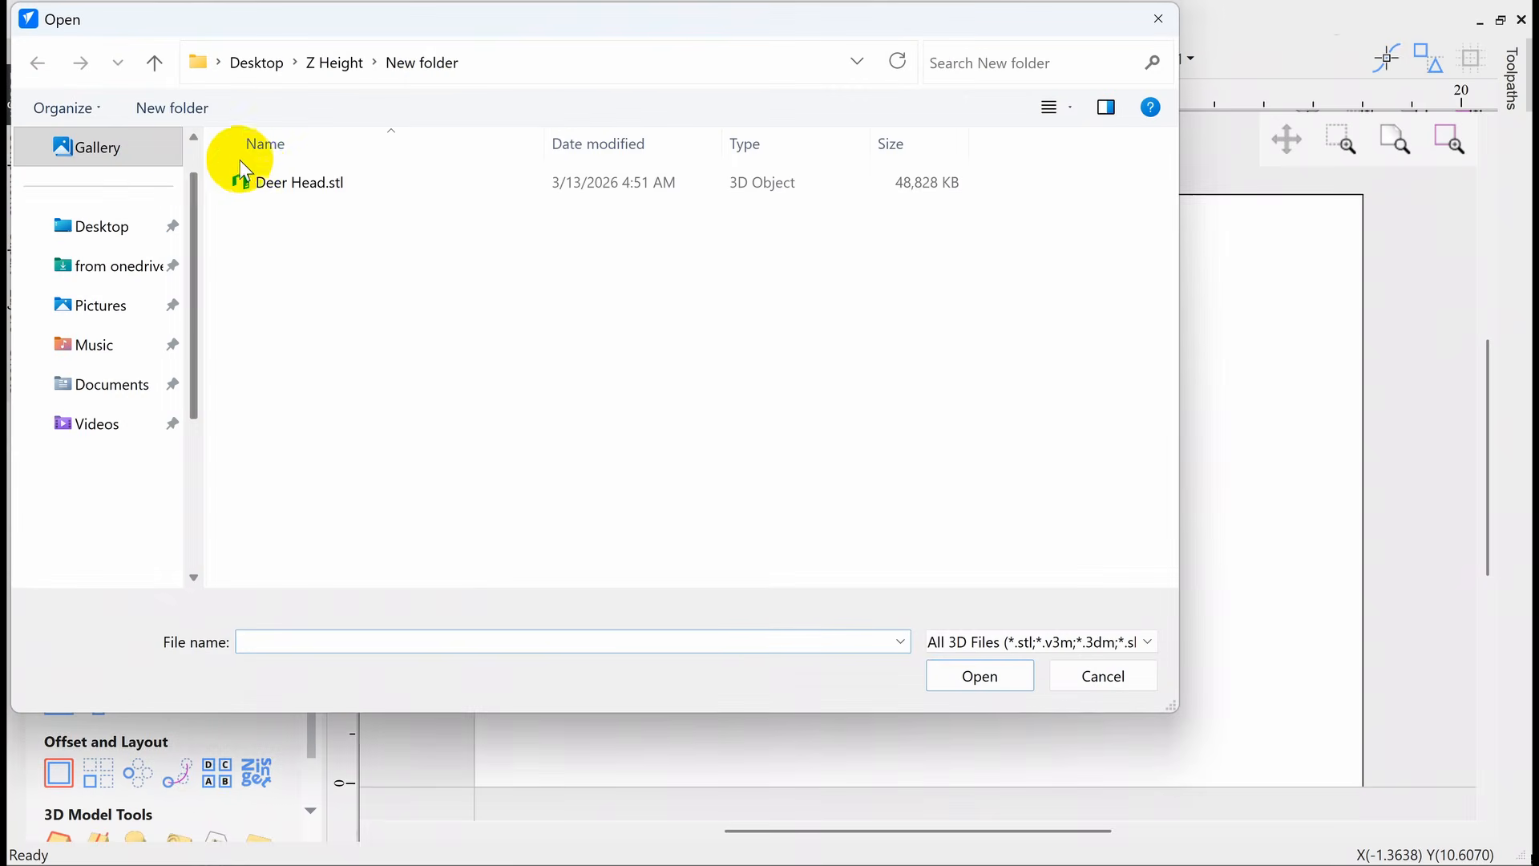
{"action": "double_click", "coordinate": [284, 180]}
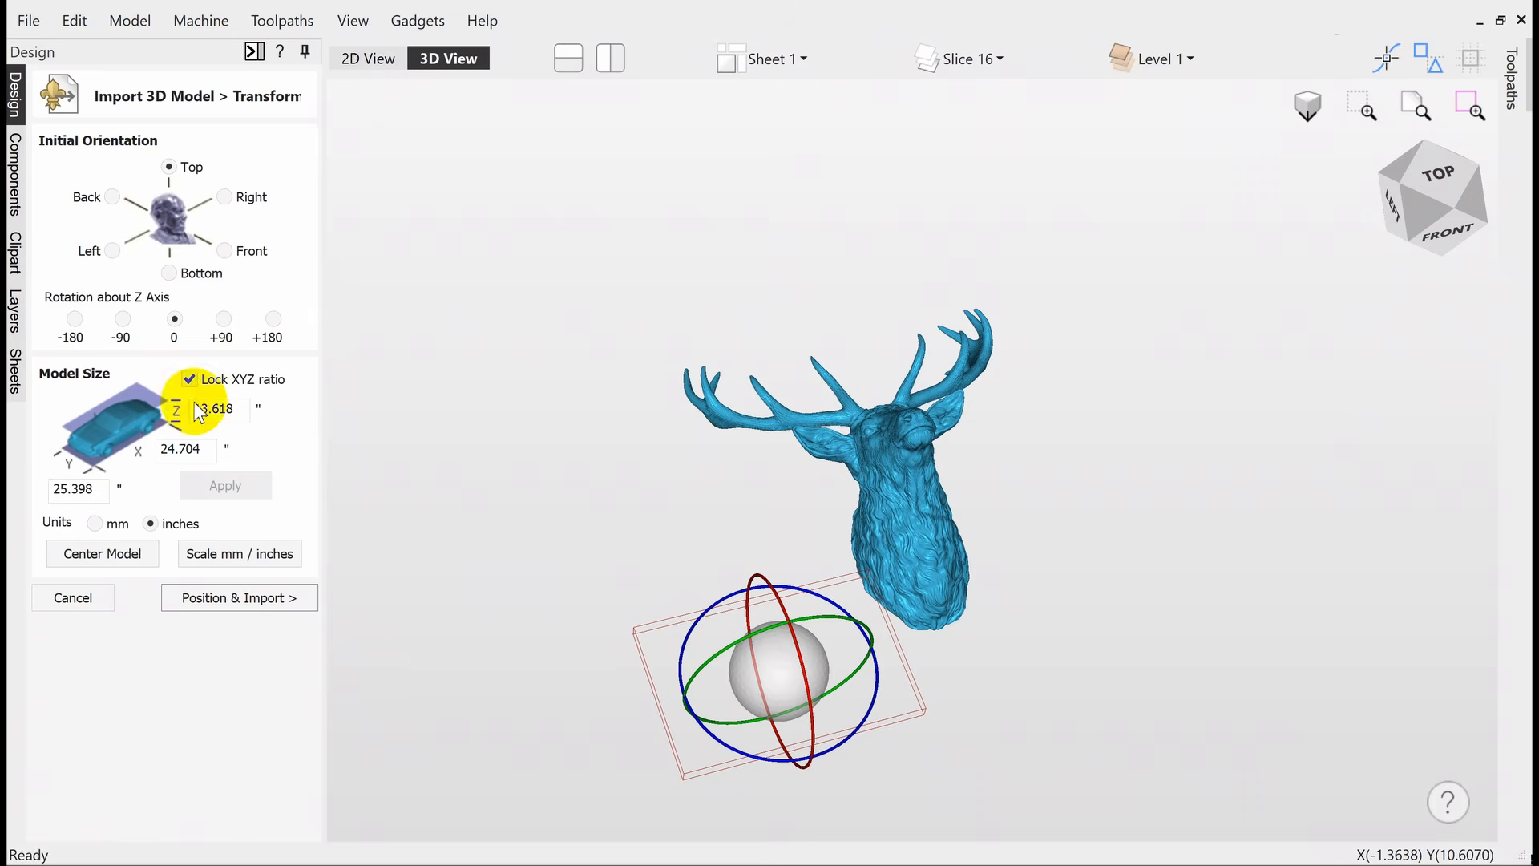
{"action": "left_click", "coordinate": [113, 554]}
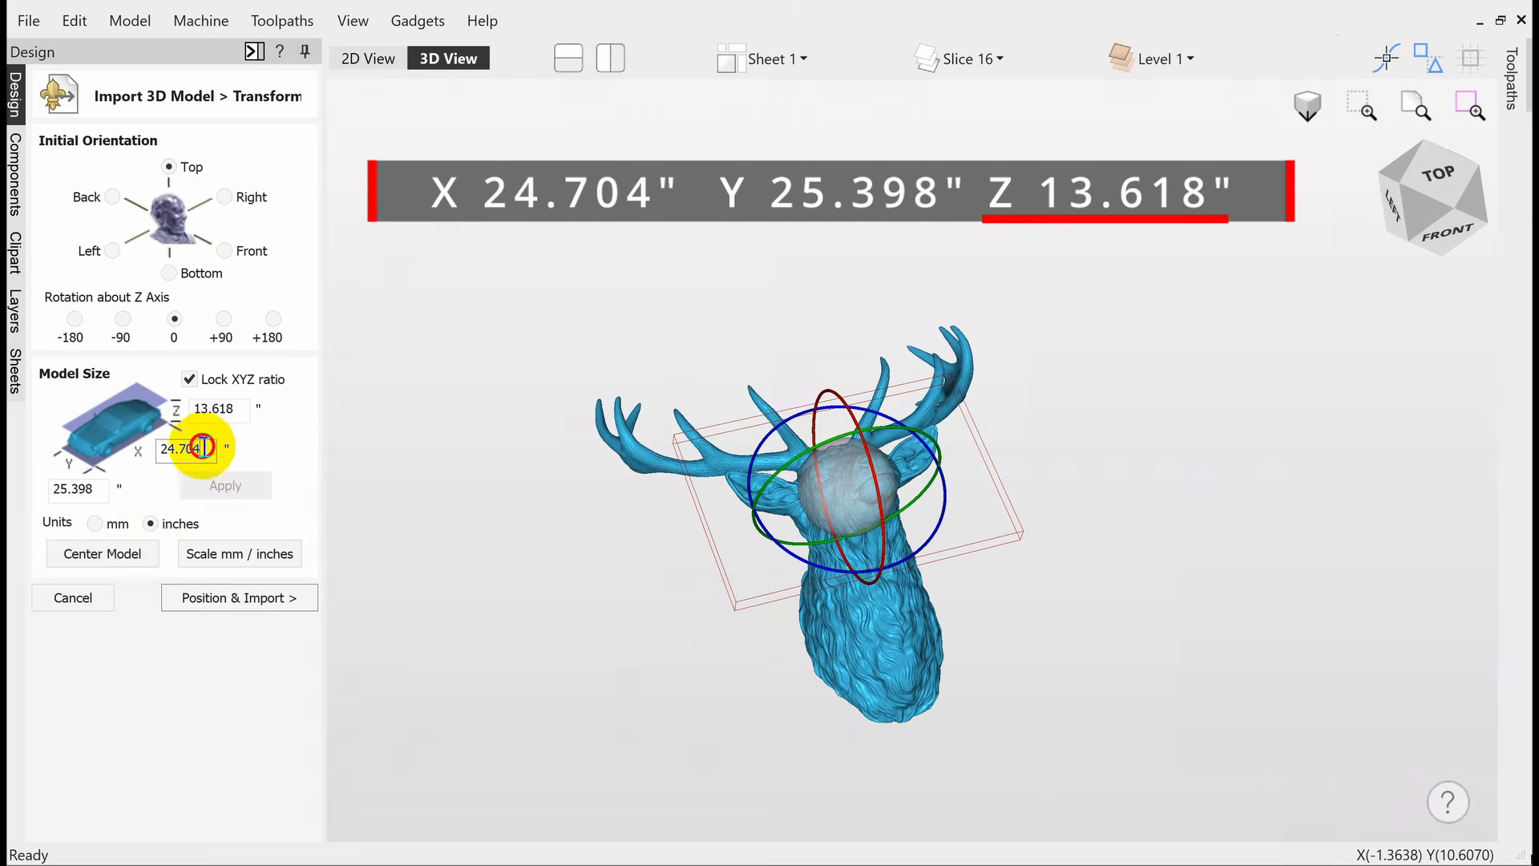
Scale the deer head proportionally to an X size of 7 inches.
{"action": "left_click_drag", "start_coordinate": [204, 447], "coordinate": [136, 449]}
{"action": "type", "text": "7"}
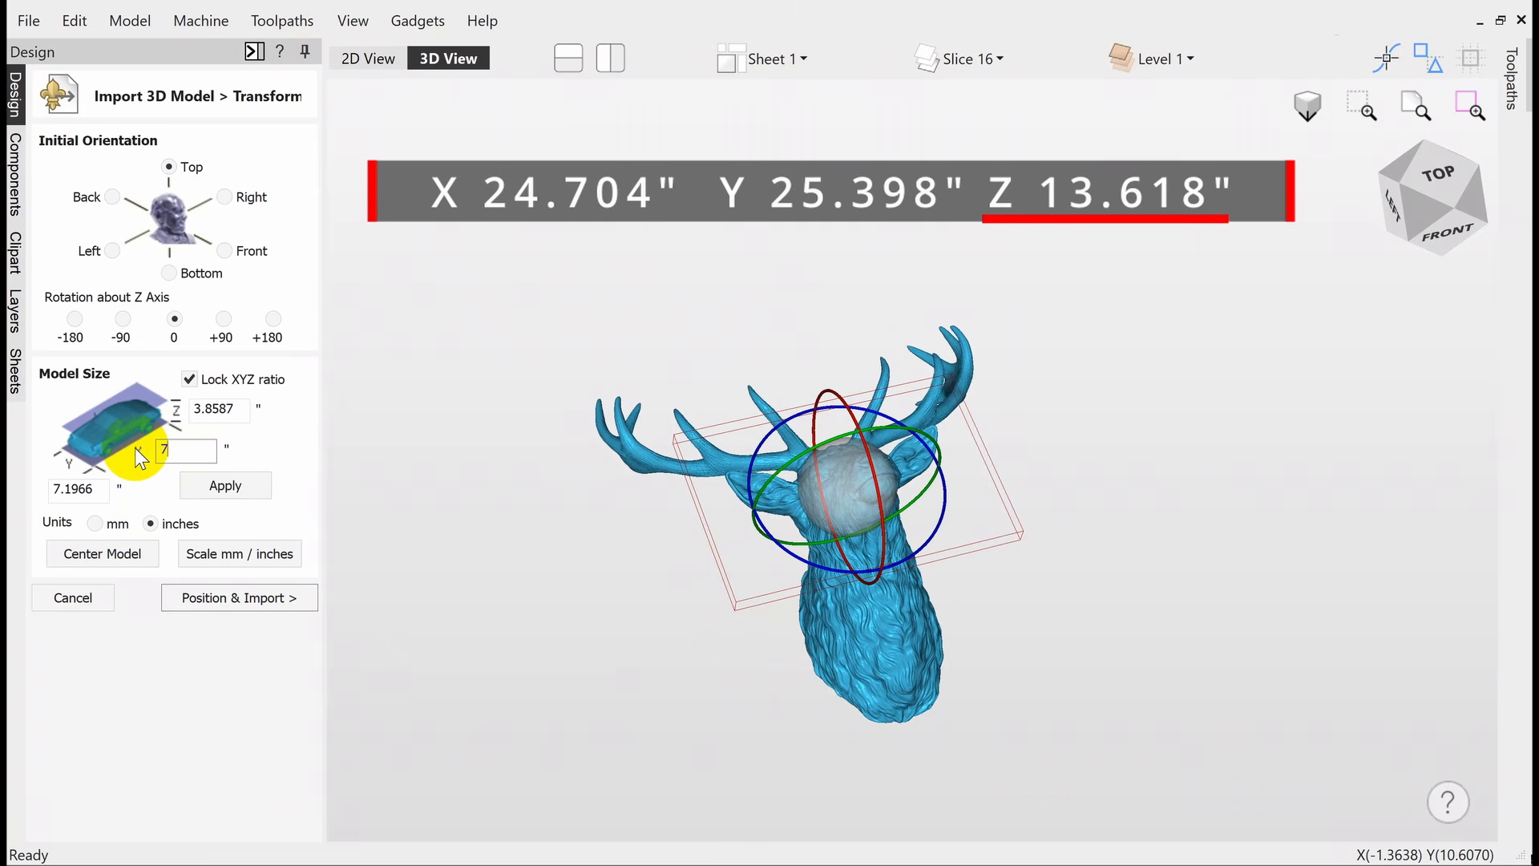
{"action": "left_click", "coordinate": [222, 483]}
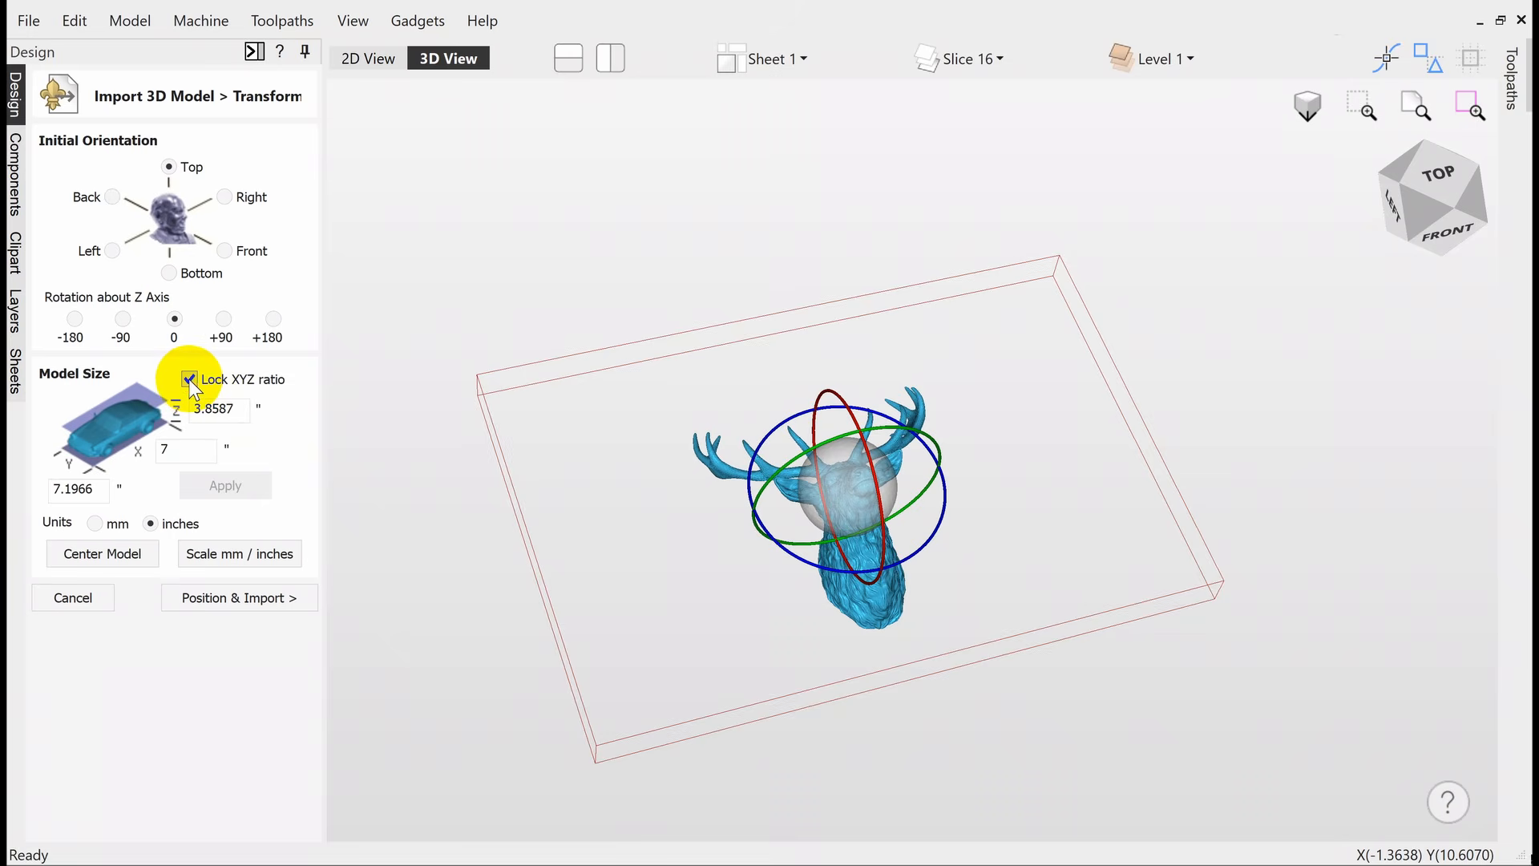
Unlock the XYZ ratio, set the deer head's Z height to 0.75 inches, and recenter the model.
{"action": "left_click", "coordinate": [190, 378]}
{"action": "left_click", "coordinate": [238, 409]}
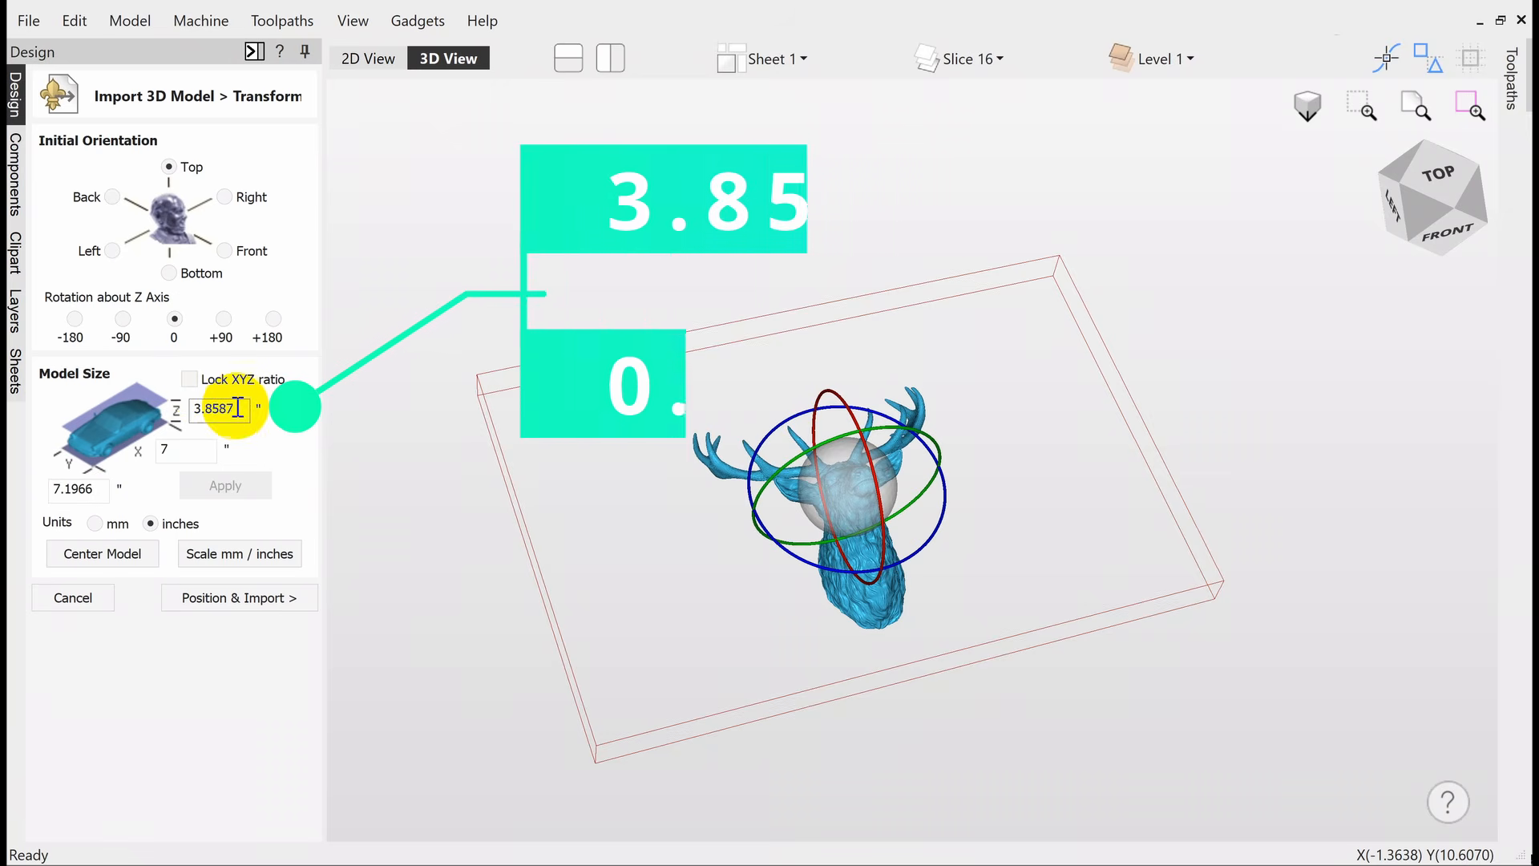
{"action": "left_click_drag", "start_coordinate": [236, 408], "coordinate": [176, 410]}
{"action": "type", "text": ".75"}
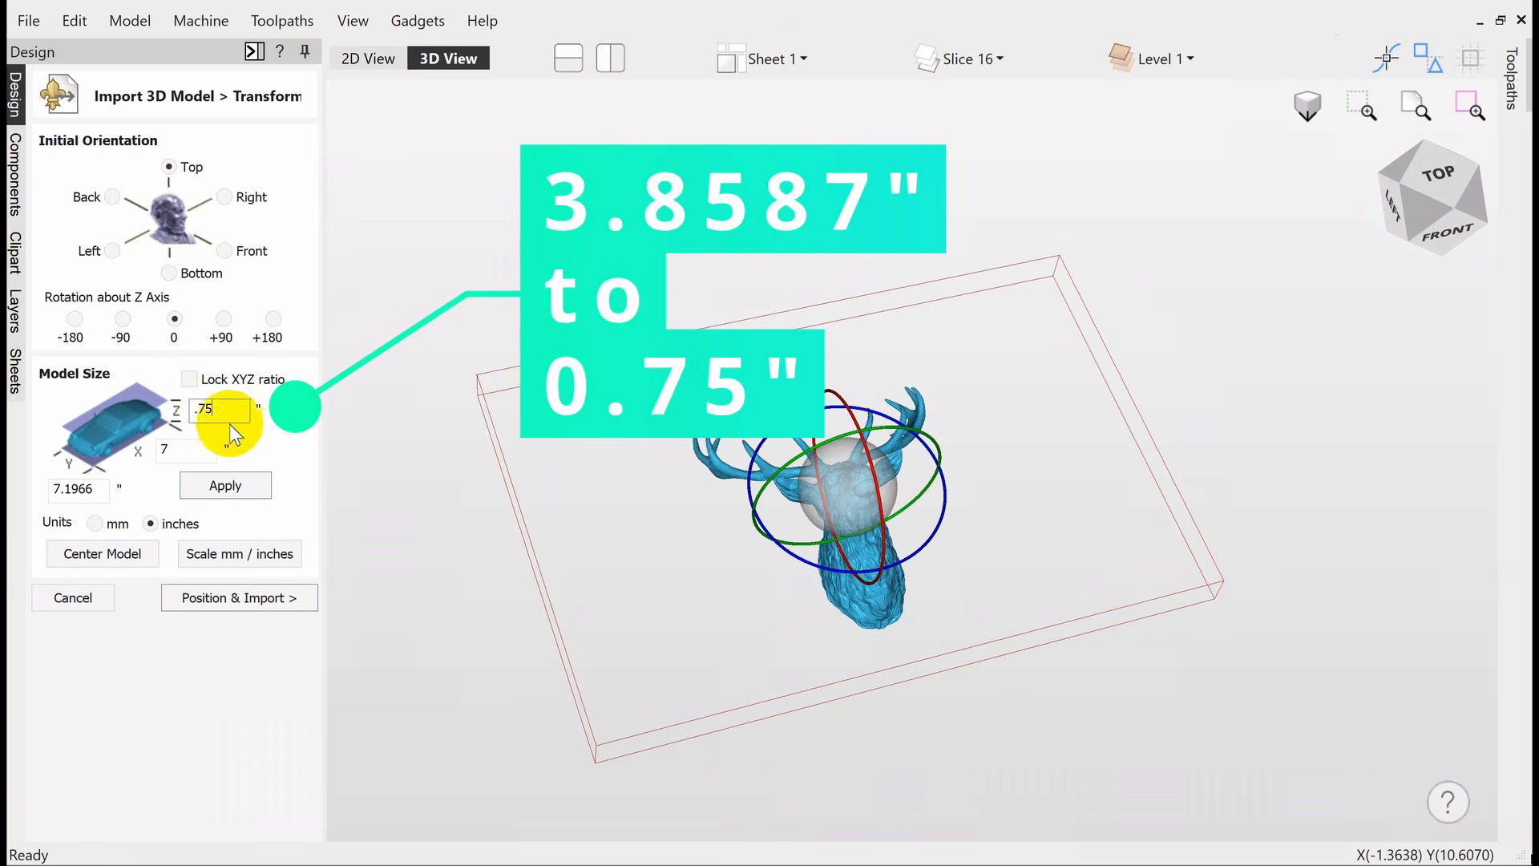
{"action": "left_click", "coordinate": [223, 486]}
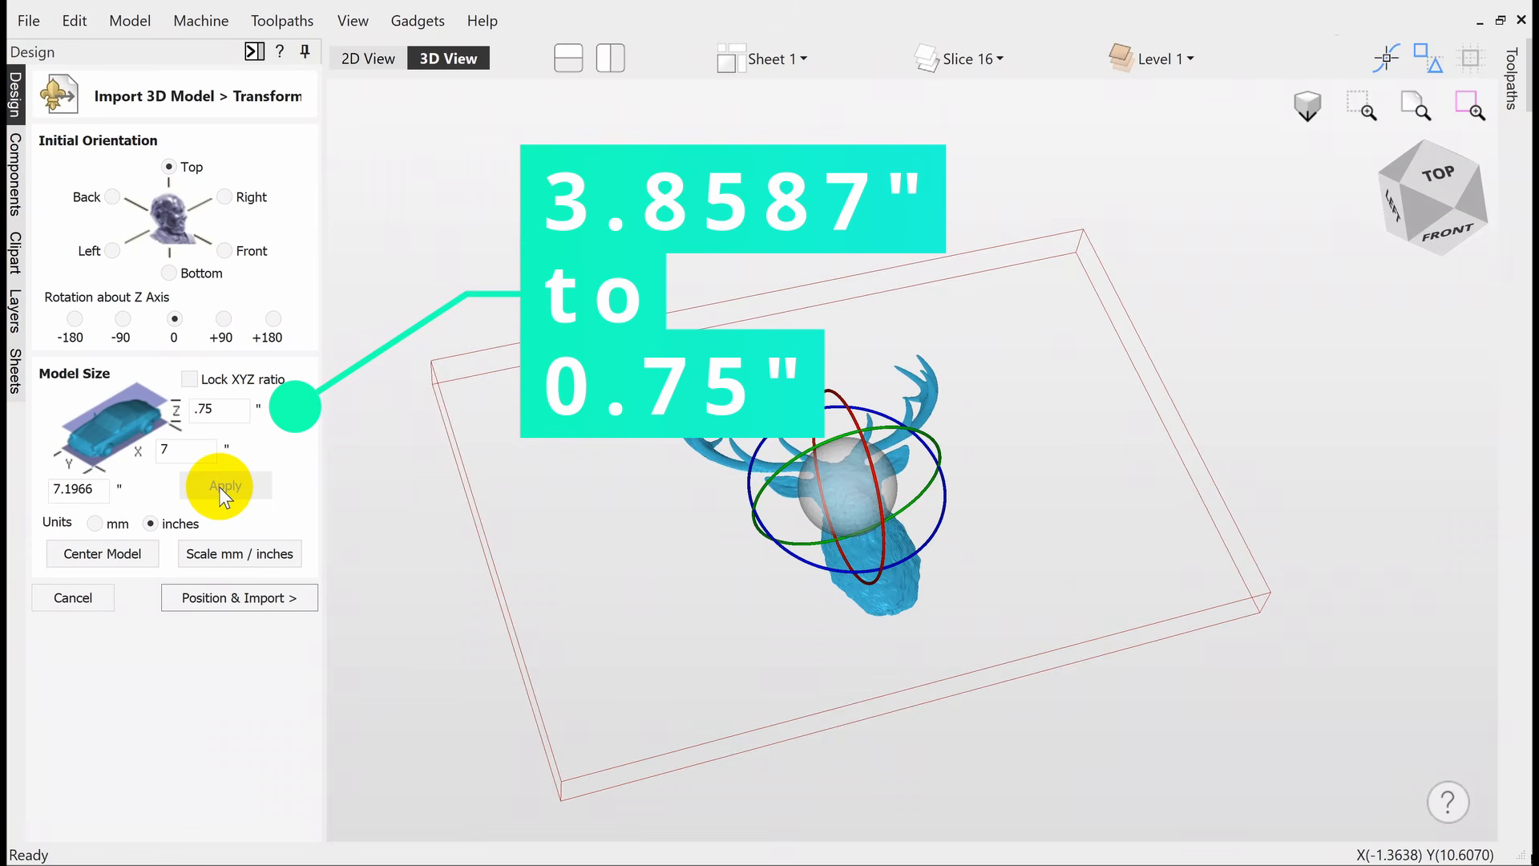
{"action": "left_click", "coordinate": [120, 540]}
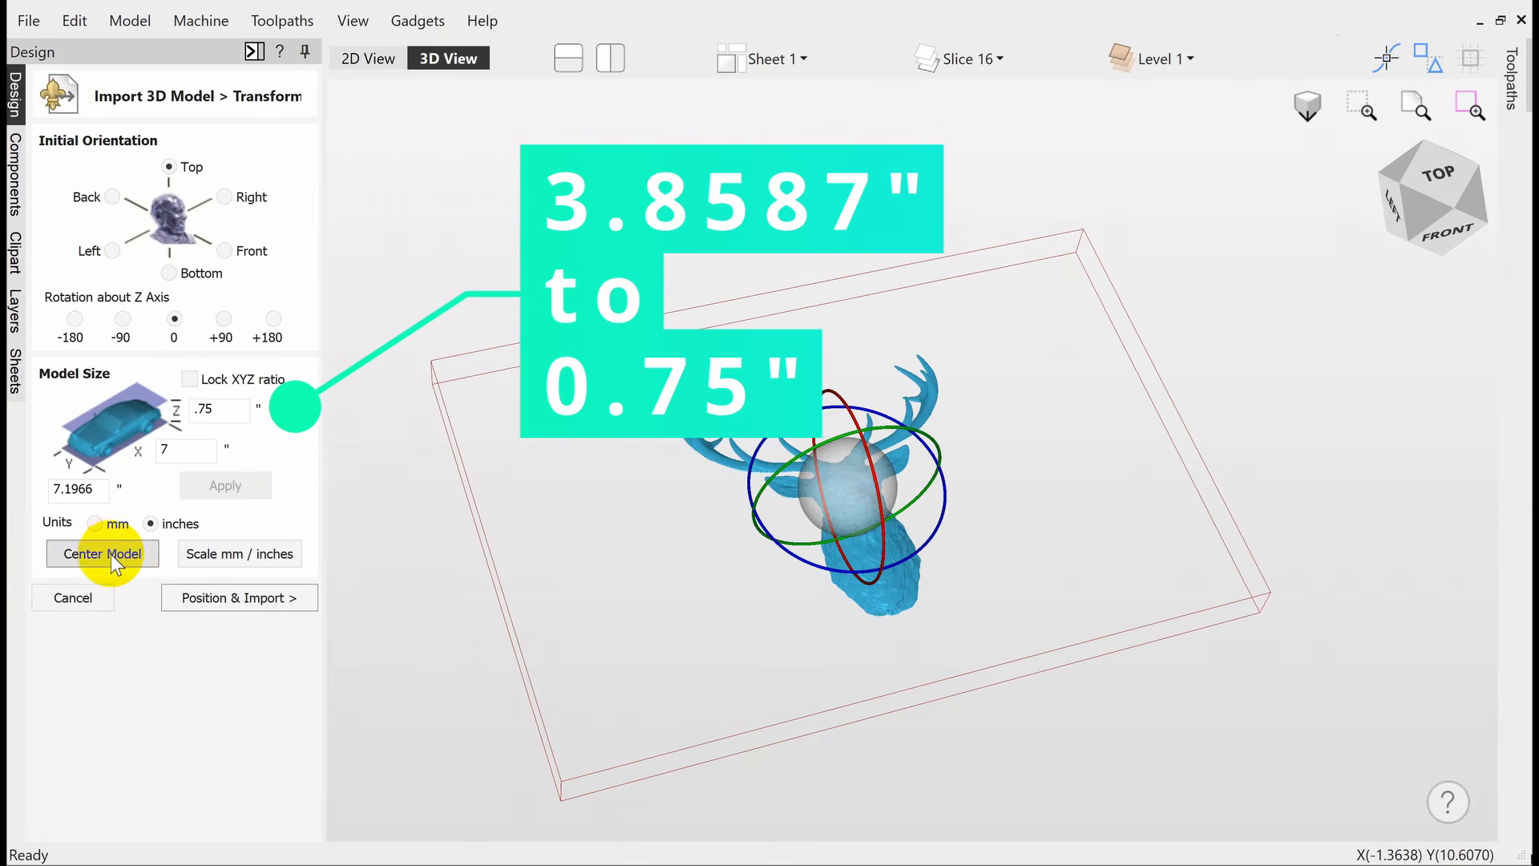
Lower the modeling plane to 0.75 inches below the top of the model and import it.
{"action": "left_click", "coordinate": [214, 595]}
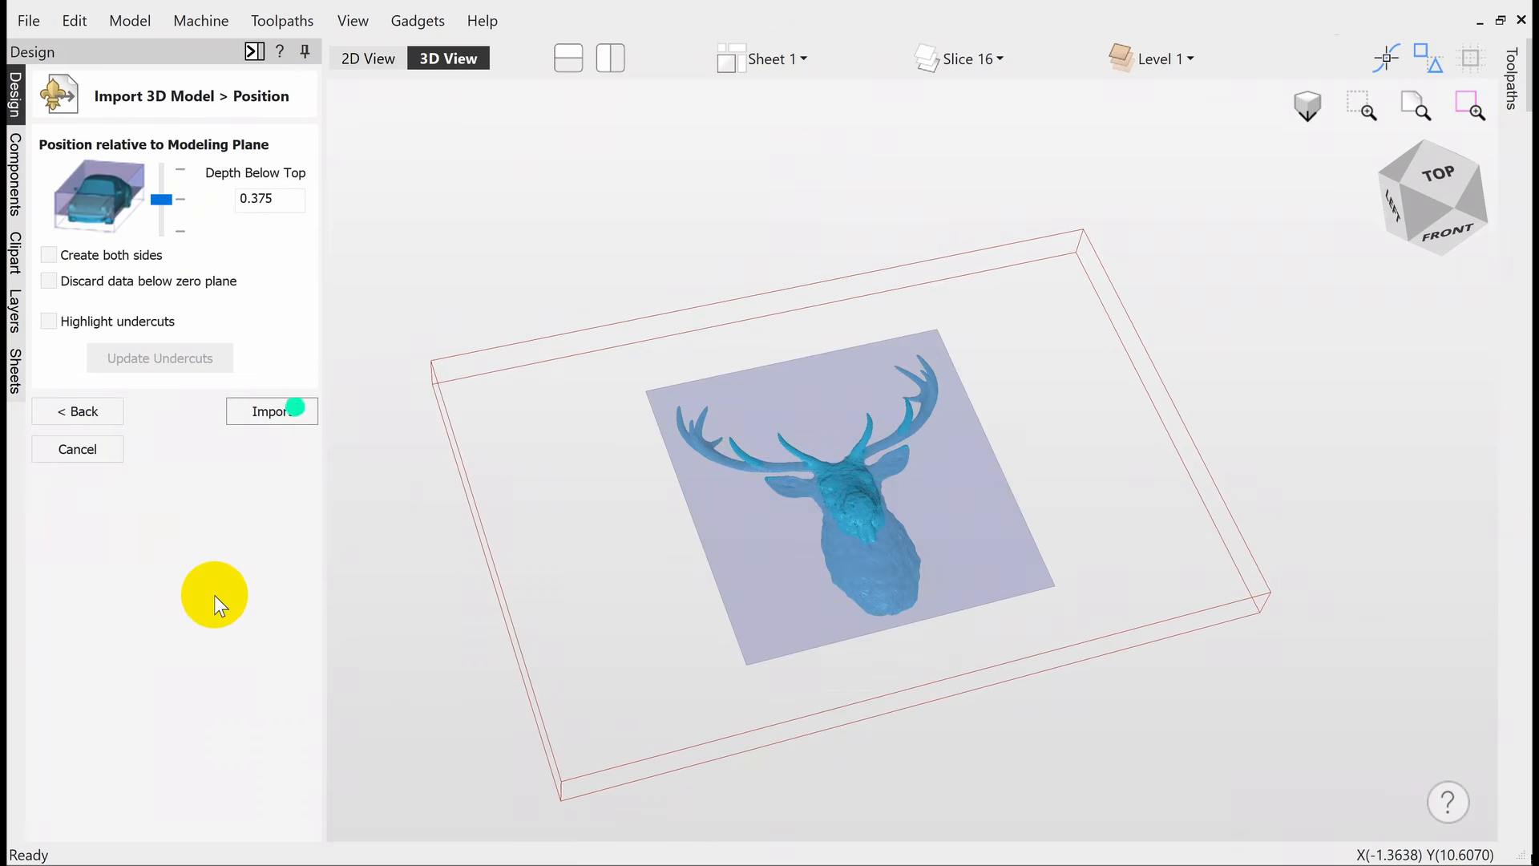
{"action": "left_click_drag", "start_coordinate": [161, 199], "coordinate": [154, 247]}
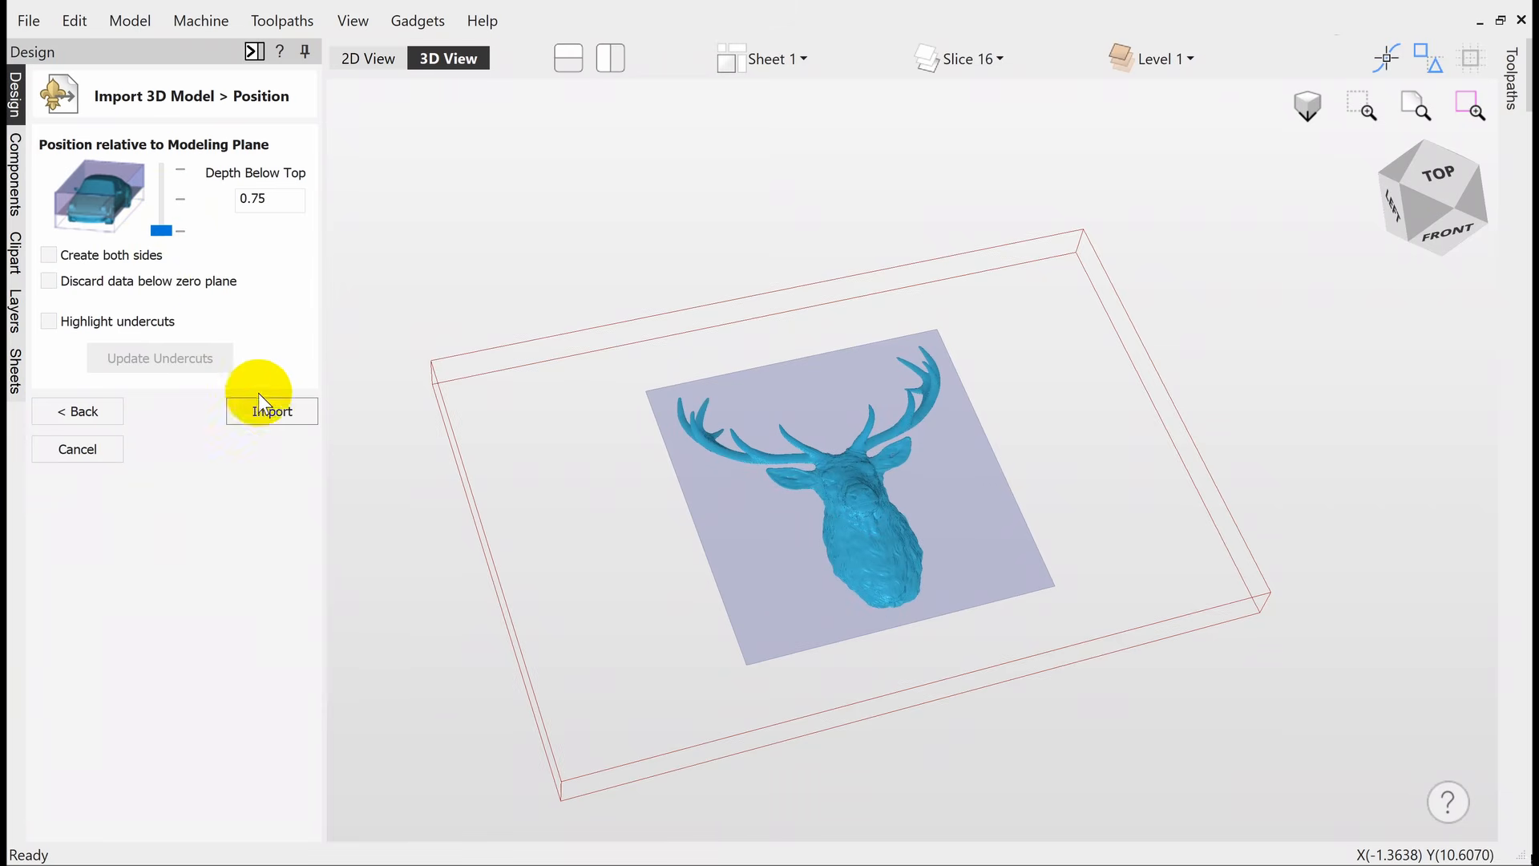
{"action": "left_click", "coordinate": [272, 411]}
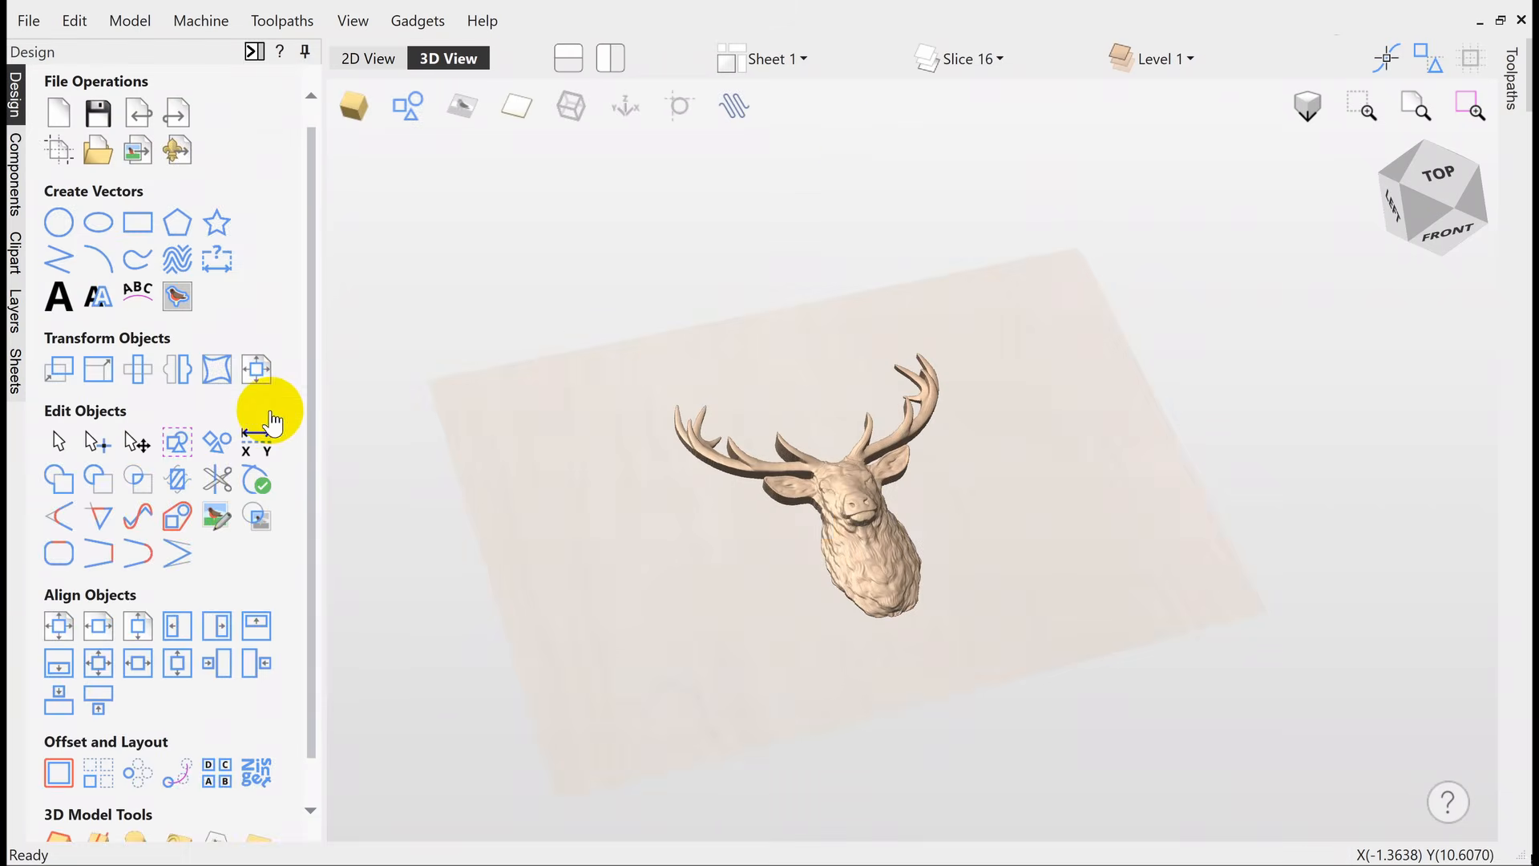
Examine the deer head's snout from the top view, then delete the imported model.
{"action": "left_click", "coordinate": [1437, 175]}
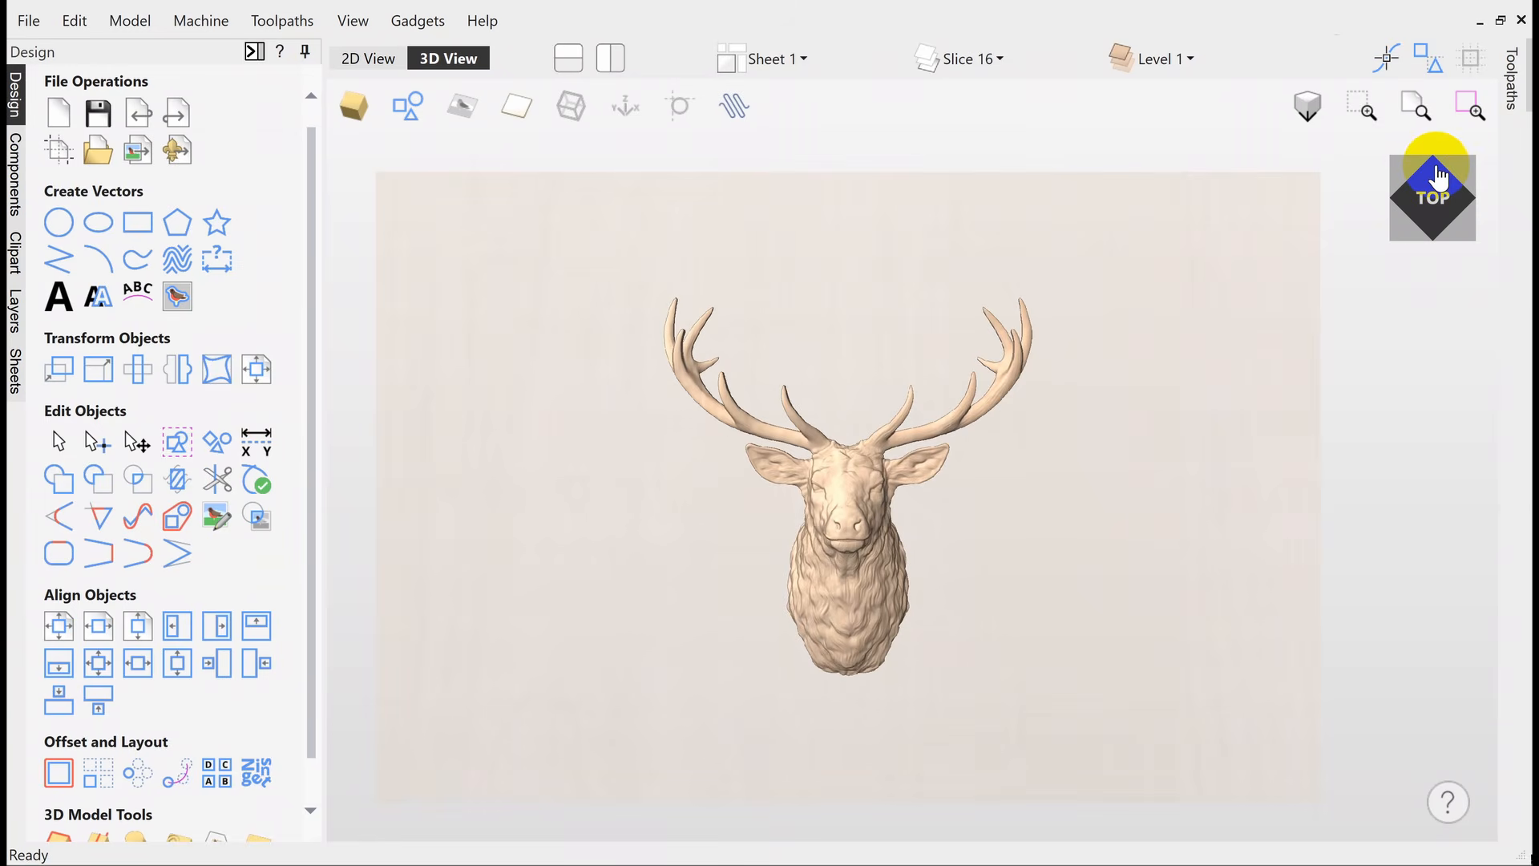
{"action": "left_click", "coordinate": [1437, 174]}
{"action": "mouse_move", "coordinate": [1438, 177]}
{"action": "left_mouse_down"}
{"action": "mouse_move", "coordinate": [1380, 216]}
{"action": "mouse_move", "coordinate": [1346, 183]}
{"action": "mouse_move", "coordinate": [1411, 190]}
{"action": "mouse_move", "coordinate": [1437, 175]}
{"action": "left_mouse_up"}
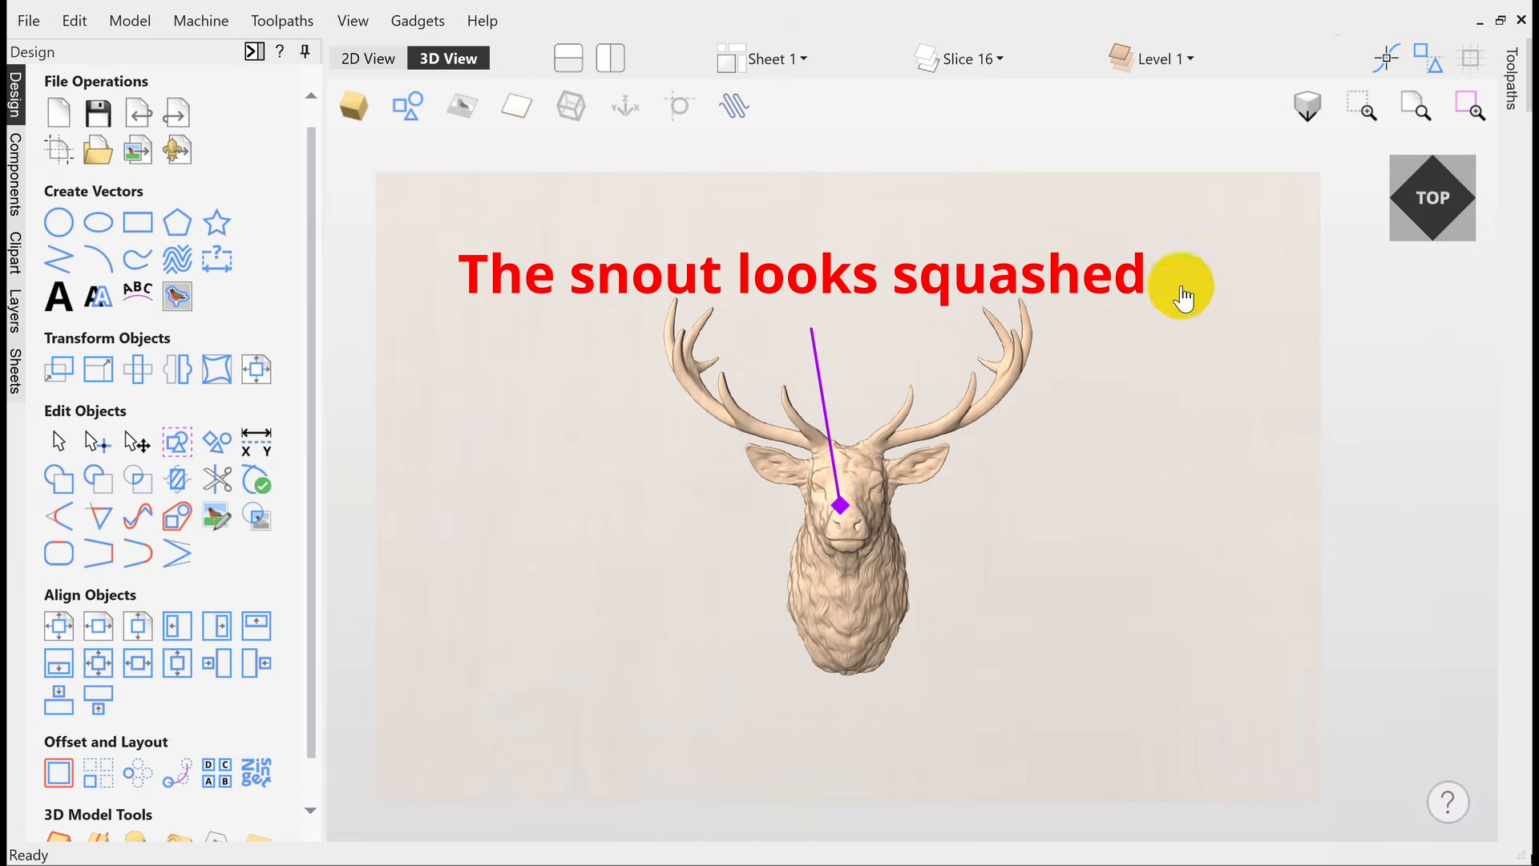
{"action": "left_click", "coordinate": [847, 491]}
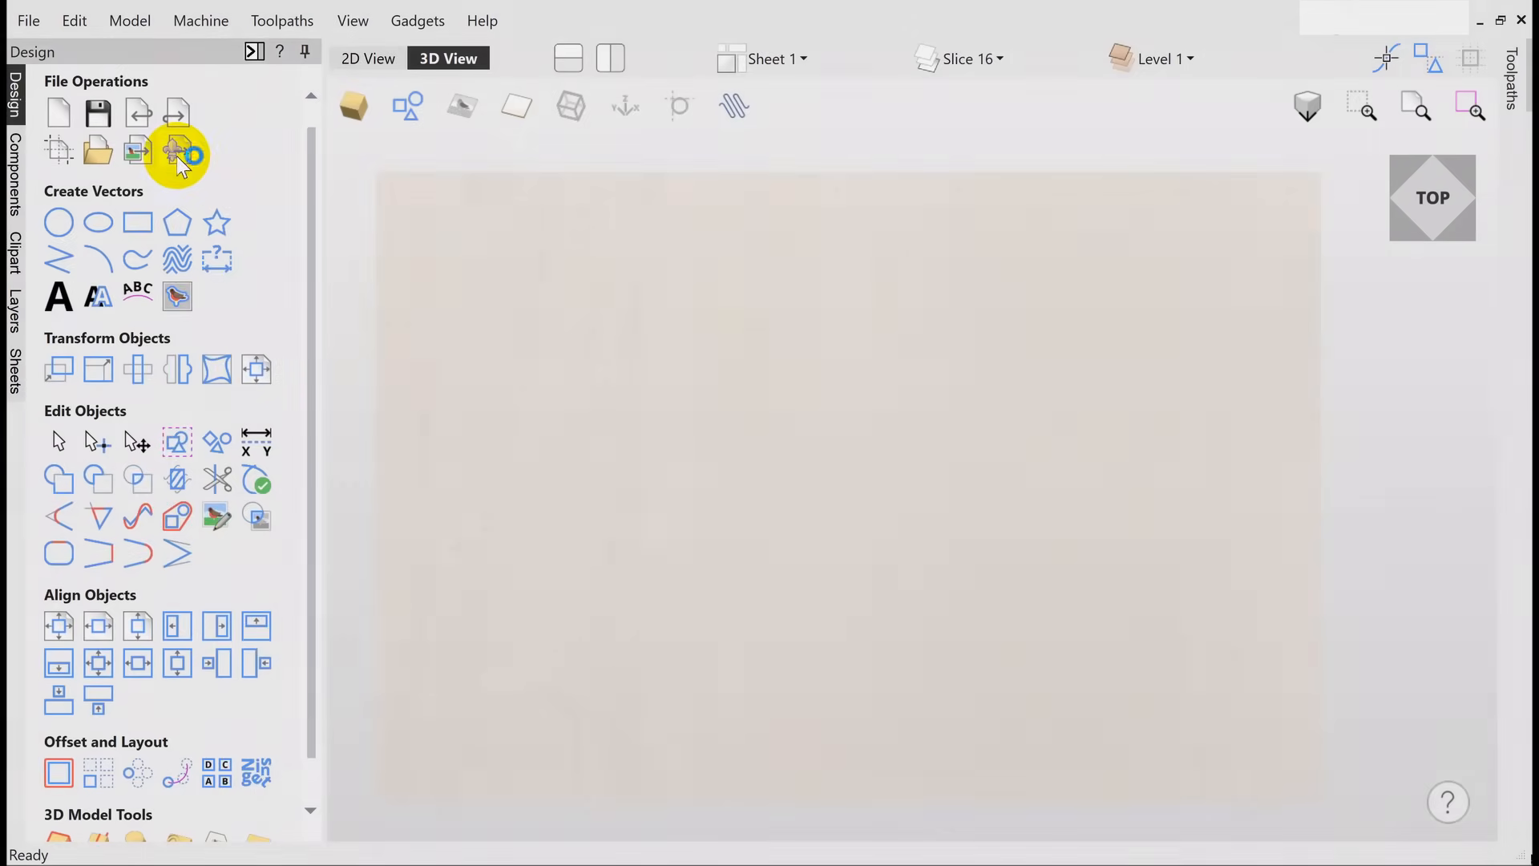
Load Deer Head.stl again for a fresh 3D model import and center it.
{"action": "left_click", "coordinate": [177, 150]}
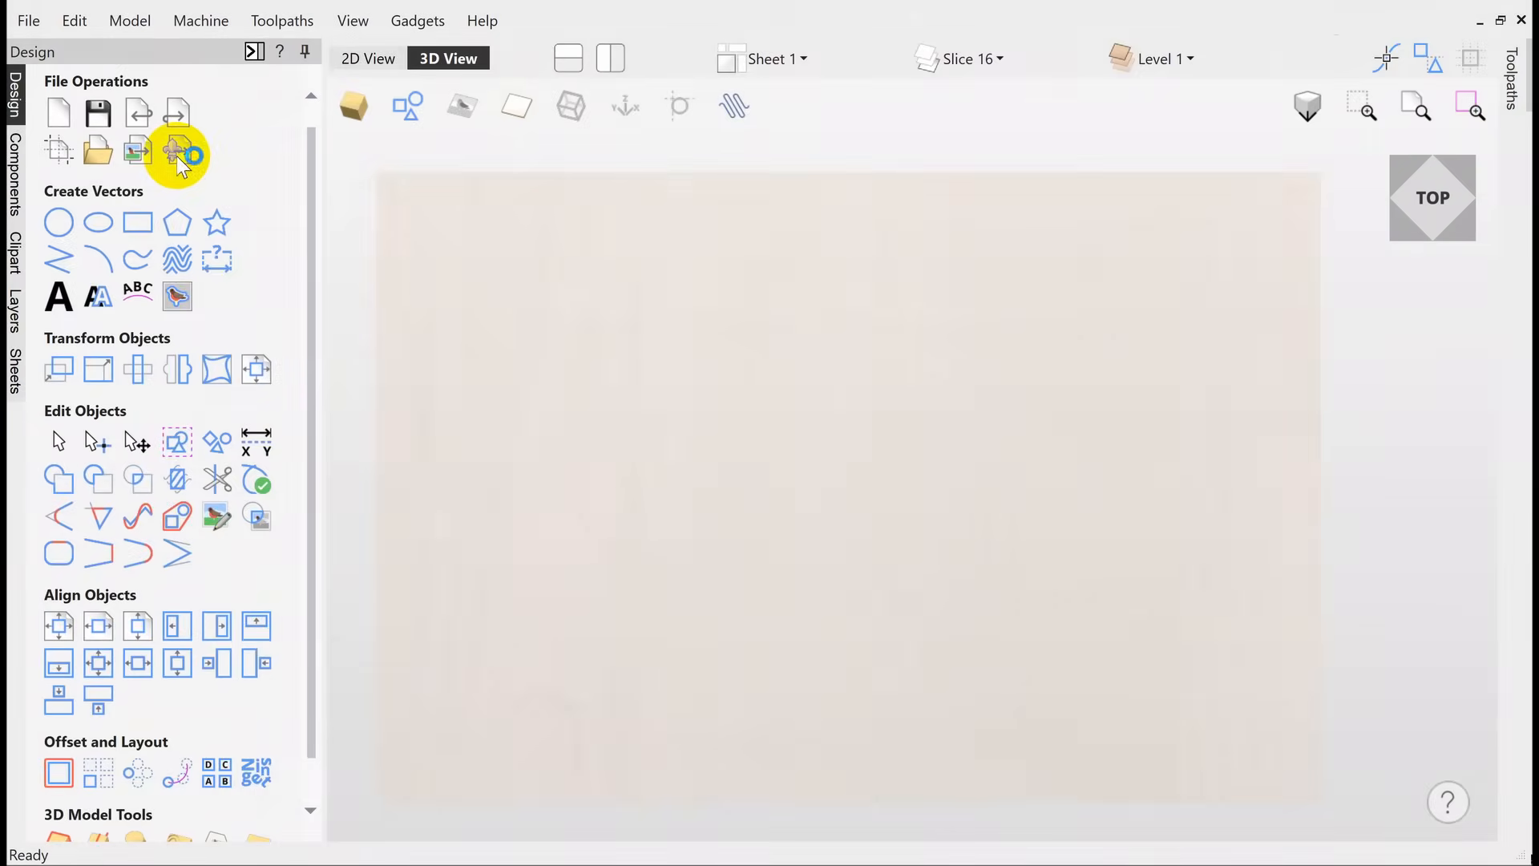
{"action": "double_click", "coordinate": [269, 186]}
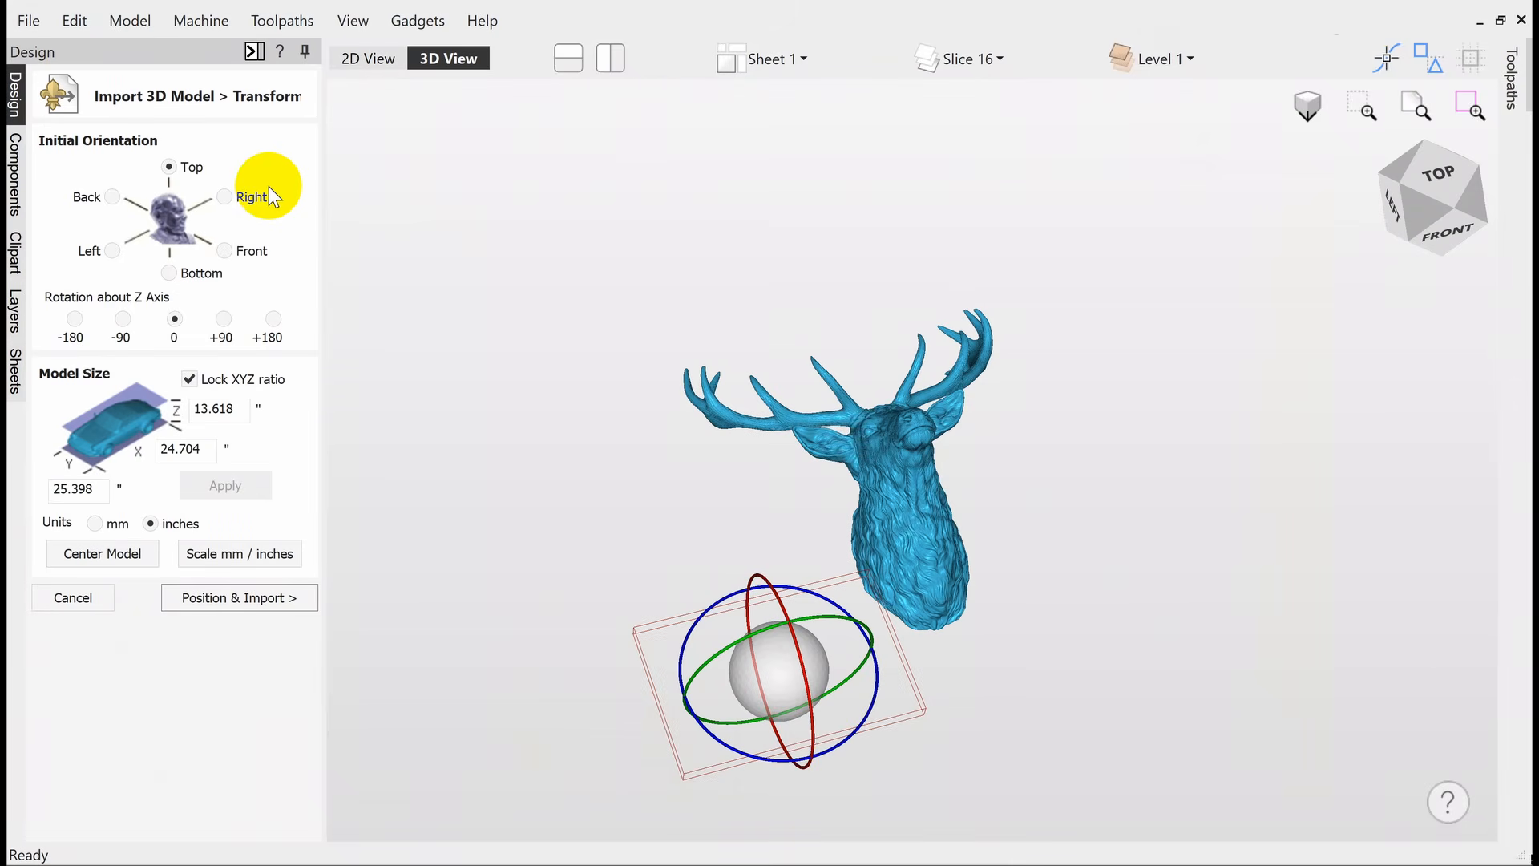
{"action": "left_click", "coordinate": [105, 553]}
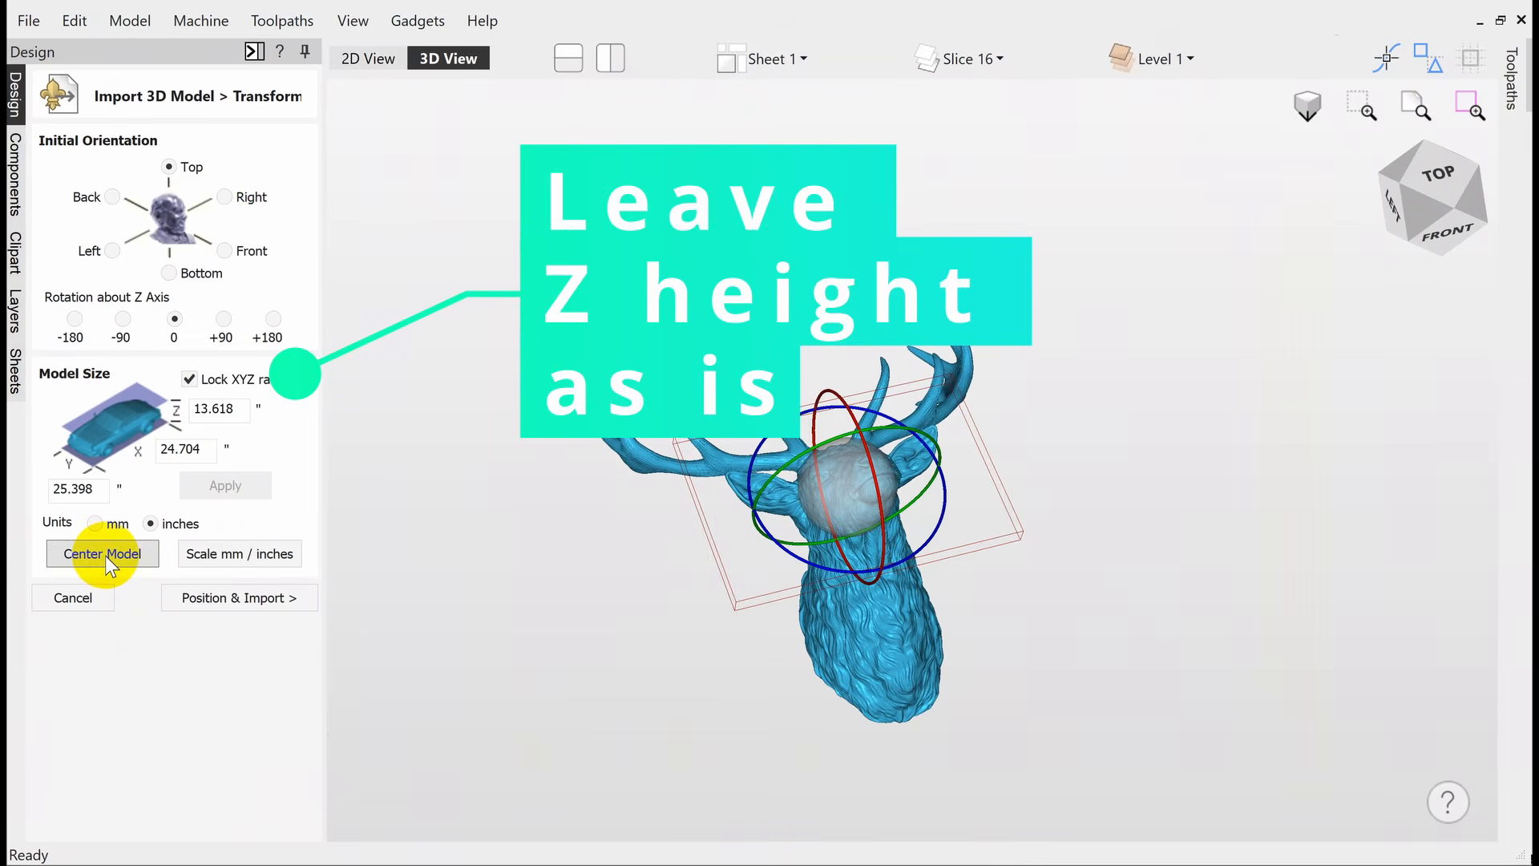
Resize the deer head to 7 inches in X with the XYZ ratio locked, then center it again.
{"action": "left_click", "coordinate": [207, 452]}
{"action": "left_click_drag", "start_coordinate": [207, 451], "coordinate": [123, 455]}
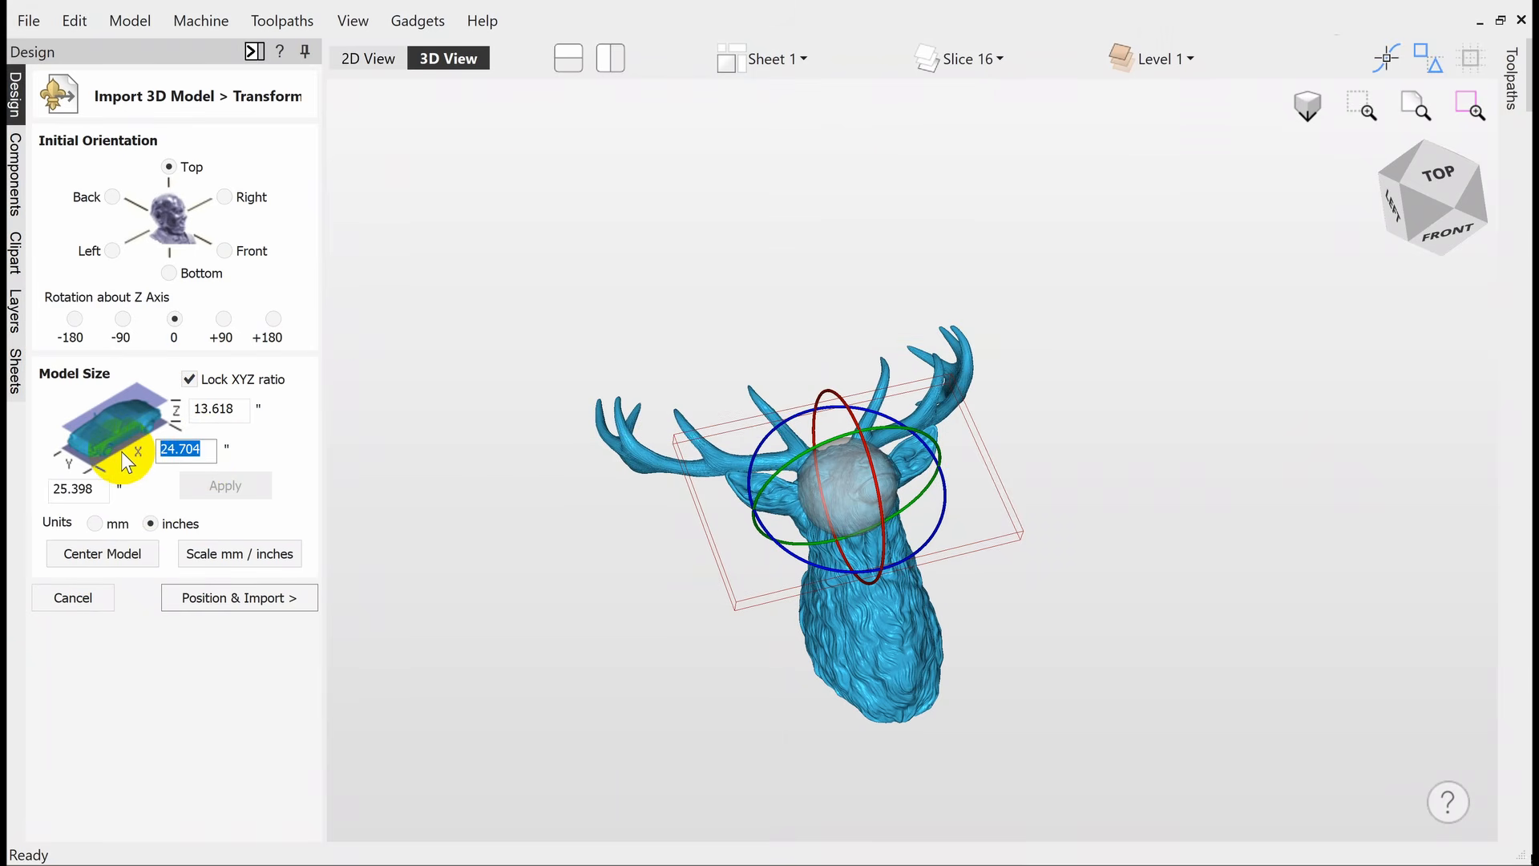
{"action": "type", "text": "7"}
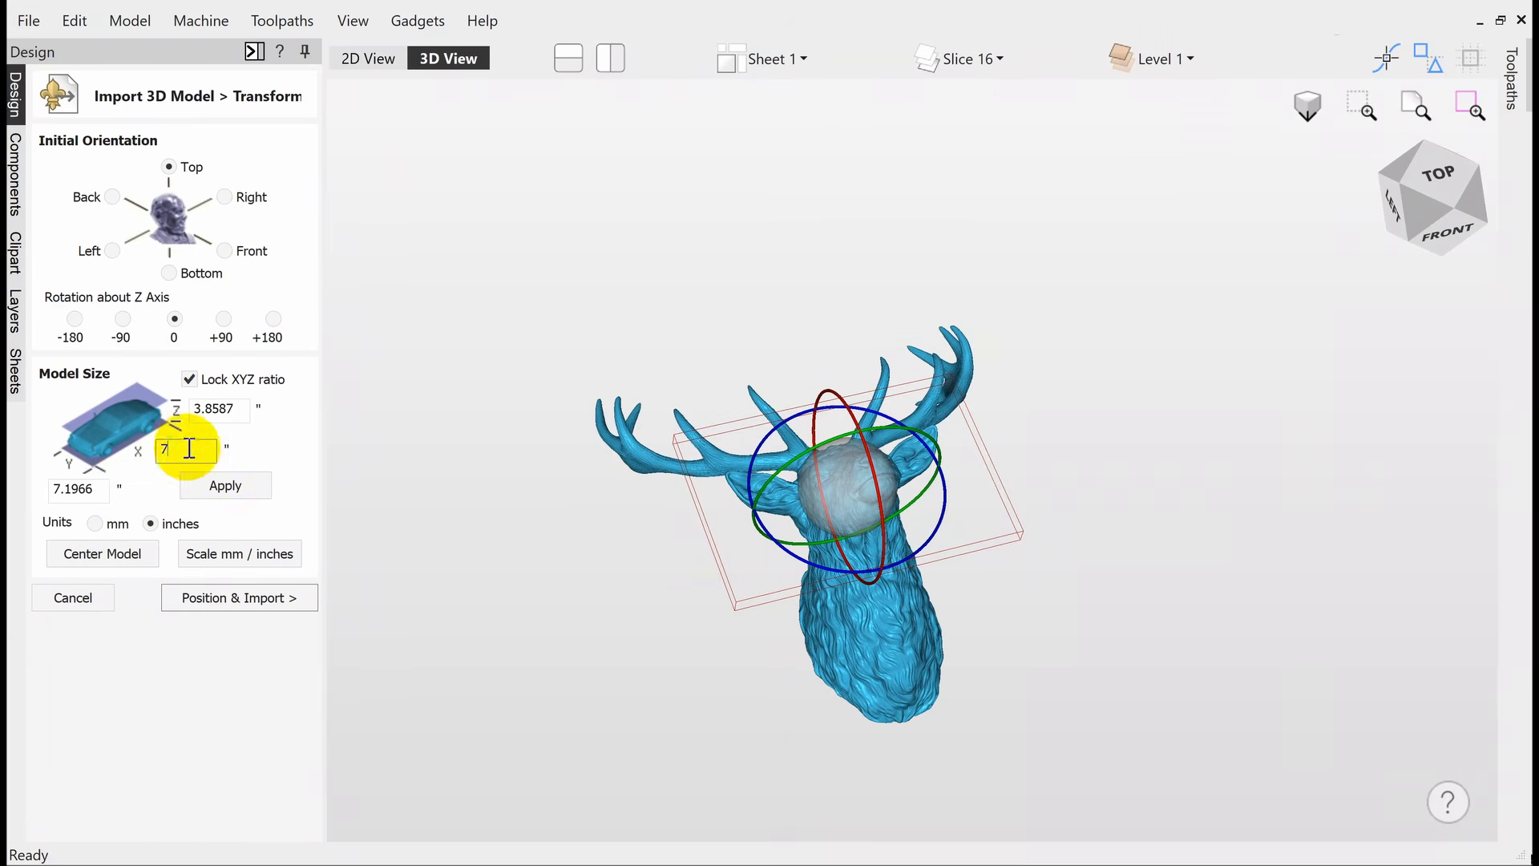
{"action": "left_click", "coordinate": [216, 482]}
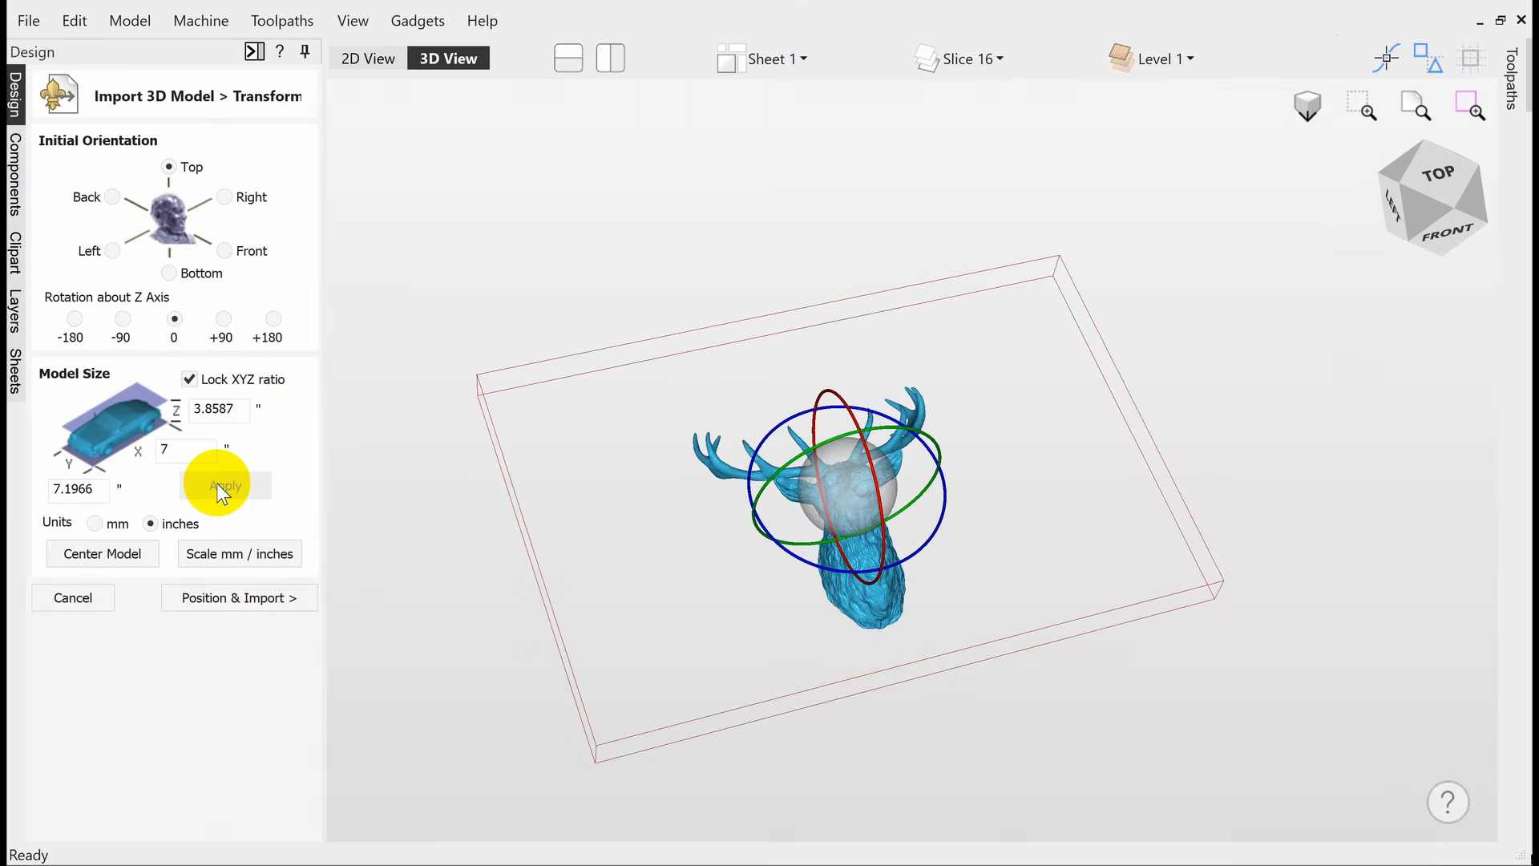
{"action": "left_click", "coordinate": [112, 550]}
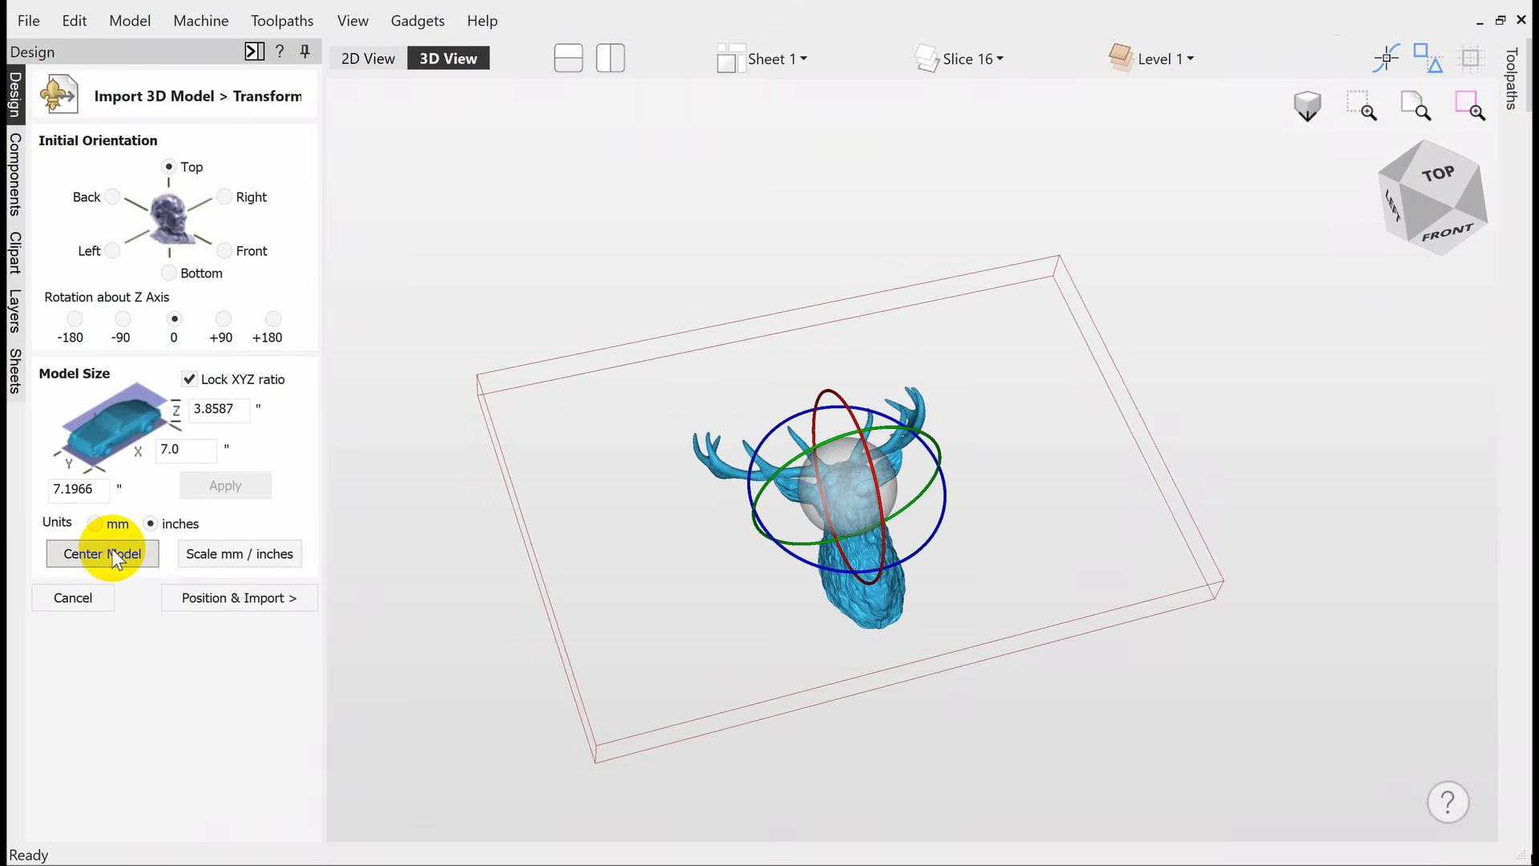
Set the modeling plane 3.8587 inches below the top of the model and import the deer head.
{"action": "left_click", "coordinate": [210, 595]}
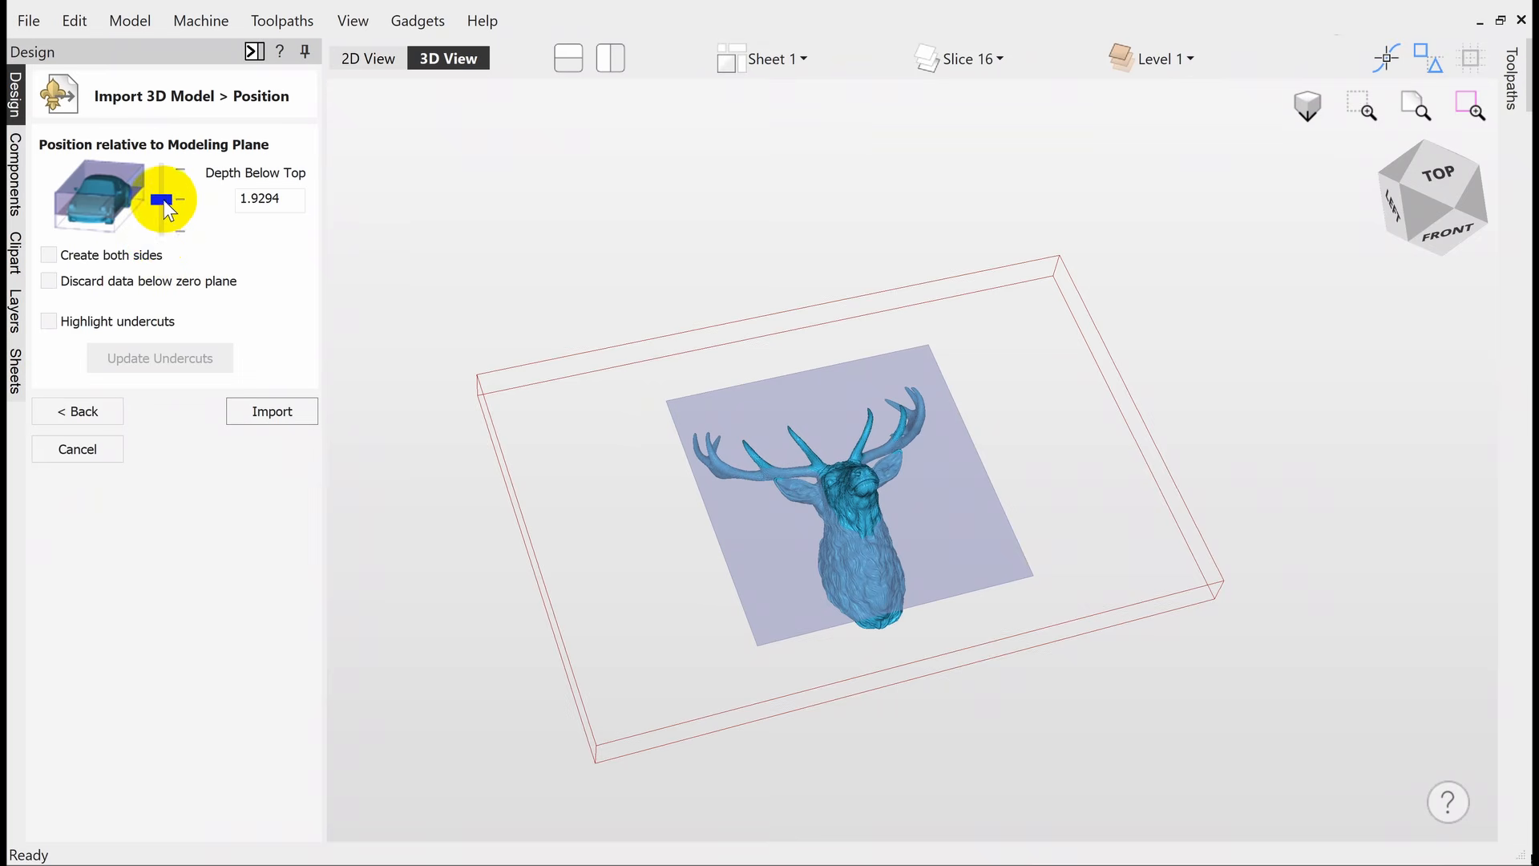
{"action": "left_click_drag", "start_coordinate": [164, 199], "coordinate": [163, 246]}
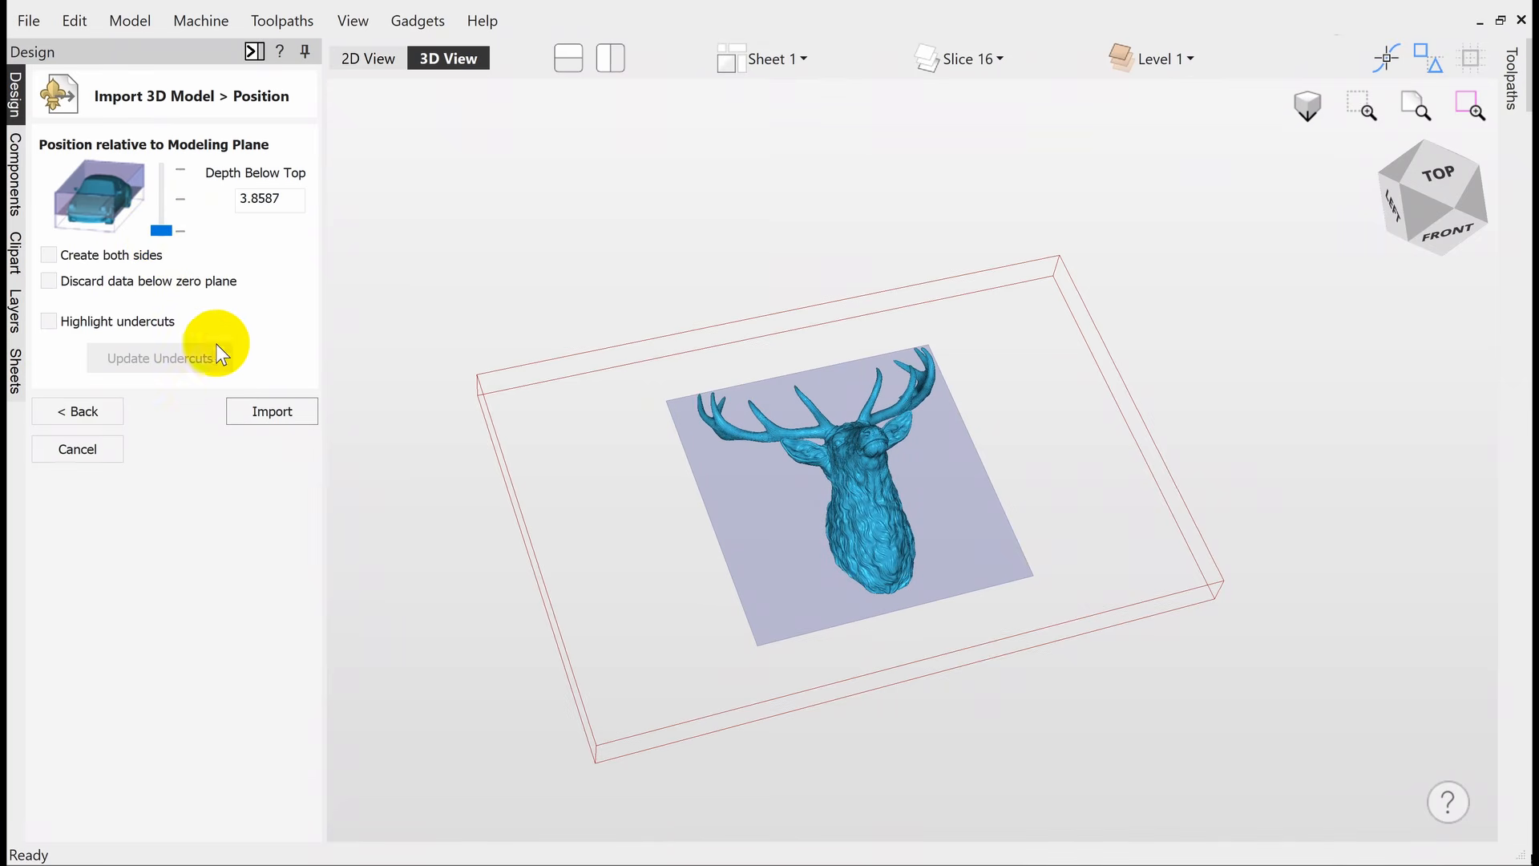
{"action": "left_click", "coordinate": [257, 413]}
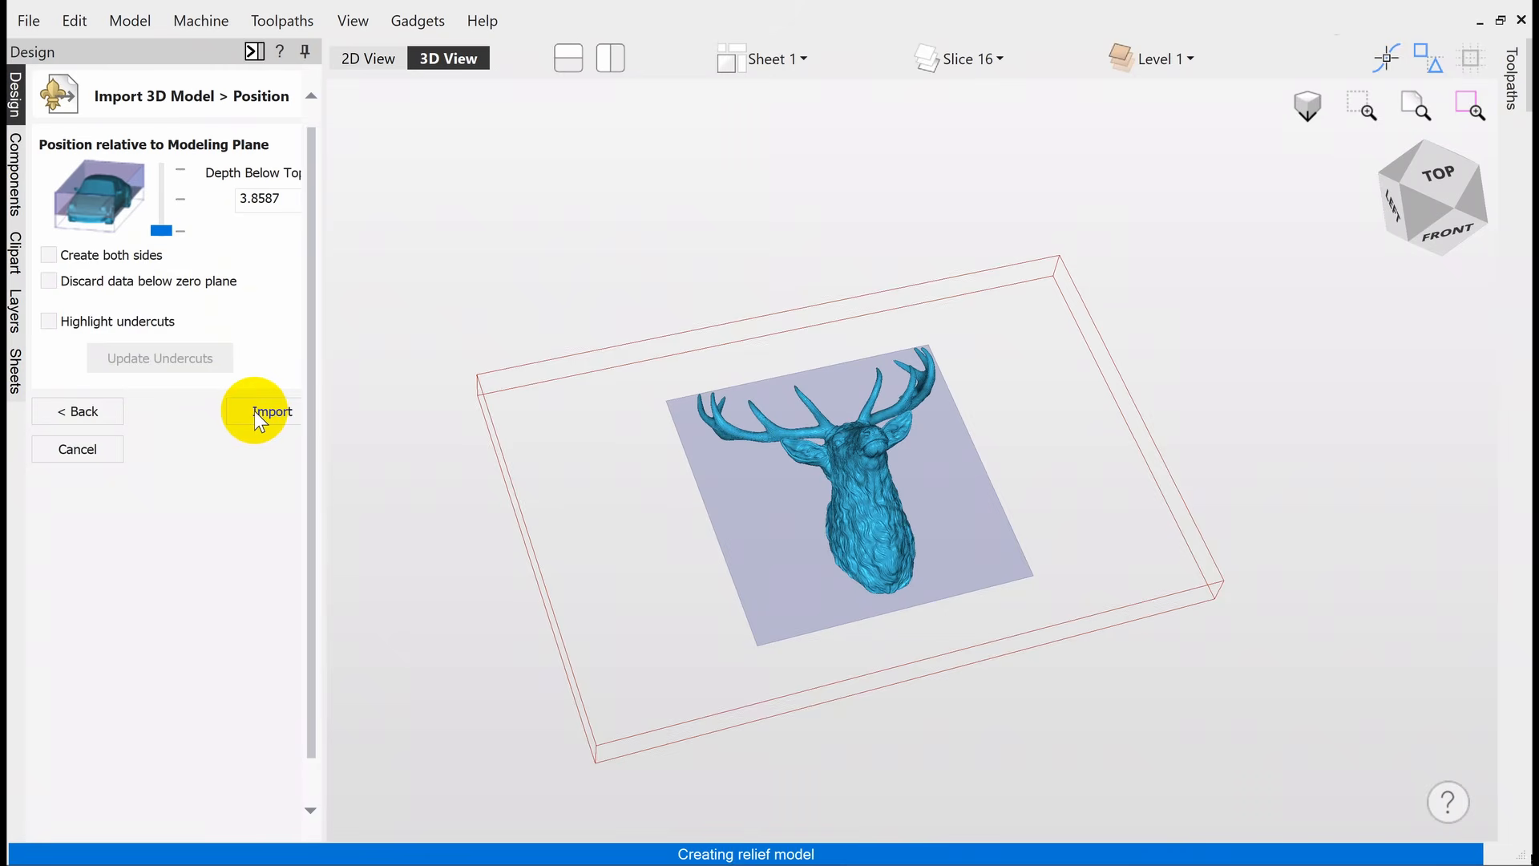
Set the Deer Head component's shape height to 0.75 inches in its properties.
{"action": "left_click", "coordinate": [1453, 185]}
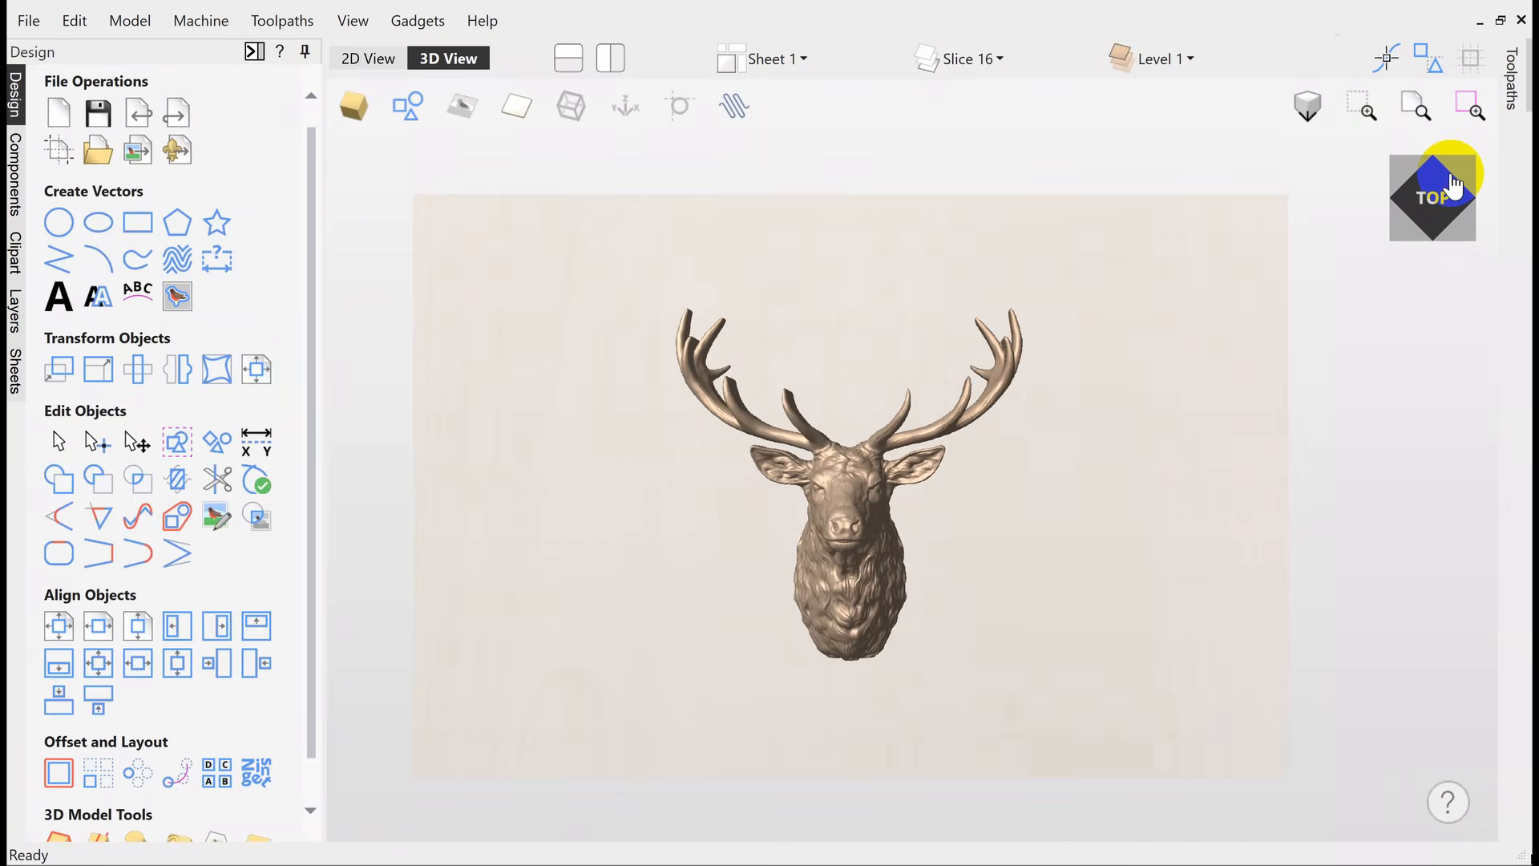
{"action": "left_click", "coordinate": [16, 168]}
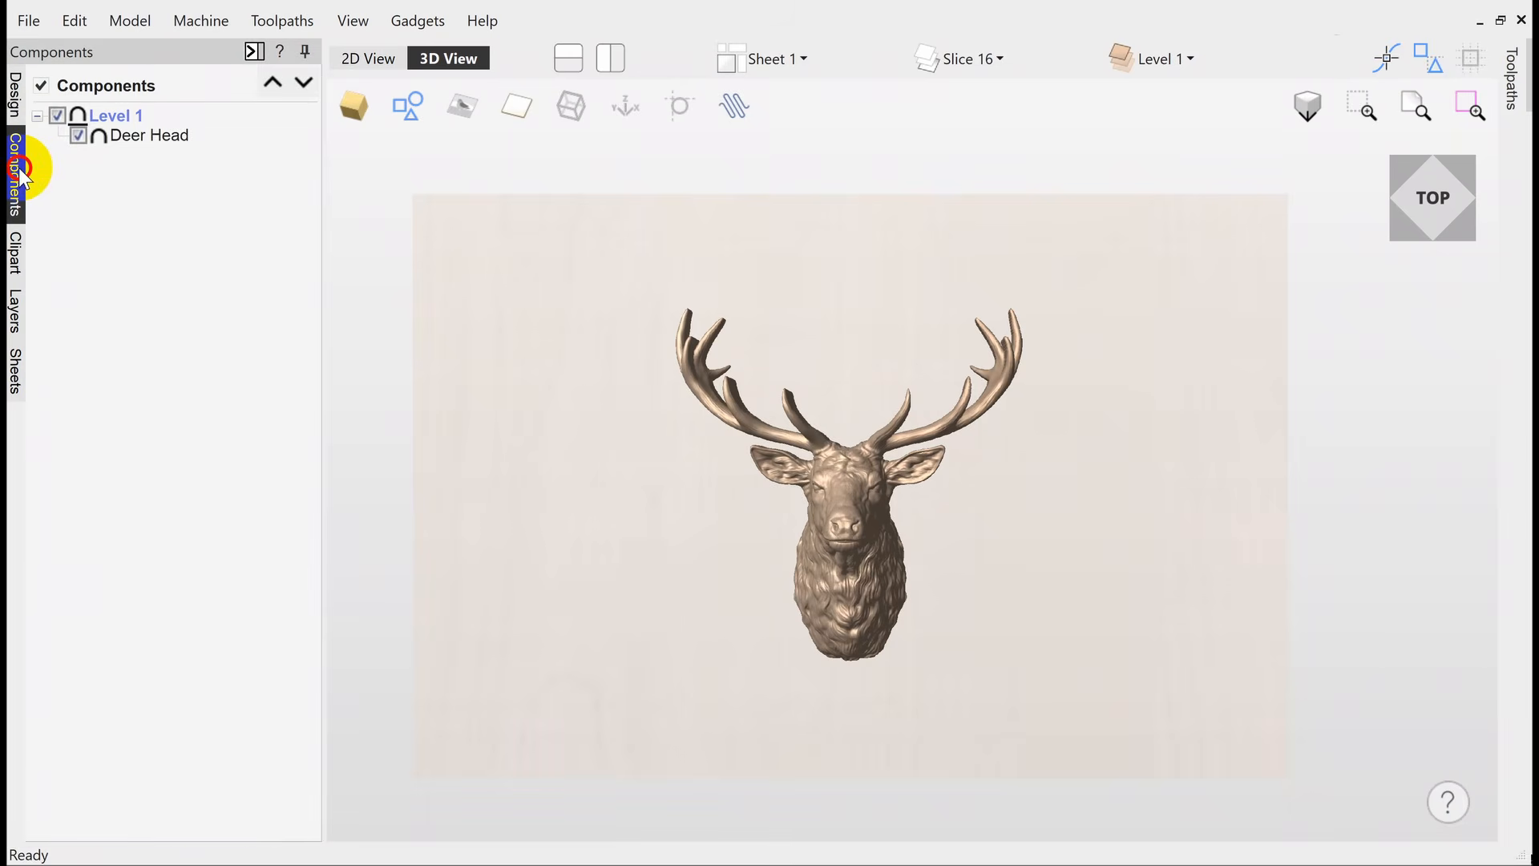
{"action": "double_click", "coordinate": [101, 138]}
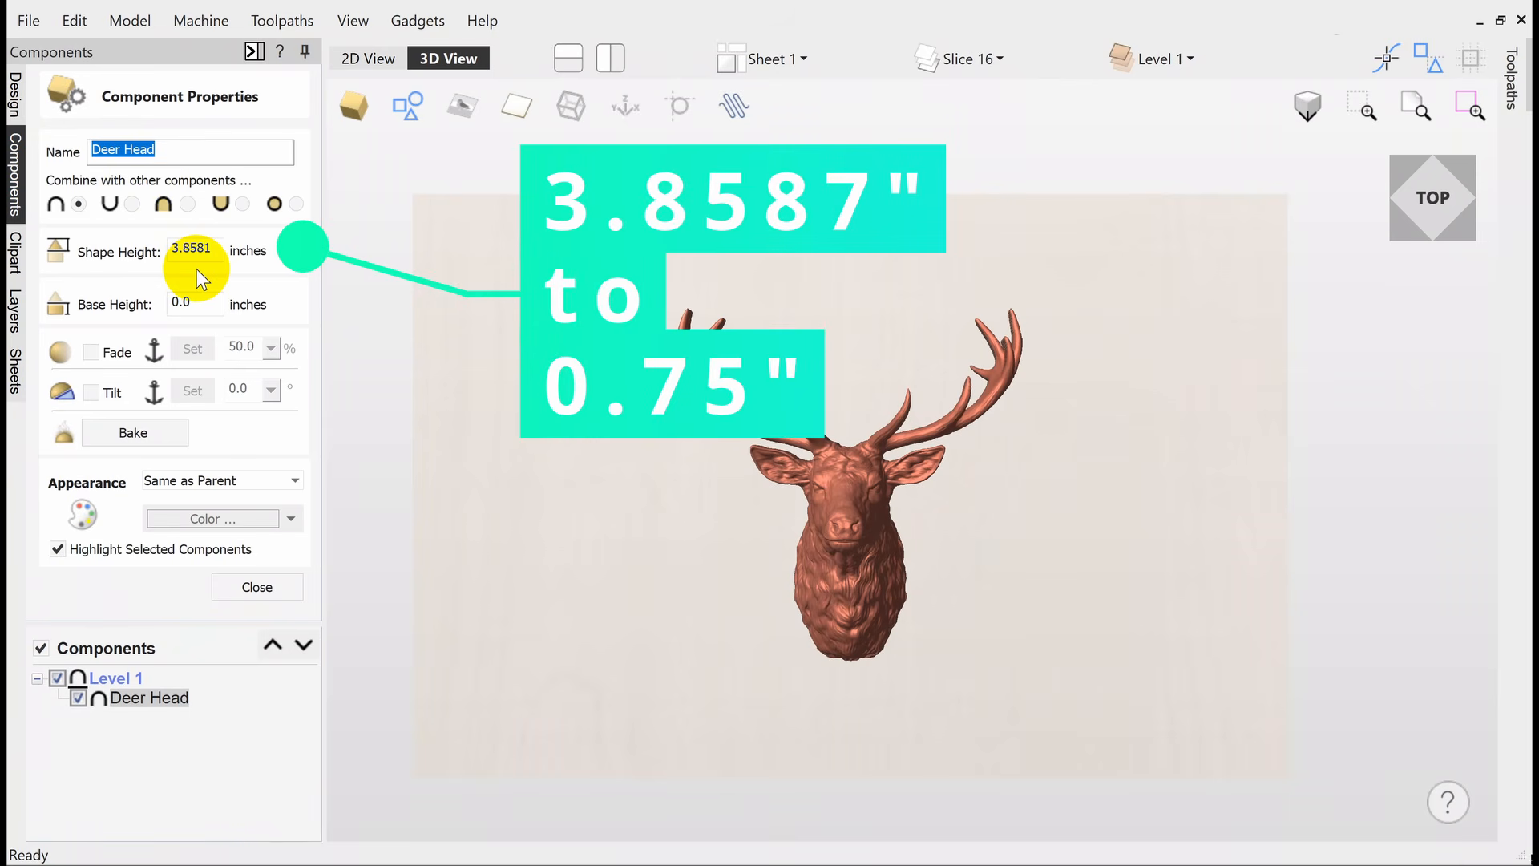
{"action": "left_click_drag", "start_coordinate": [214, 245], "coordinate": [156, 252]}
{"action": "type", "text": ".75"}
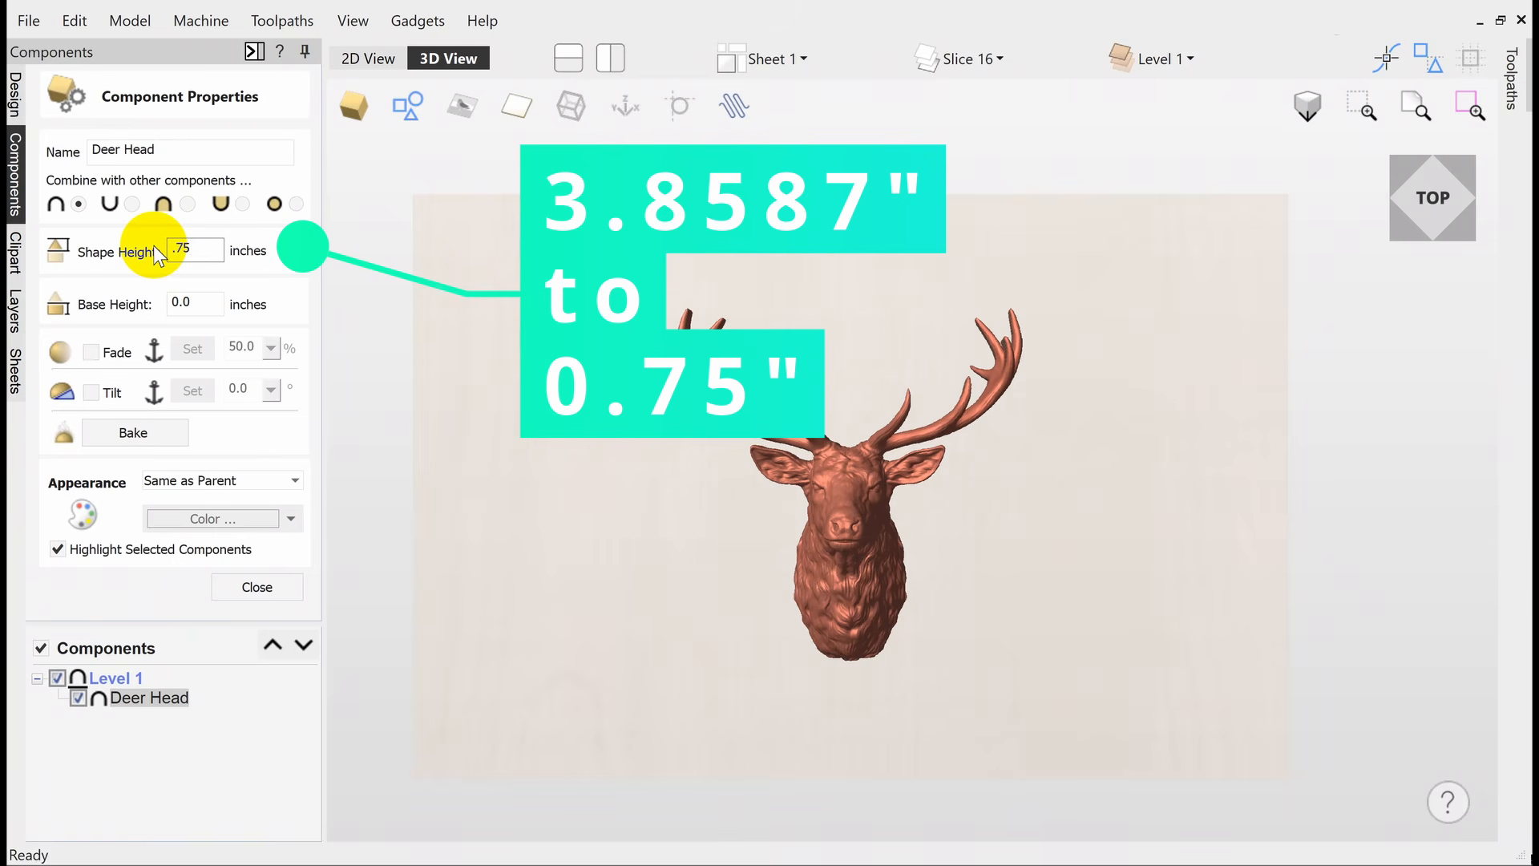
{"action": "key", "text": "Return"}
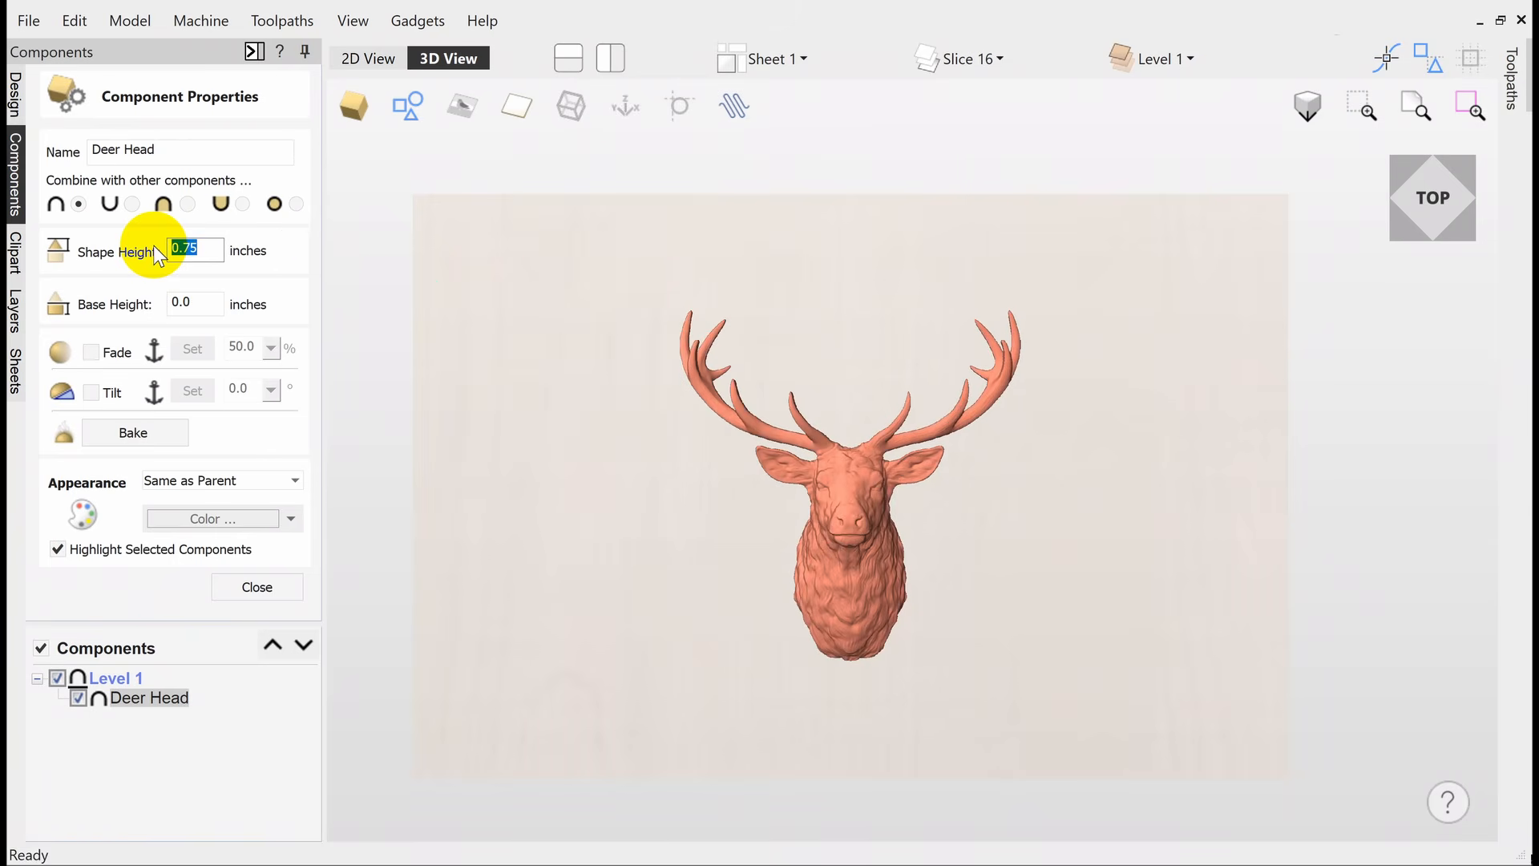
Inspect the flattened deer head from the side and restore the top view.
{"action": "left_click_drag", "start_coordinate": [1415, 199], "coordinate": [1379, 200]}
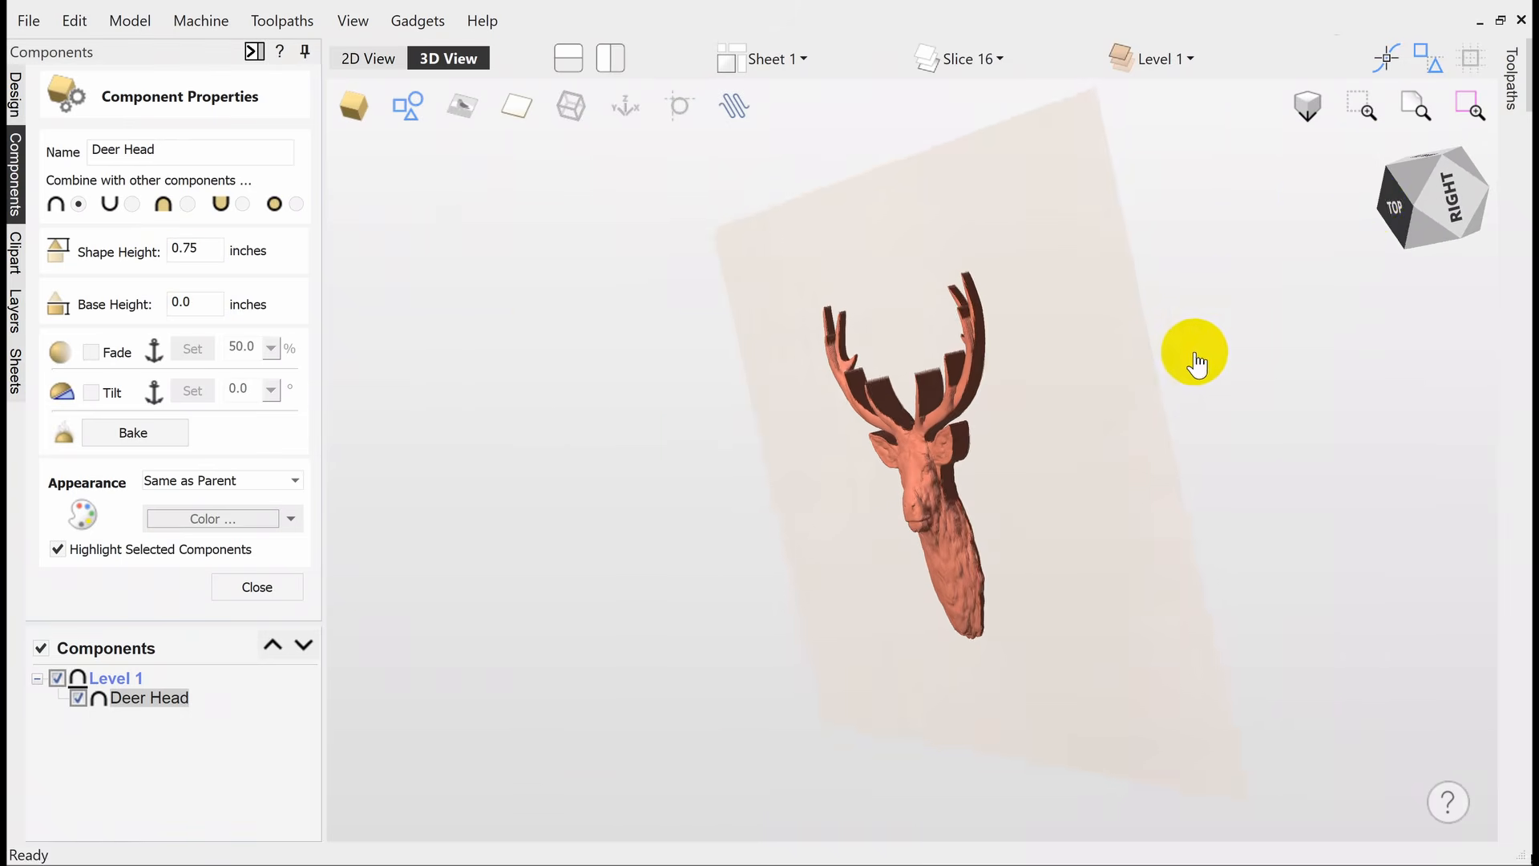
{"action": "left_click", "coordinate": [1156, 387]}
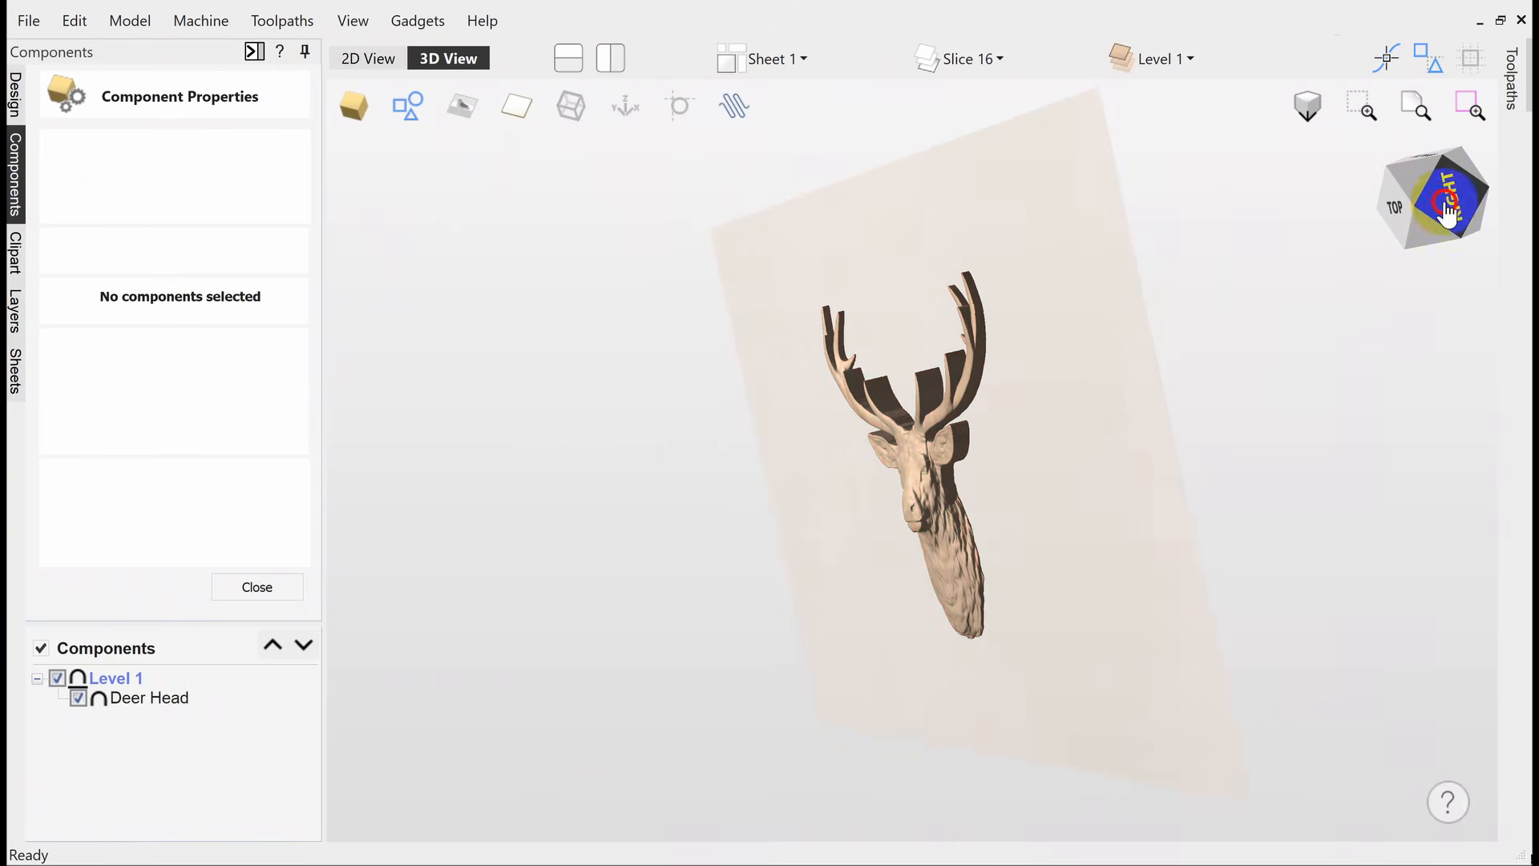
{"action": "left_click", "coordinate": [1494, 191]}
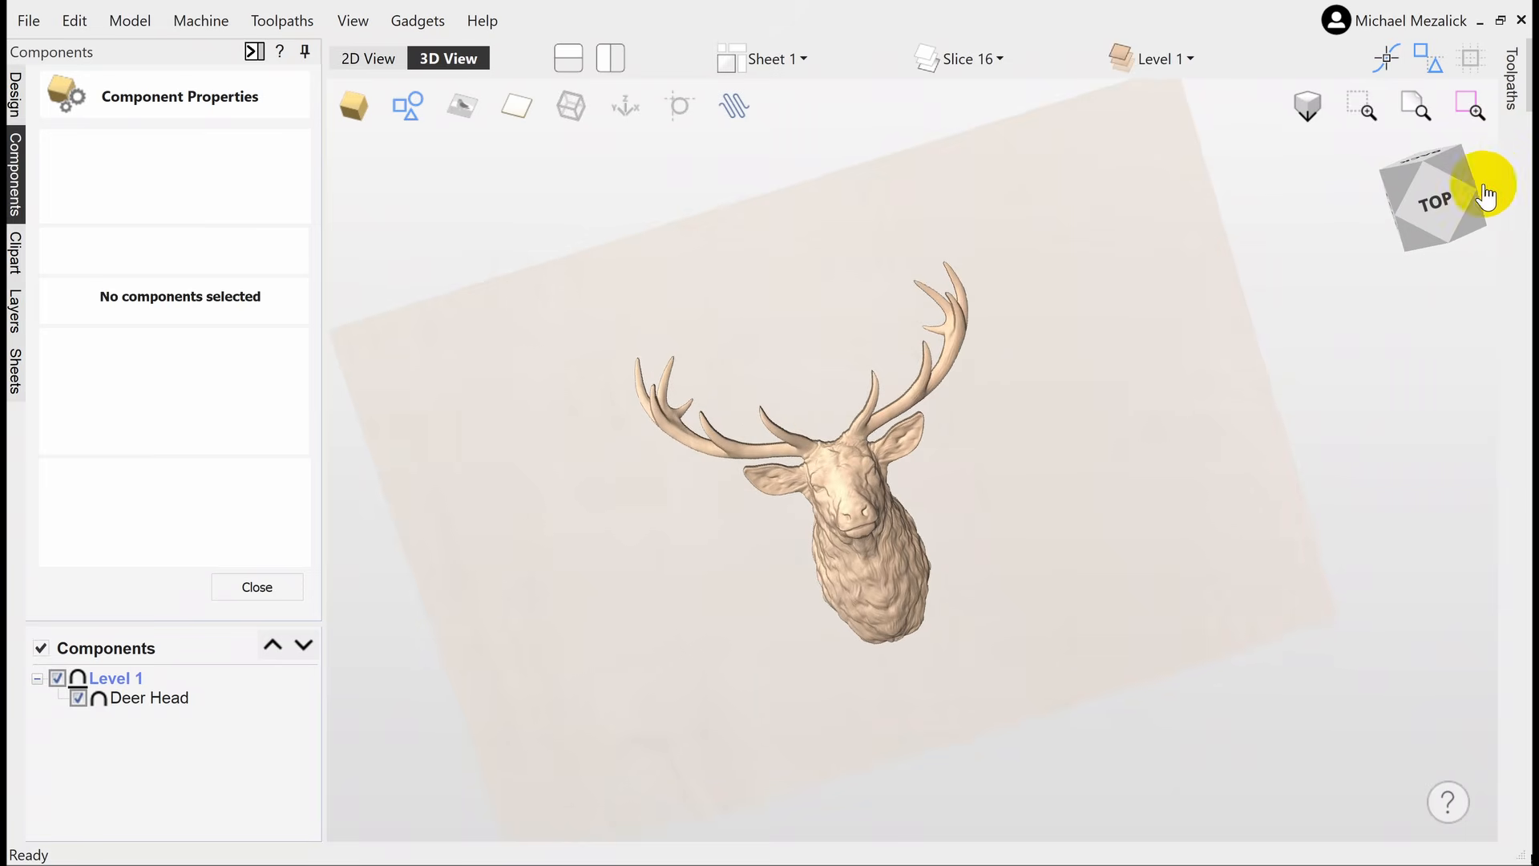
{"action": "left_click", "coordinate": [1440, 200]}
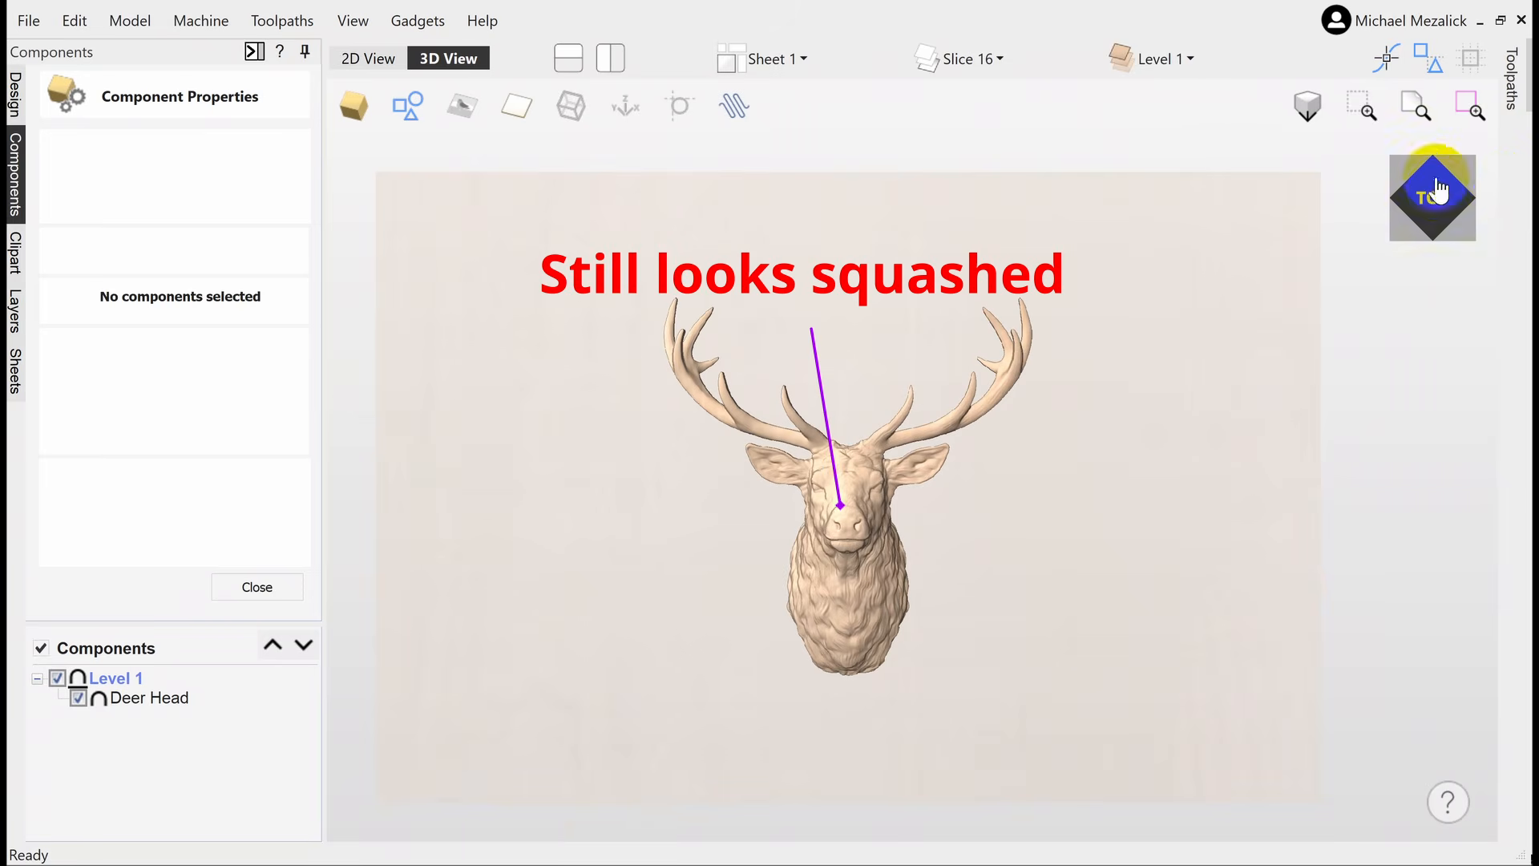
{"action": "left_click", "coordinate": [1416, 109]}
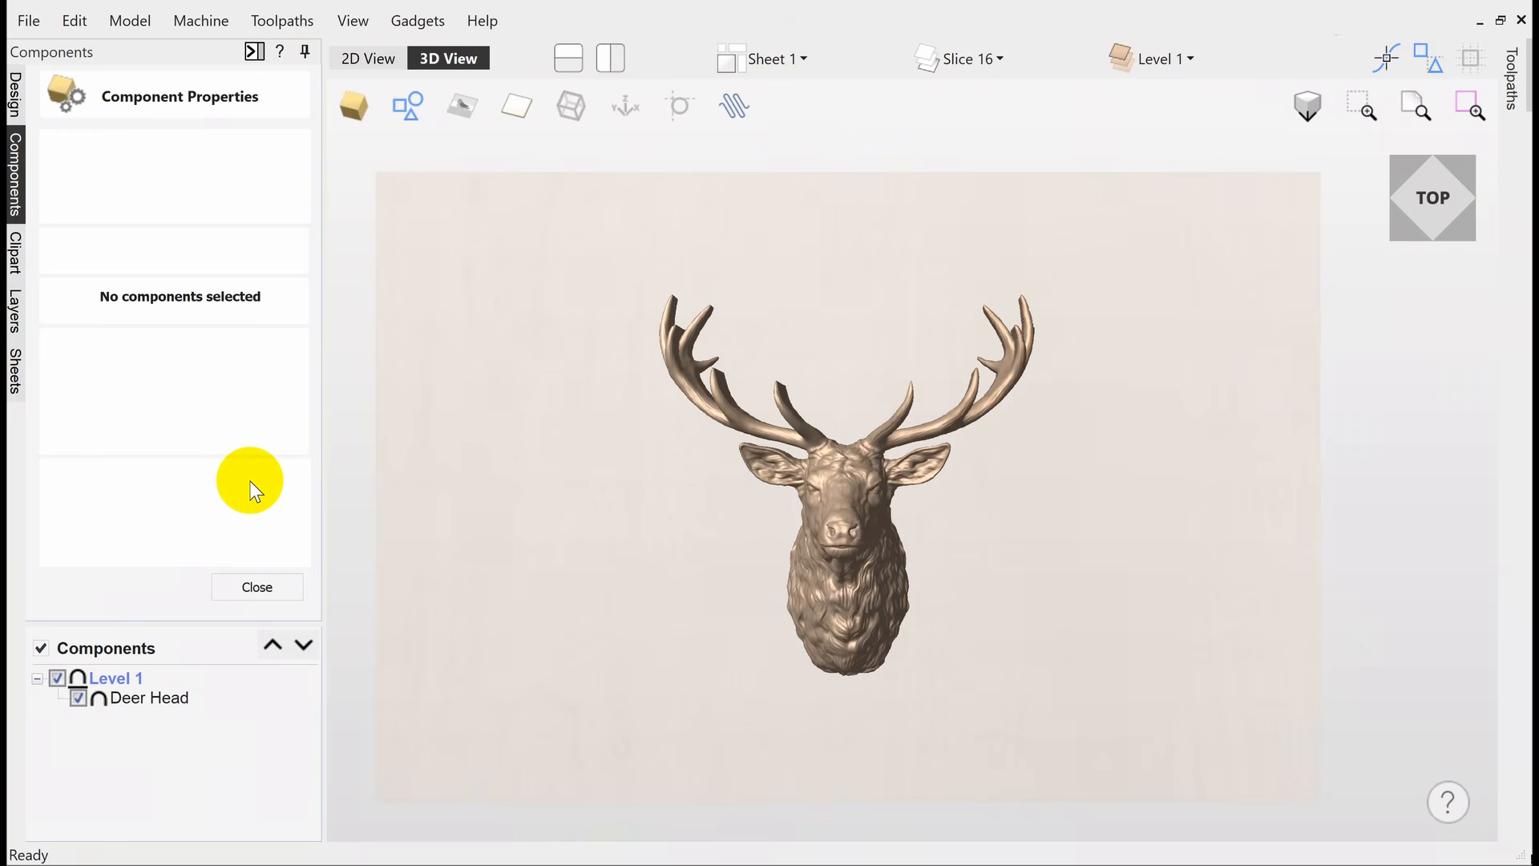
Close the component properties and select the deer head in the 3D view from the design tools.
{"action": "left_click", "coordinate": [252, 591]}
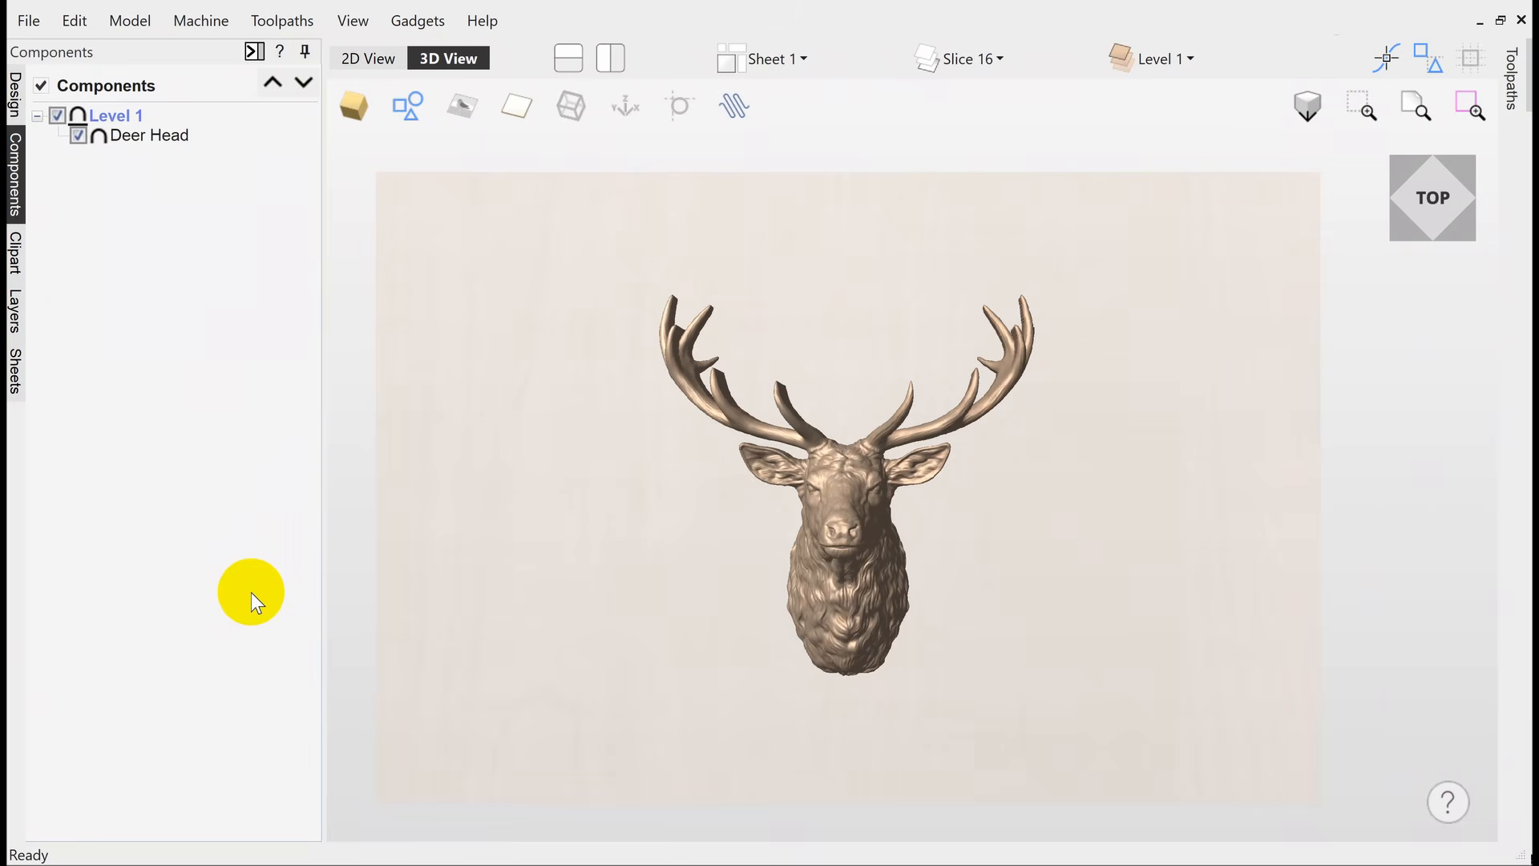
{"action": "left_click", "coordinate": [16, 100]}
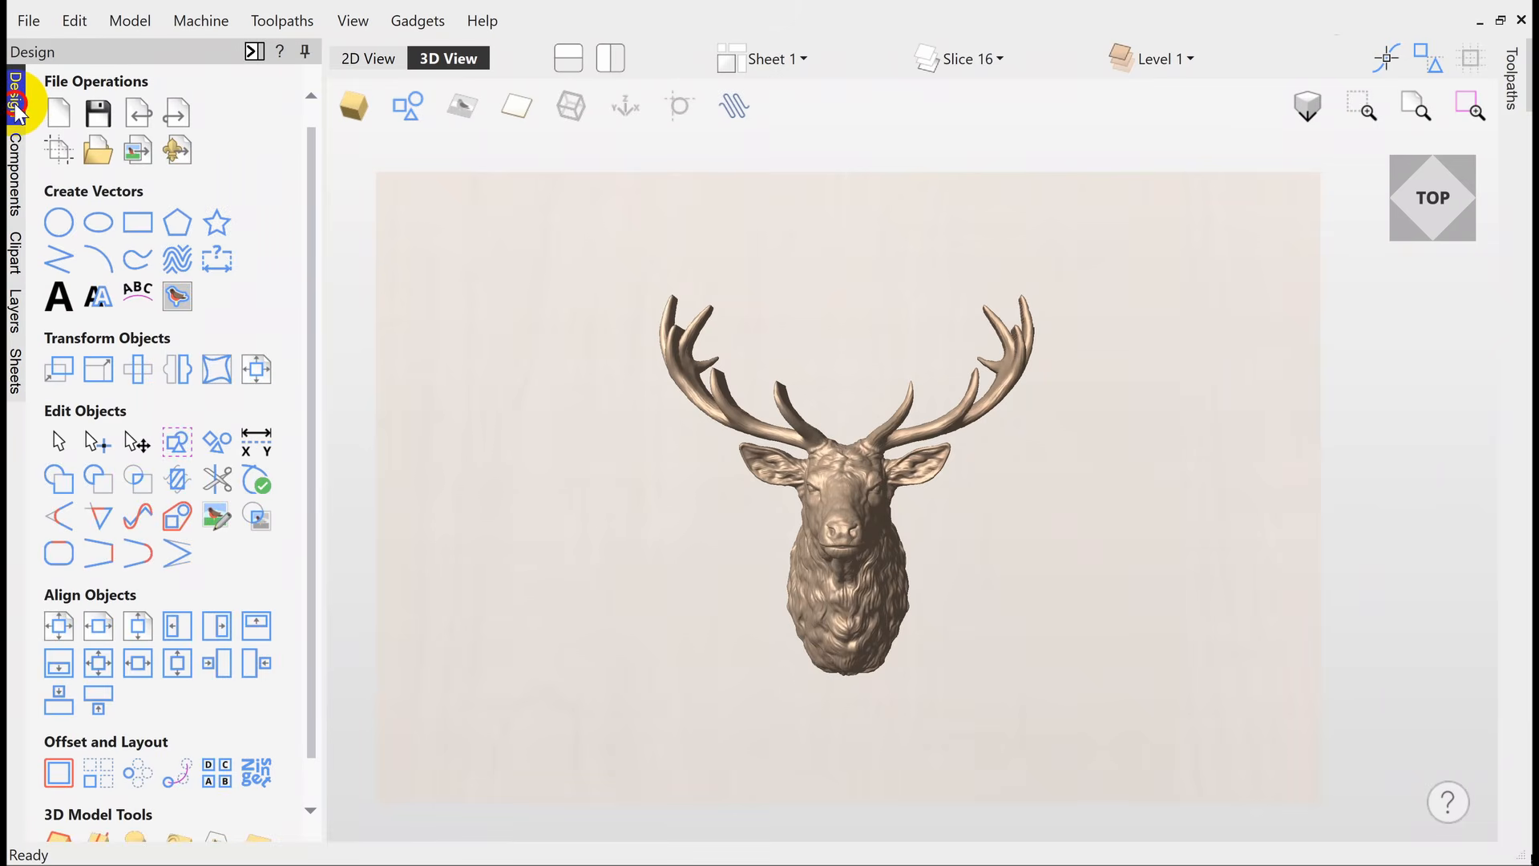
{"action": "scroll", "coordinate": [291, 248], "scroll_direction": "down", "scroll_amount": 1}
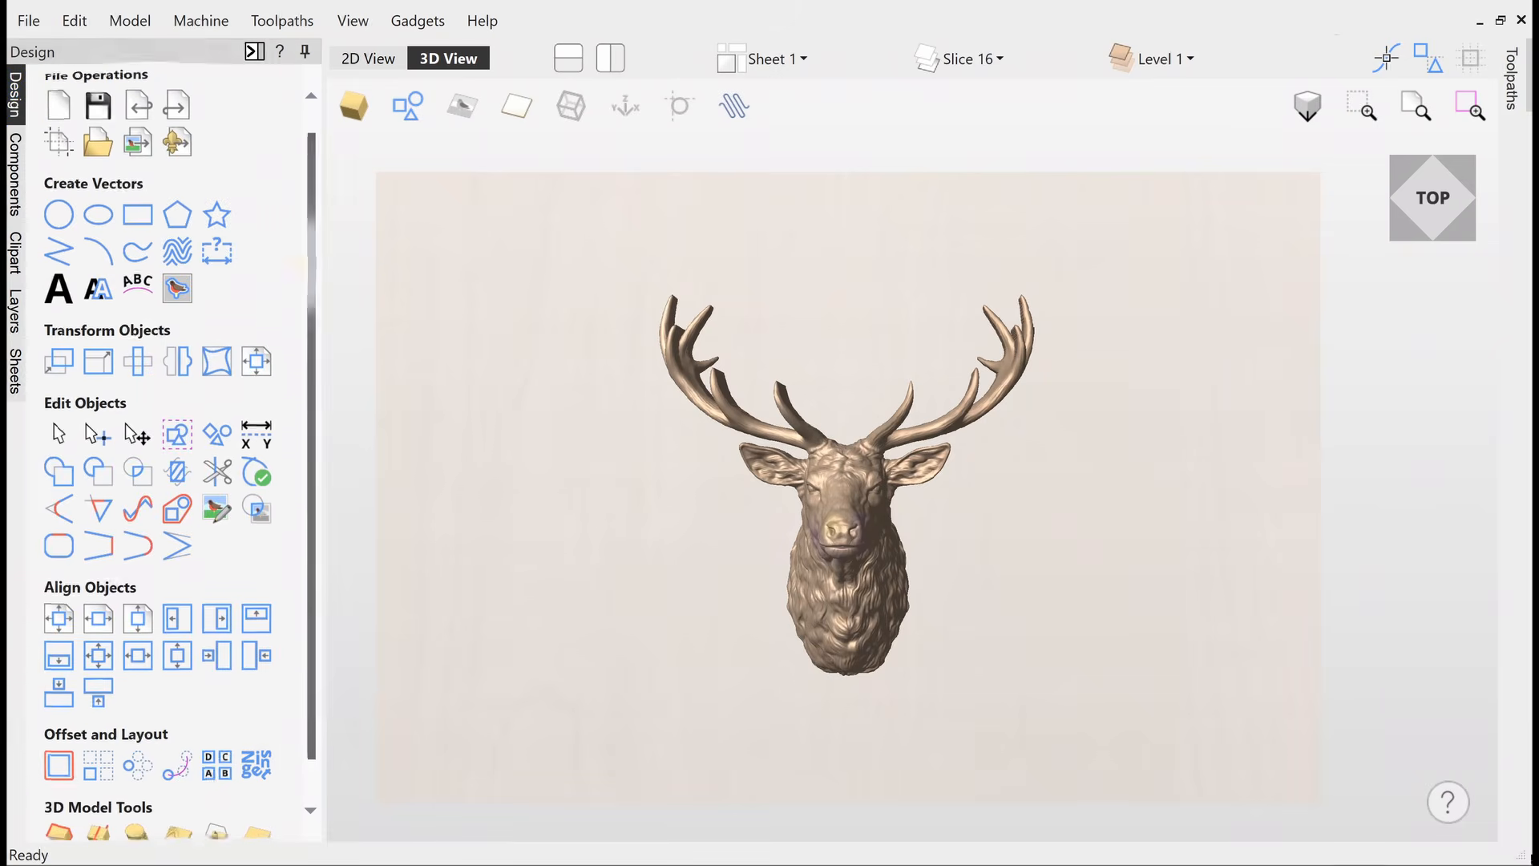
{"action": "left_click", "coordinate": [843, 529]}
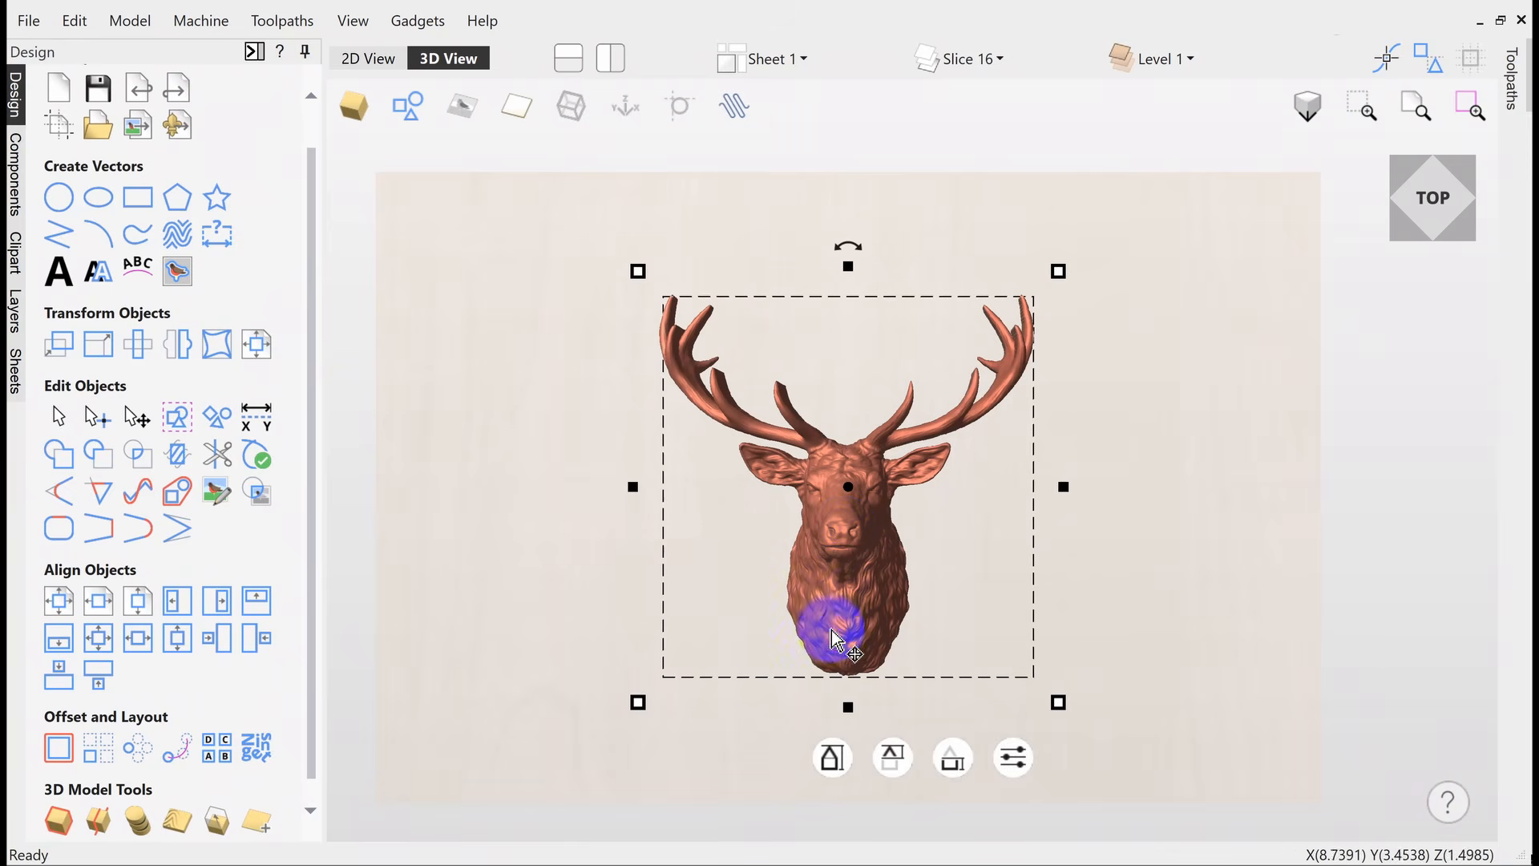
{"action": "mouse_move", "coordinate": [832, 757]}
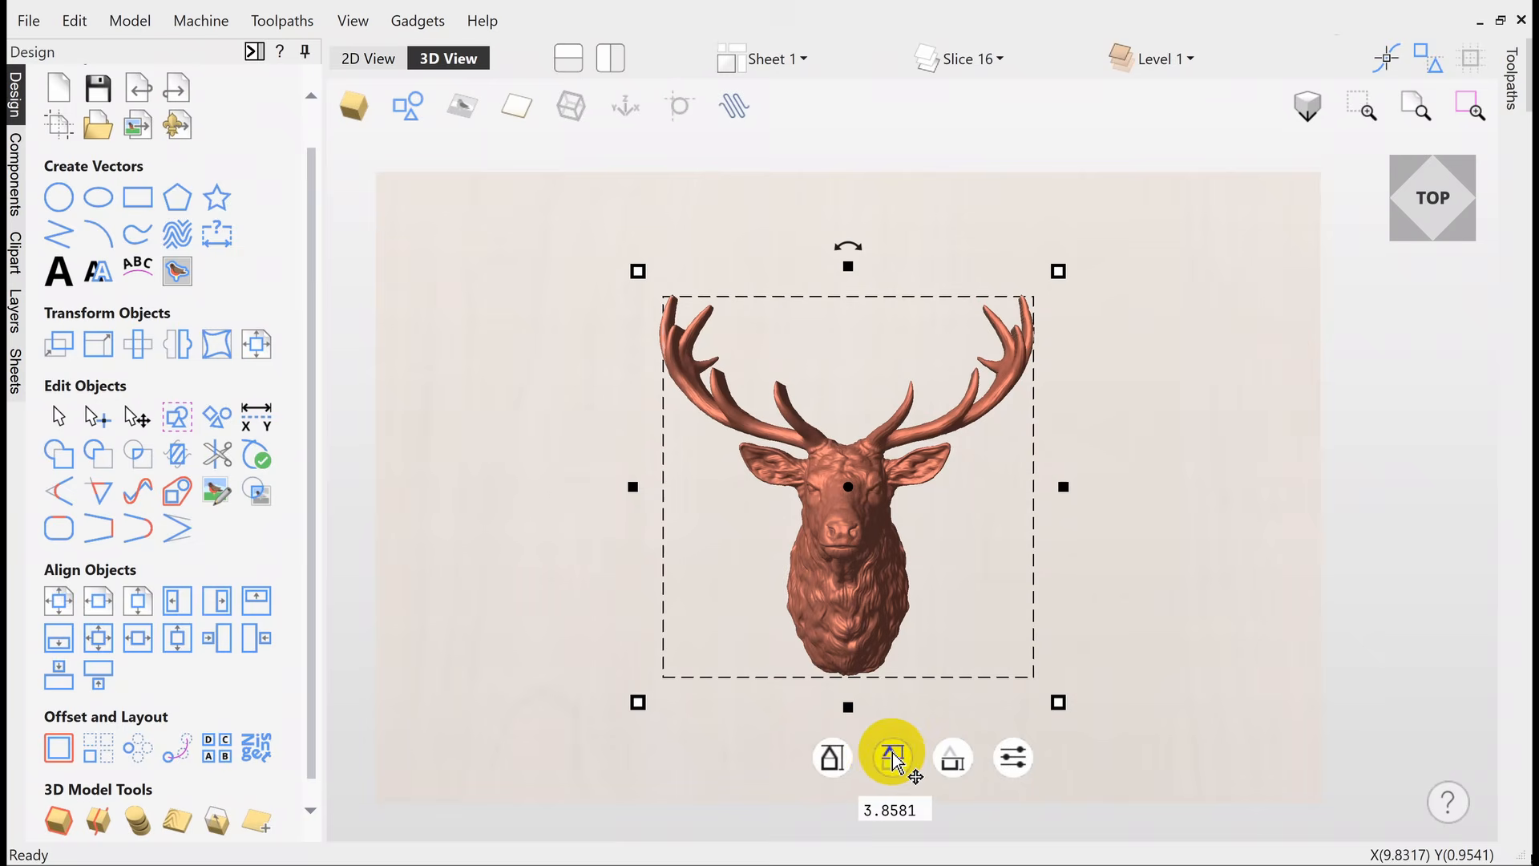
Check the on-model shape height and base height controls, and reduce the deer head's overall height to 2.7506 inches.
{"action": "mouse_move", "coordinate": [892, 755]}
{"action": "left_mouse_down"}
{"action": "mouse_move", "coordinate": [890, 865]}
{"action": "mouse_move", "coordinate": [899, 780]}
{"action": "mouse_move", "coordinate": [904, 812]}
{"action": "left_mouse_up"}
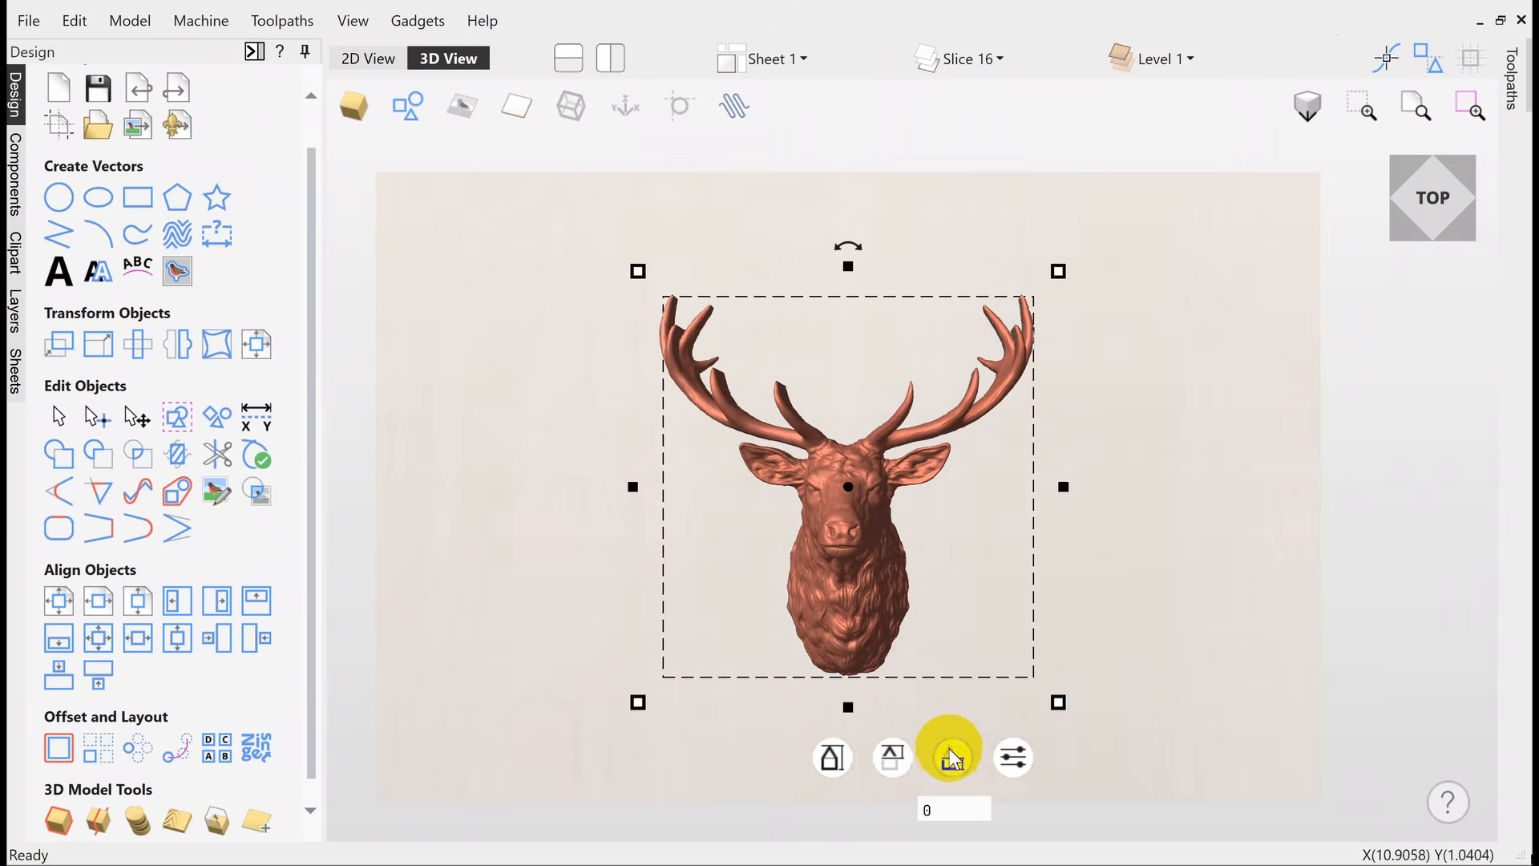
{"action": "left_click", "coordinate": [951, 756]}
{"action": "mouse_move", "coordinate": [952, 756]}
{"action": "left_mouse_down"}
{"action": "mouse_move", "coordinate": [947, 856]}
{"action": "mouse_move", "coordinate": [951, 756]}
{"action": "left_mouse_up"}
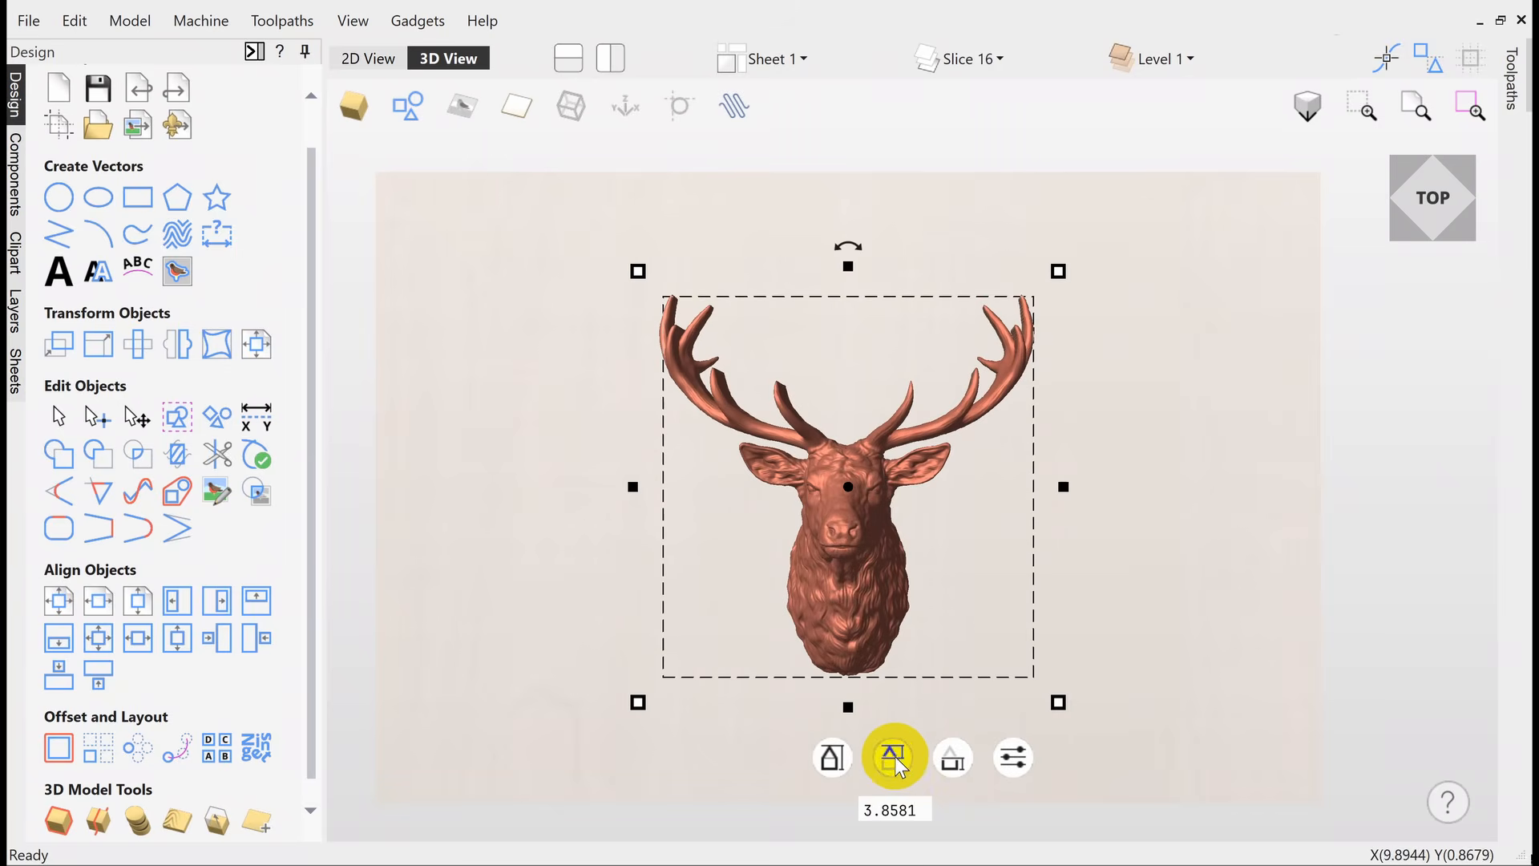
{"action": "left_click_drag", "start_coordinate": [831, 763], "coordinate": [824, 816]}
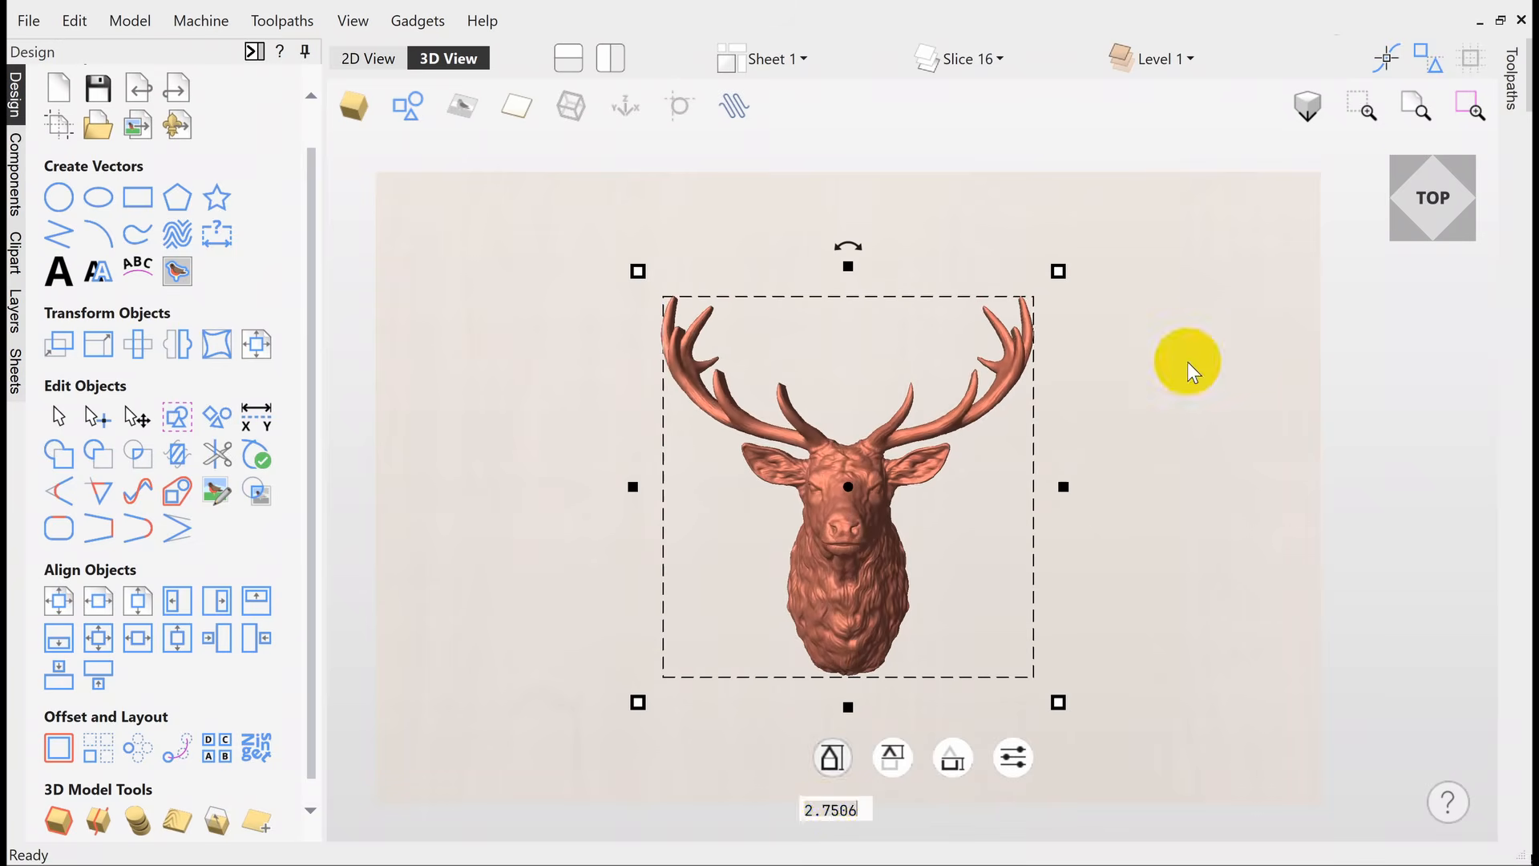
Lower the deer head's overall height further with its on-model control while viewing it from an angle.
{"action": "left_click_drag", "start_coordinate": [1435, 203], "coordinate": [1391, 207]}
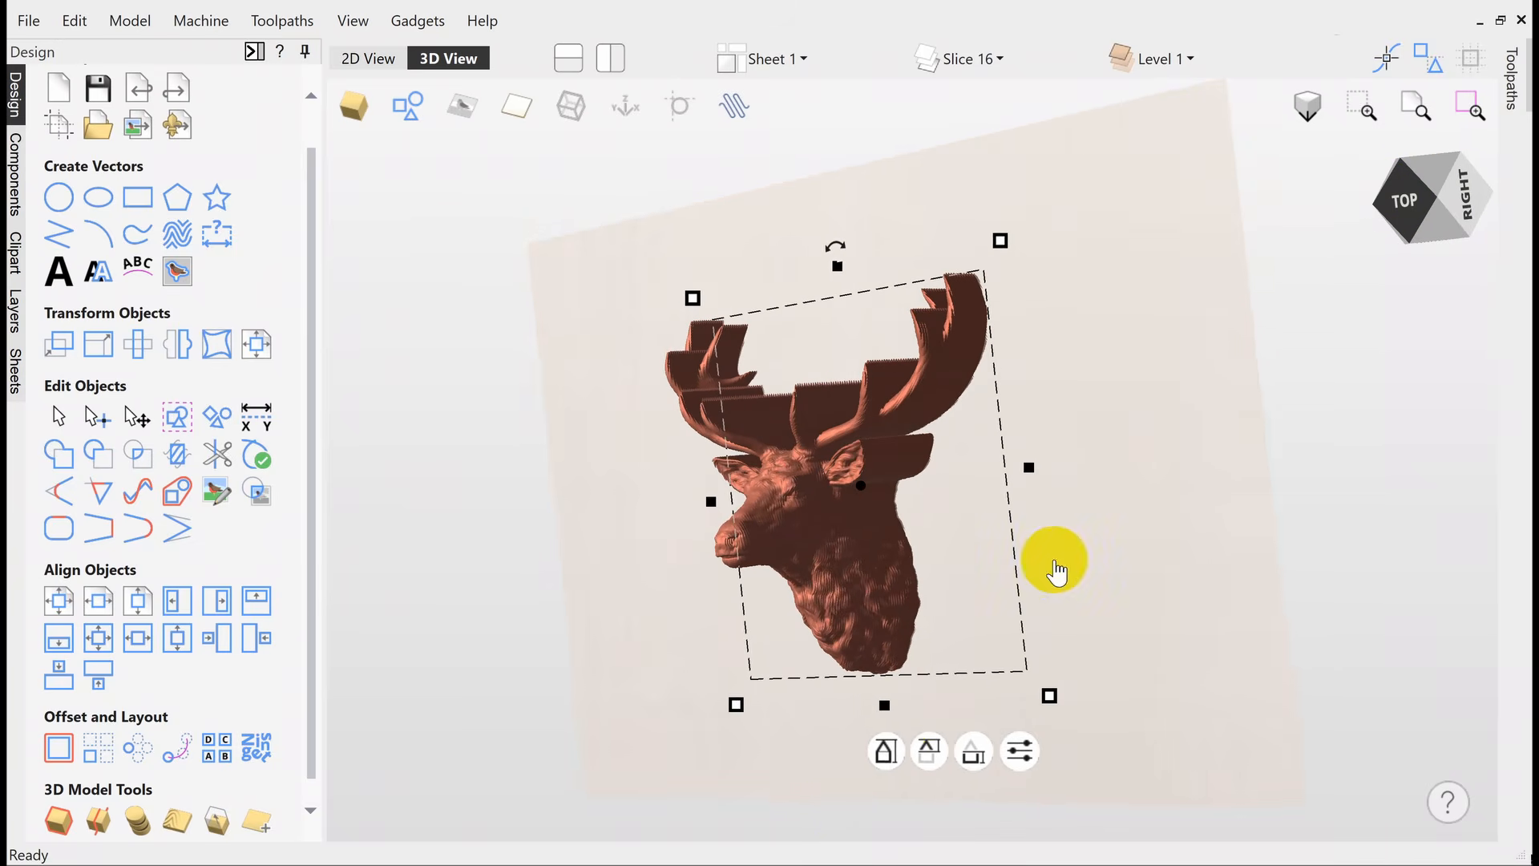
{"action": "left_click", "coordinate": [888, 750]}
{"action": "left_click_drag", "start_coordinate": [888, 746], "coordinate": [880, 865]}
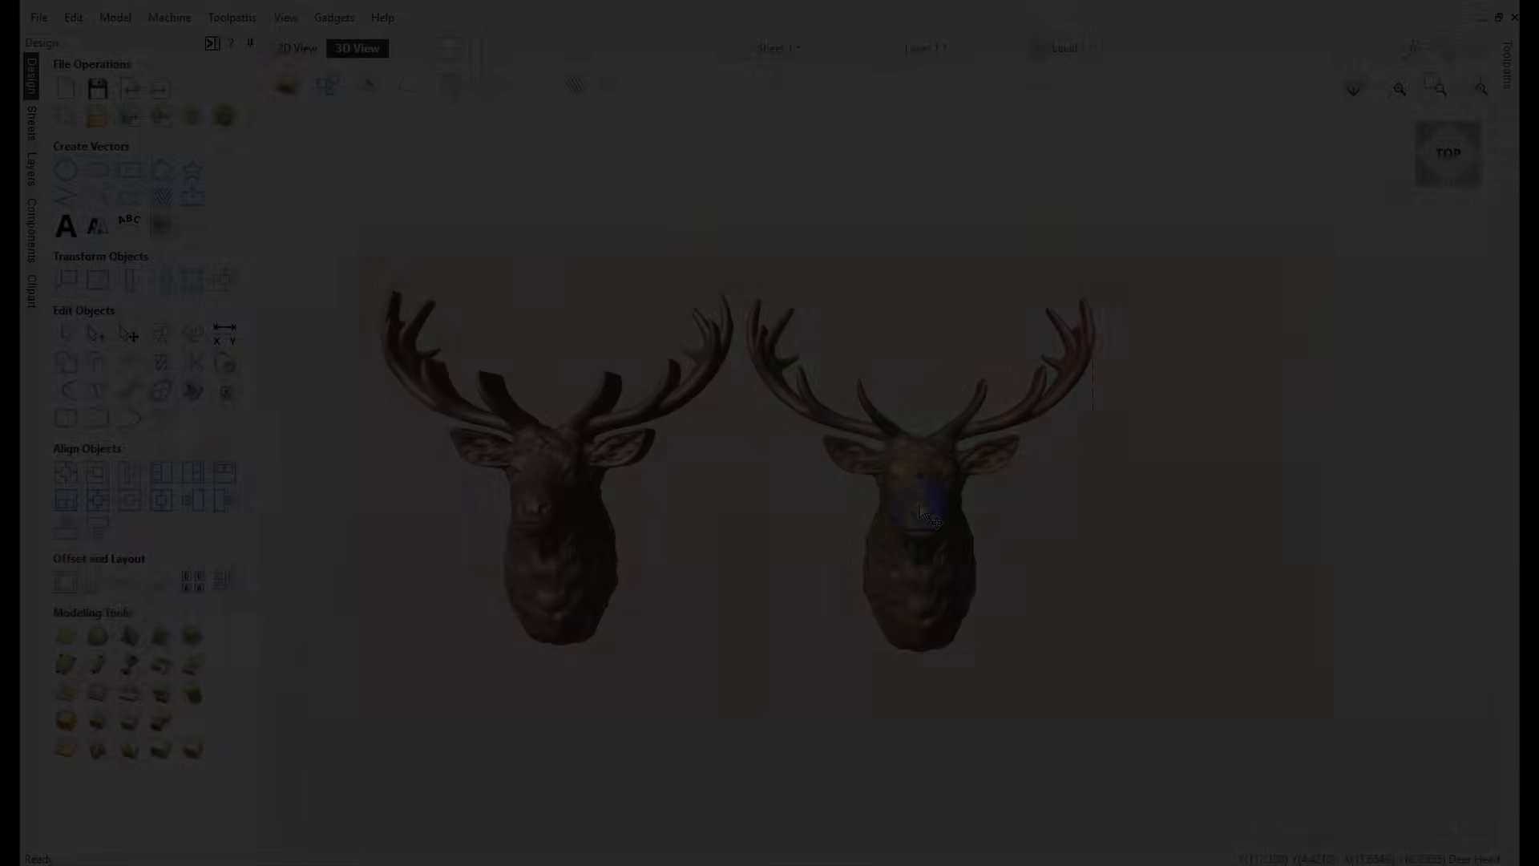
Emboss the right-hand deer head component with the scale height reduced to 20.6%.
{"action": "left_click", "coordinate": [898, 507]}
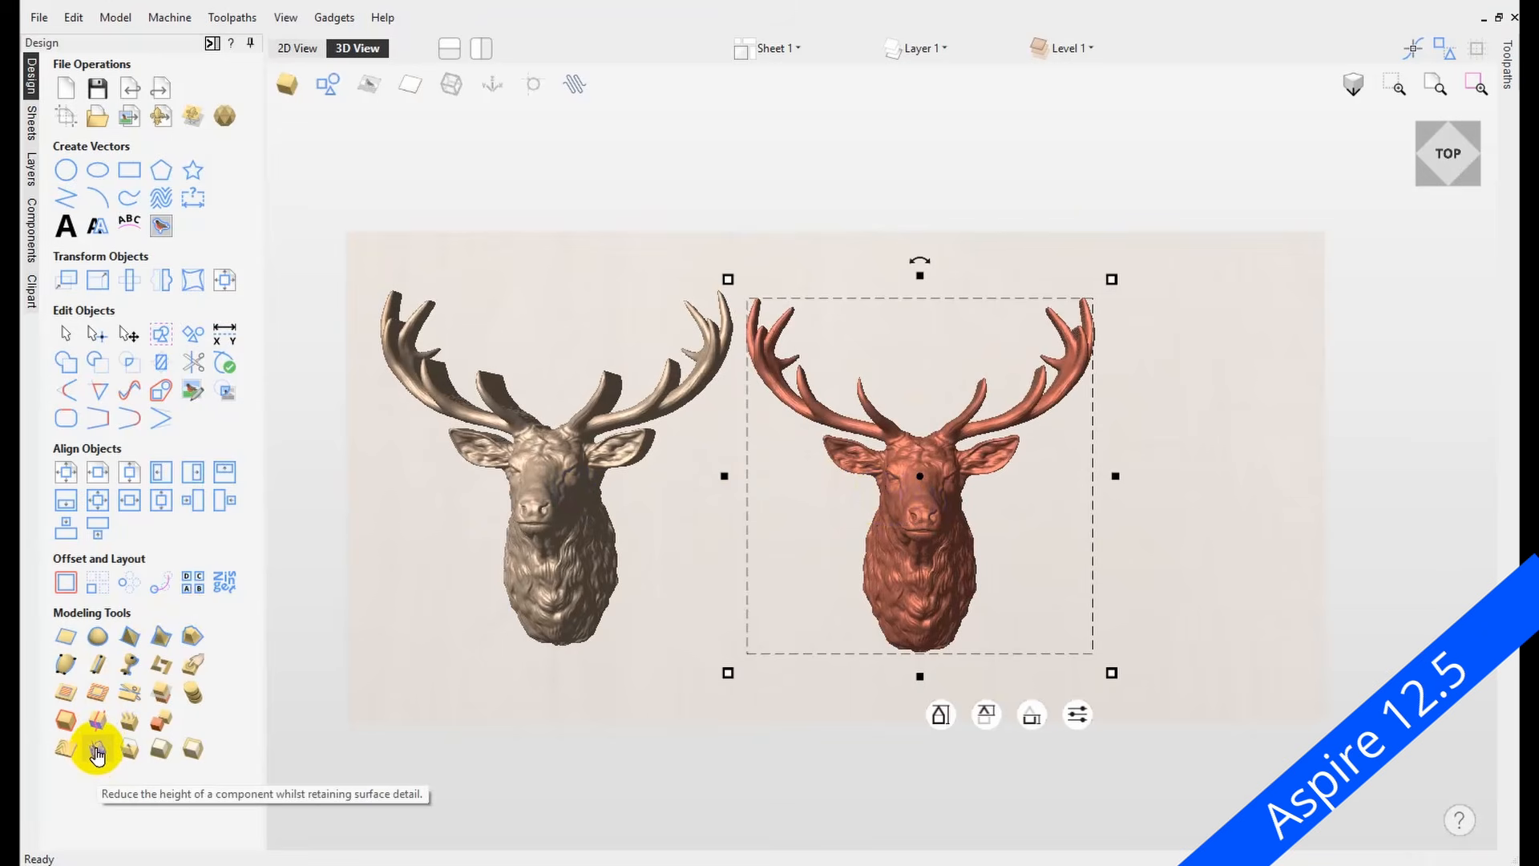
{"action": "left_click", "coordinate": [97, 753]}
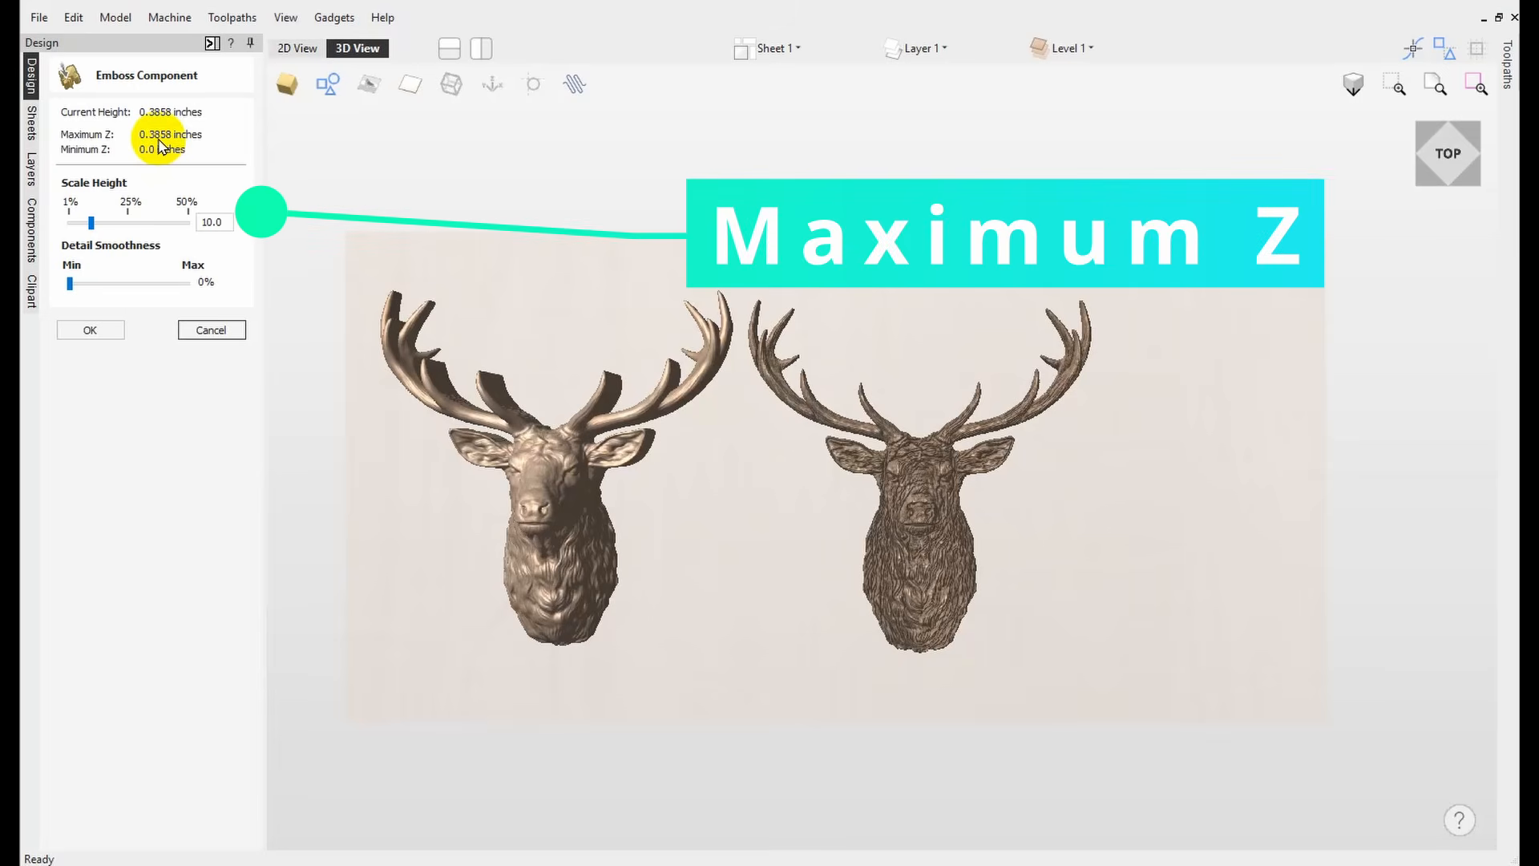
{"action": "left_click", "coordinate": [92, 226]}
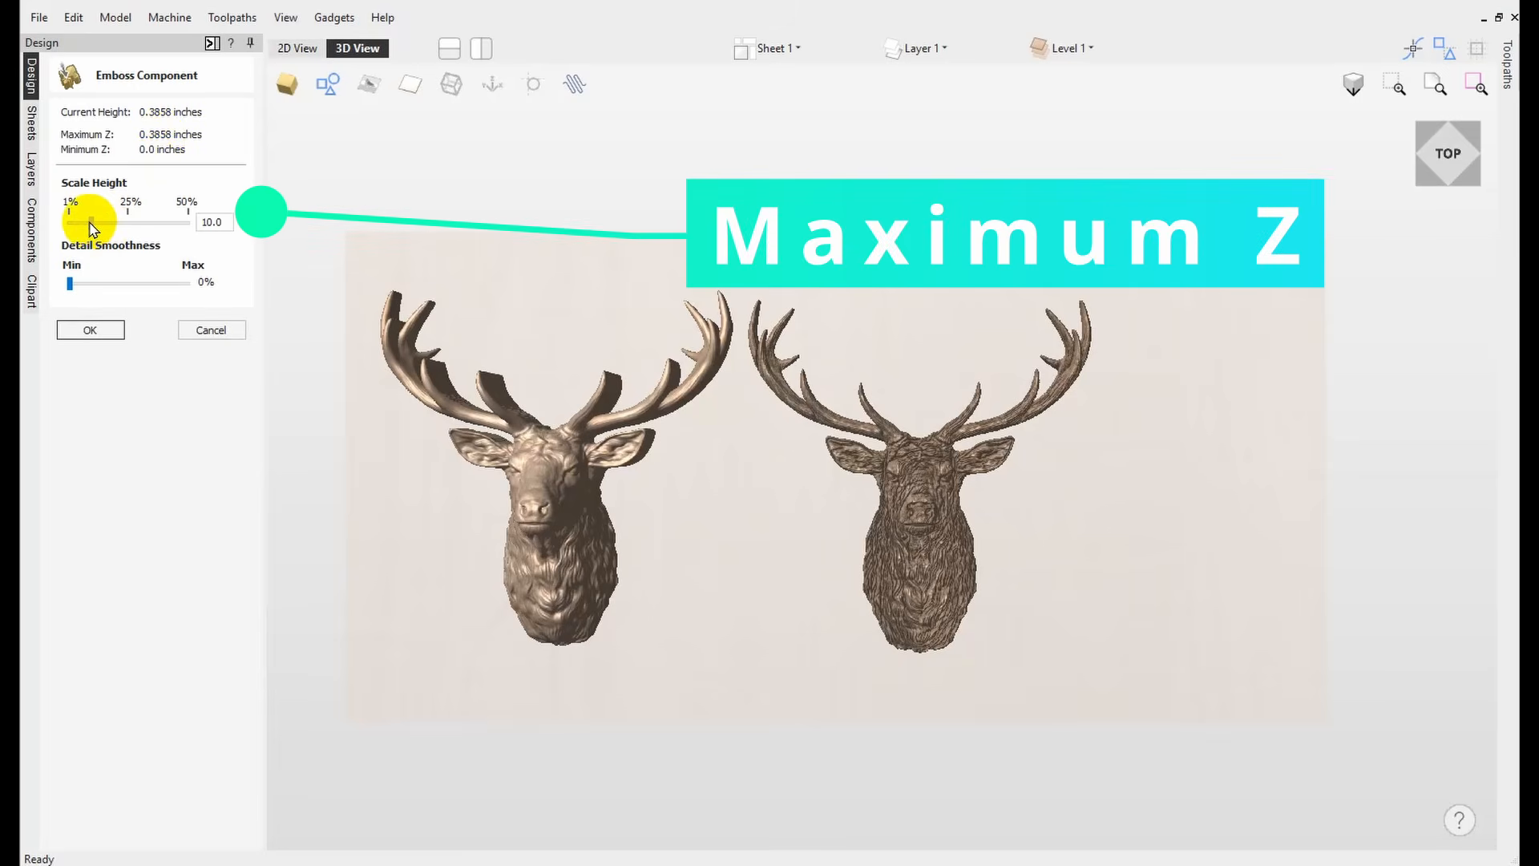
{"action": "left_click_drag", "start_coordinate": [93, 226], "coordinate": [123, 226]}
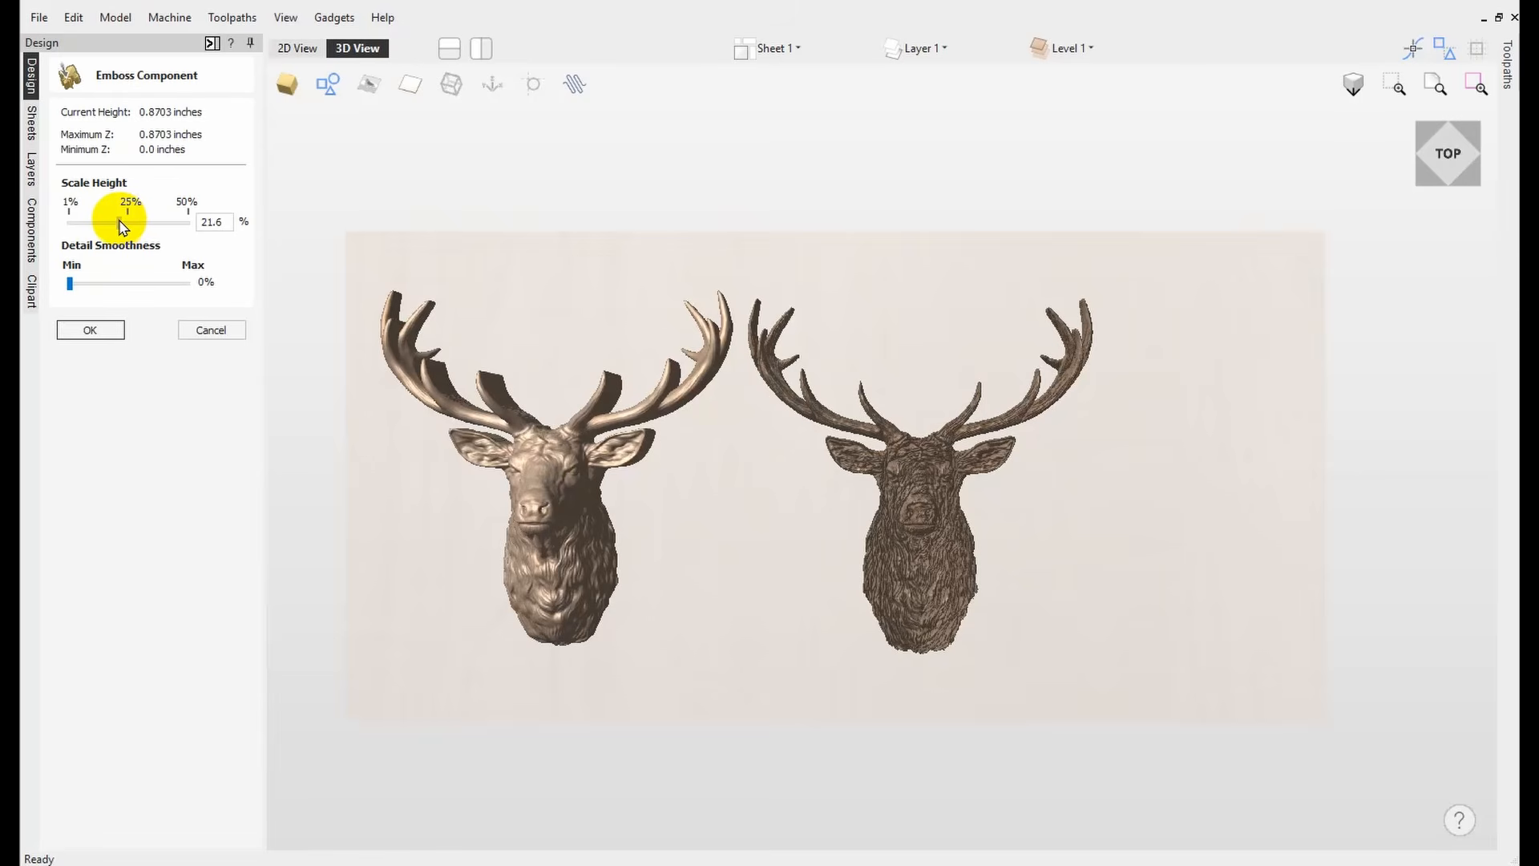
{"action": "left_click_drag", "start_coordinate": [120, 226], "coordinate": [120, 225]}
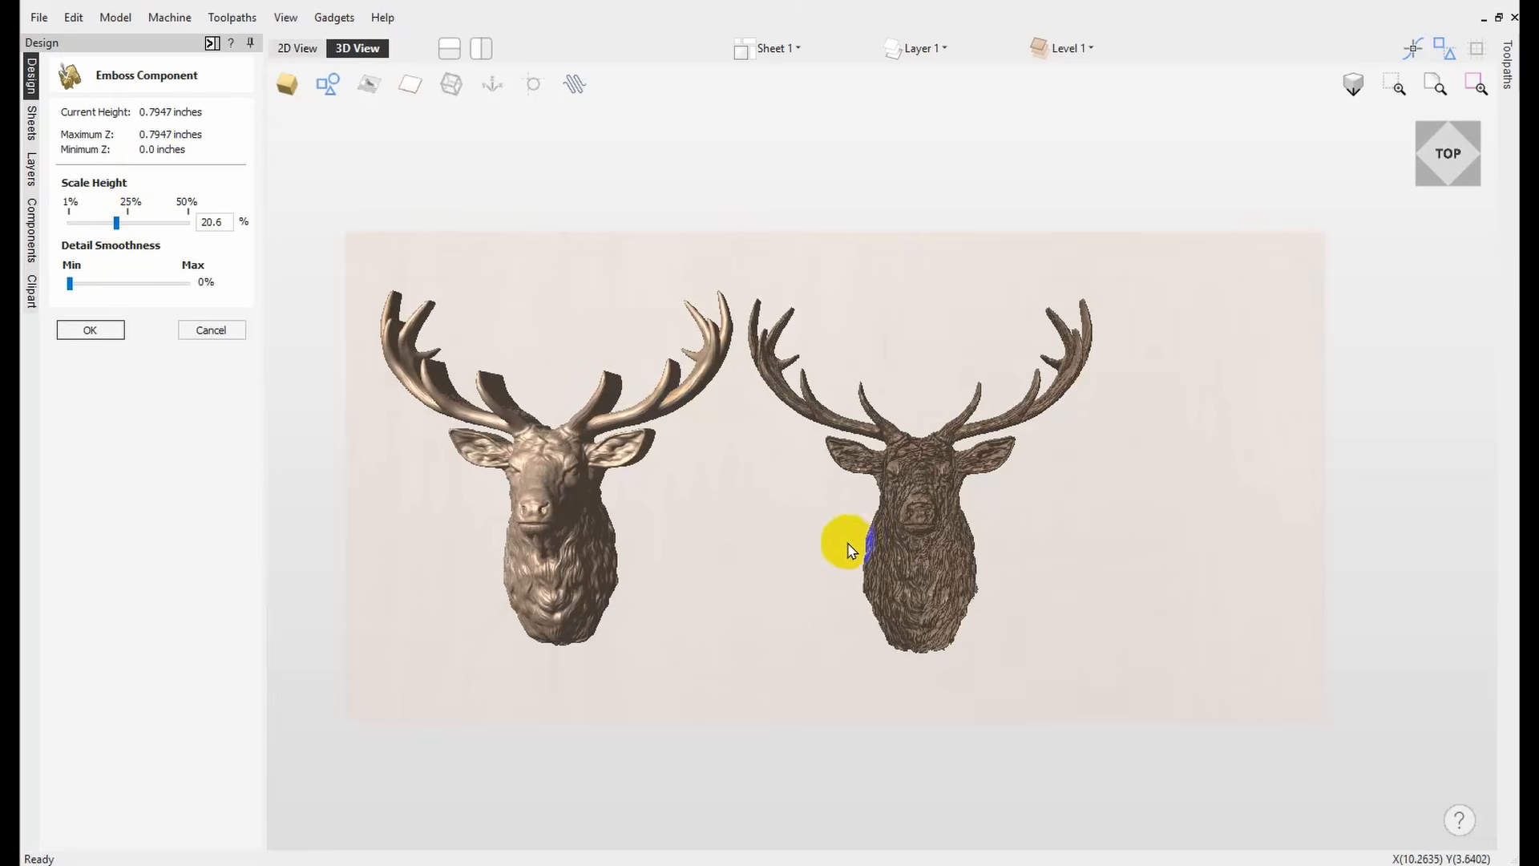
Set the emboss detail smoothness to the 100% maximum and examine the embossed deer head from an angle.
{"action": "left_click", "coordinate": [870, 567]}
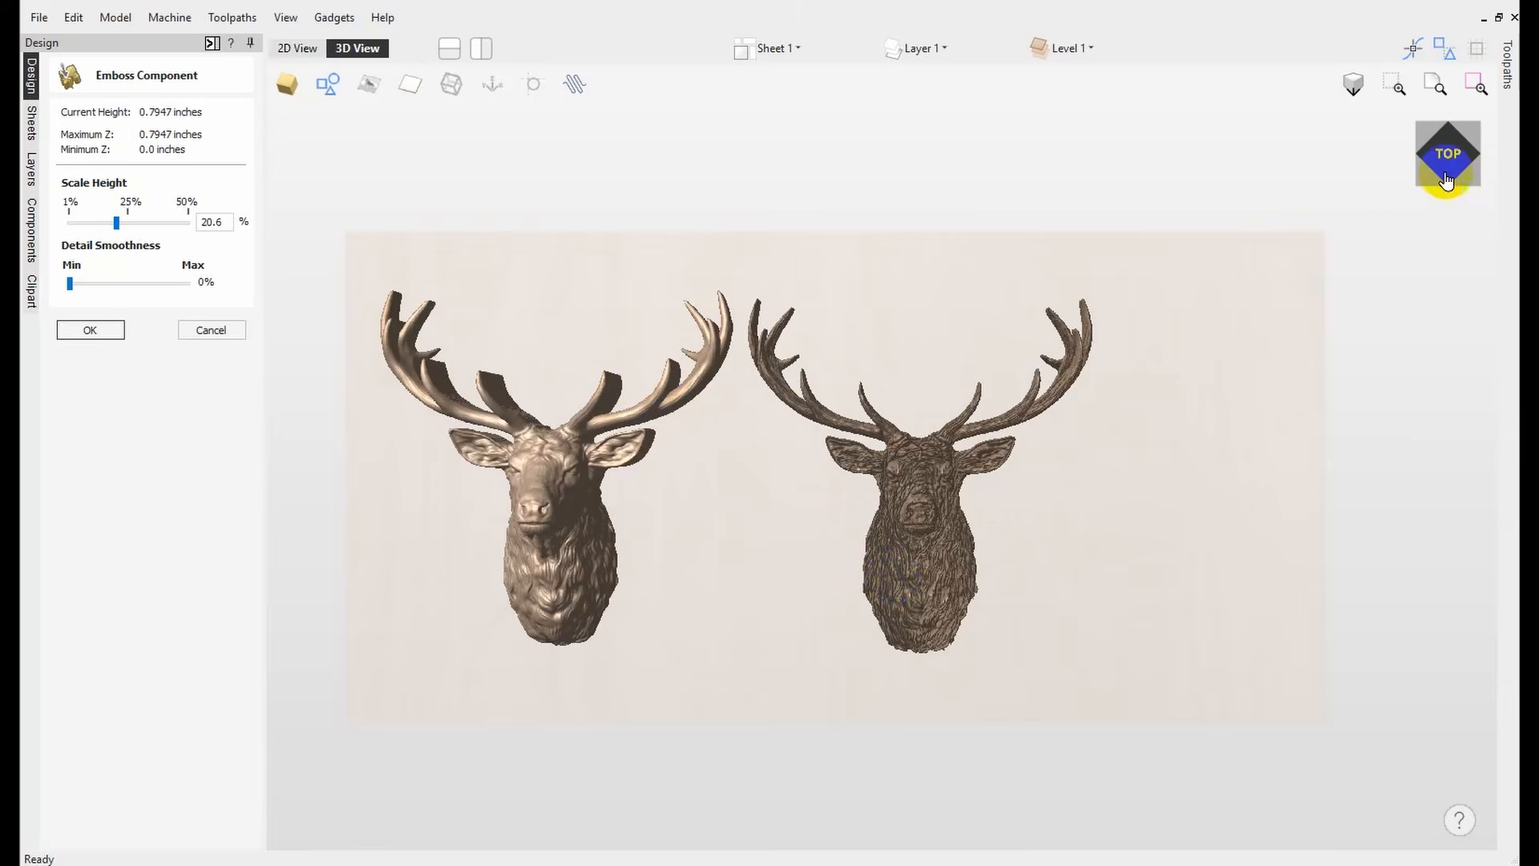
{"action": "mouse_move", "coordinate": [1440, 164]}
{"action": "left_mouse_down"}
{"action": "mouse_move", "coordinate": [1433, 186]}
{"action": "mouse_move", "coordinate": [1398, 171]}
{"action": "mouse_move", "coordinate": [1454, 151]}
{"action": "left_mouse_up"}
{"action": "left_click", "coordinate": [1453, 145]}
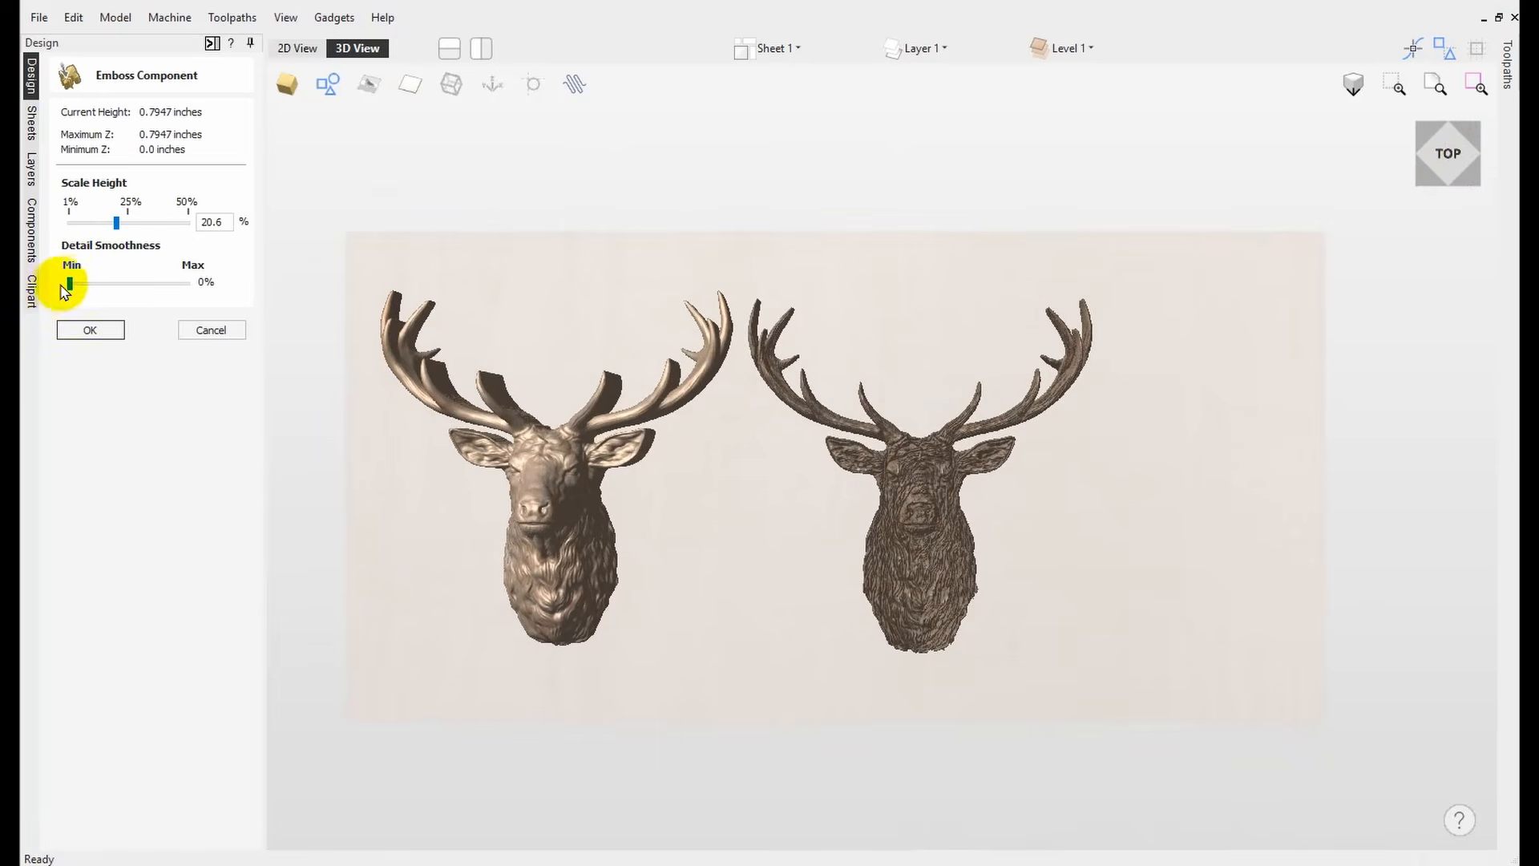
{"action": "left_click_drag", "start_coordinate": [72, 287], "coordinate": [193, 298]}
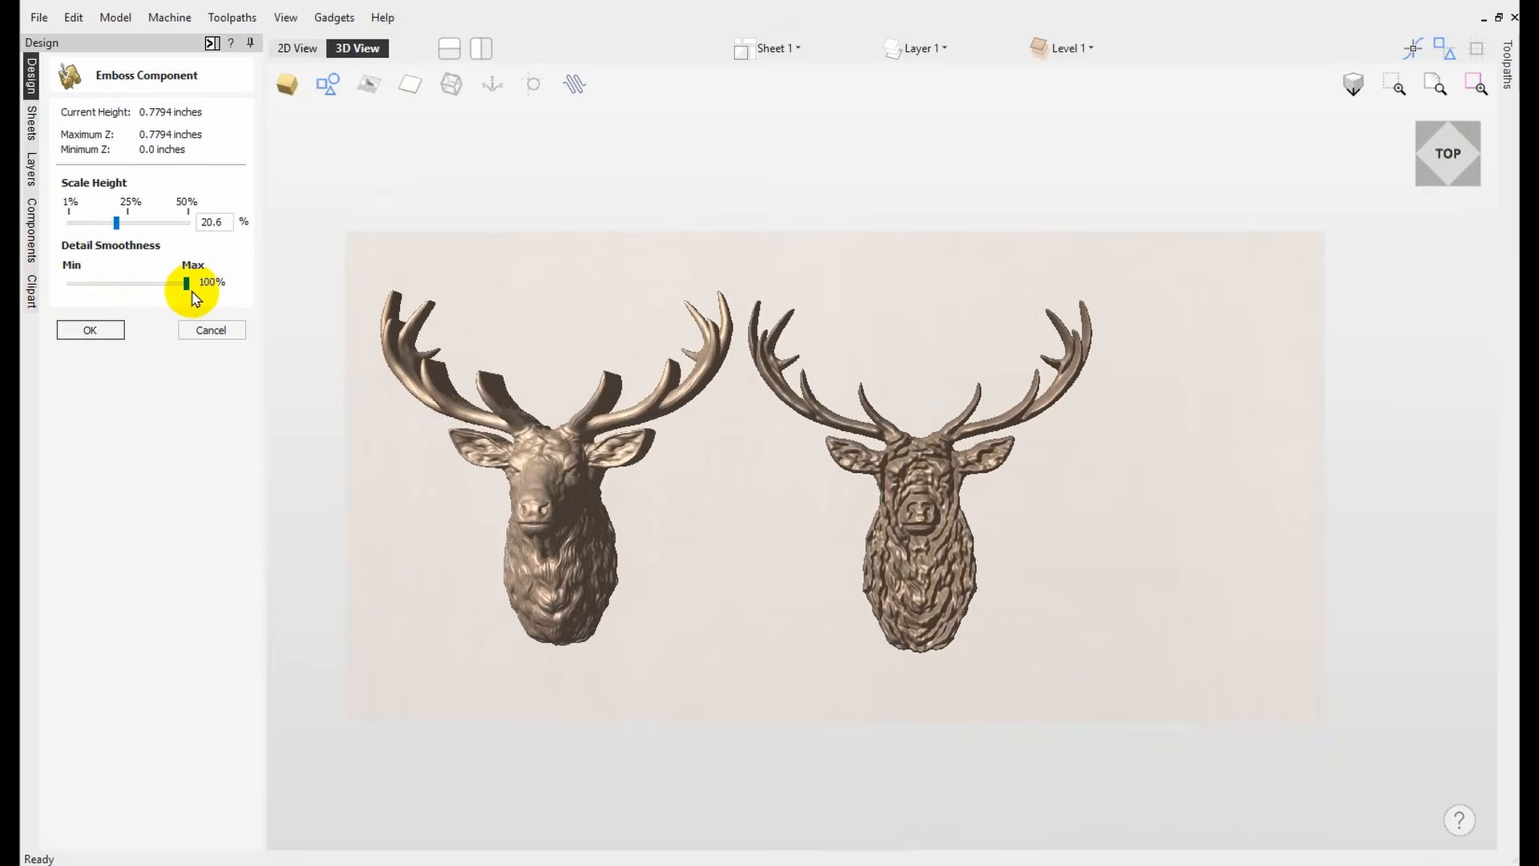
{"action": "left_click", "coordinate": [1448, 164]}
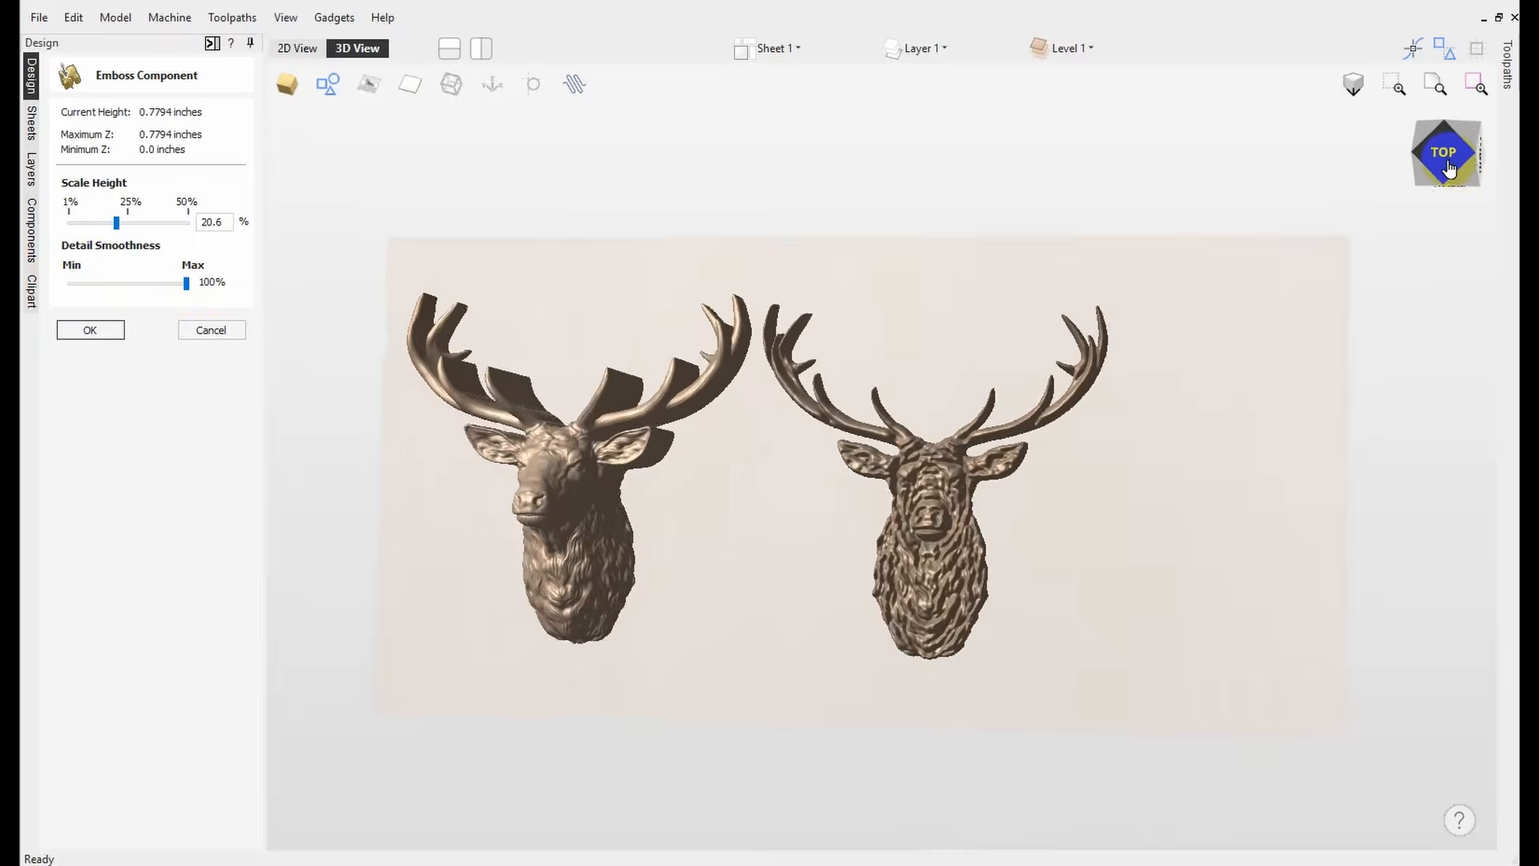
{"action": "mouse_move", "coordinate": [1448, 164]}
{"action": "left_mouse_down"}
{"action": "mouse_move", "coordinate": [1405, 163]}
{"action": "mouse_move", "coordinate": [1428, 164]}
{"action": "left_mouse_up"}
{"action": "left_click", "coordinate": [1428, 162]}
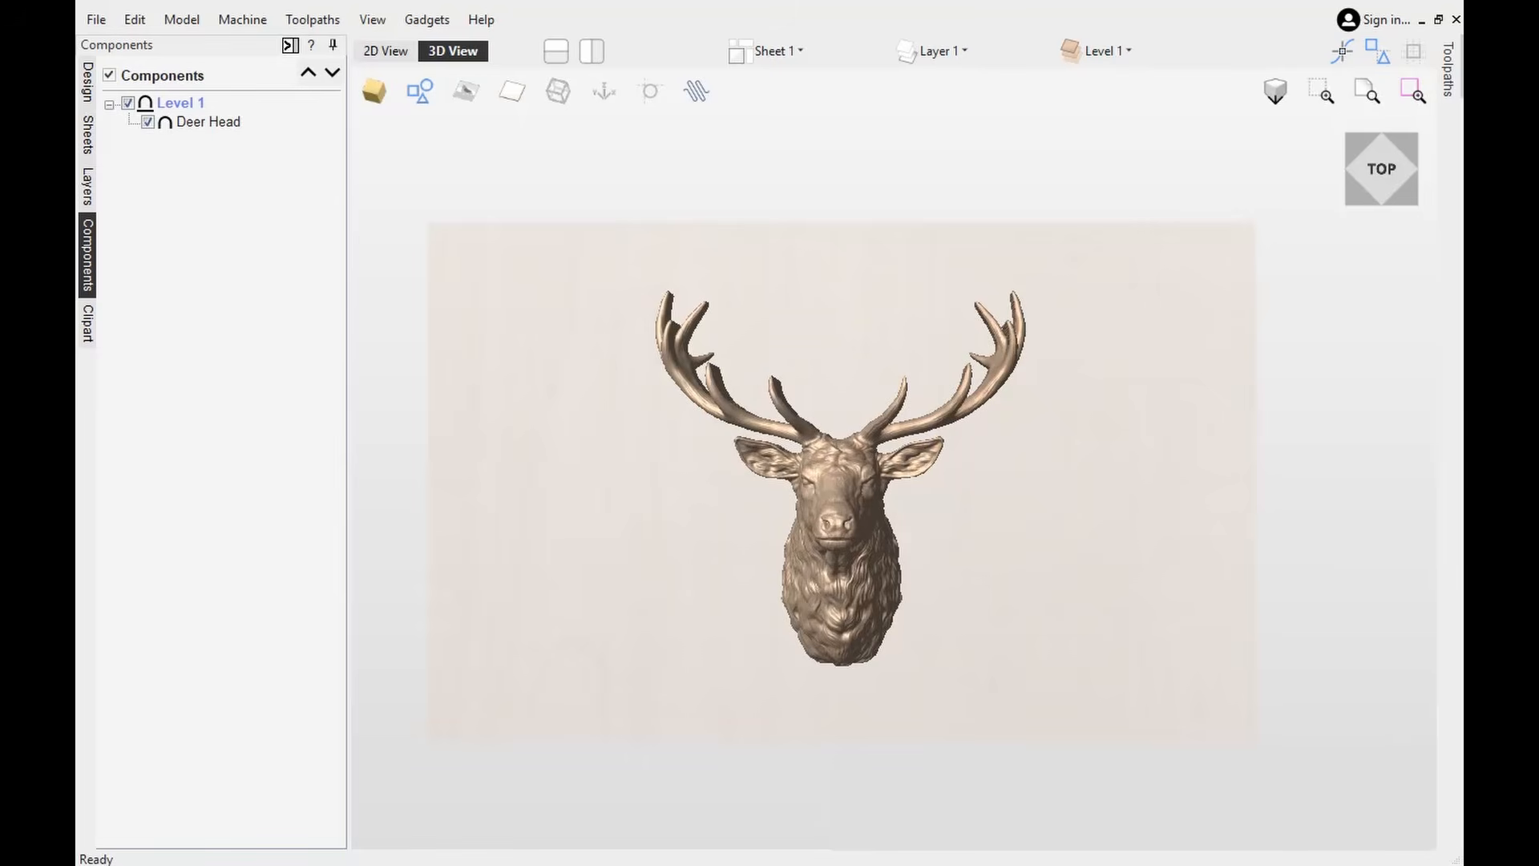
Duplicate the Deer Head component and move the two heads apart, side by side on the board.
{"action": "mouse_move", "coordinate": [206, 129]}
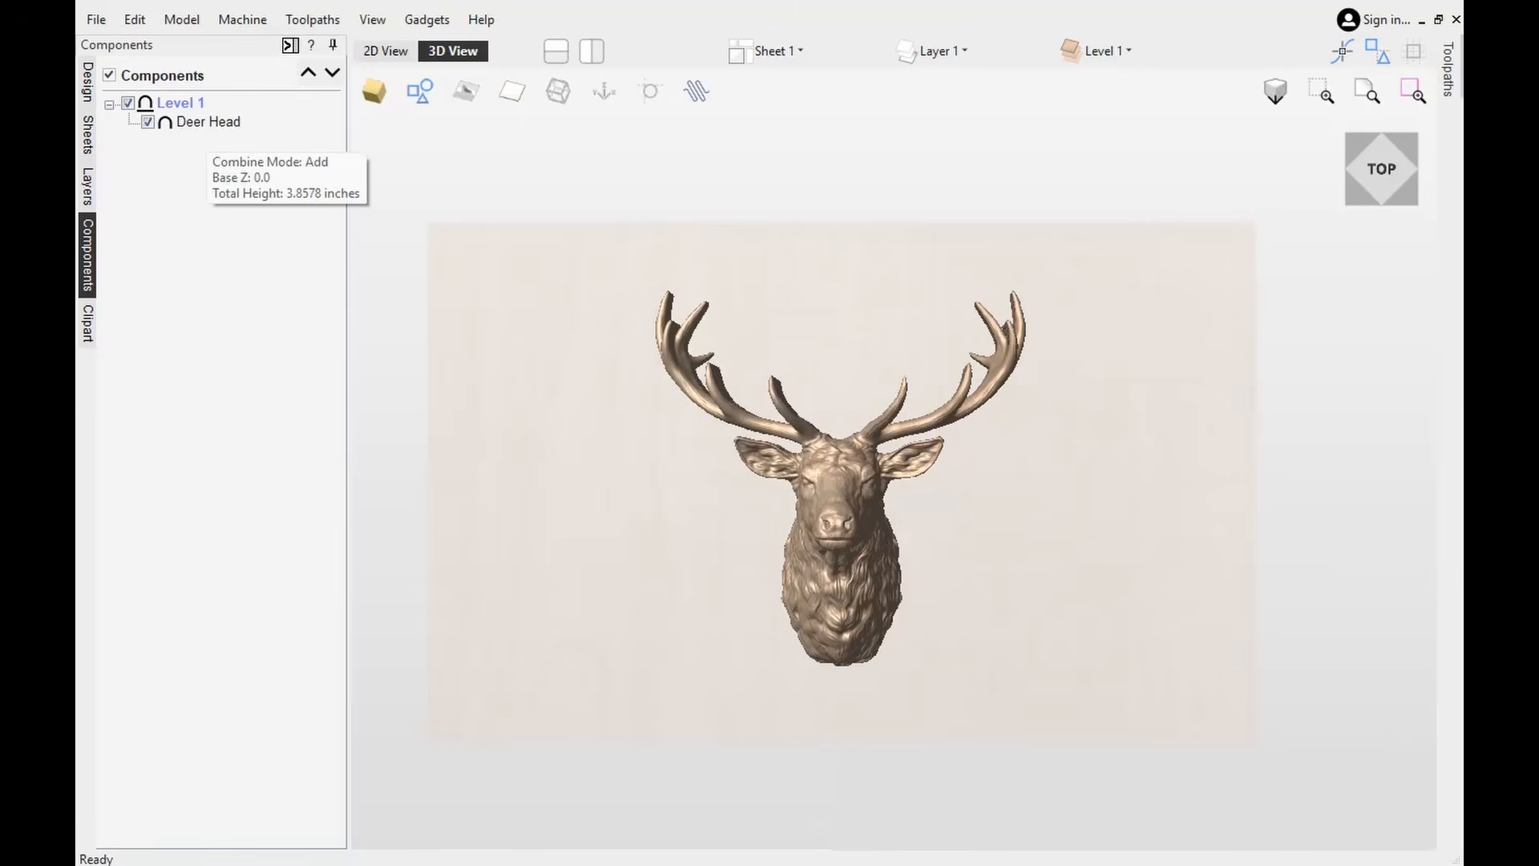
{"action": "right_click", "coordinate": [208, 123]}
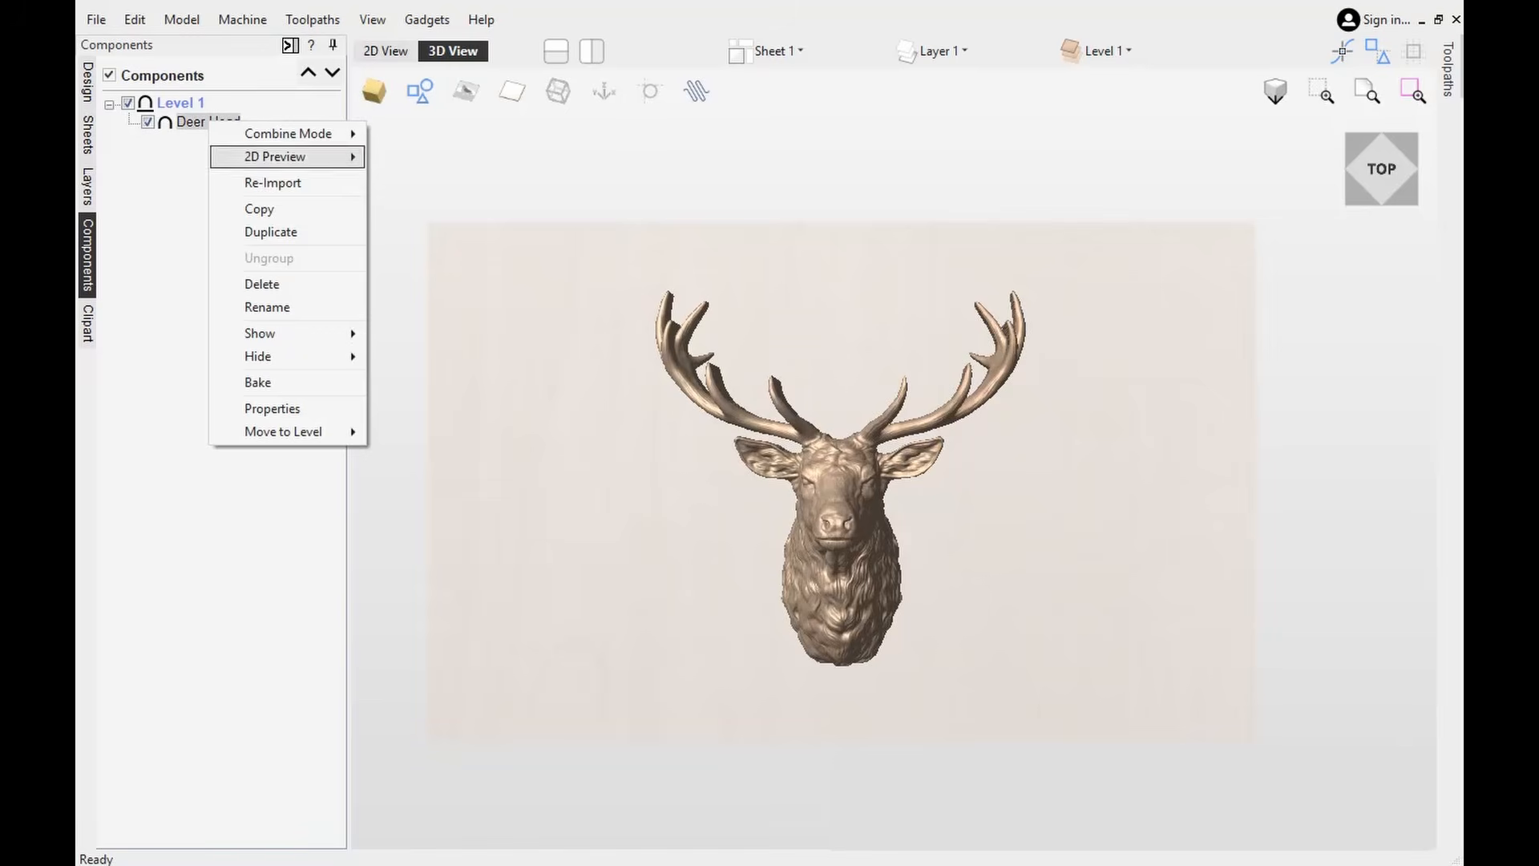
{"action": "left_click", "coordinate": [271, 232]}
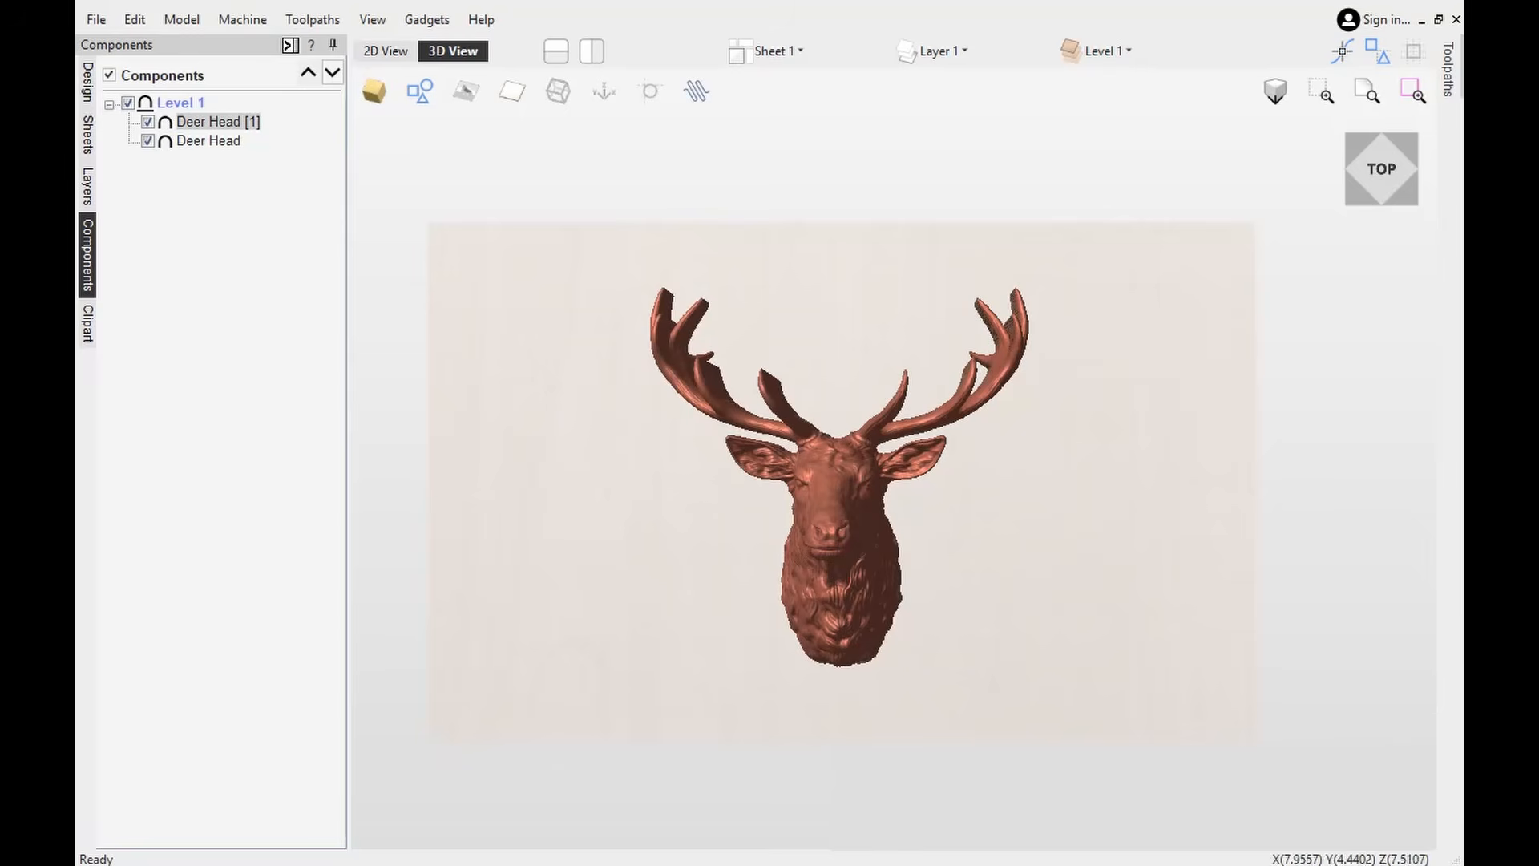
{"action": "left_click", "coordinate": [842, 504]}
{"action": "left_click_drag", "start_coordinate": [841, 505], "coordinate": [648, 505]}
{"action": "left_click_drag", "start_coordinate": [841, 480], "coordinate": [1022, 480]}
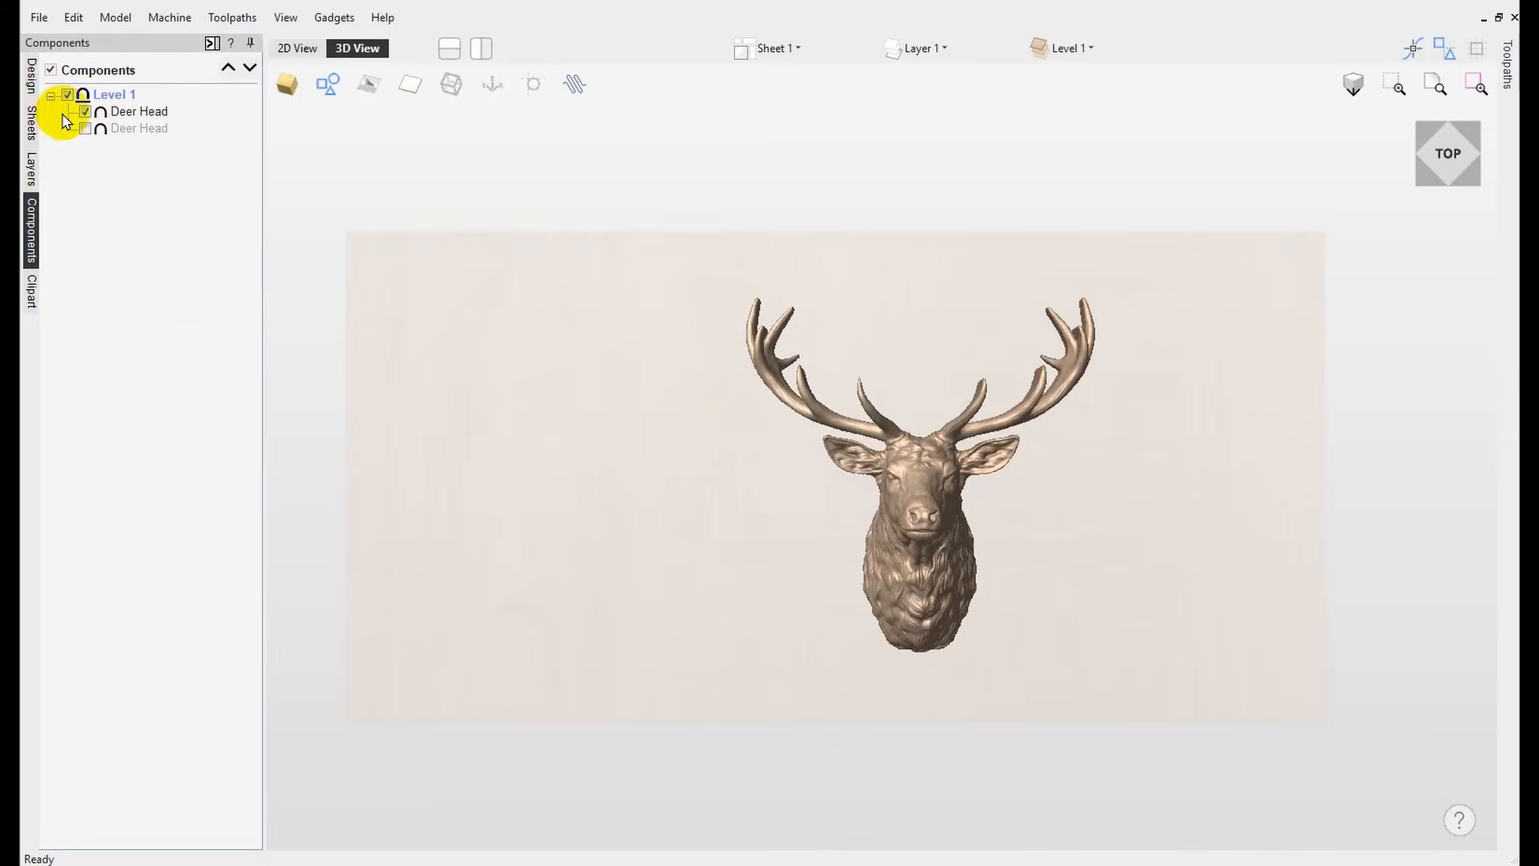
Scale the visible deer head's model height down to 20.8% with Scale Model Height.
{"action": "left_click", "coordinate": [32, 88]}
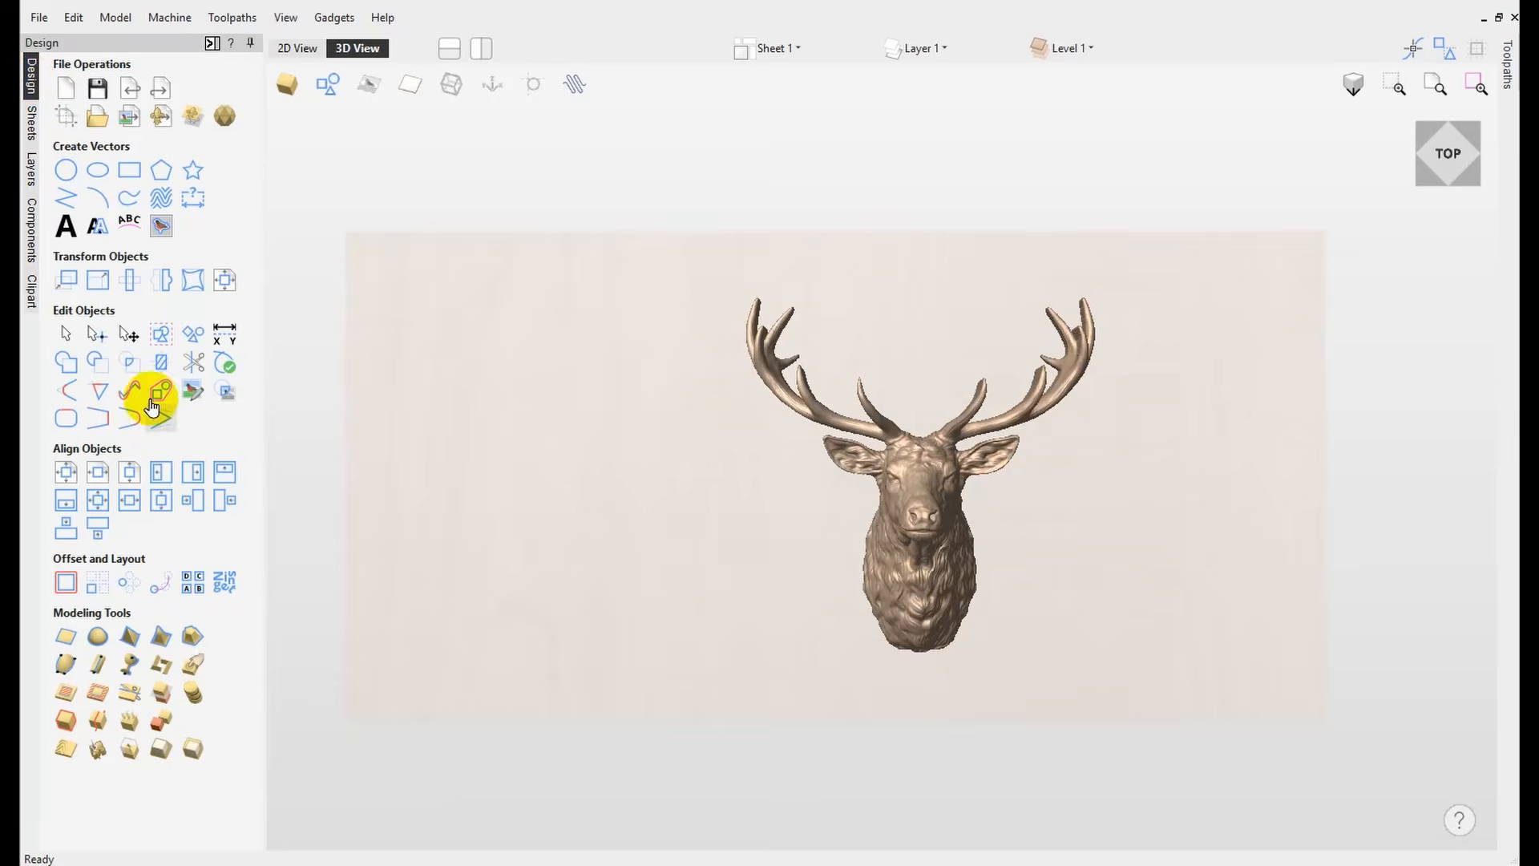
{"action": "left_click", "coordinate": [133, 756]}
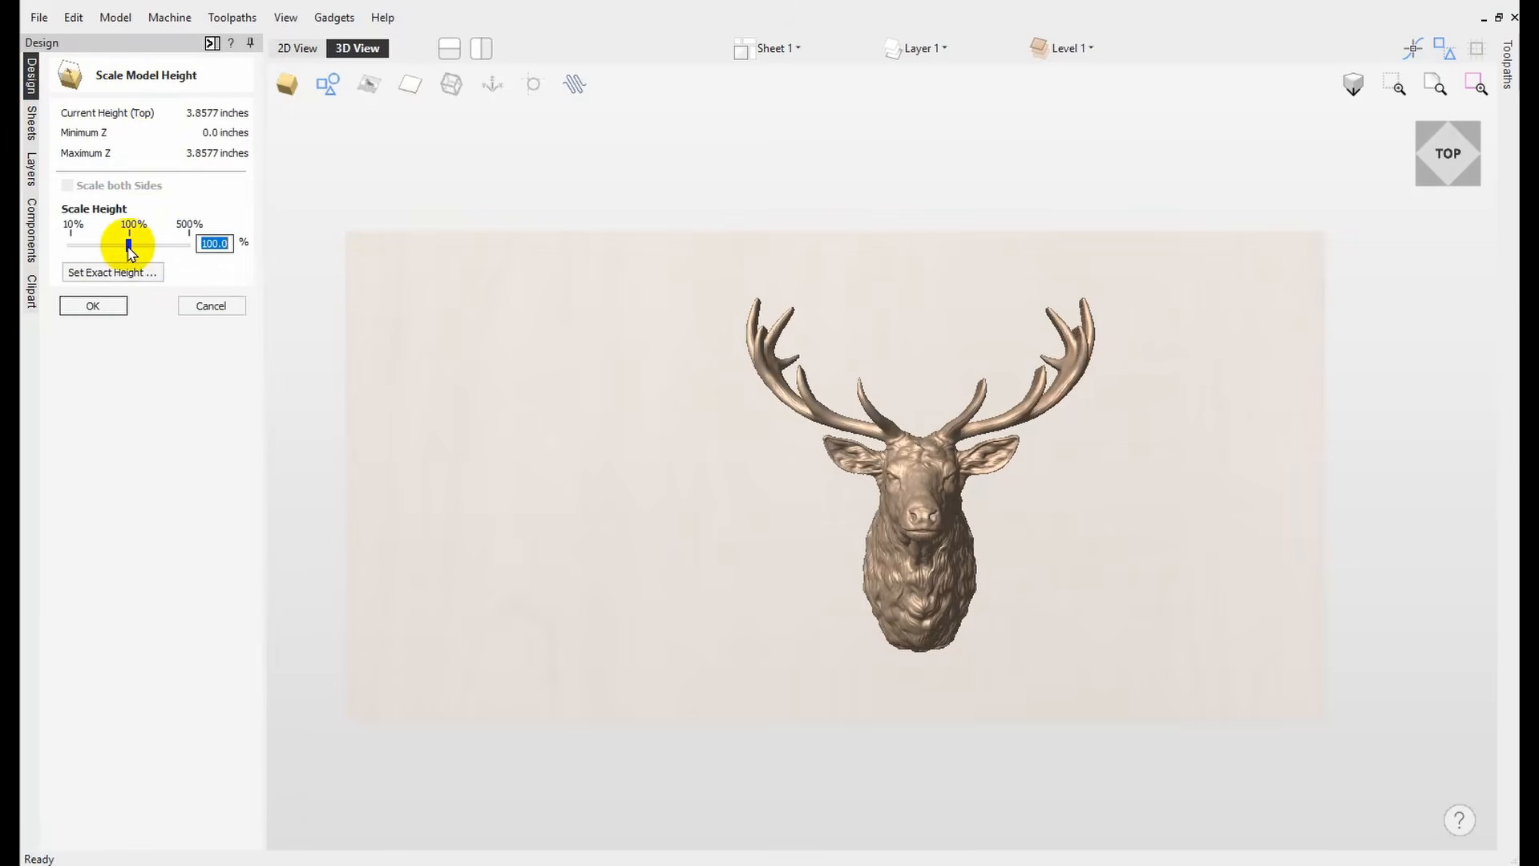
{"action": "left_click_drag", "start_coordinate": [130, 251], "coordinate": [97, 253]}
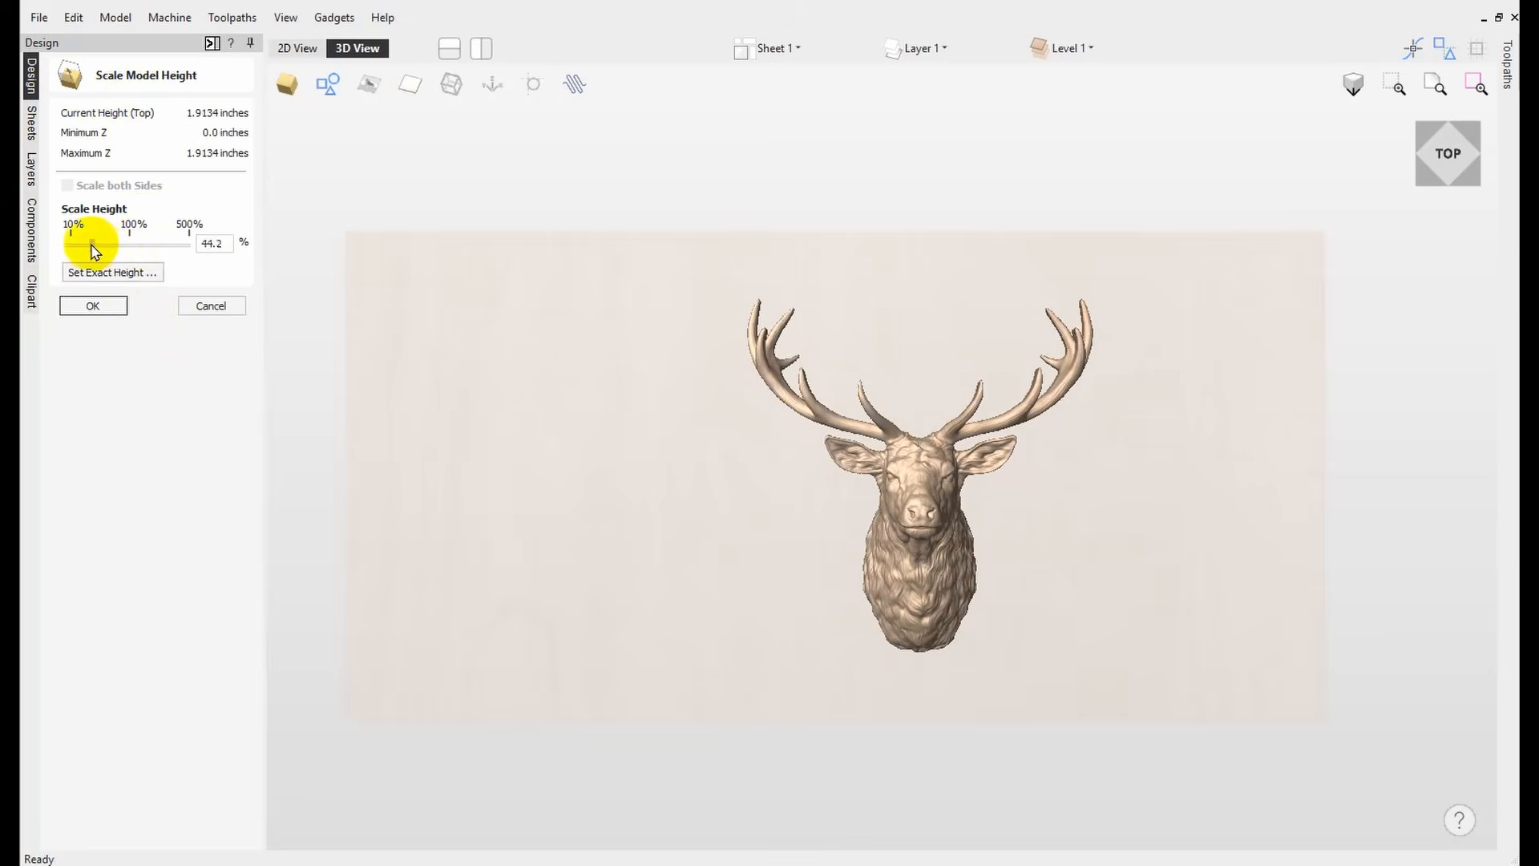
{"action": "left_click", "coordinate": [88, 244]}
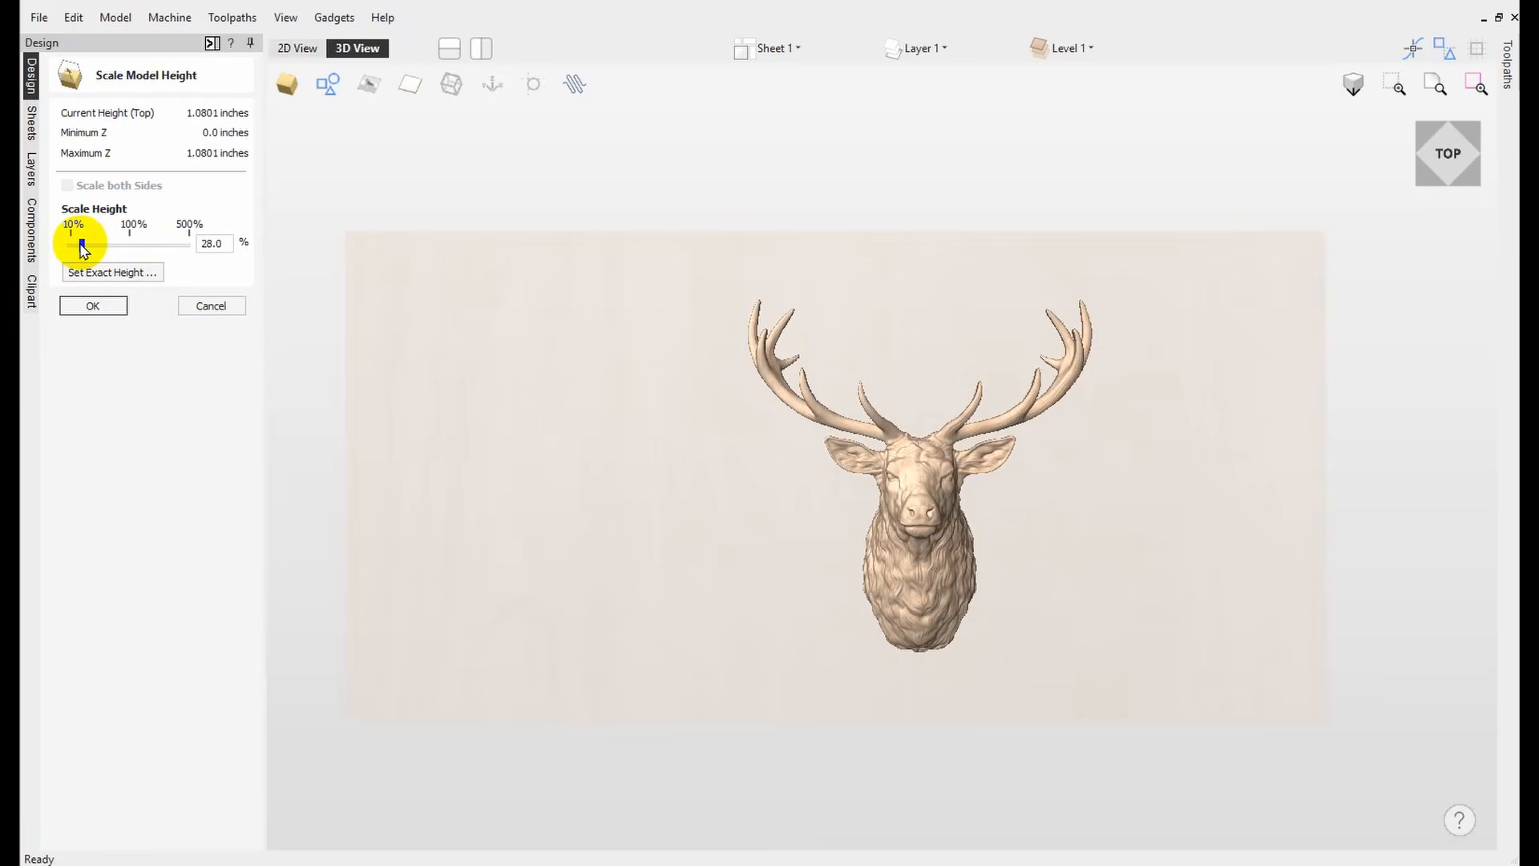
{"action": "left_click", "coordinate": [78, 246]}
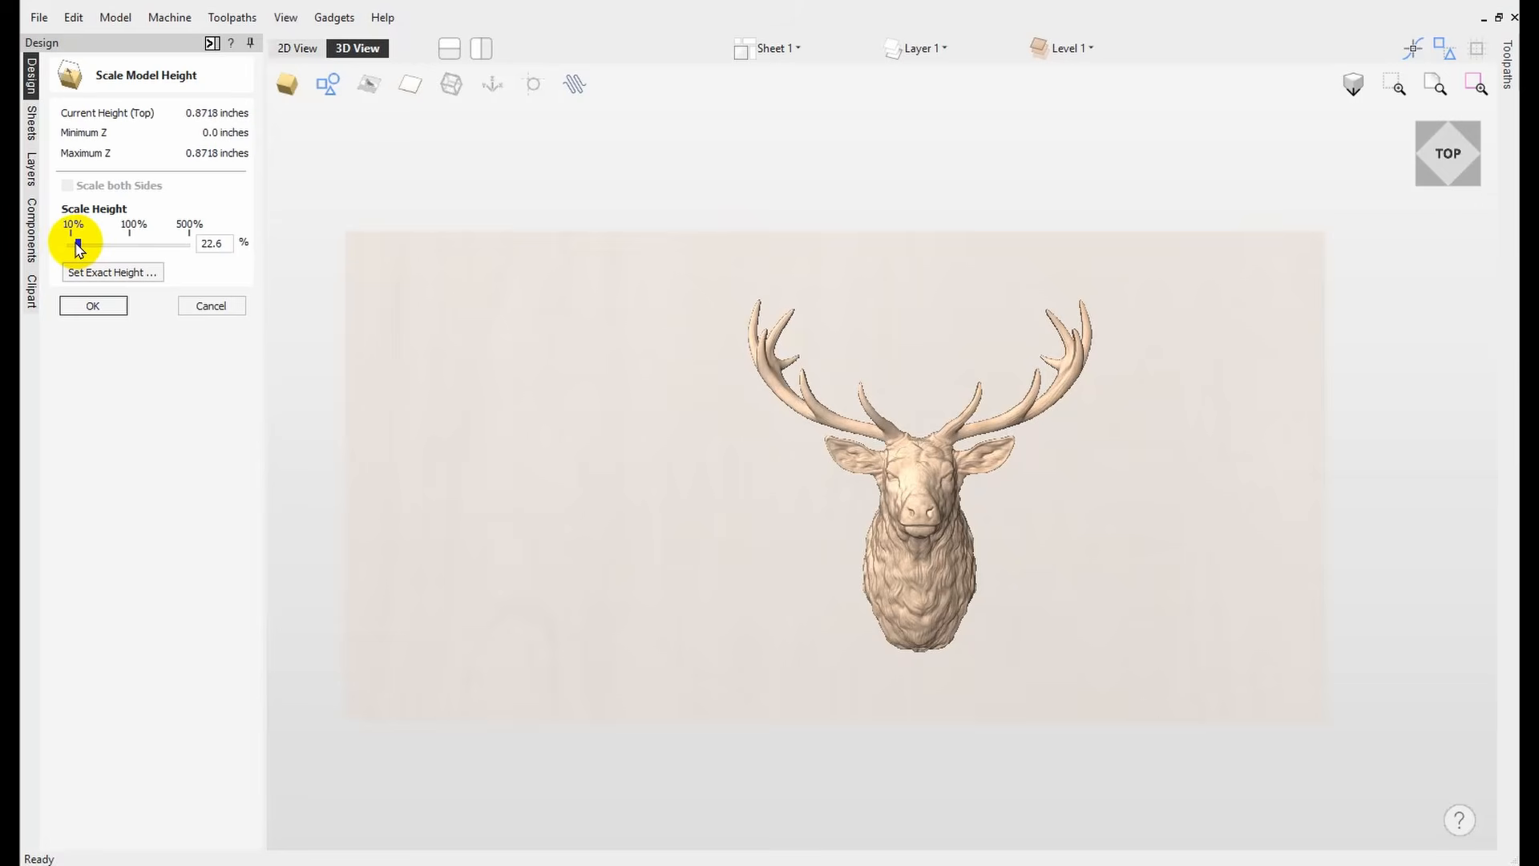
{"action": "left_click", "coordinate": [78, 245]}
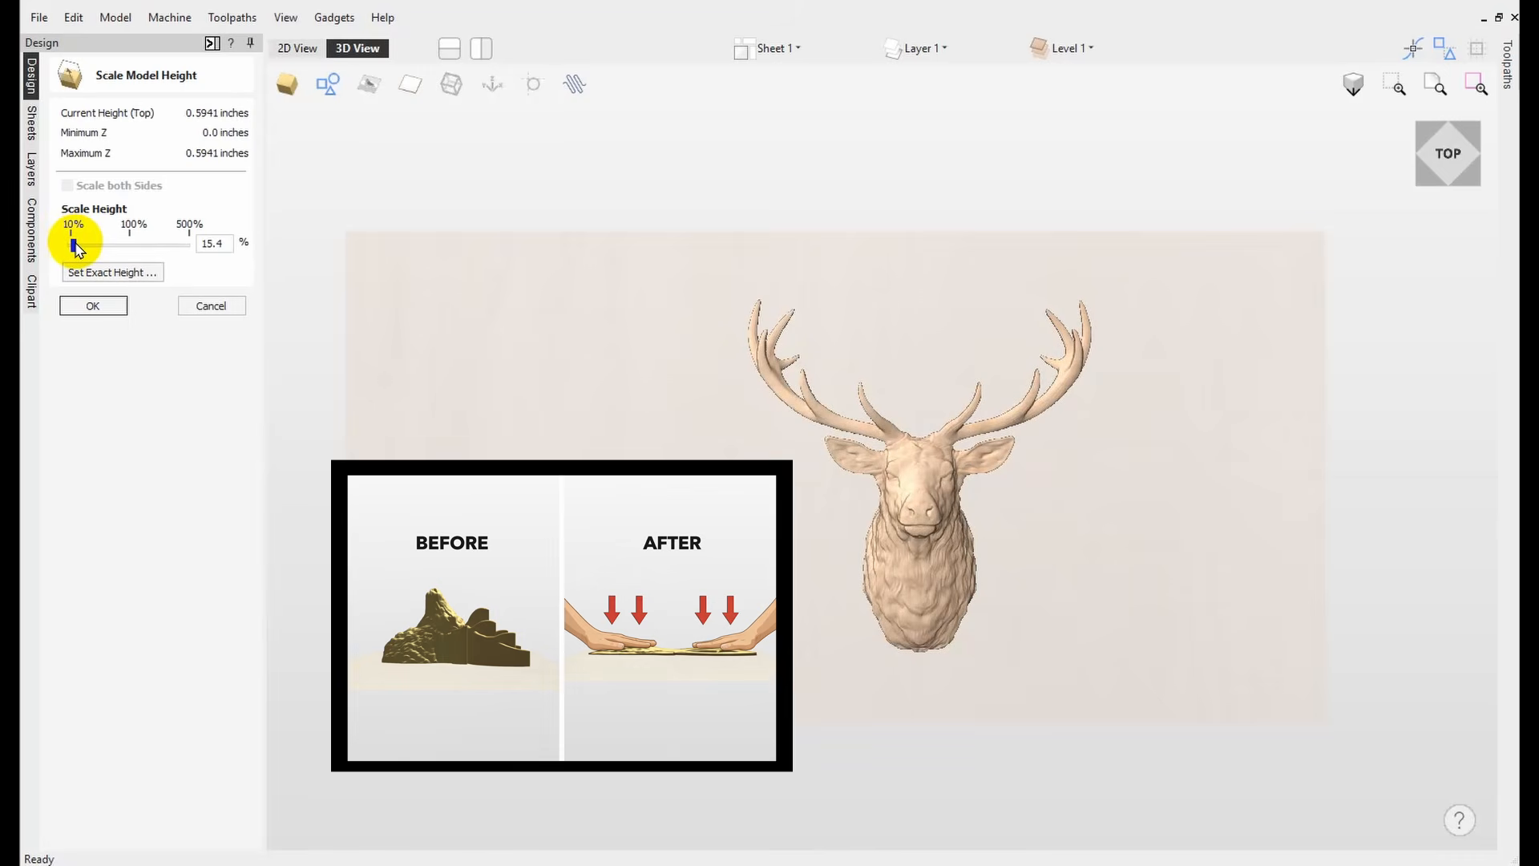
{"action": "left_click", "coordinate": [77, 246]}
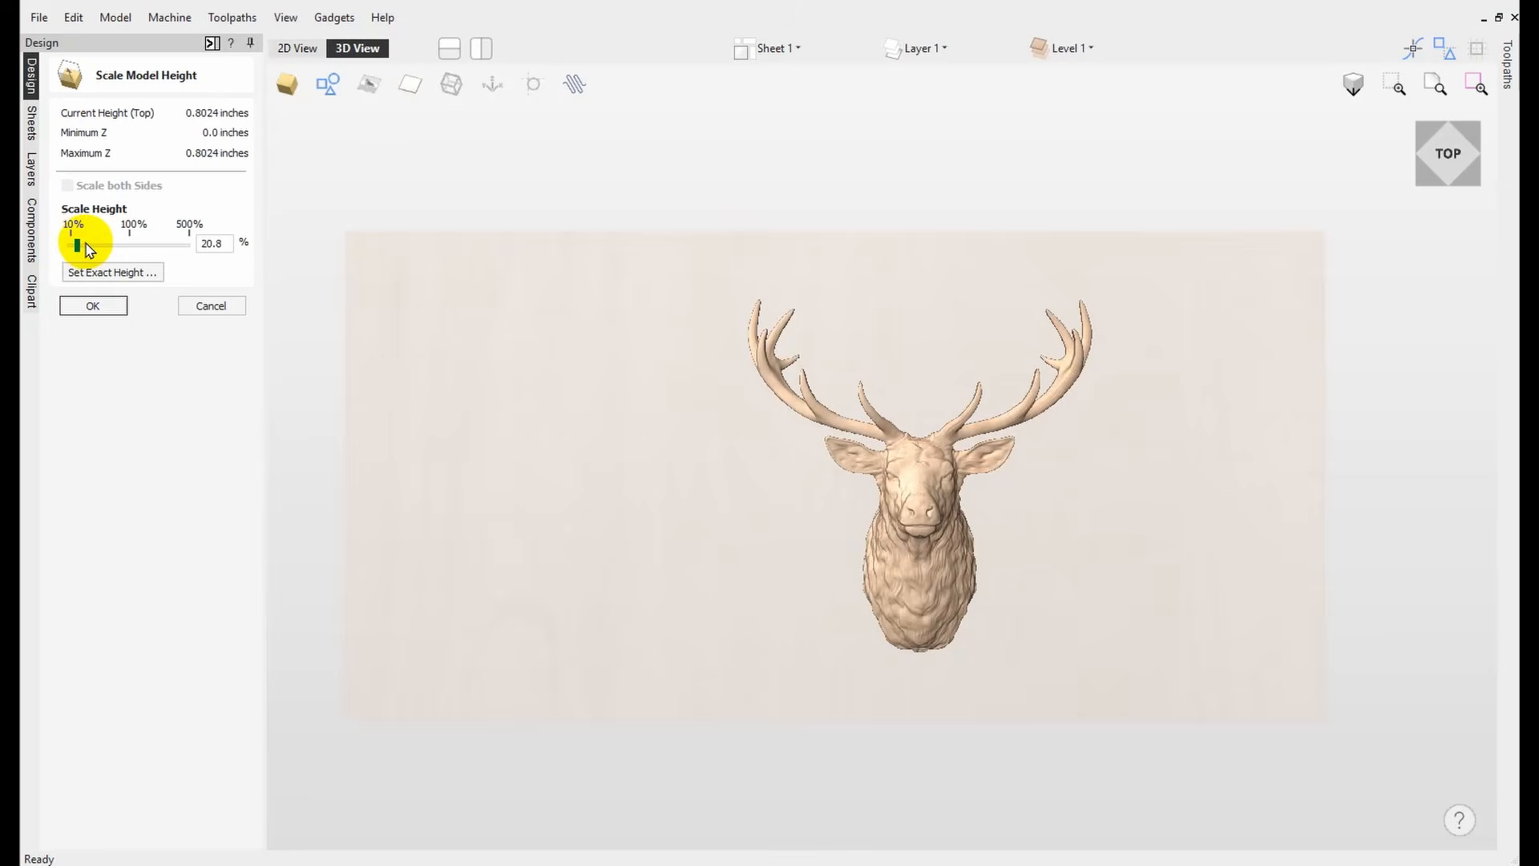
Set the model's exact height to 0.8 inches and accept the height scaling.
{"action": "left_click", "coordinate": [120, 275]}
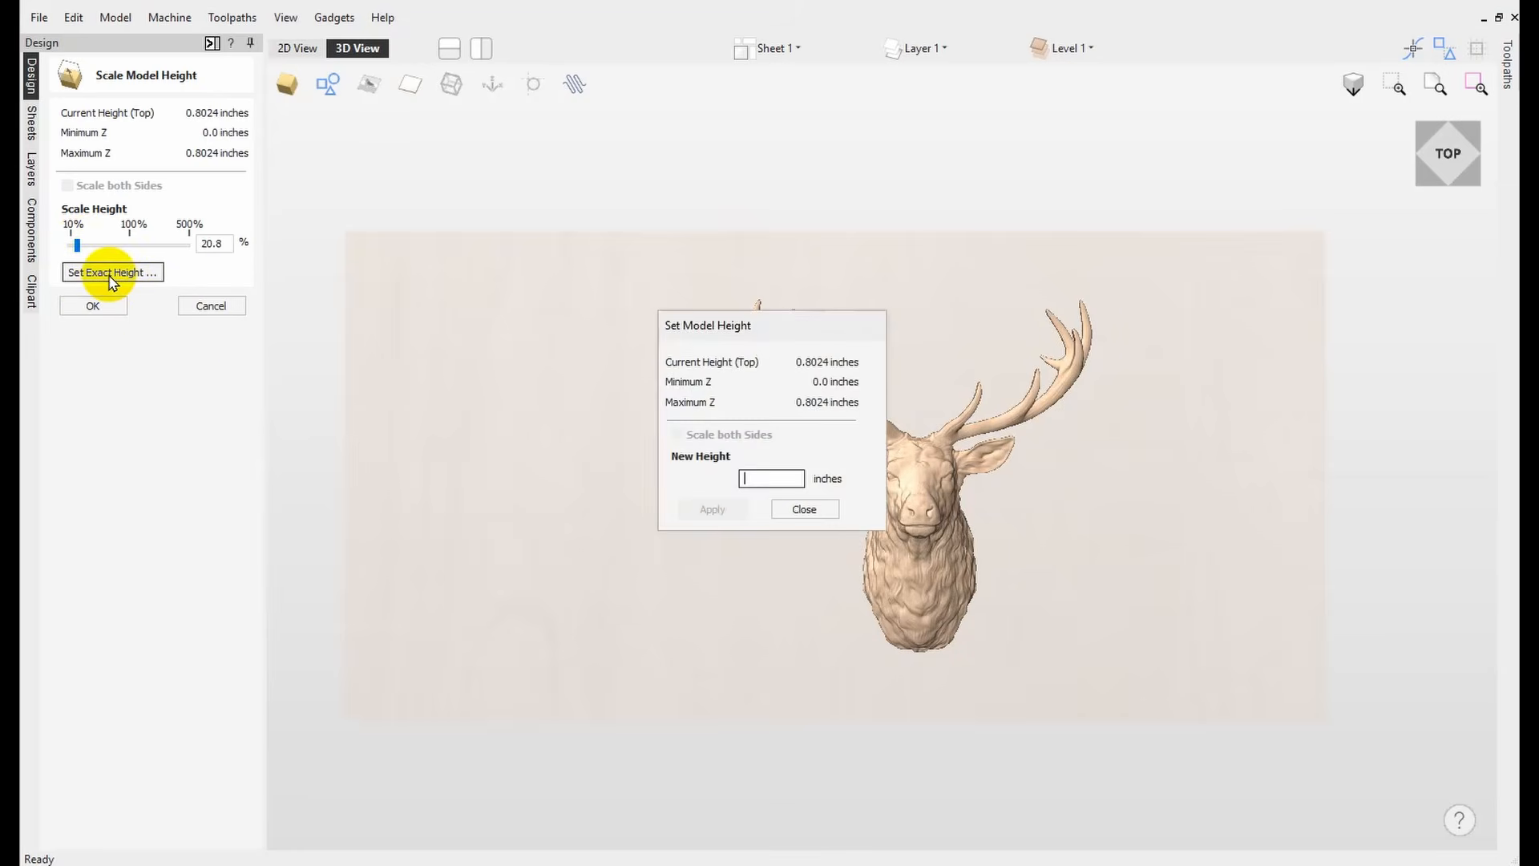
{"action": "left_click", "coordinate": [742, 480]}
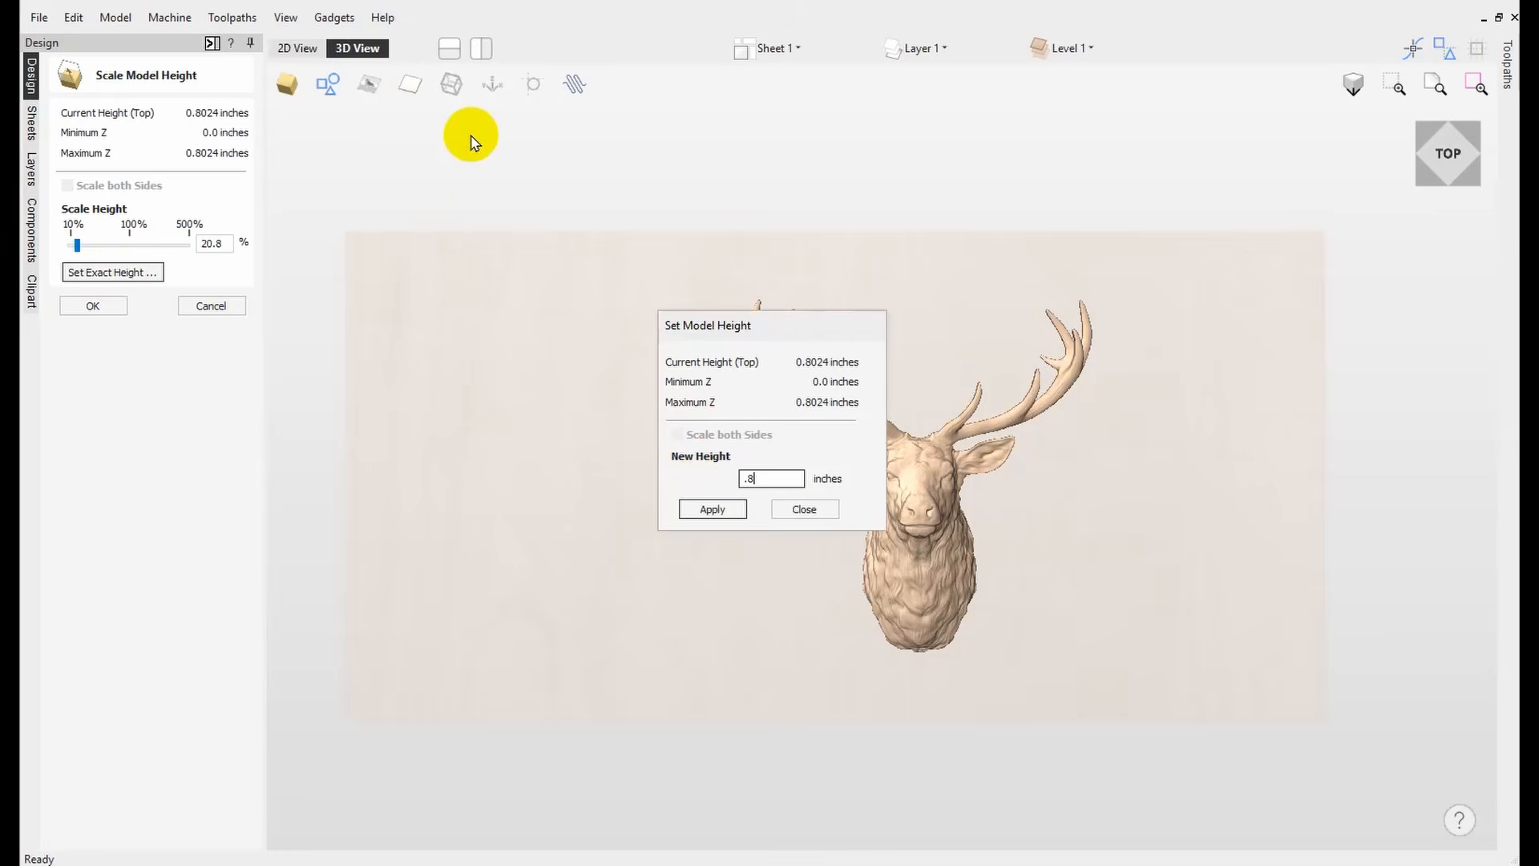
{"action": "left_click", "coordinate": [713, 511]}
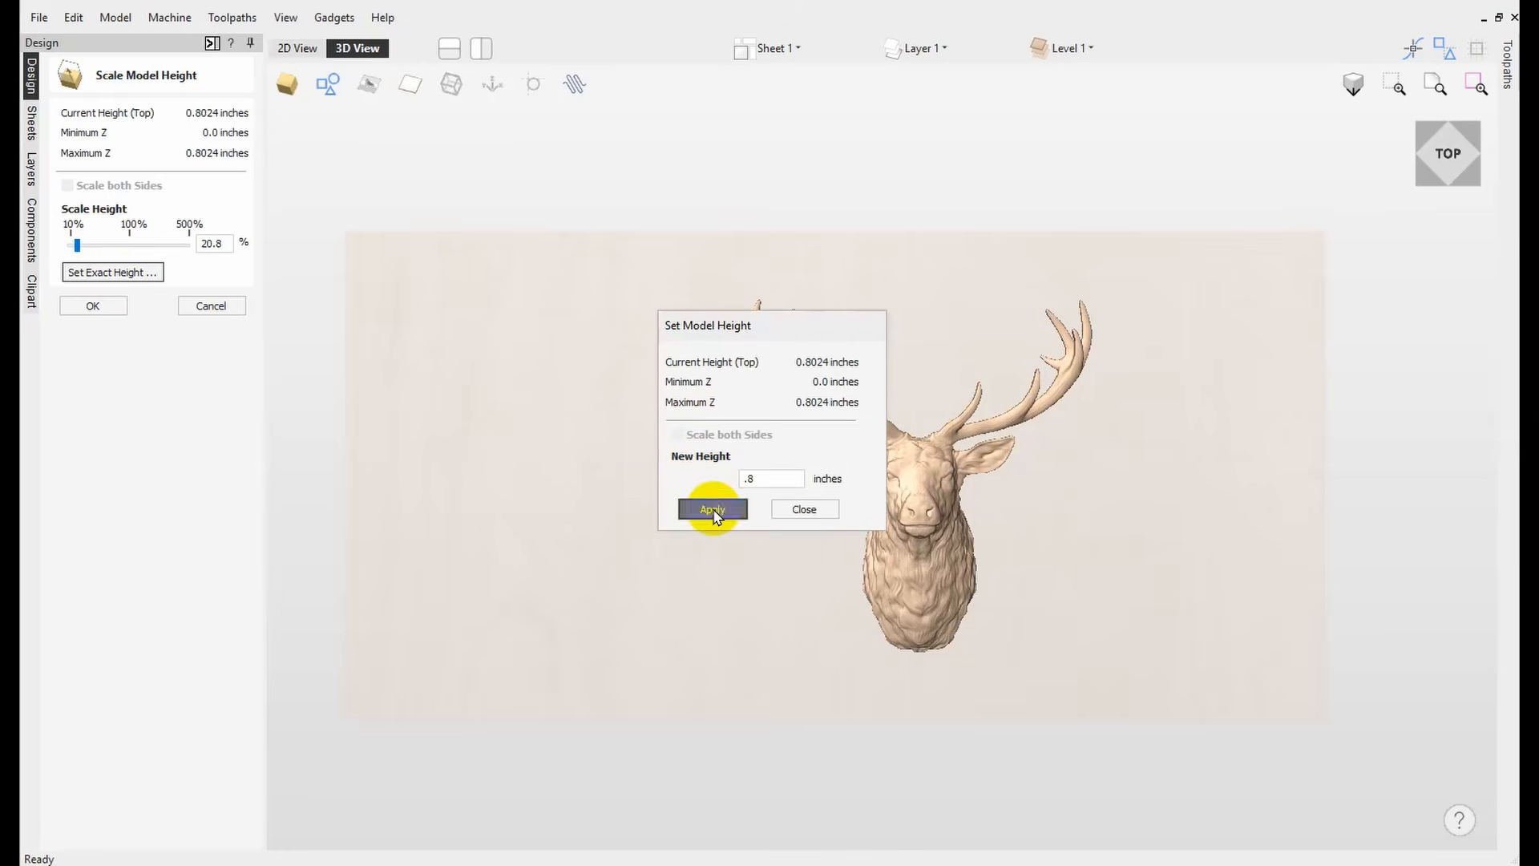
{"action": "left_click", "coordinate": [793, 509]}
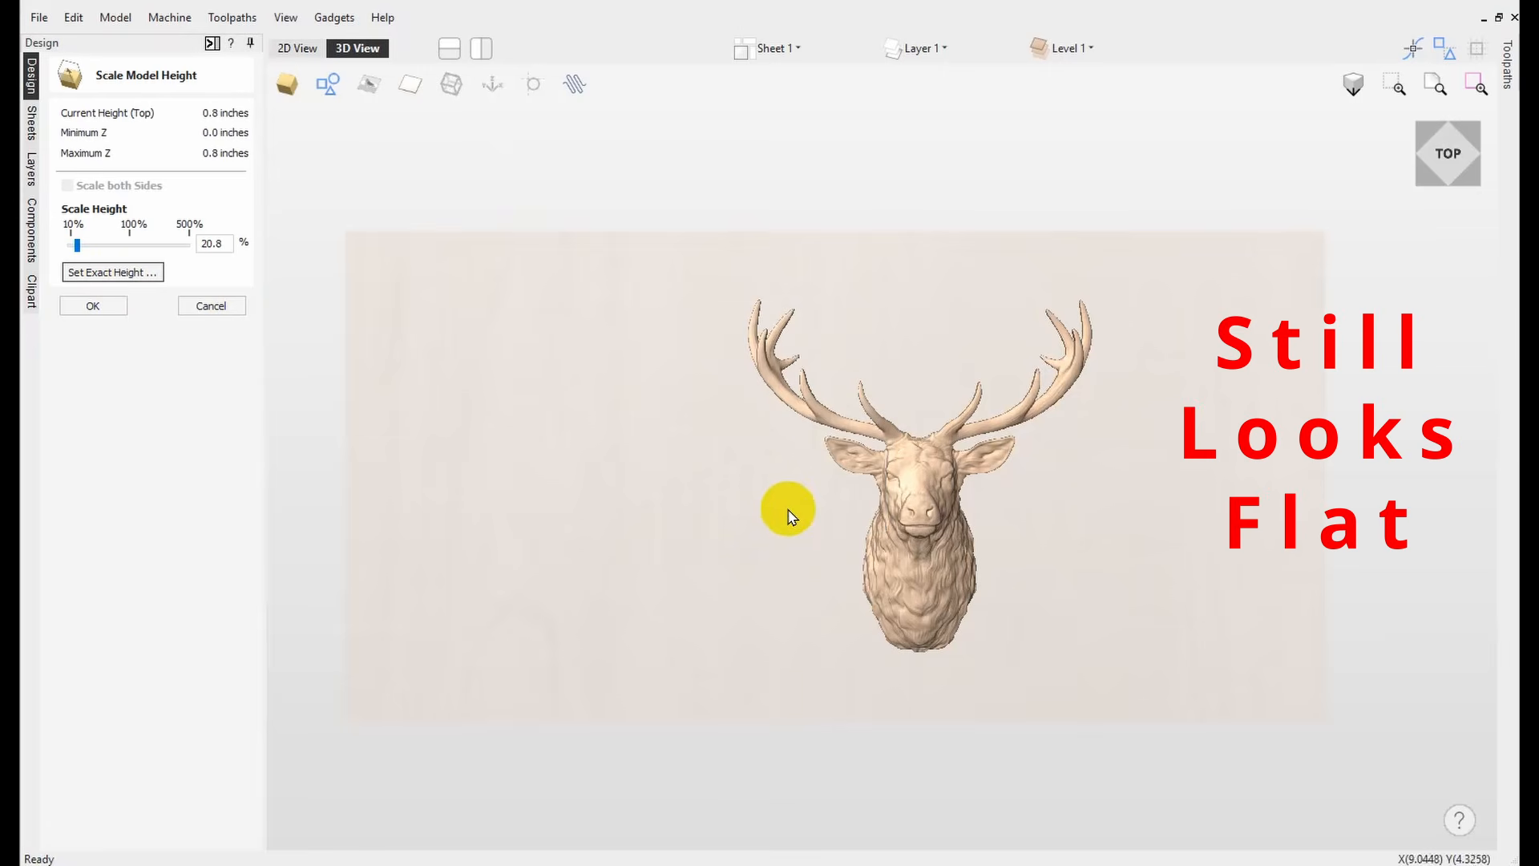
{"action": "left_click", "coordinate": [93, 306]}
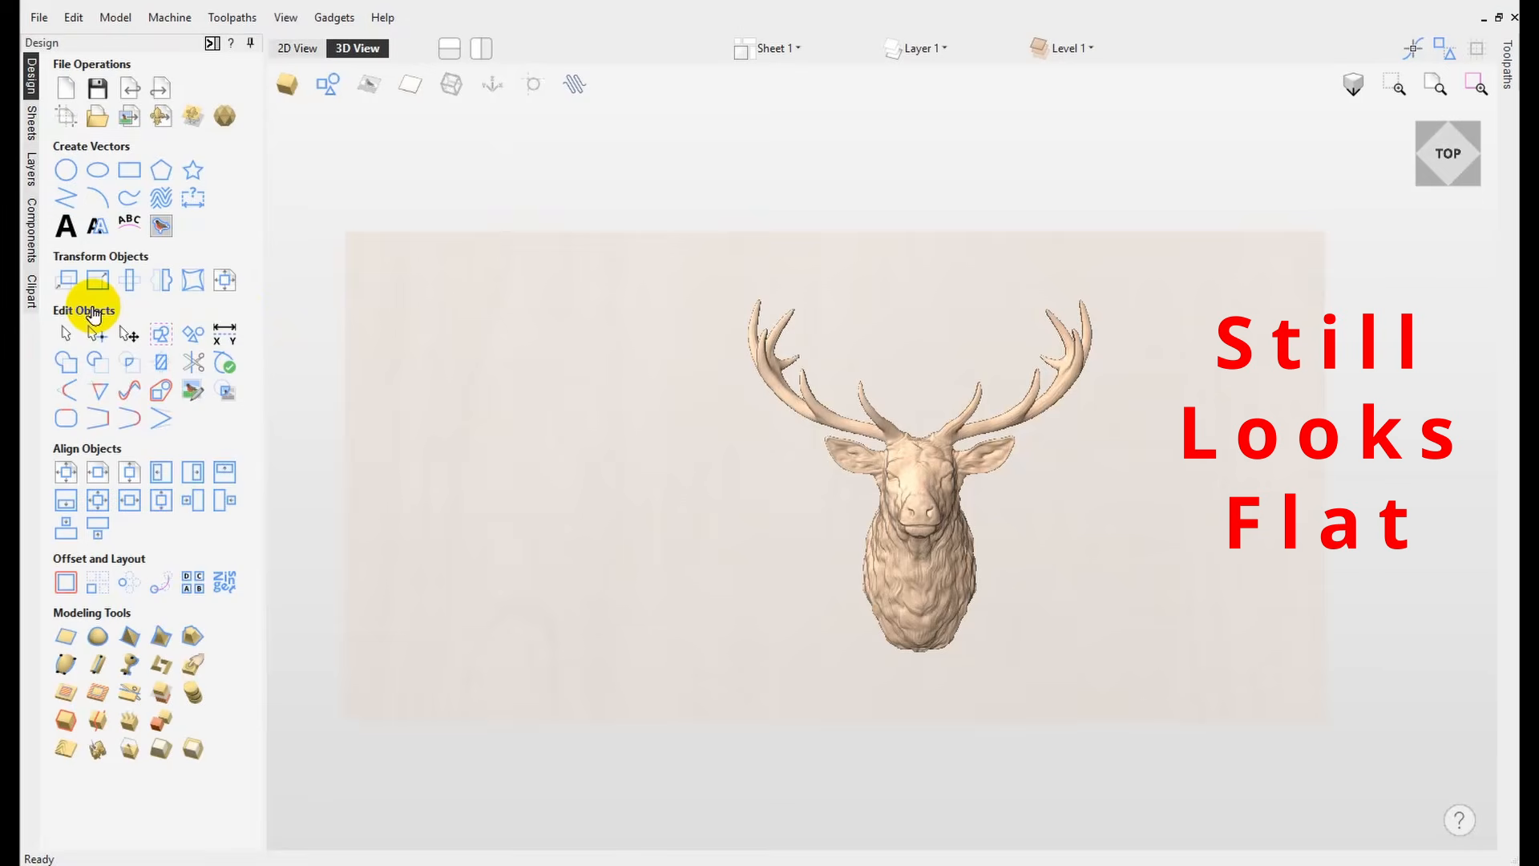
Show the hidden Deer Head component again and compare the two heads from an angle.
{"action": "left_click", "coordinate": [32, 213]}
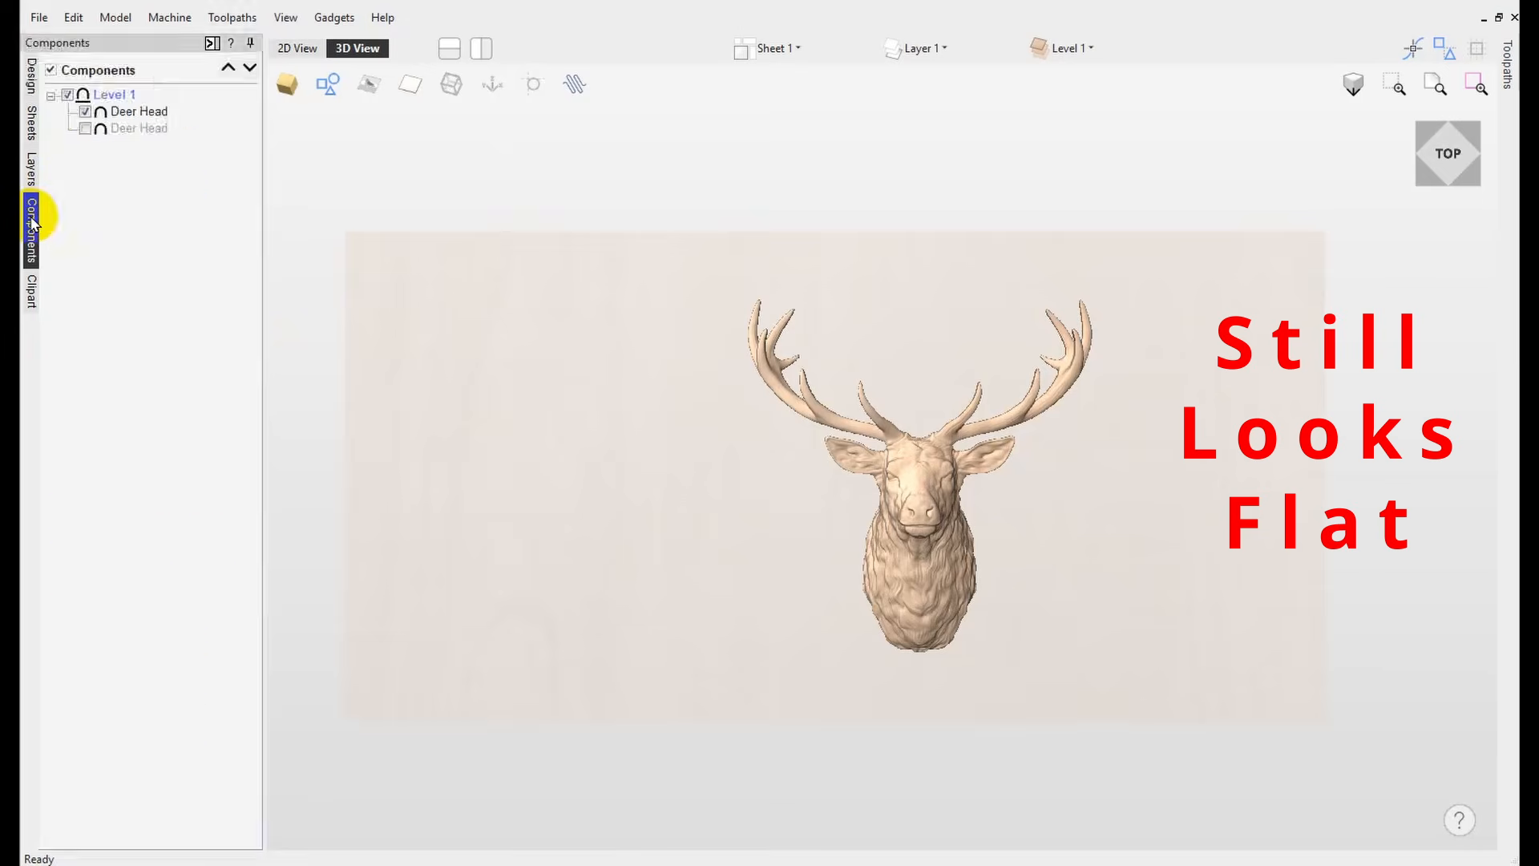
{"action": "left_click", "coordinate": [85, 129]}
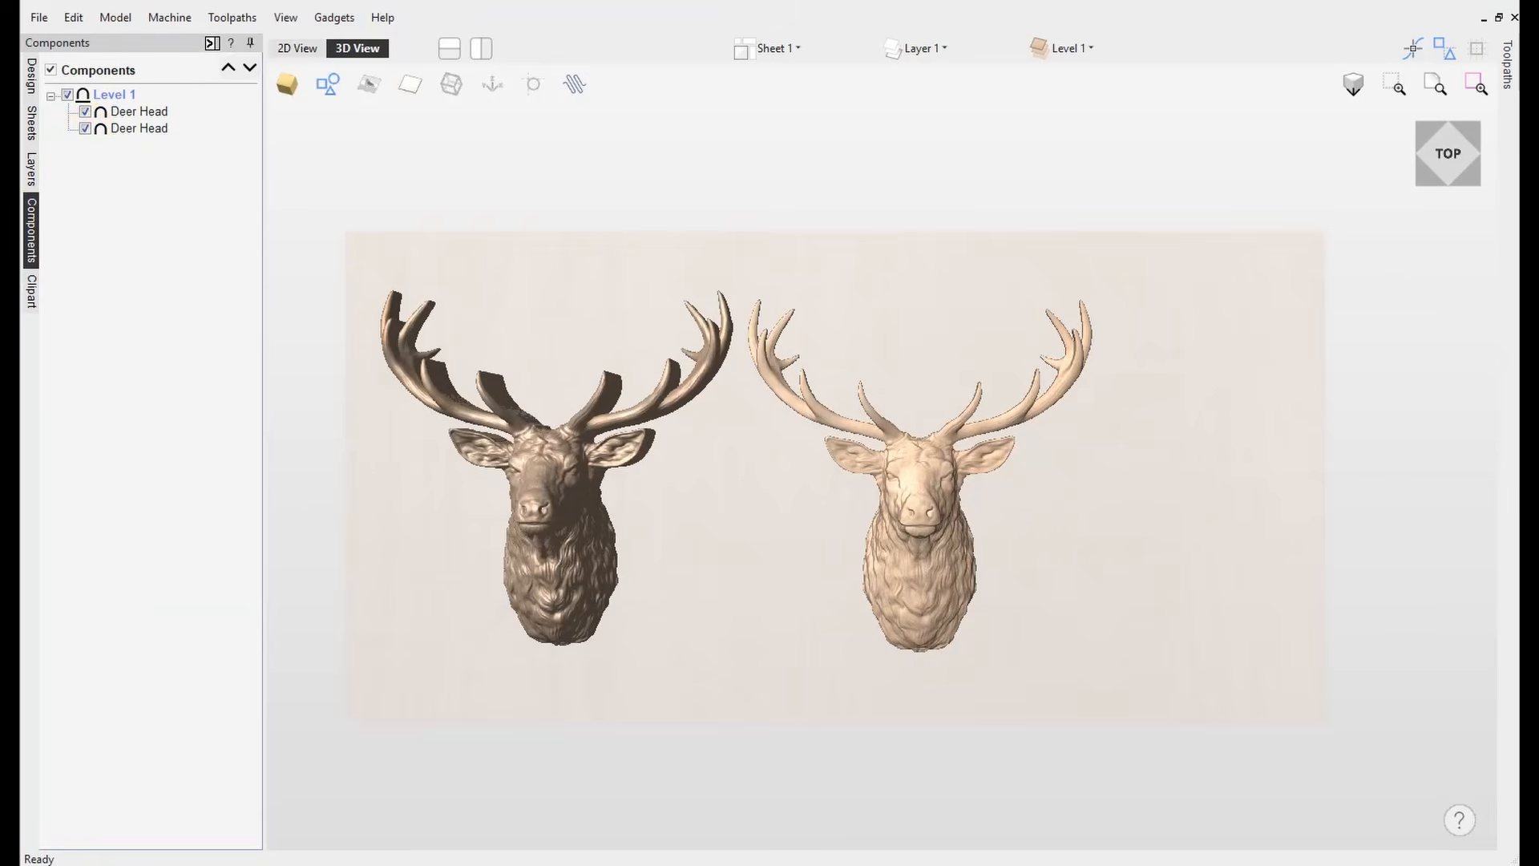
{"action": "left_click", "coordinate": [1456, 159]}
{"action": "left_click_drag", "start_coordinate": [1452, 161], "coordinate": [1425, 142]}
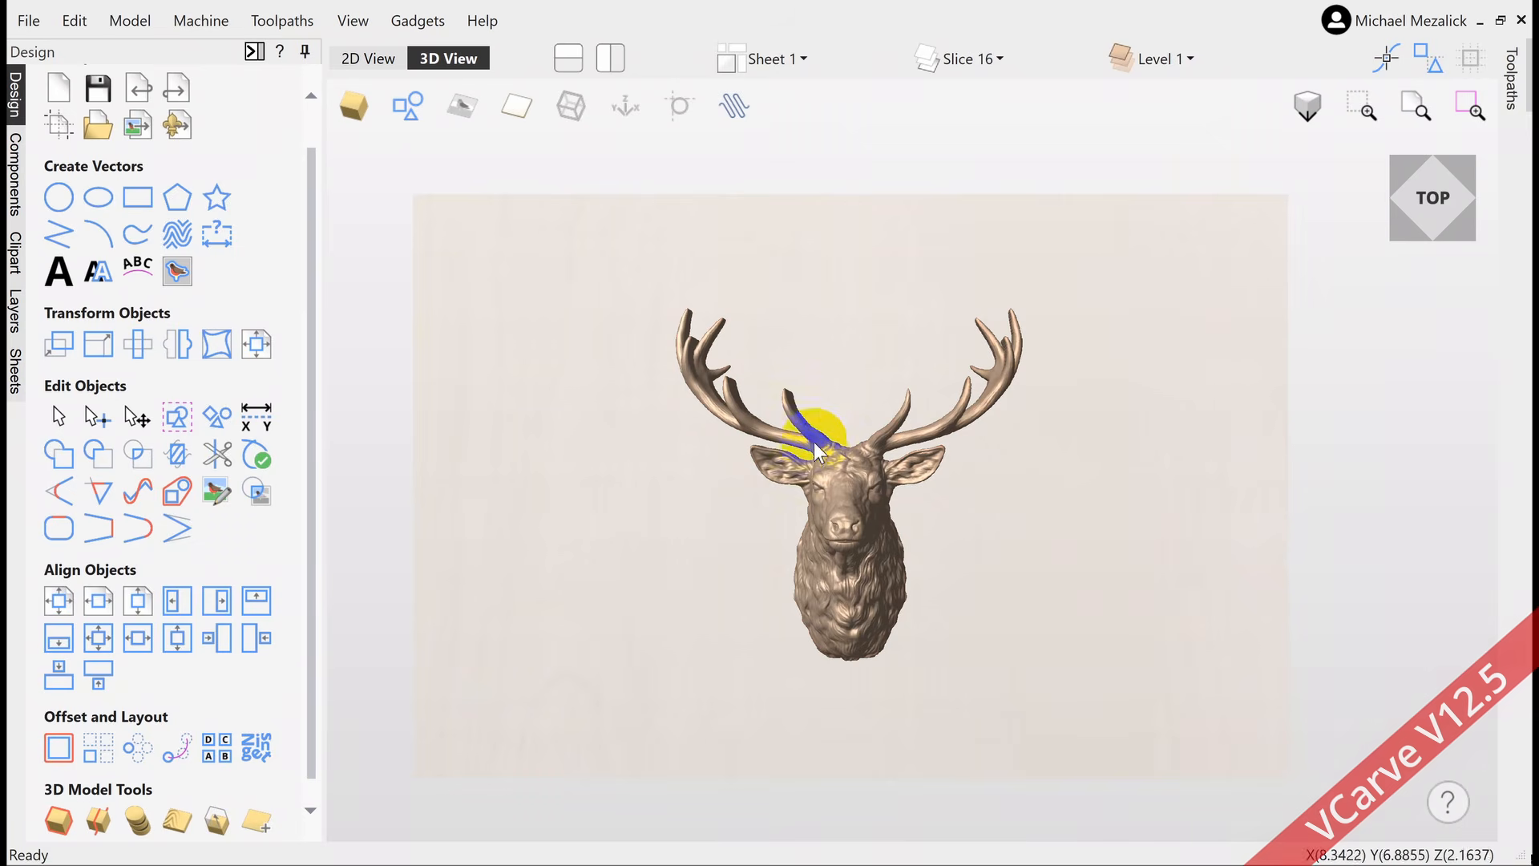
Set up Slice Model for the deer head with a slice thickness of 0.25 inches.
{"action": "left_click", "coordinate": [834, 526]}
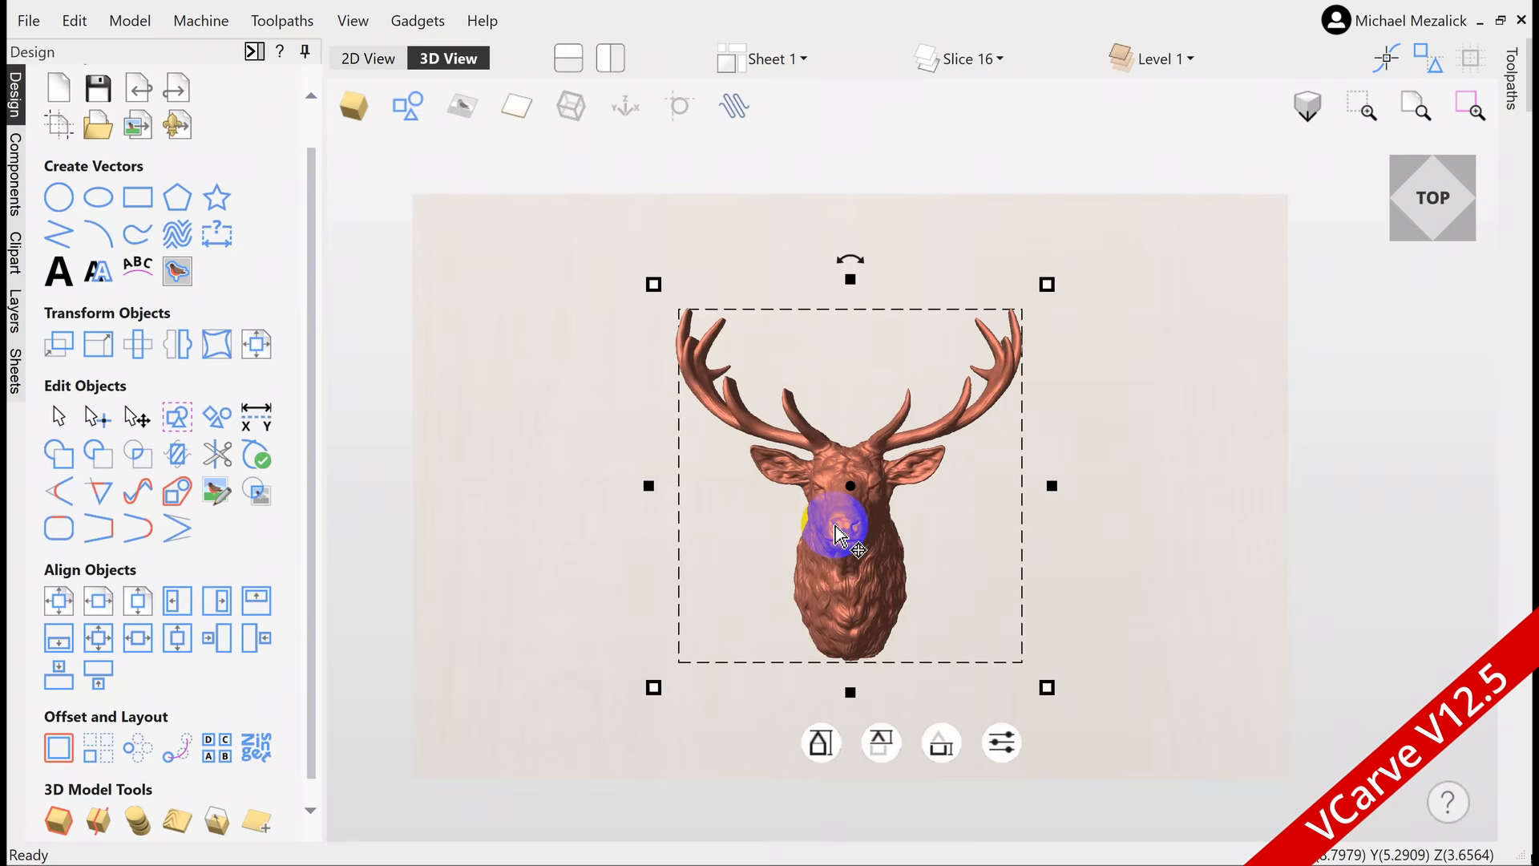
{"action": "left_click", "coordinate": [139, 821]}
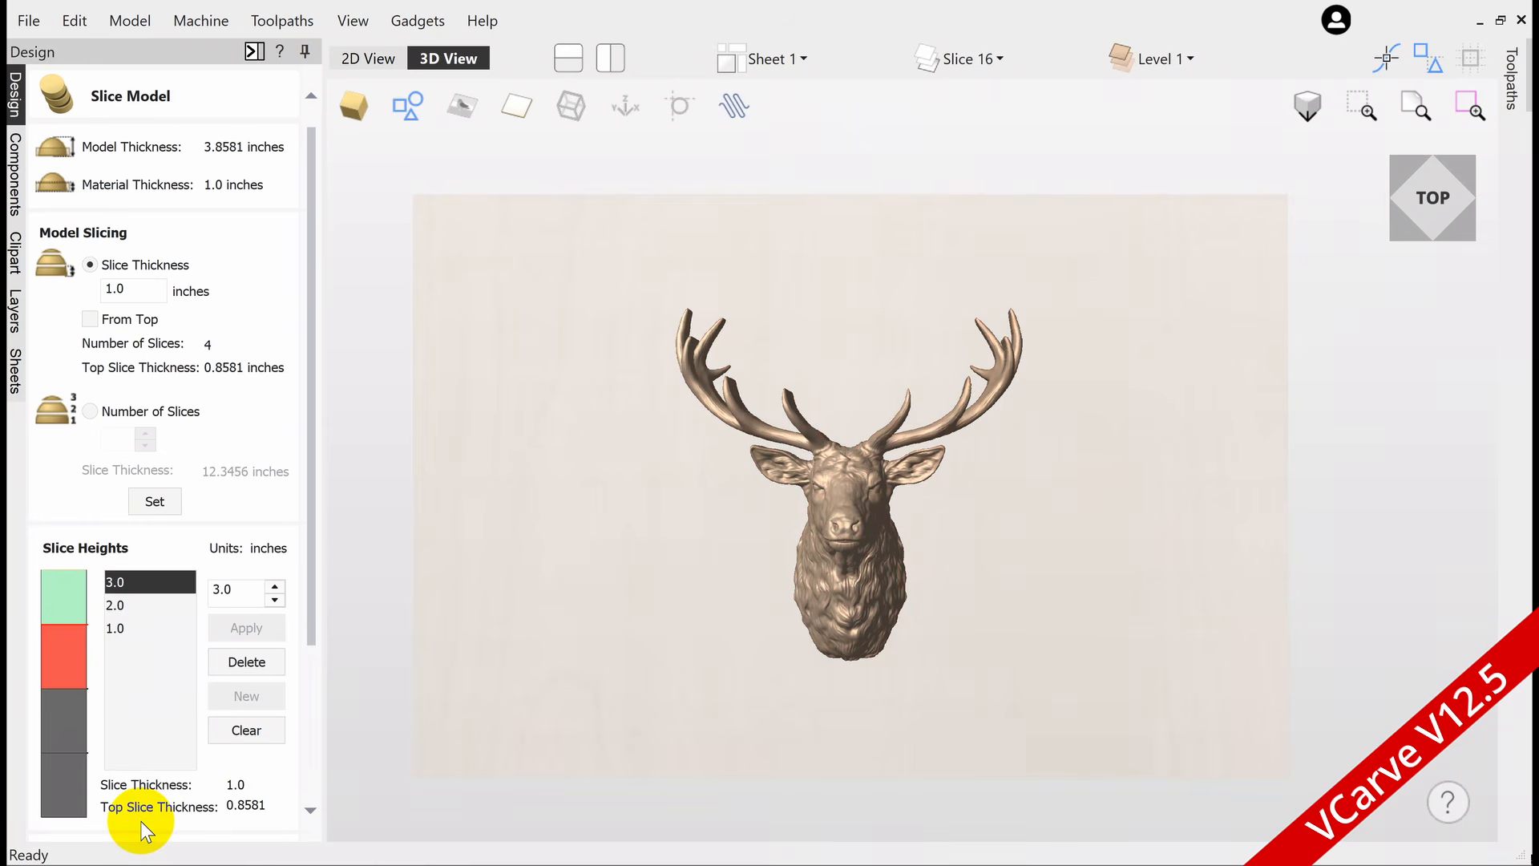
{"action": "double_click", "coordinate": [148, 284]}
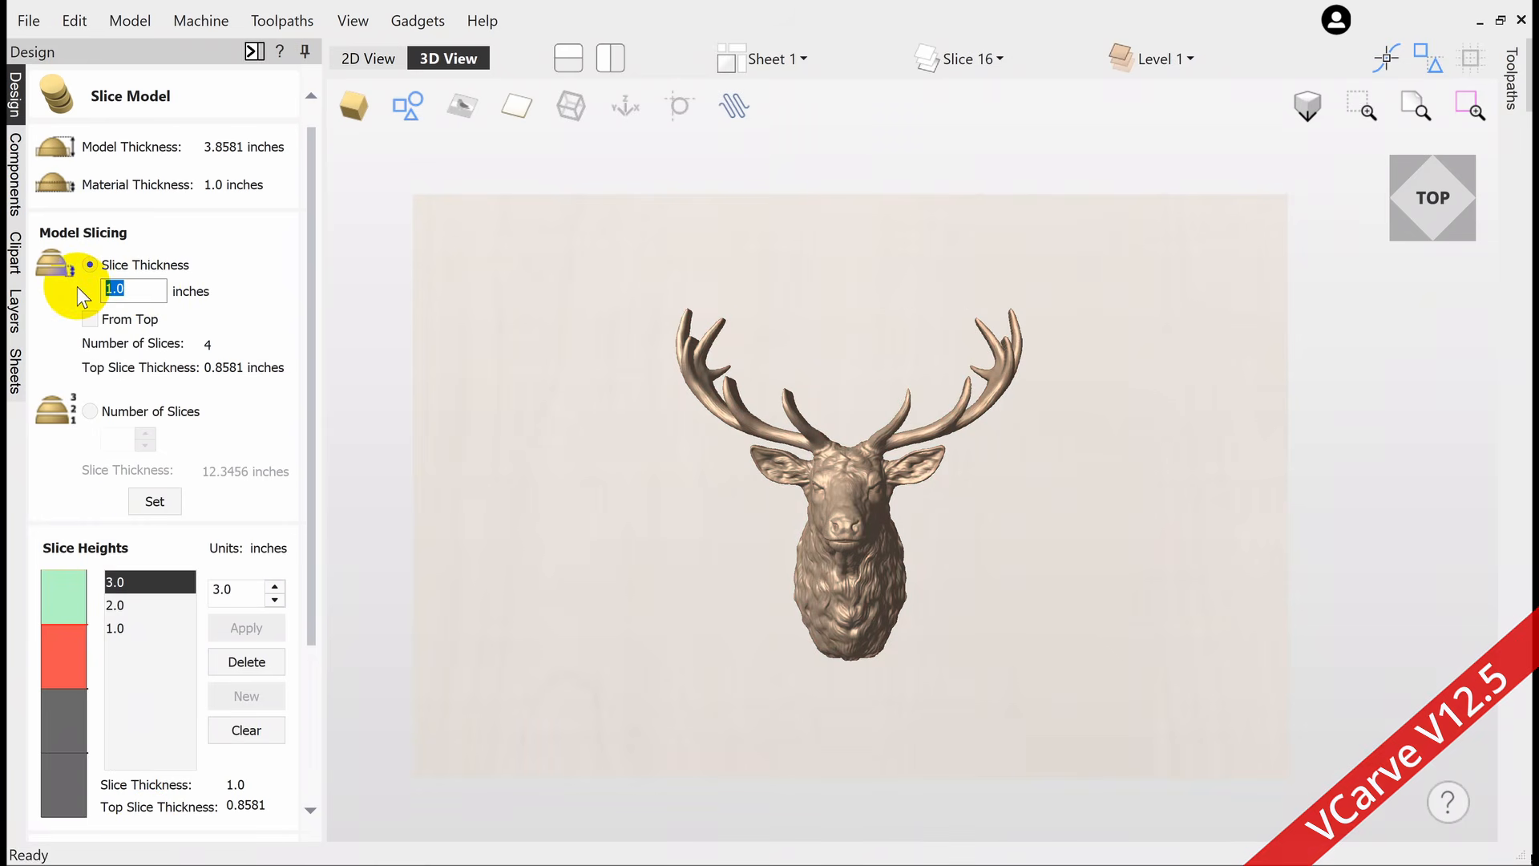
{"action": "type", "text": ".25"}
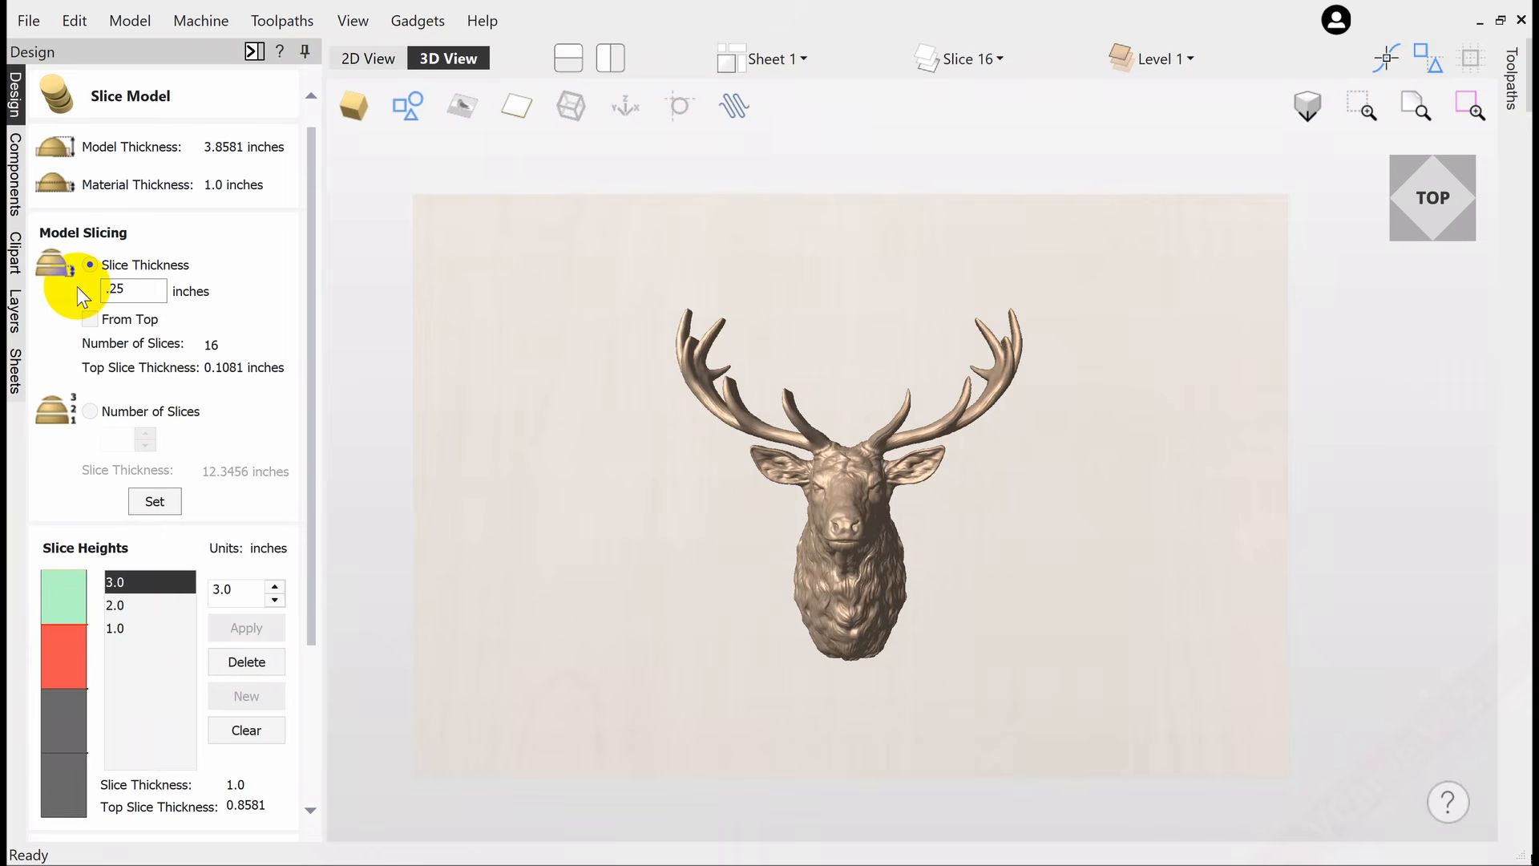
{"action": "left_click", "coordinate": [151, 493]}
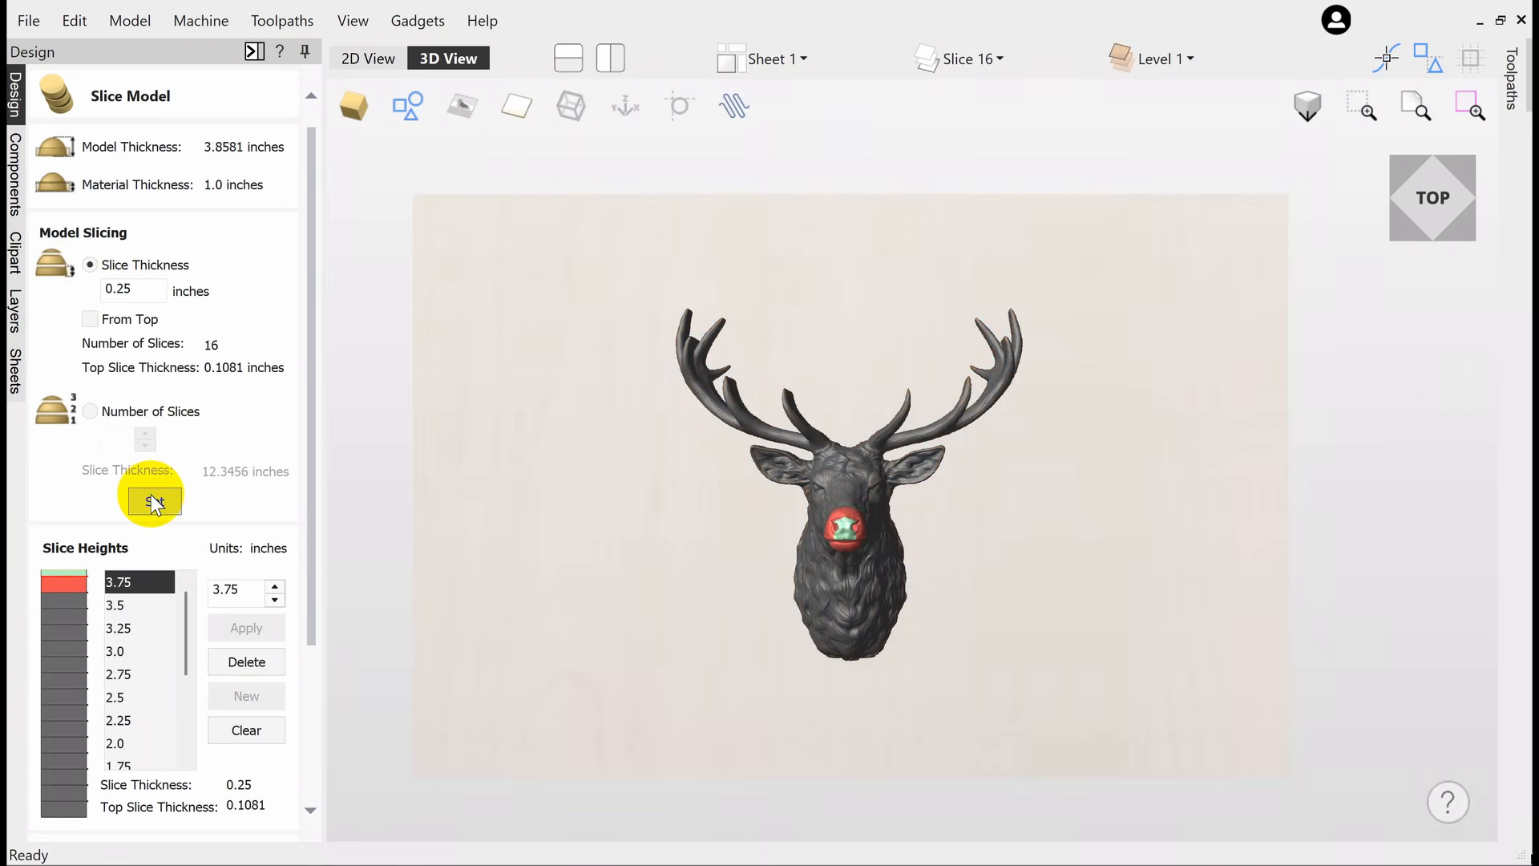
Turn off boundary vector creation and slice the deer head model.
{"action": "left_click_drag", "start_coordinate": [314, 412], "coordinate": [310, 545]}
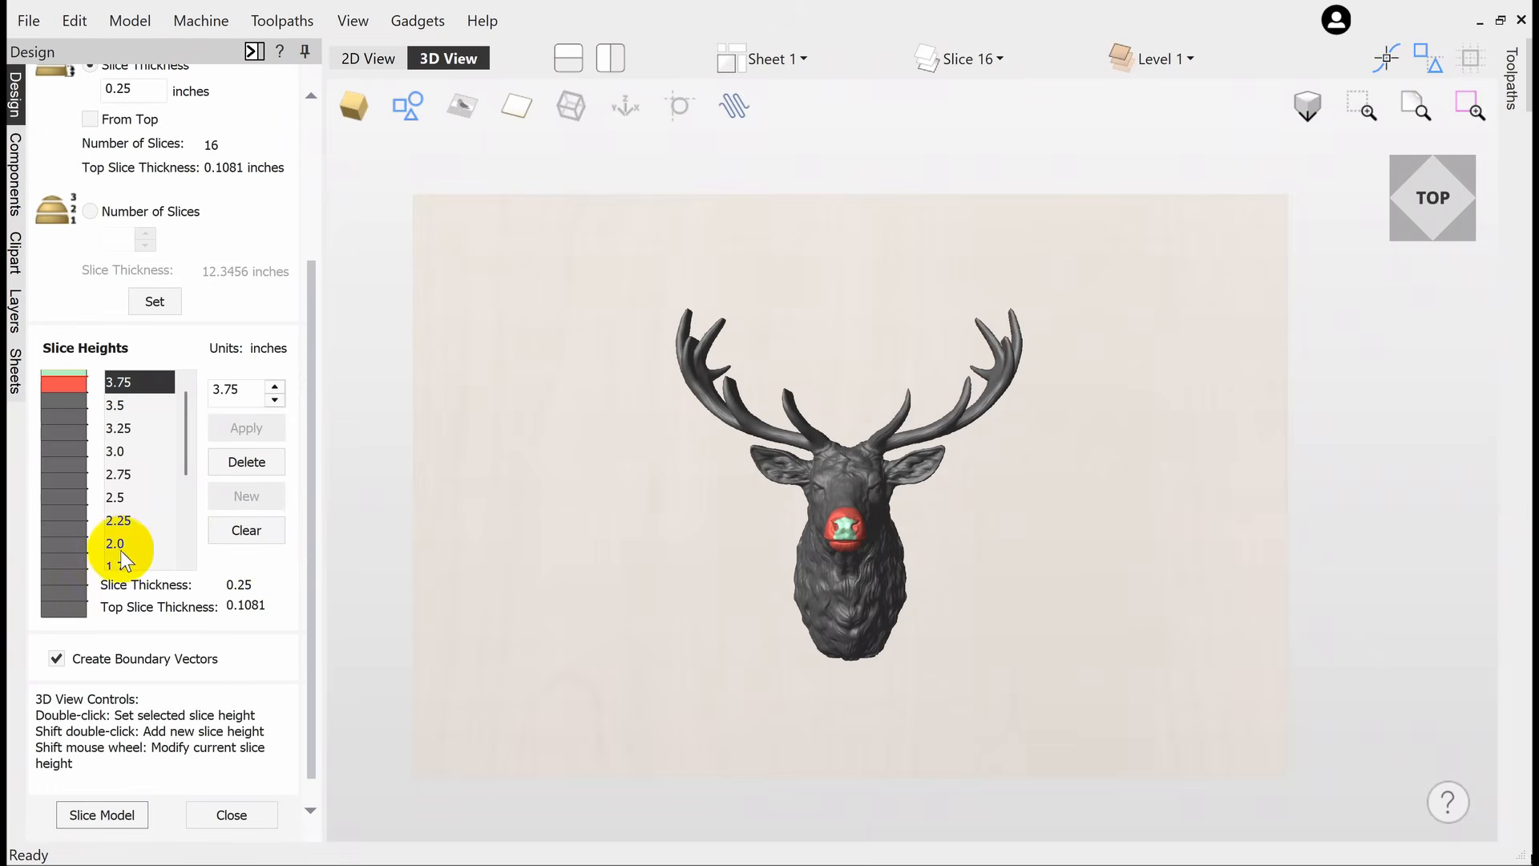
{"action": "left_click", "coordinate": [55, 659]}
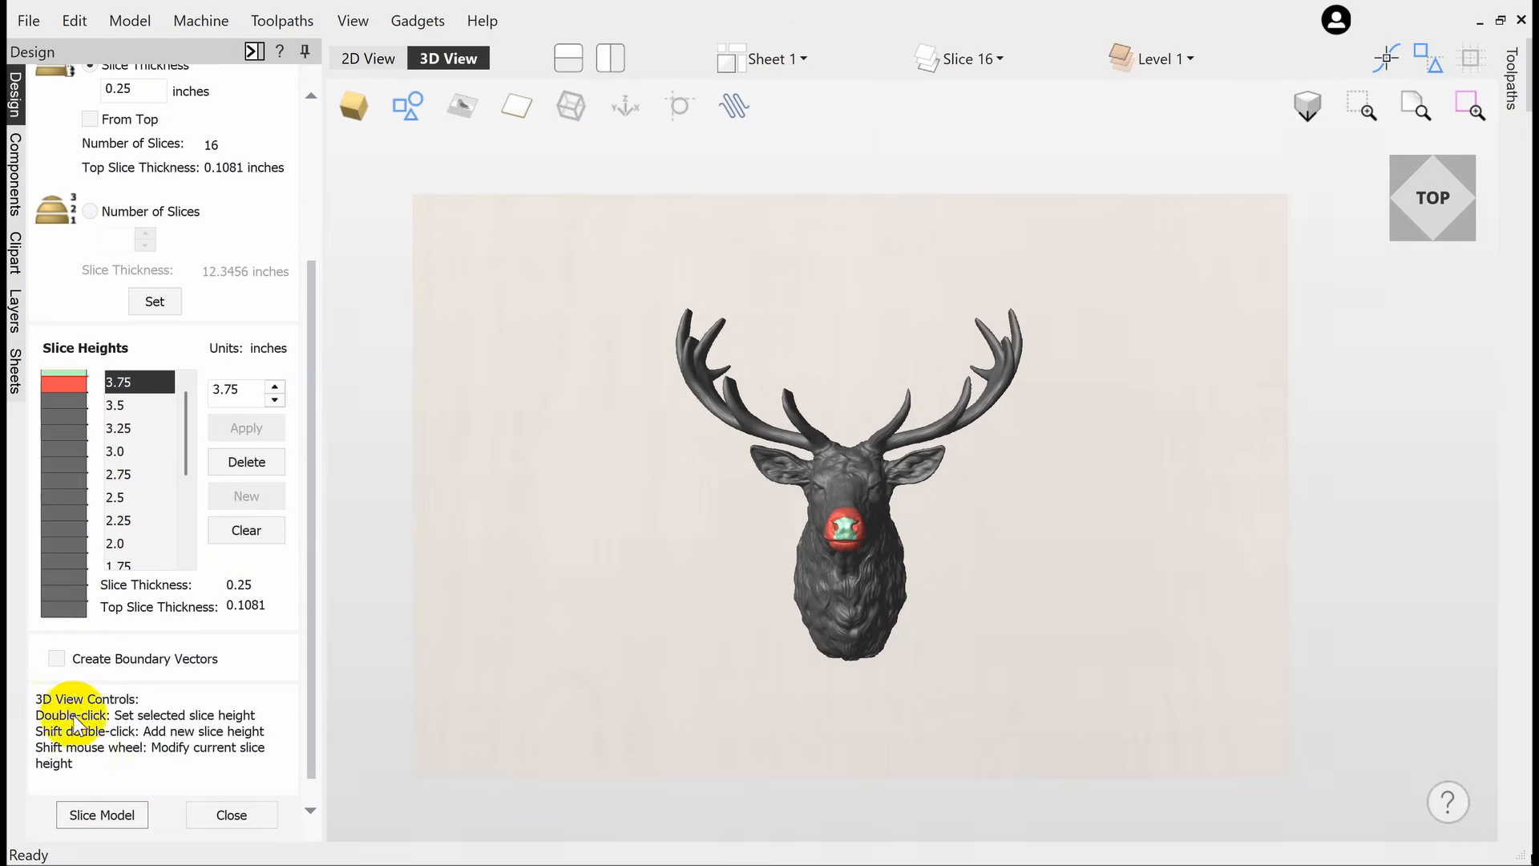
{"action": "left_click", "coordinate": [86, 816]}
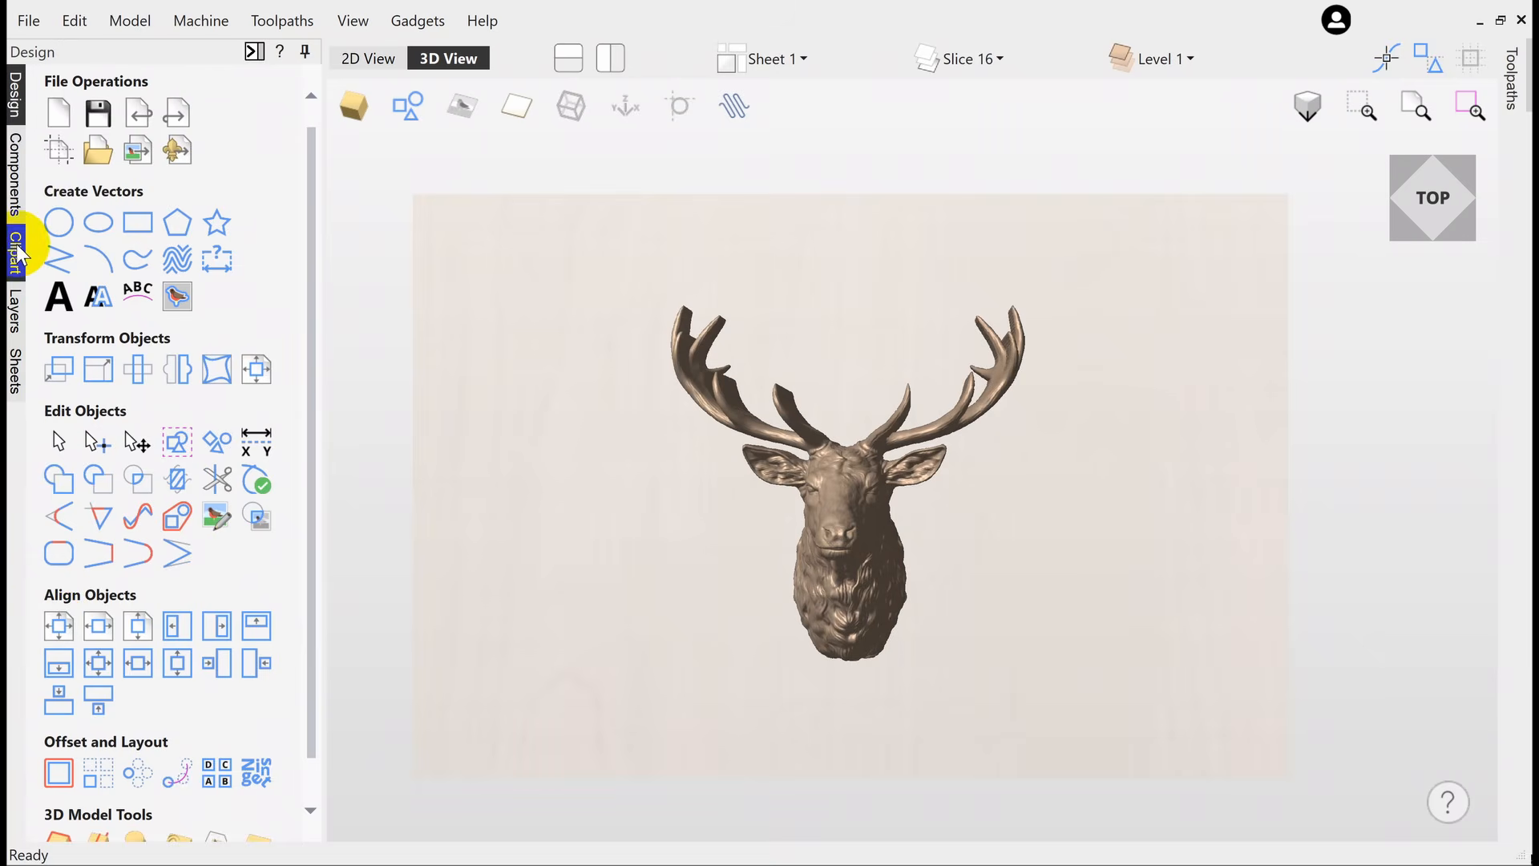
Show only the original Deer Head component and move it to the board's left half, at about X 4.45, Y 6 inches.
{"action": "left_click", "coordinate": [13, 195]}
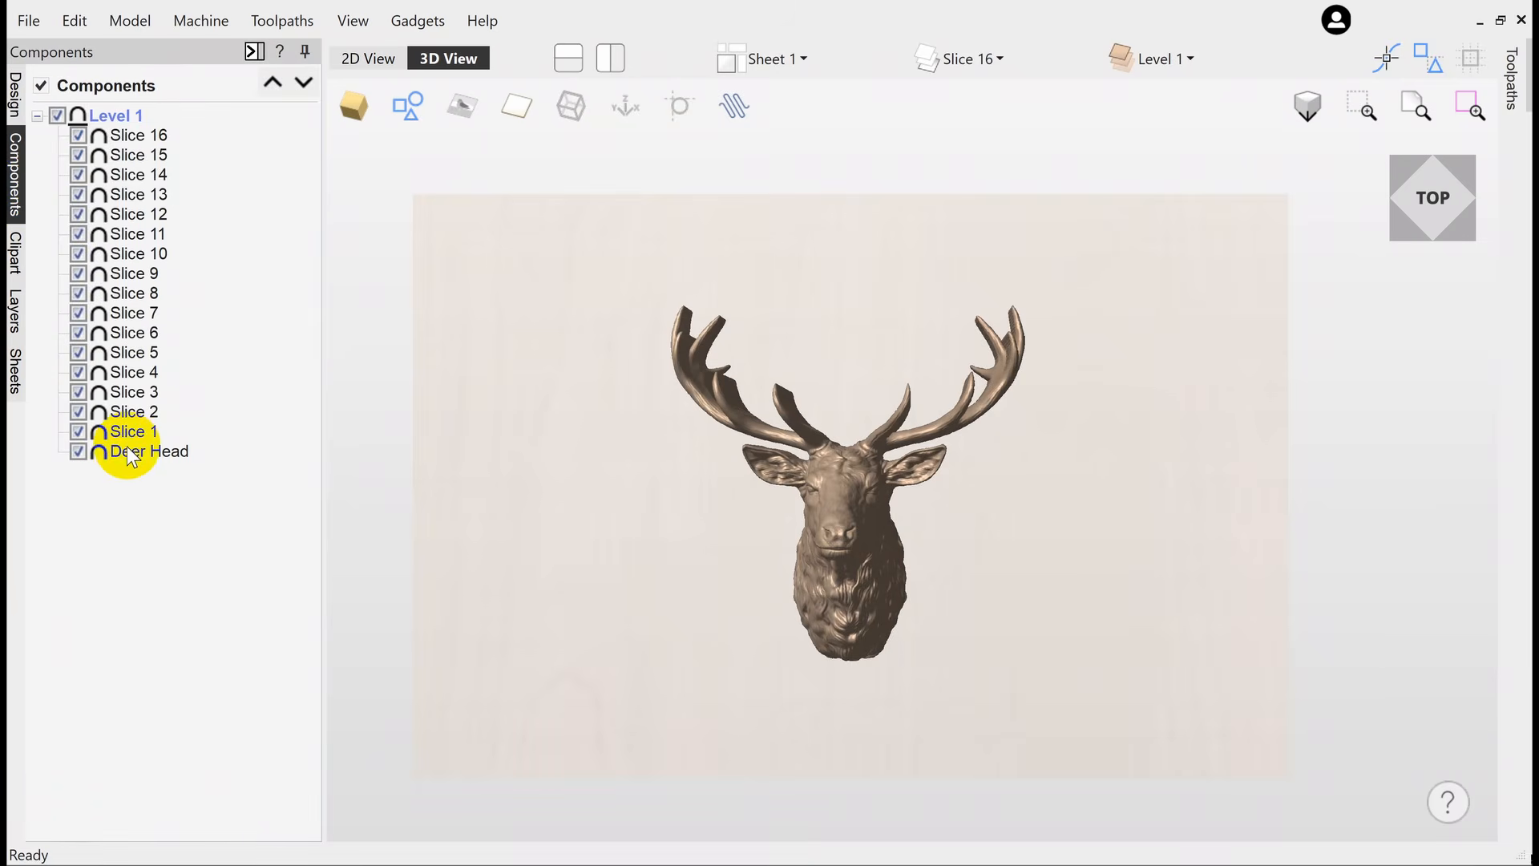
{"action": "mouse_move", "coordinate": [131, 459]}
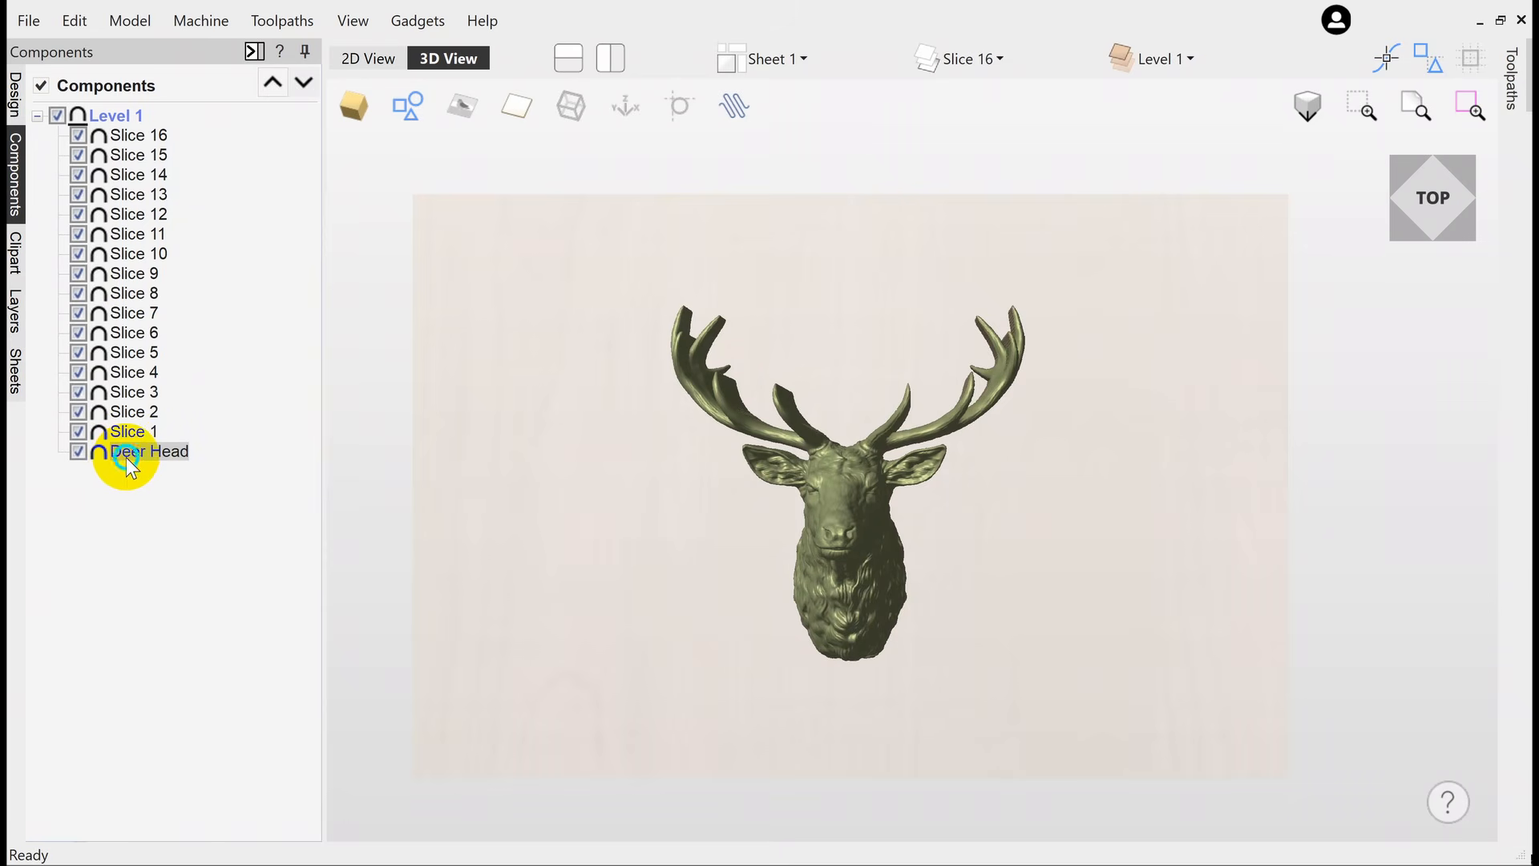
{"action": "right_click", "coordinate": [127, 457]}
{"action": "mouse_move", "coordinate": [189, 713]}
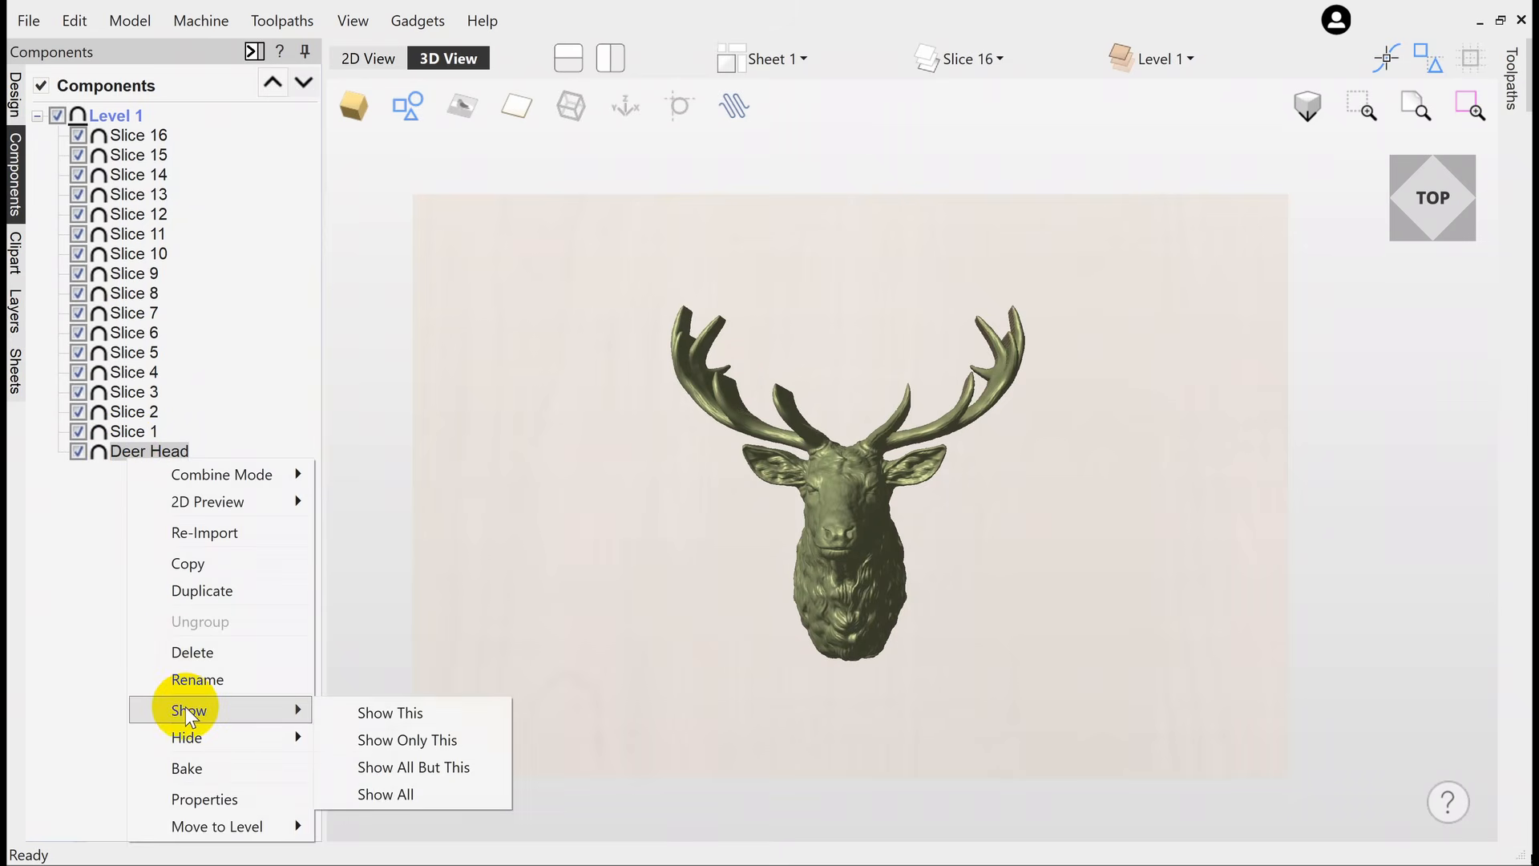
{"action": "left_click", "coordinate": [373, 739]}
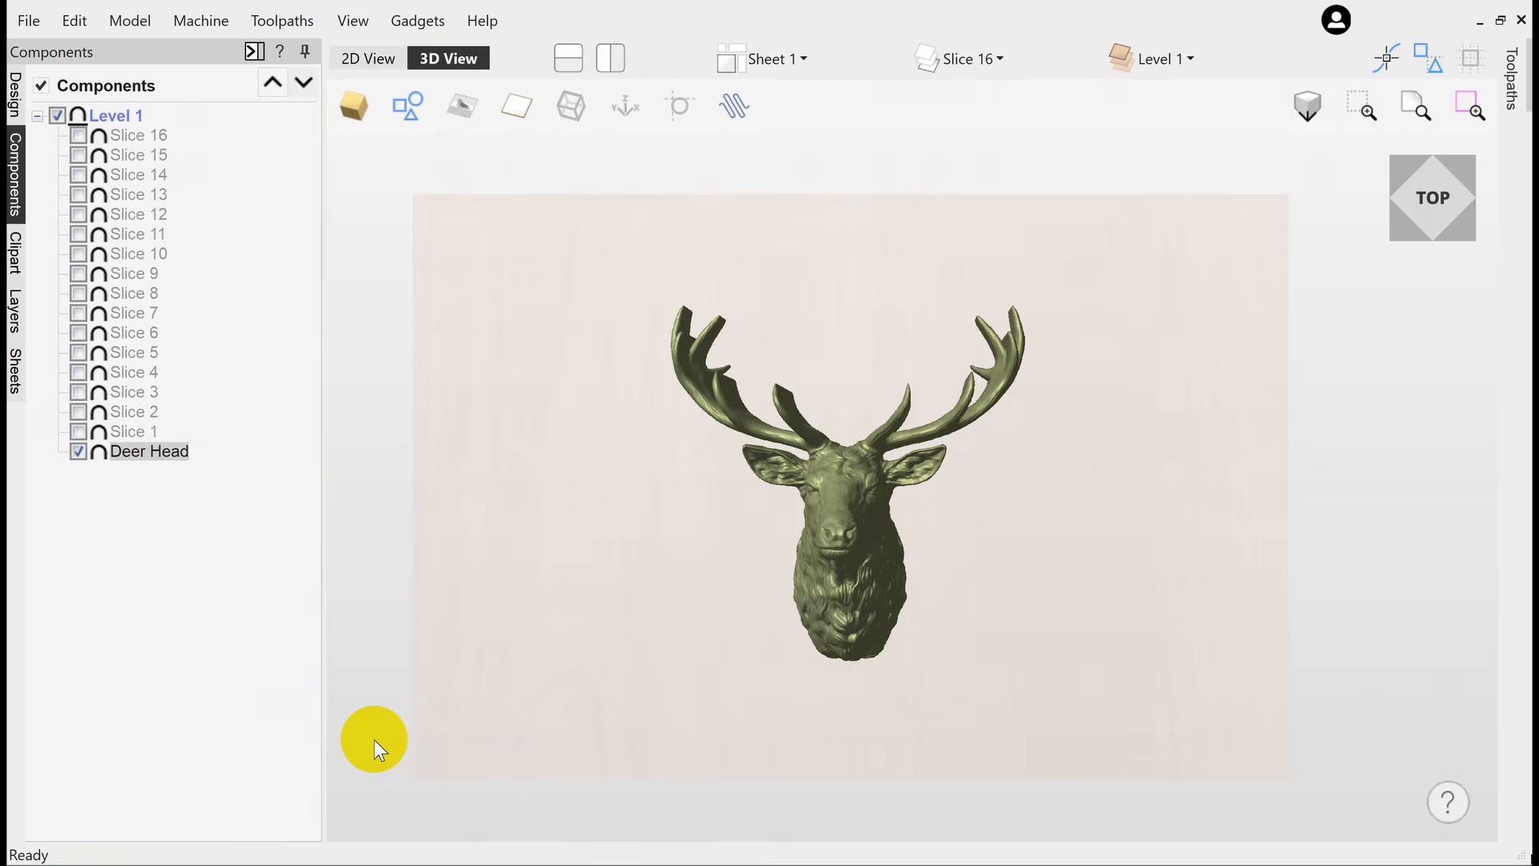
{"action": "left_click", "coordinate": [850, 529]}
{"action": "mouse_move", "coordinate": [852, 530]}
{"action": "left_mouse_down"}
{"action": "mouse_move", "coordinate": [851, 479]}
{"action": "mouse_move", "coordinate": [630, 490]}
{"action": "left_mouse_up"}
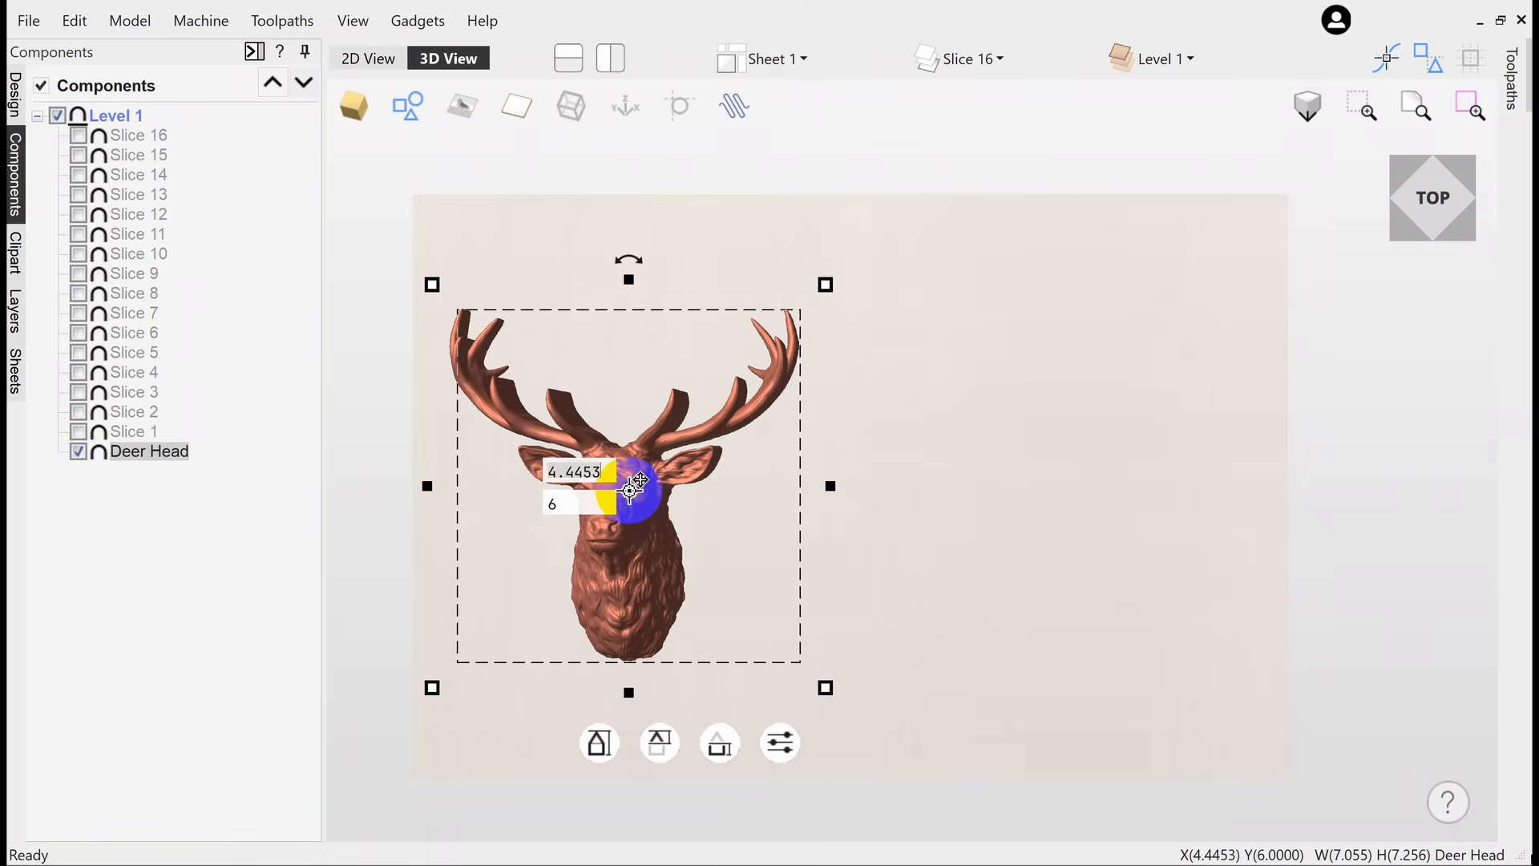
Show all components and move Slices 1 through 16 together to the board's right half, at about X 12.29, Y 6 inches.
{"action": "right_click", "coordinate": [155, 459]}
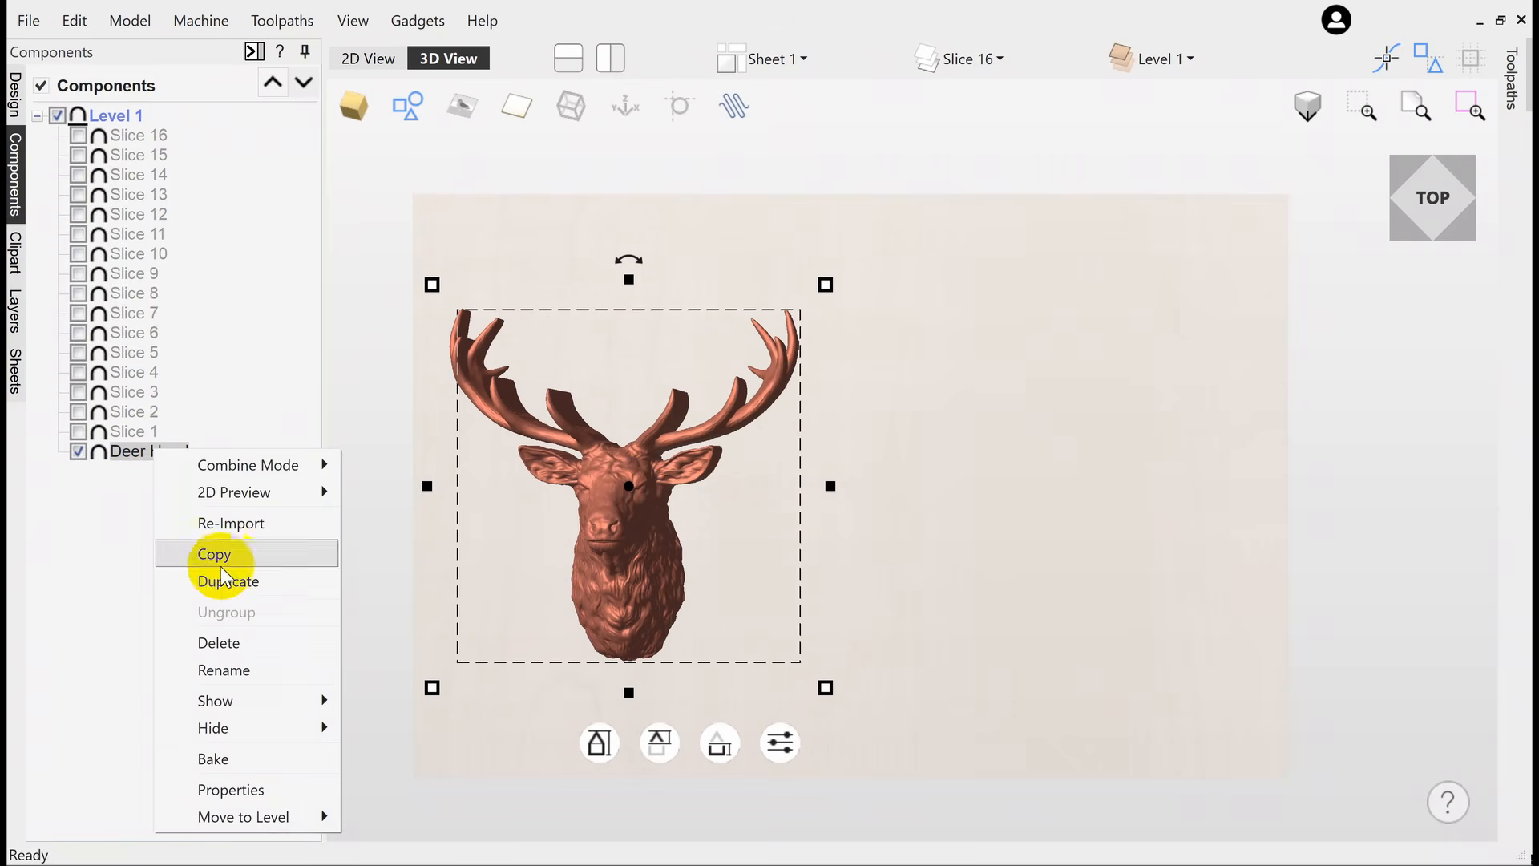
{"action": "mouse_move", "coordinate": [228, 700]}
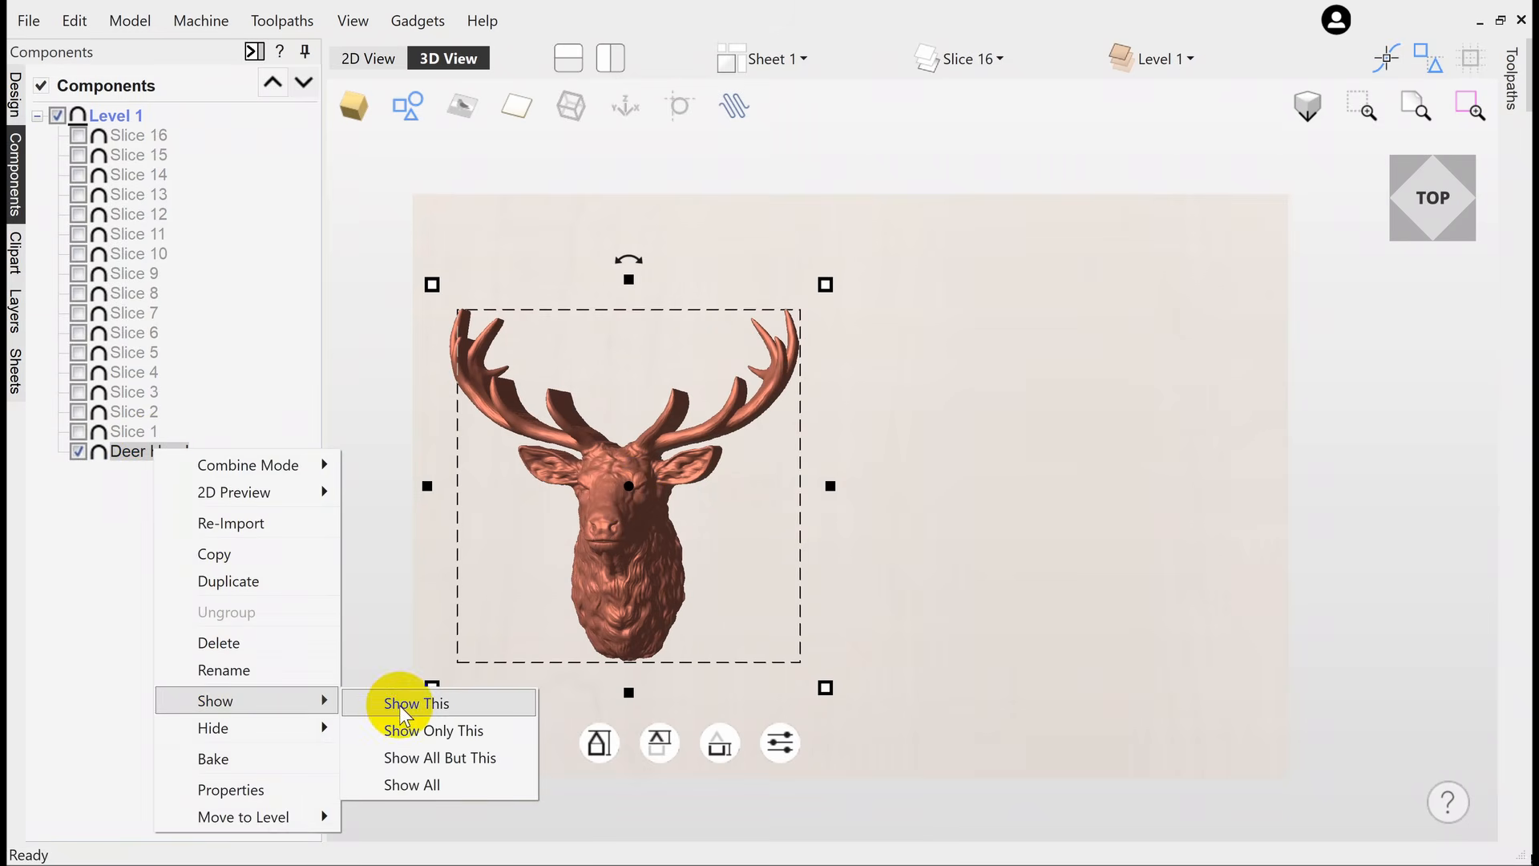
{"action": "left_click", "coordinate": [412, 784]}
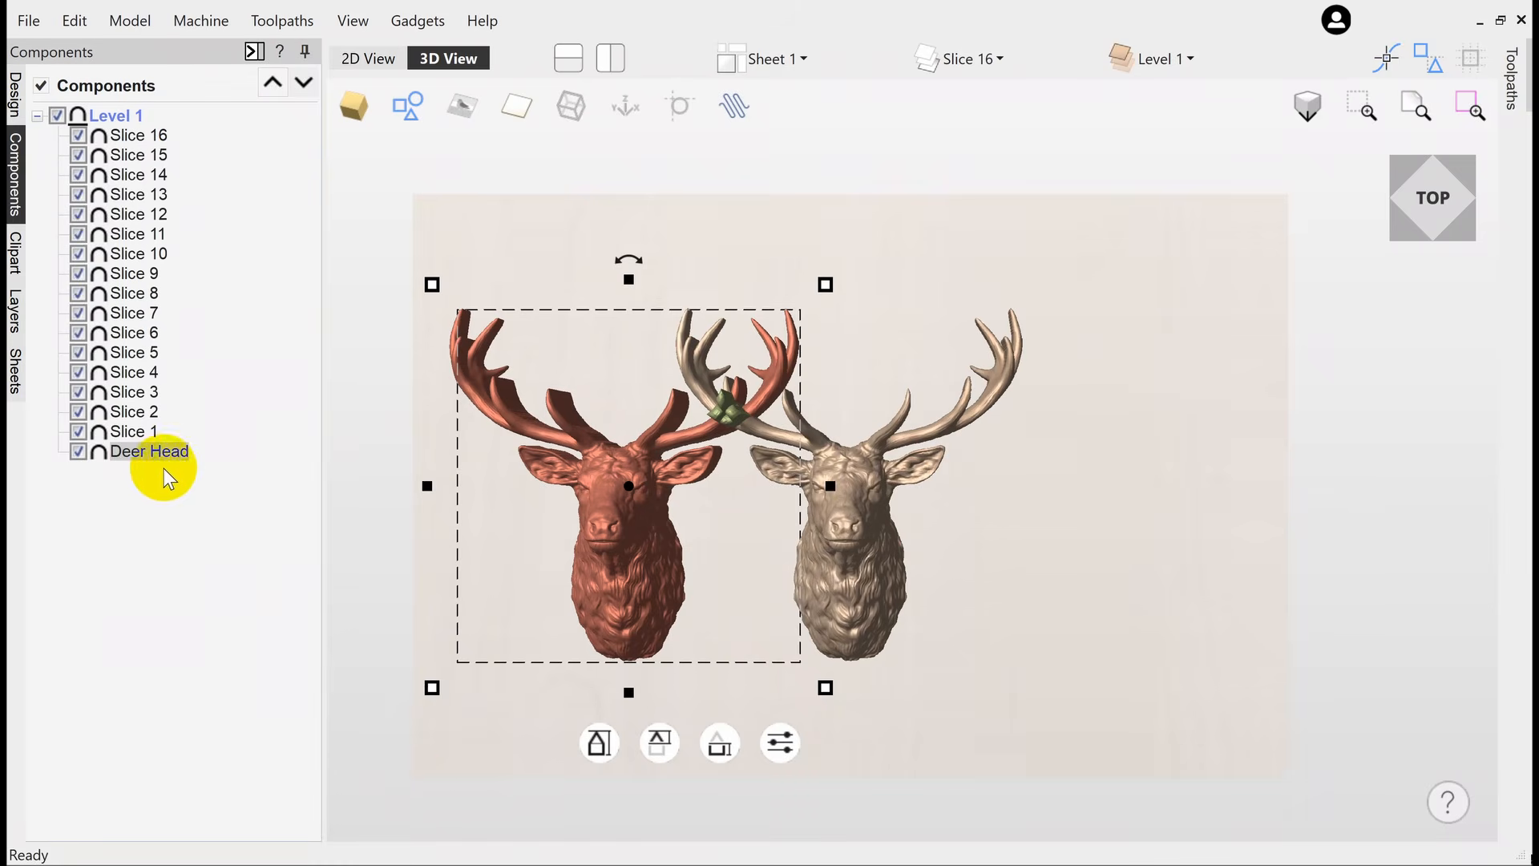
{"action": "left_click", "coordinate": [121, 427]}
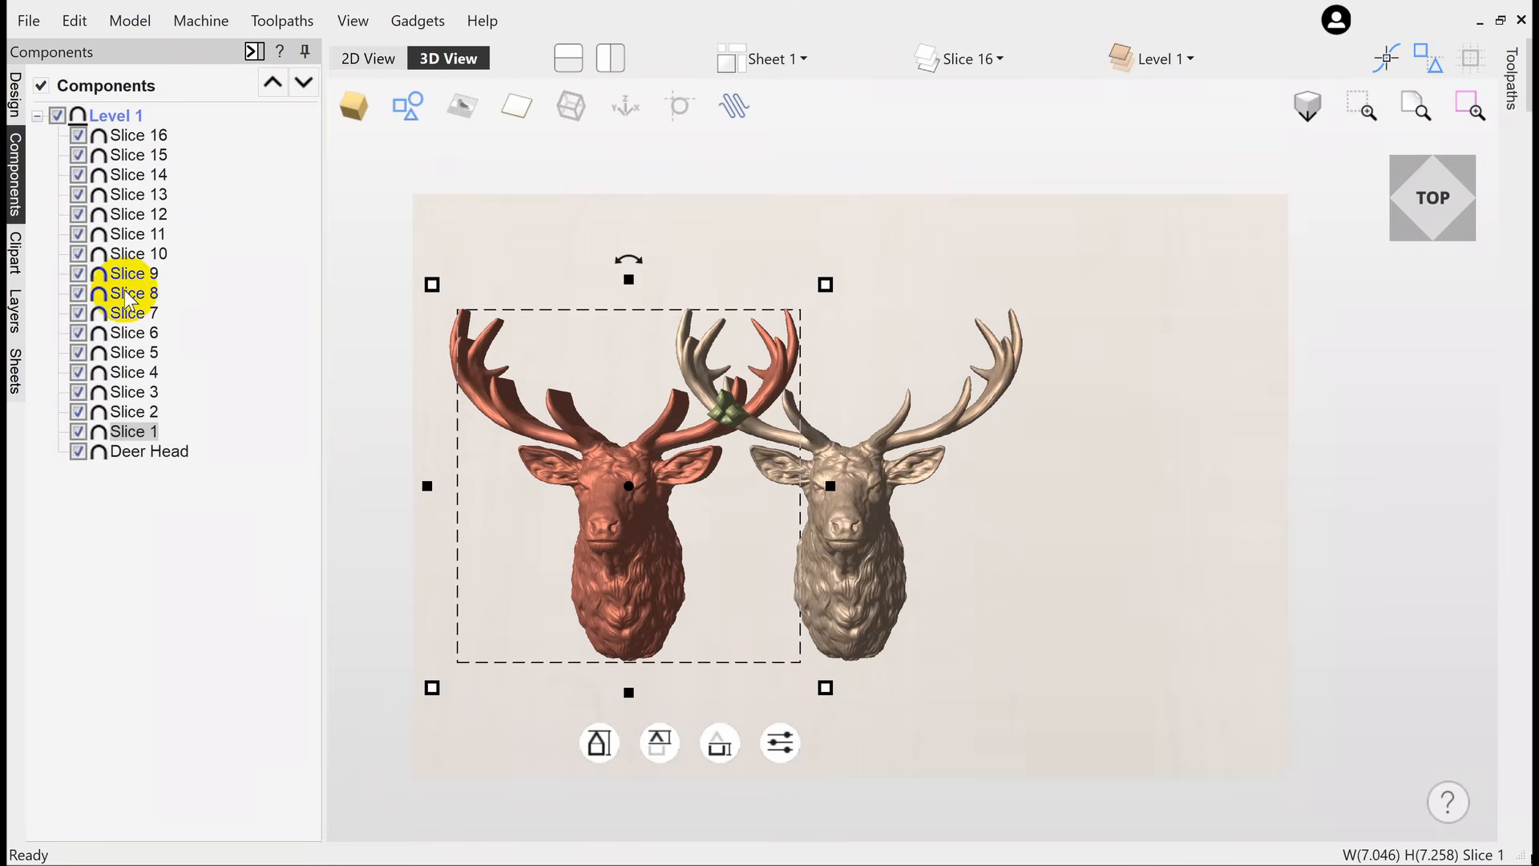
{"action": "left_click", "coordinate": [120, 145], "text": "shift"}
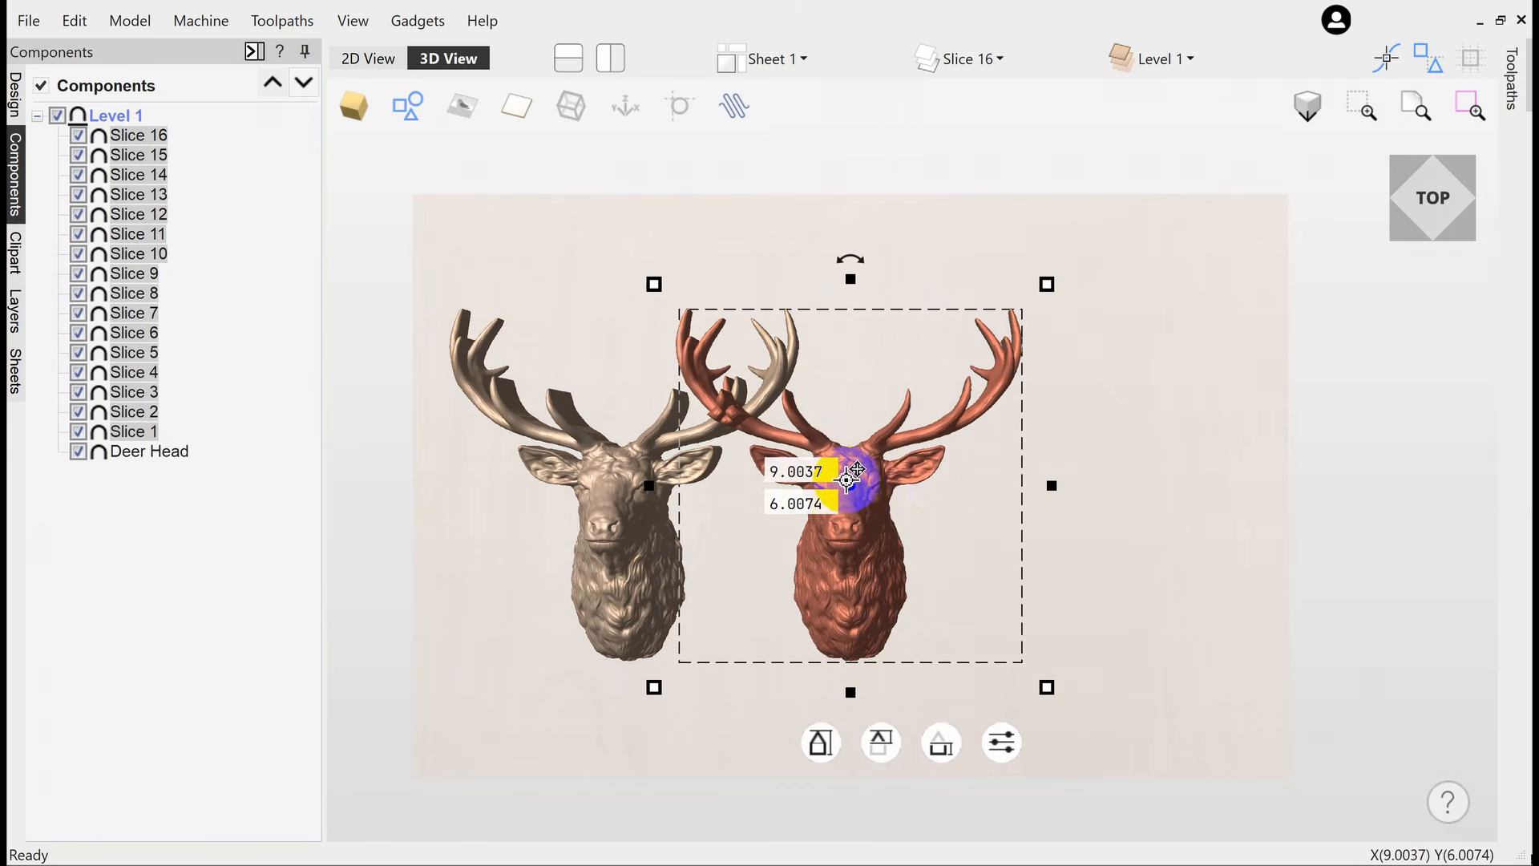
{"action": "left_click_drag", "start_coordinate": [850, 479], "coordinate": [1012, 479]}
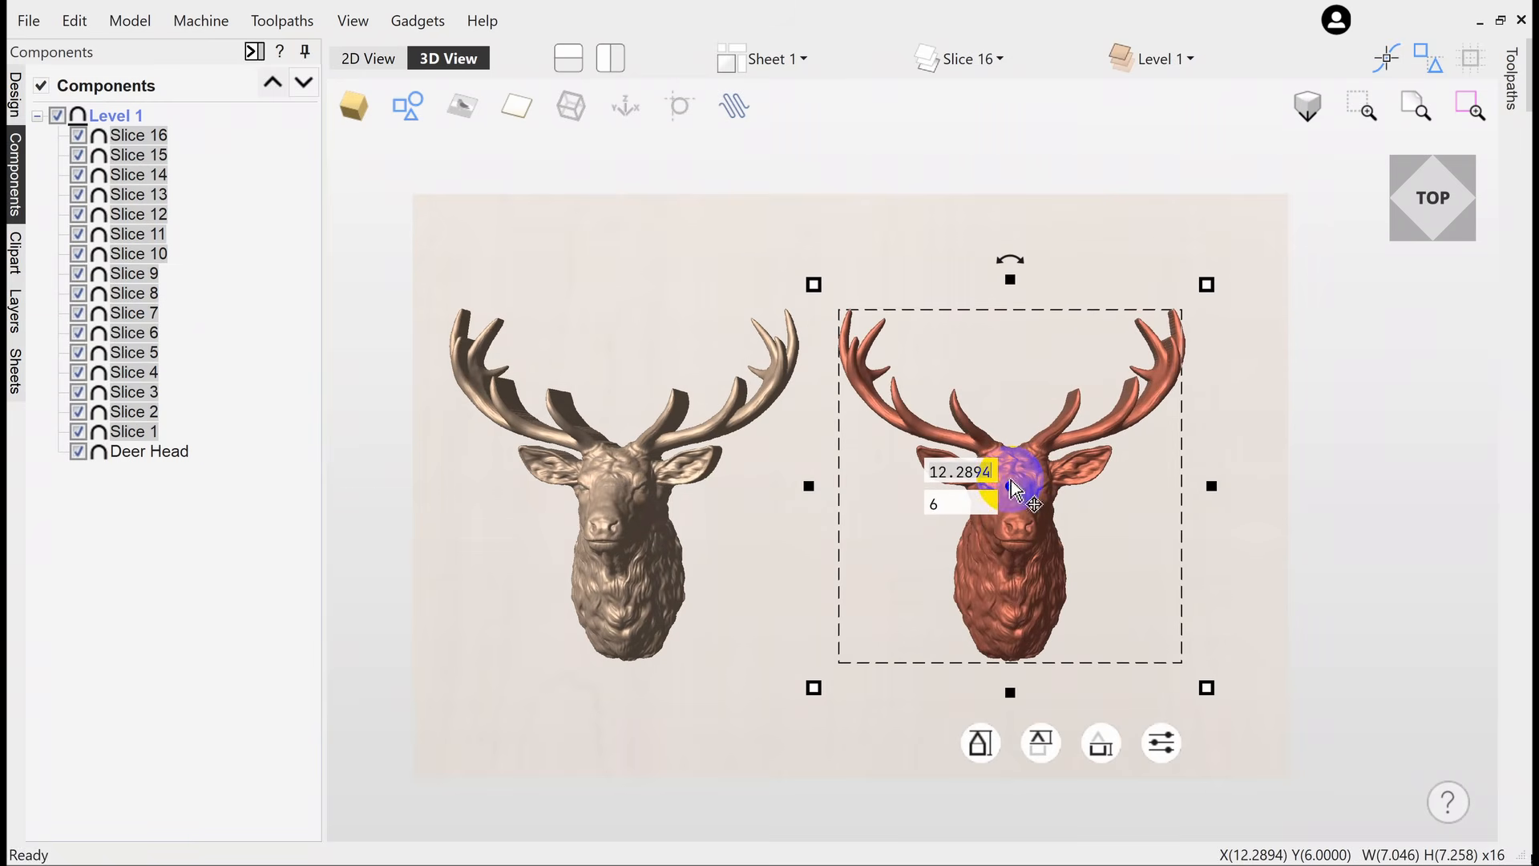
{"action": "left_click", "coordinate": [138, 539]}
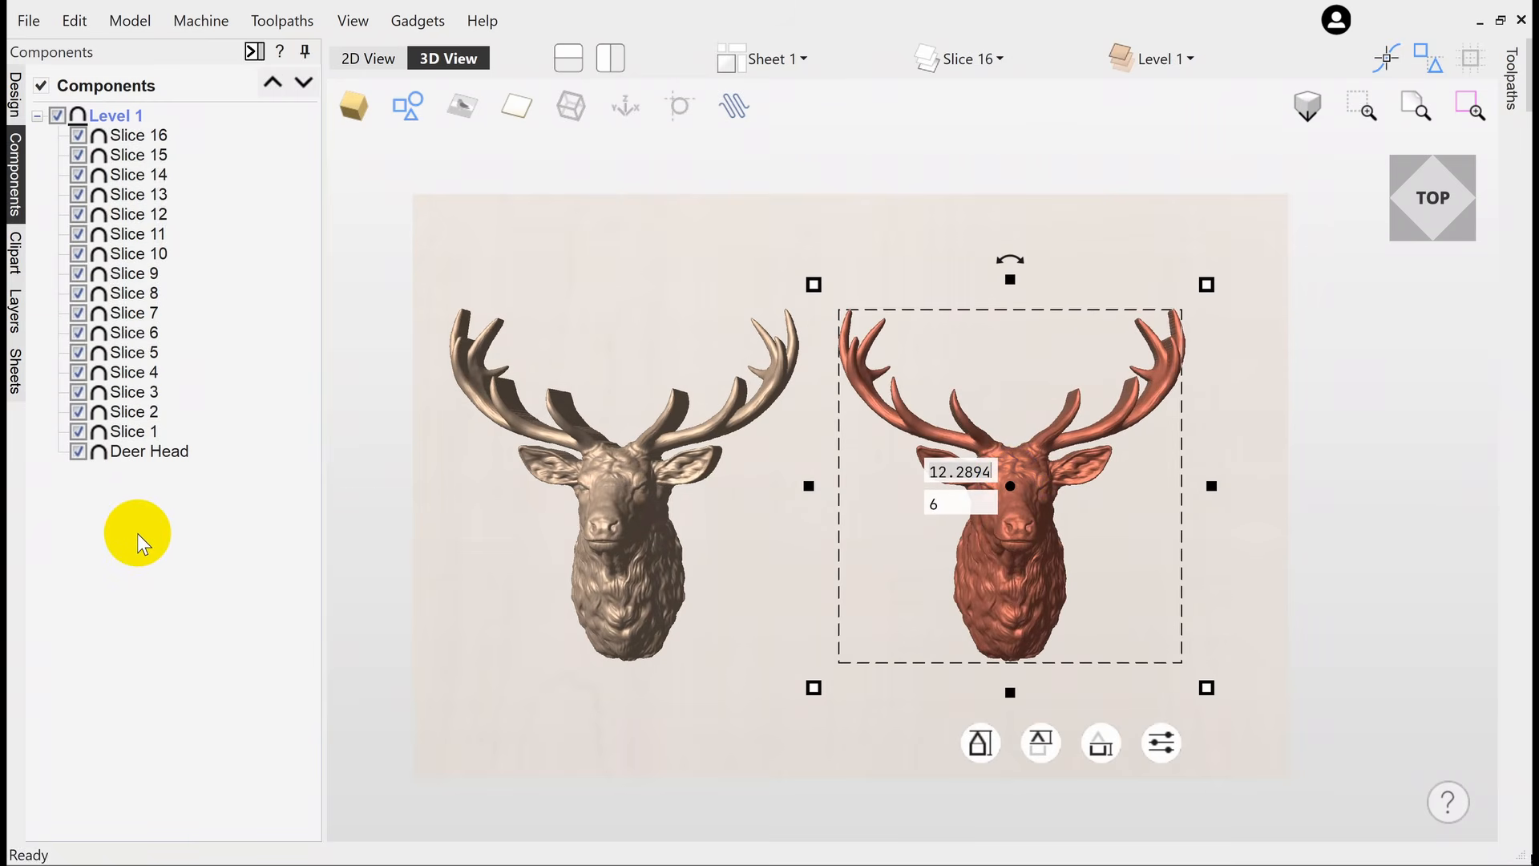
Hide Slices 2 through 16, leaving only Slice 1 shown beside the original Deer Head component.
{"action": "left_click", "coordinate": [505, 350]}
{"action": "left_click", "coordinate": [1421, 200]}
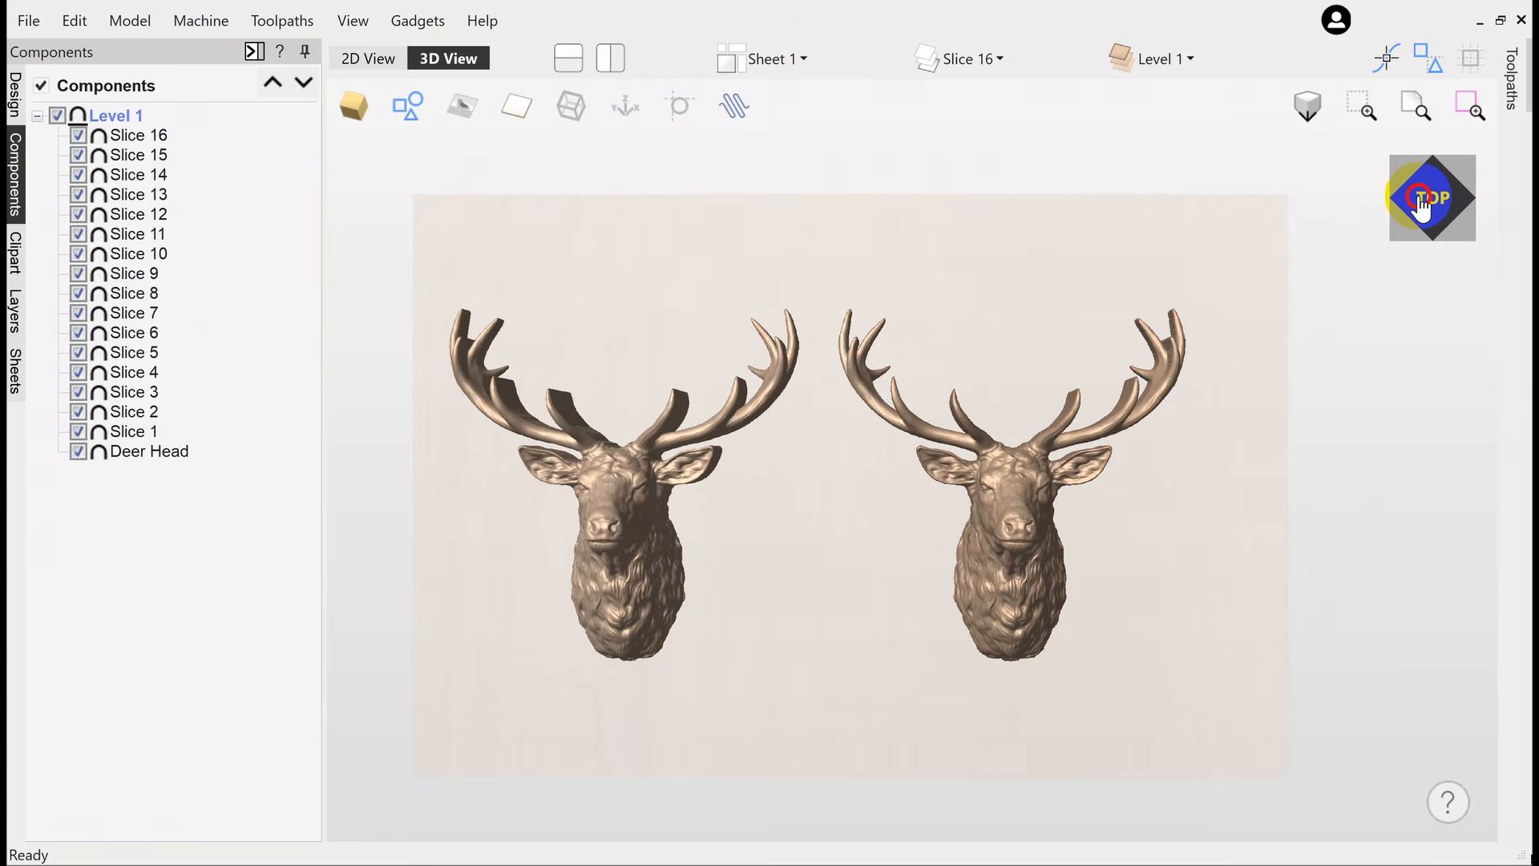
{"action": "mouse_move", "coordinate": [1421, 206]}
{"action": "left_mouse_down"}
{"action": "mouse_move", "coordinate": [1362, 214]}
{"action": "mouse_move", "coordinate": [1396, 216]}
{"action": "left_mouse_up"}
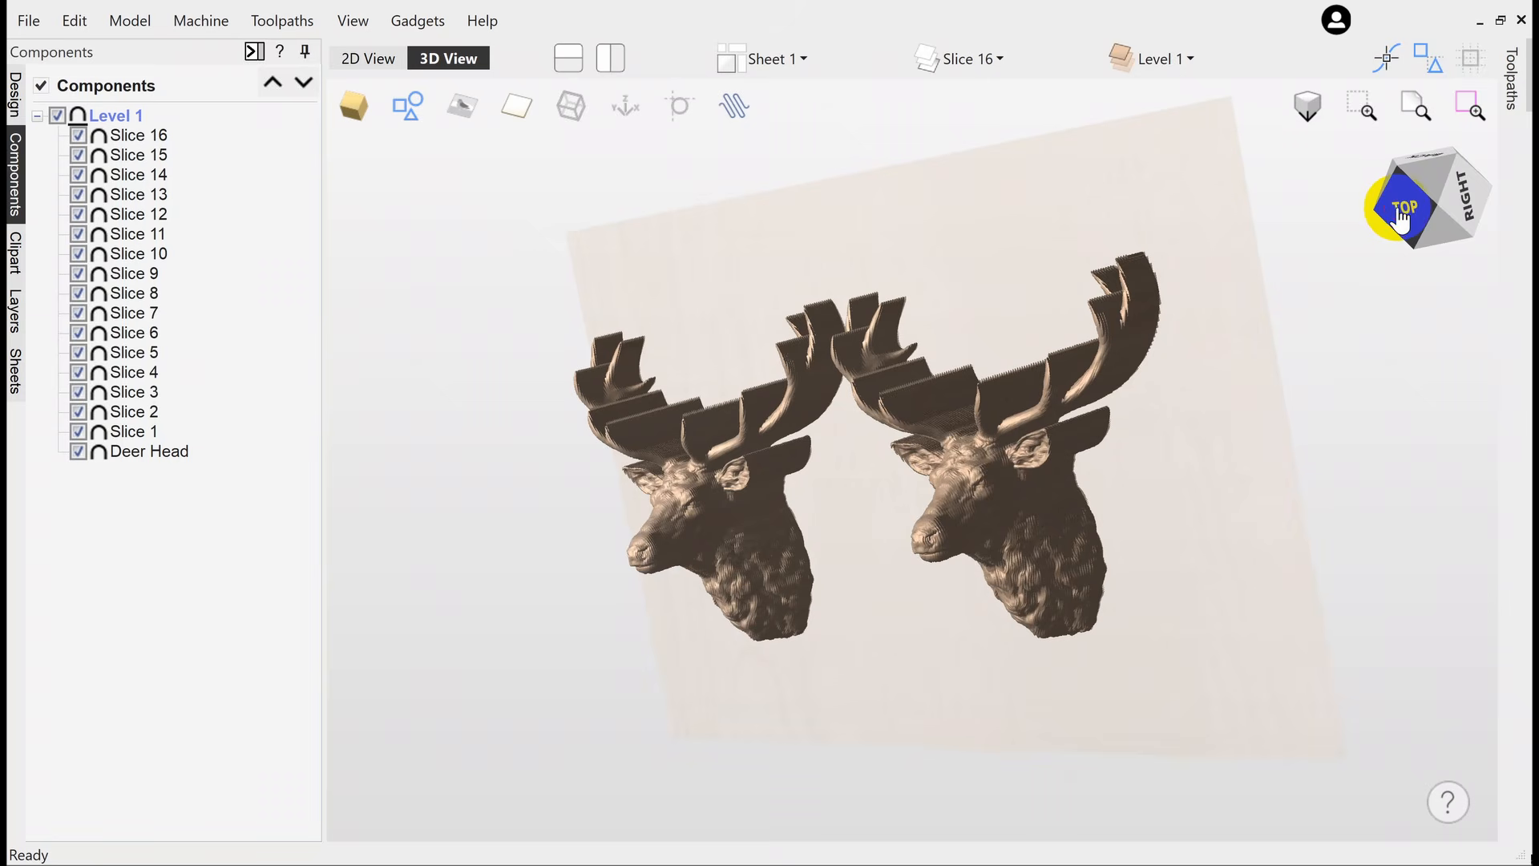
{"action": "left_click", "coordinate": [1399, 217]}
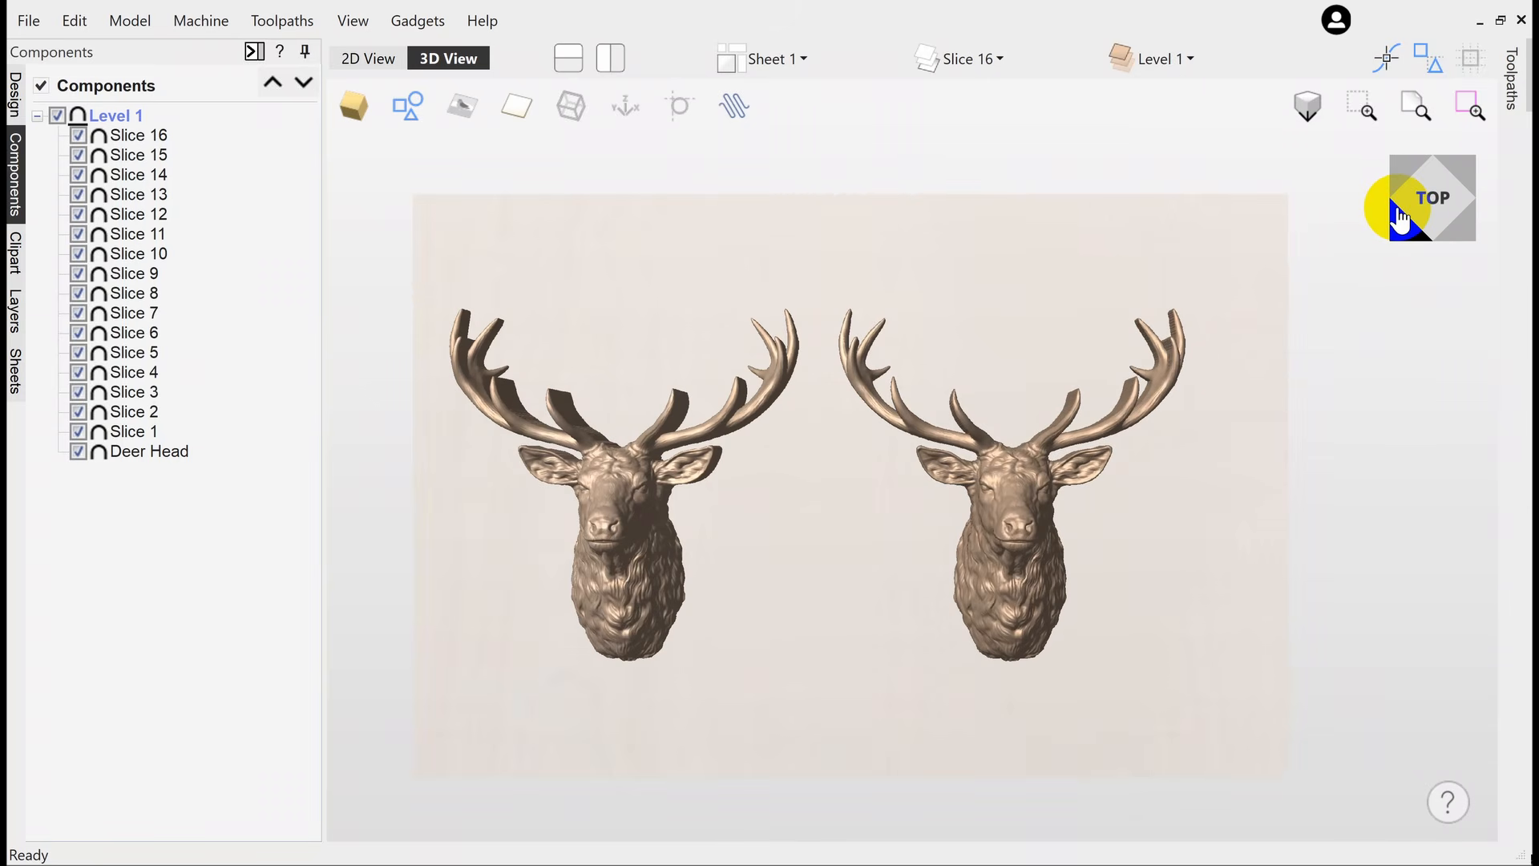
{"action": "right_click", "coordinate": [112, 440]}
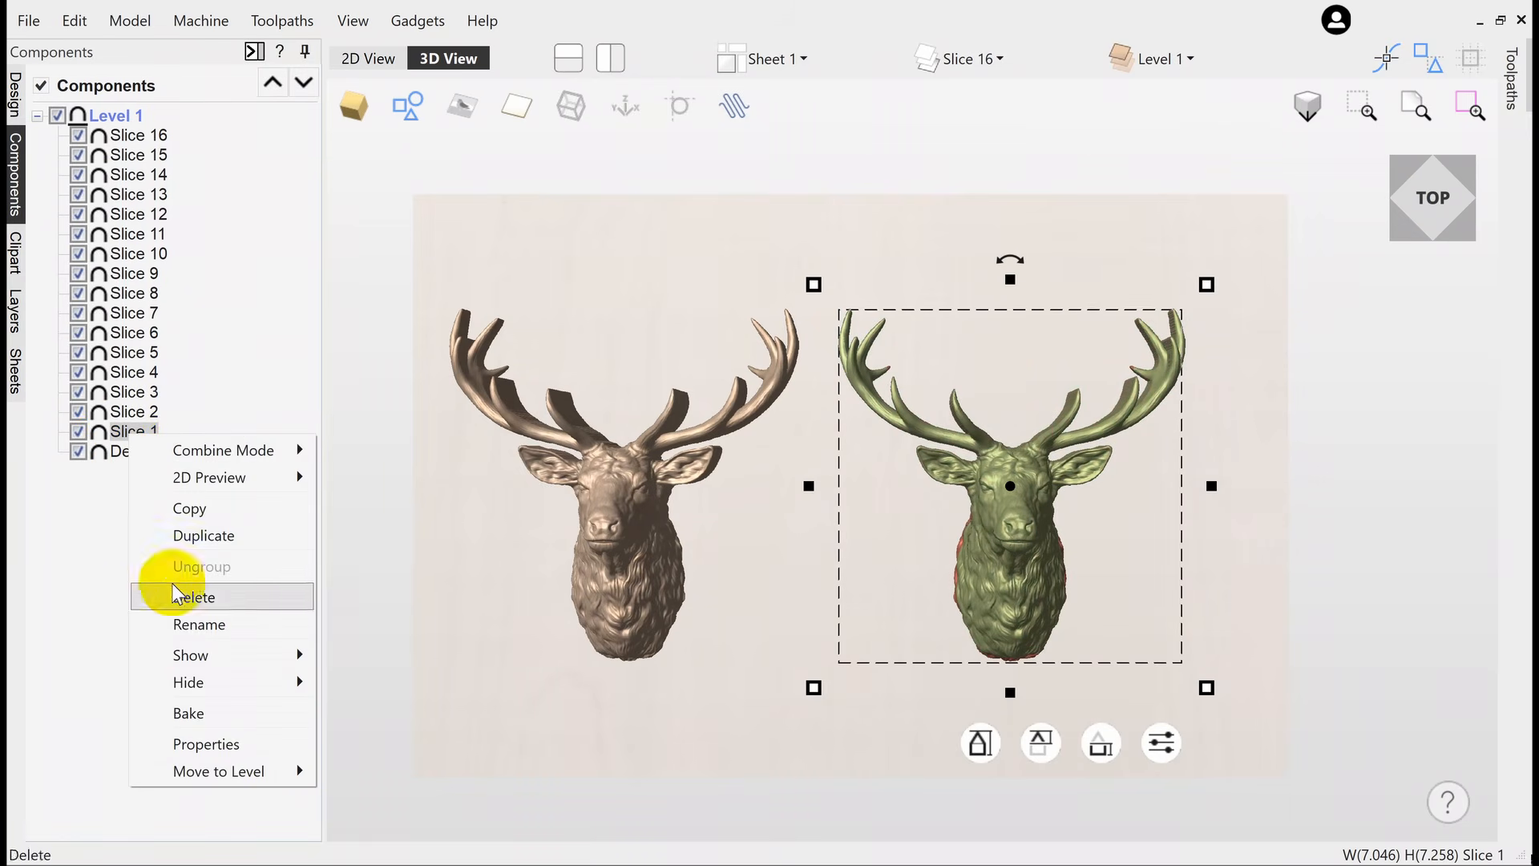
{"action": "mouse_move", "coordinate": [188, 664]}
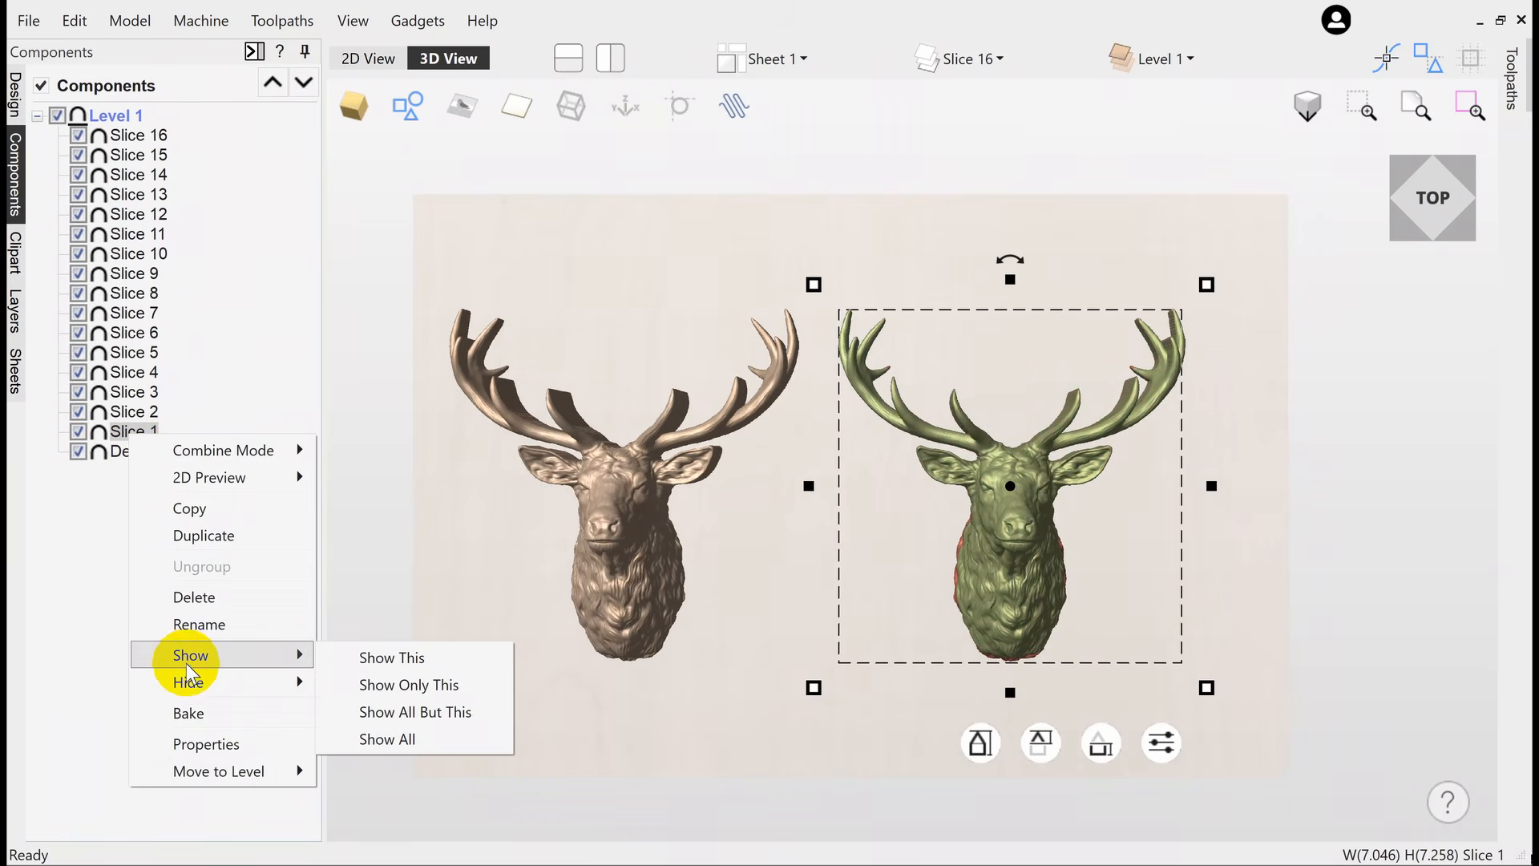
{"action": "left_click", "coordinate": [390, 685]}
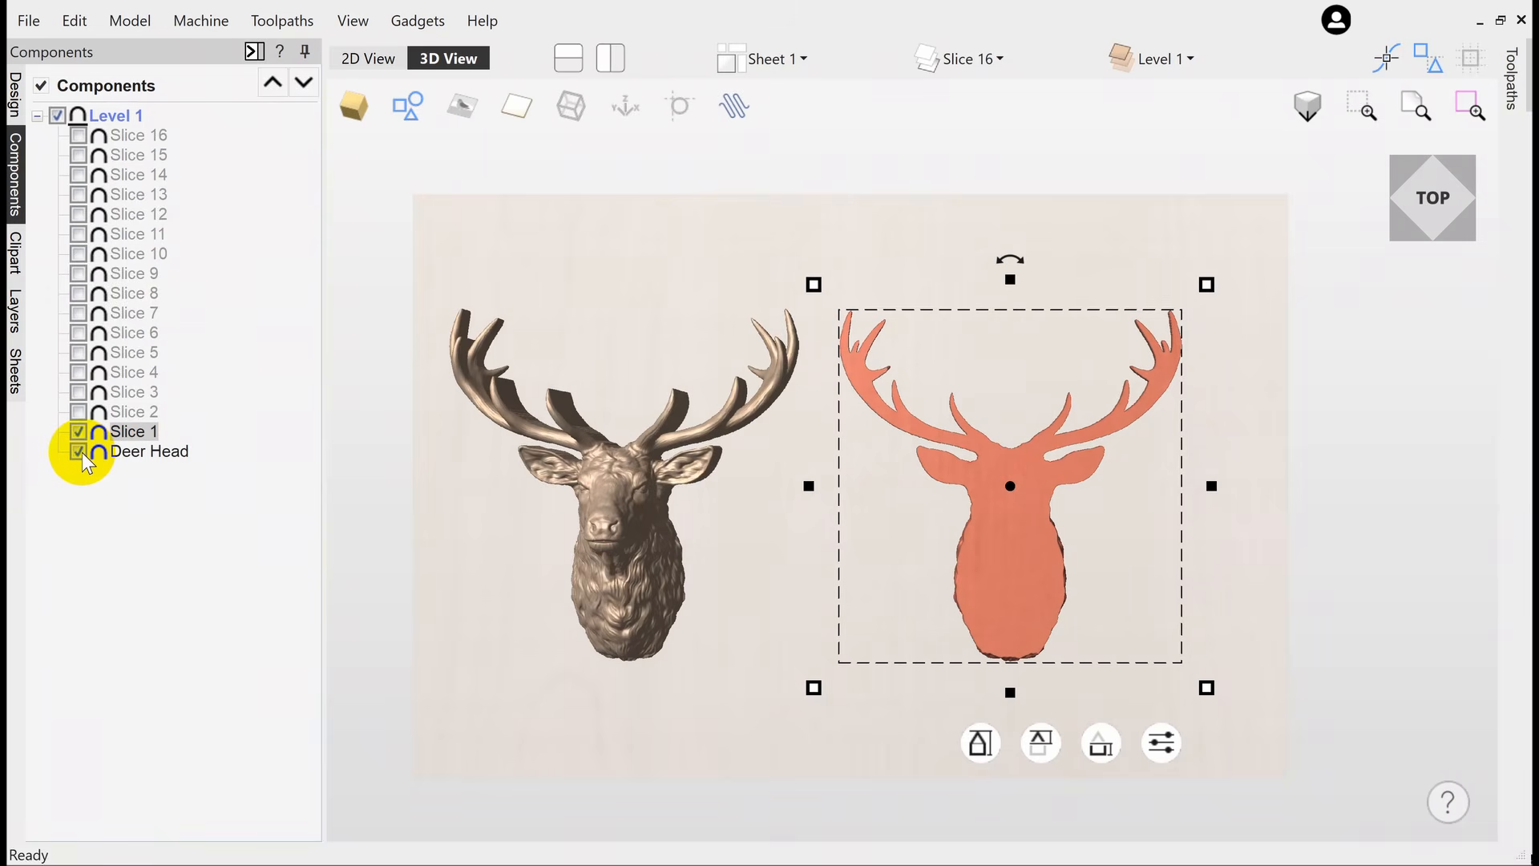
Open the component properties of Slice 1 and set its shape height to 0.02 inches.
{"action": "left_click", "coordinate": [101, 432]}
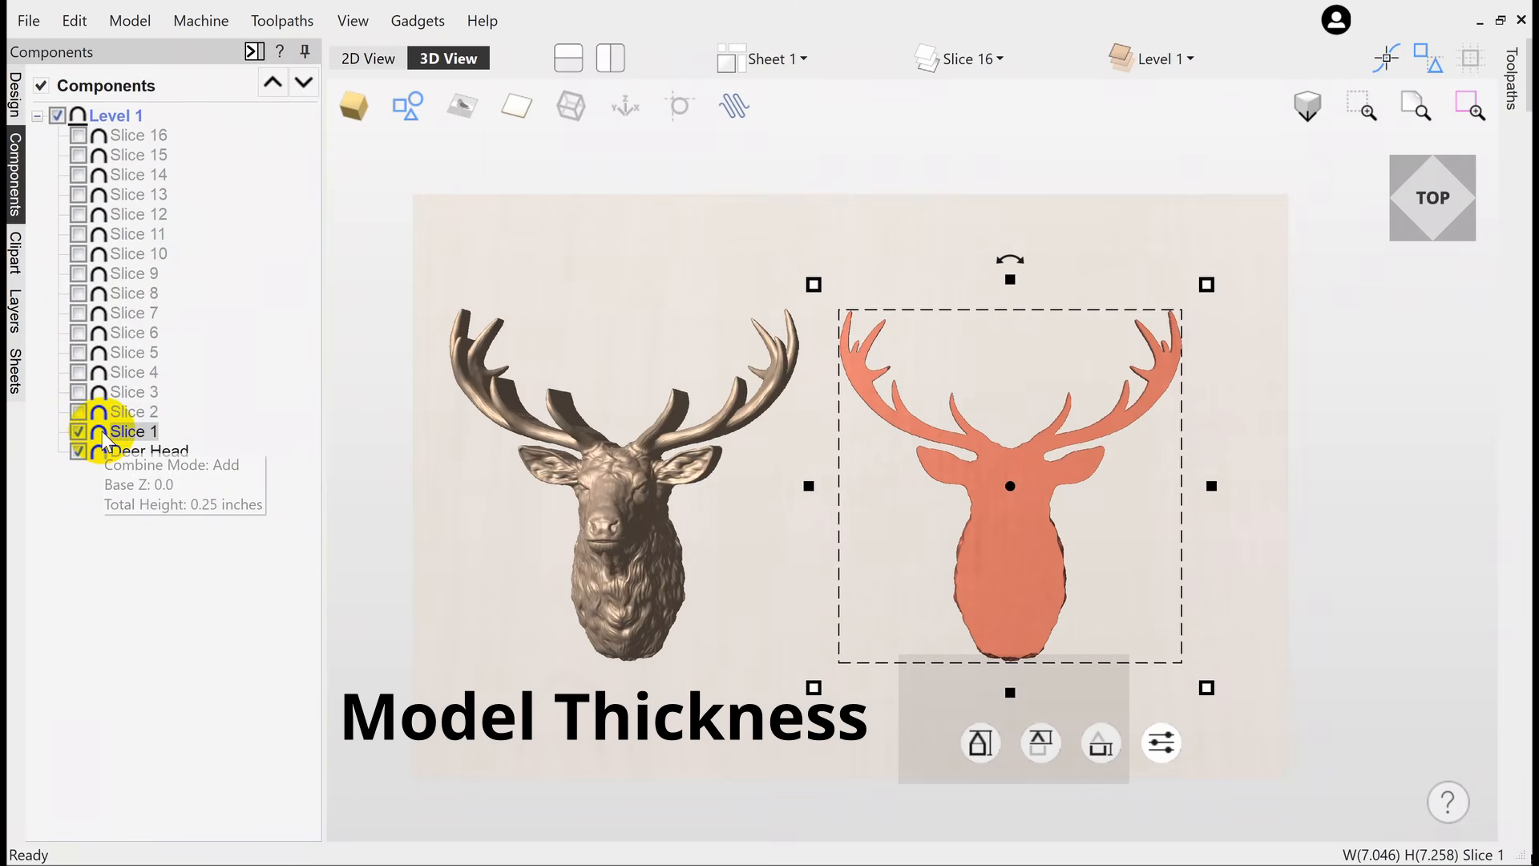
{"action": "double_click", "coordinate": [101, 433]}
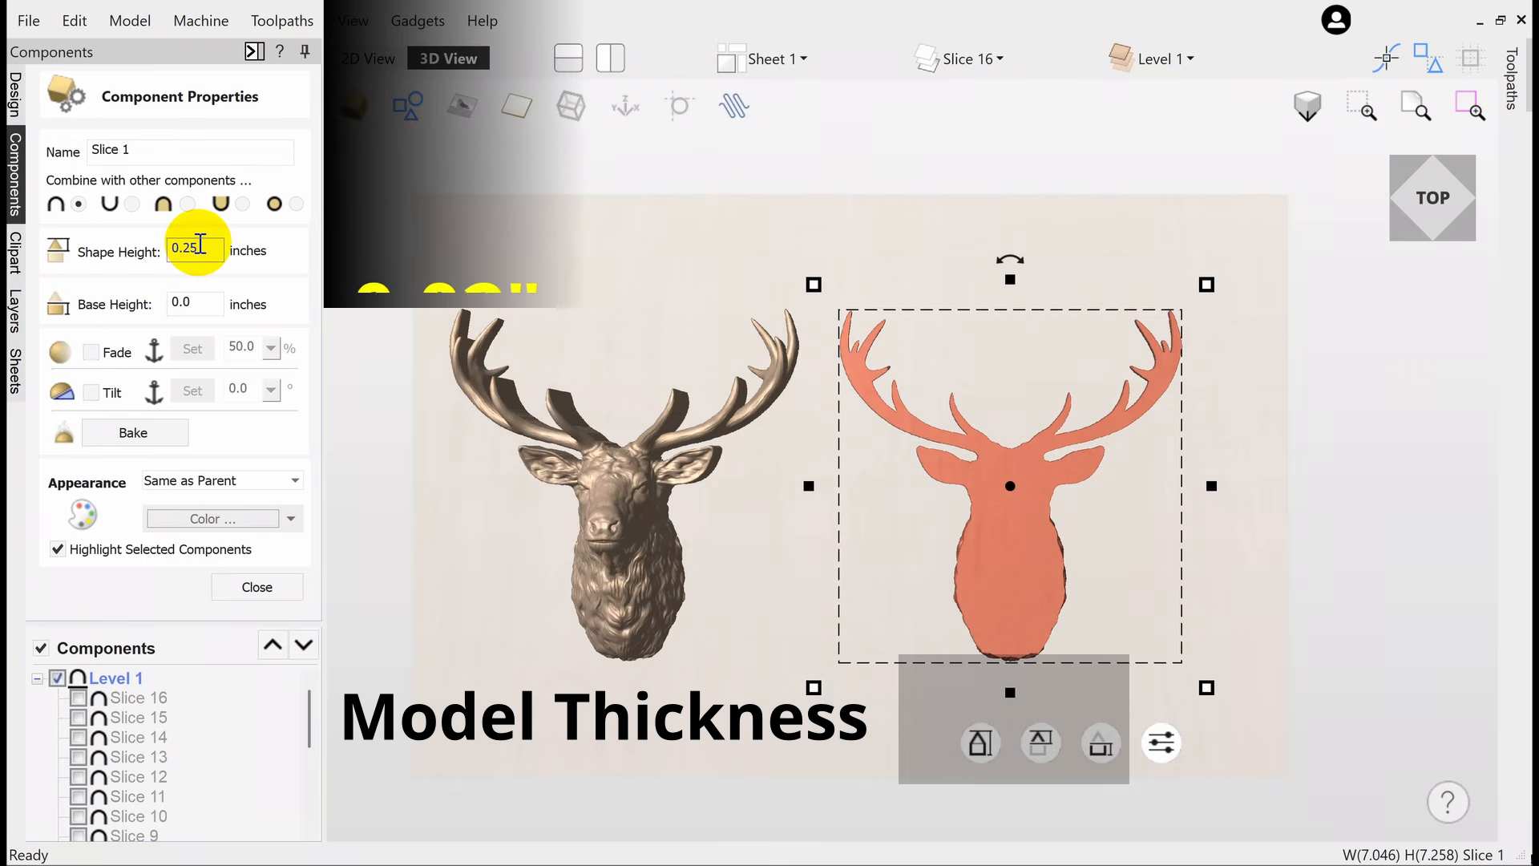
{"action": "key", "text": "BackSpace"}
{"action": "key", "text": "BackSpace"}
{"action": "type", "text": "0"}
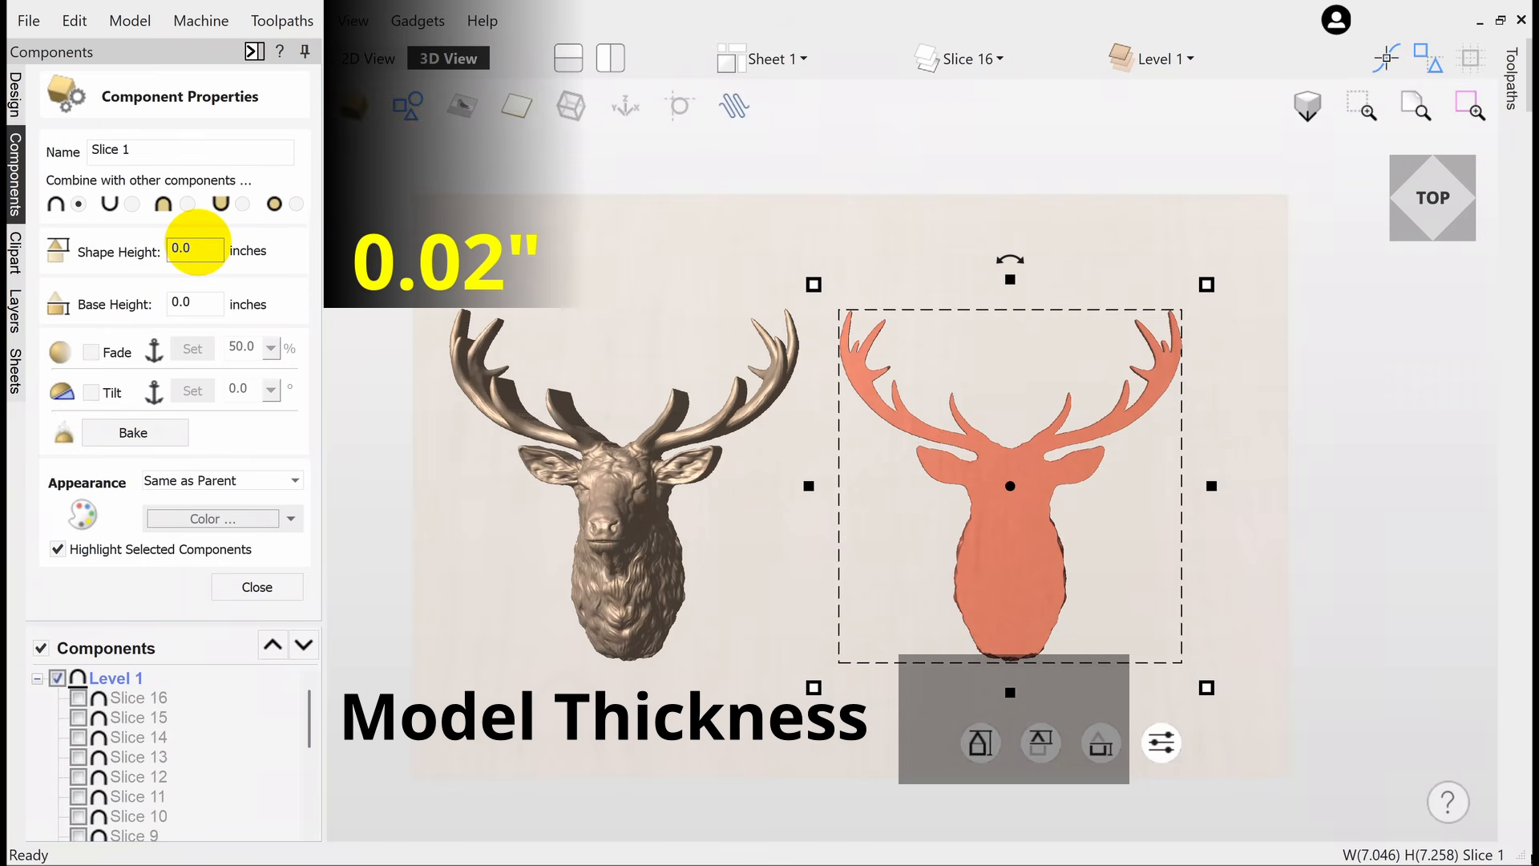
{"action": "type", "text": "2"}
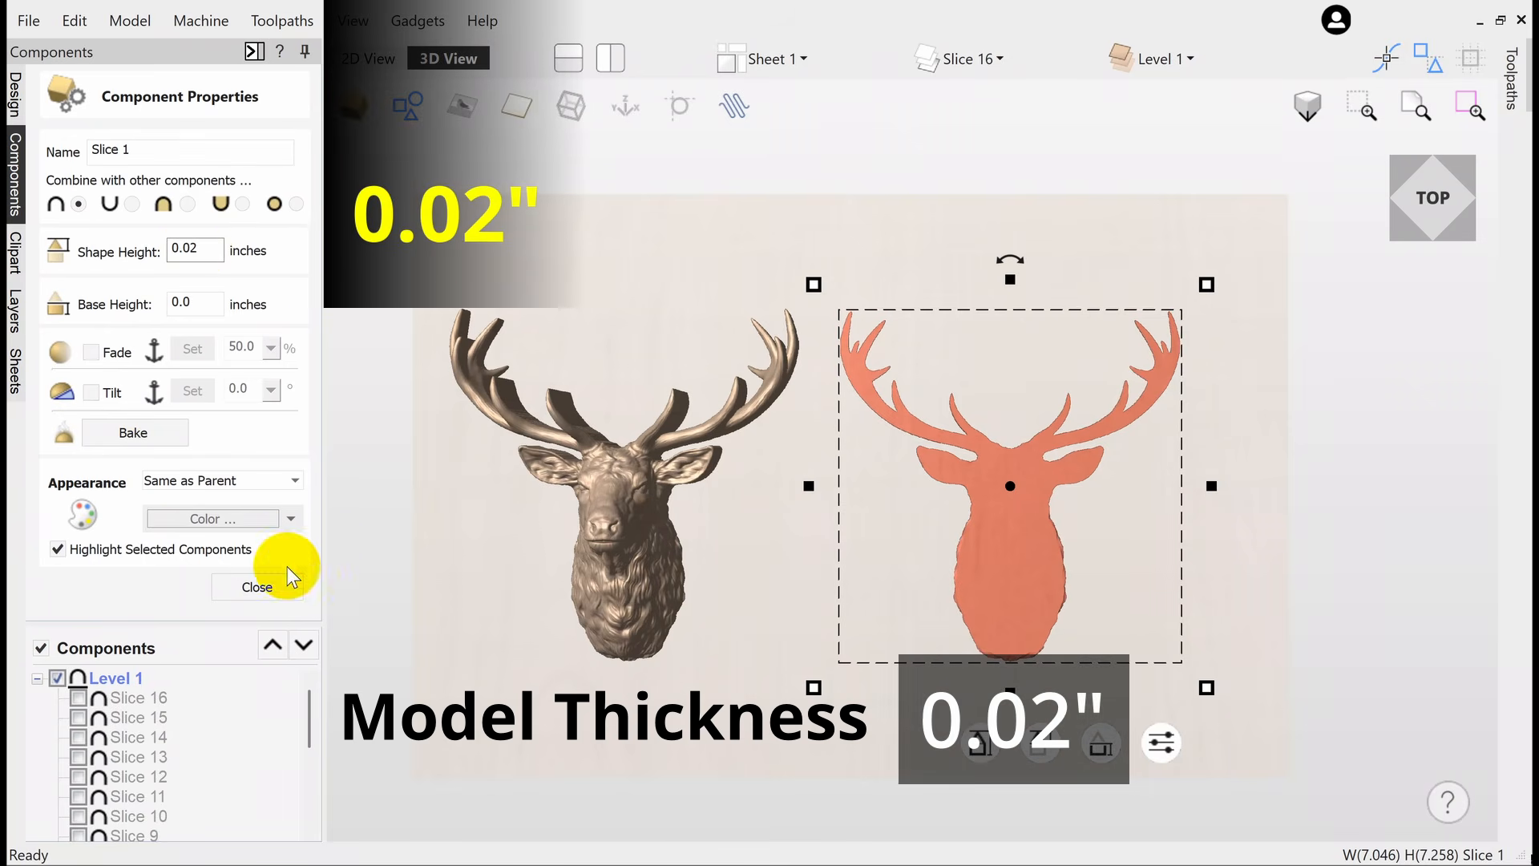
Show Slice 2 on top of Slice 1 and set its shape height to 0.02 inches.
{"action": "left_click_drag", "start_coordinate": [308, 712], "coordinate": [308, 790]}
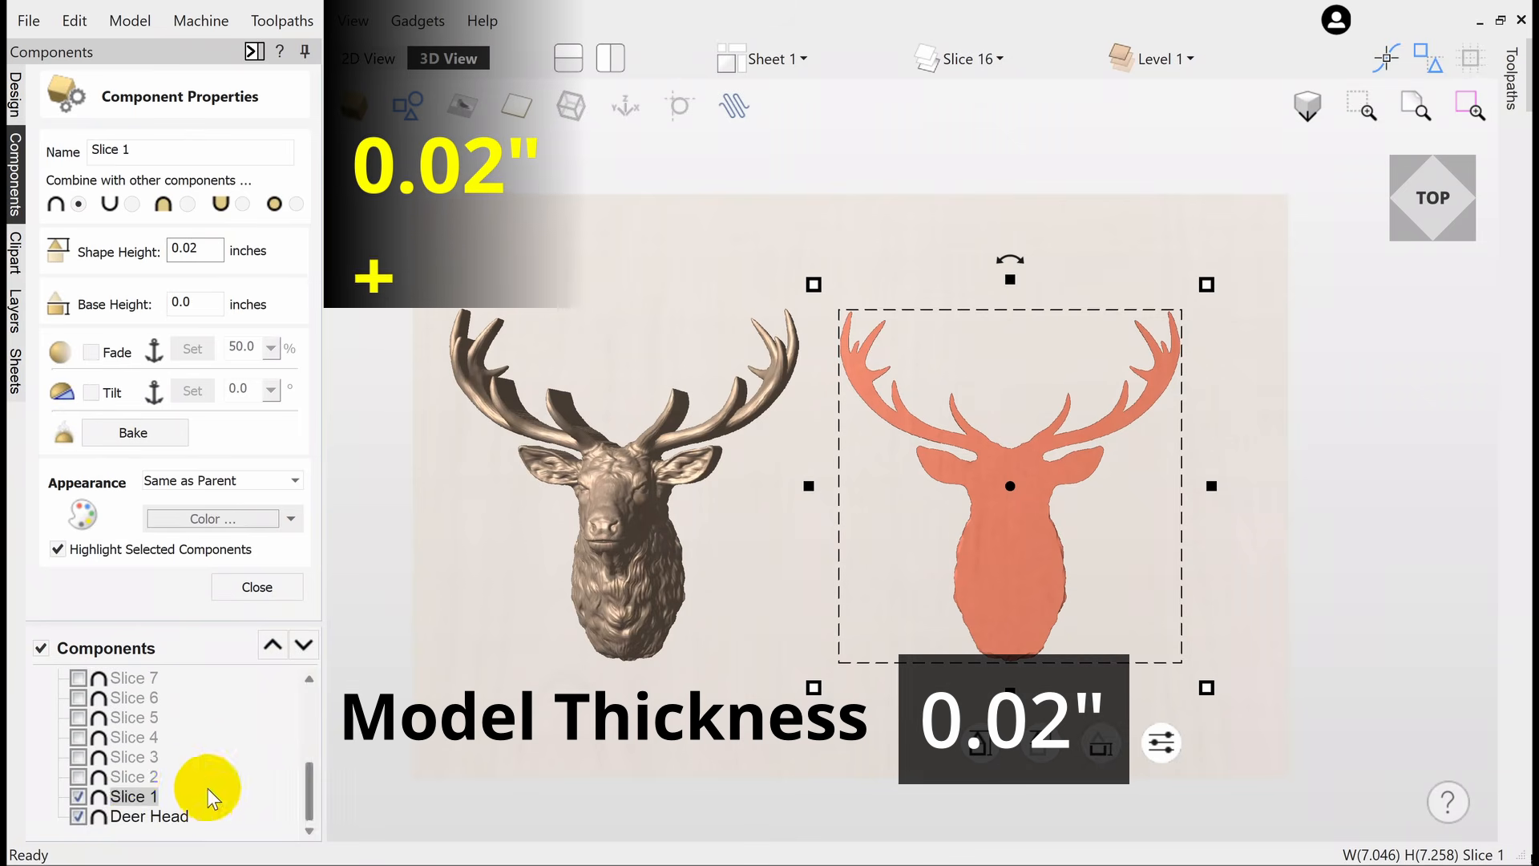
{"action": "left_click", "coordinate": [120, 776]}
{"action": "scroll", "coordinate": [117, 782], "scroll_direction": "up", "scroll_amount": 3}
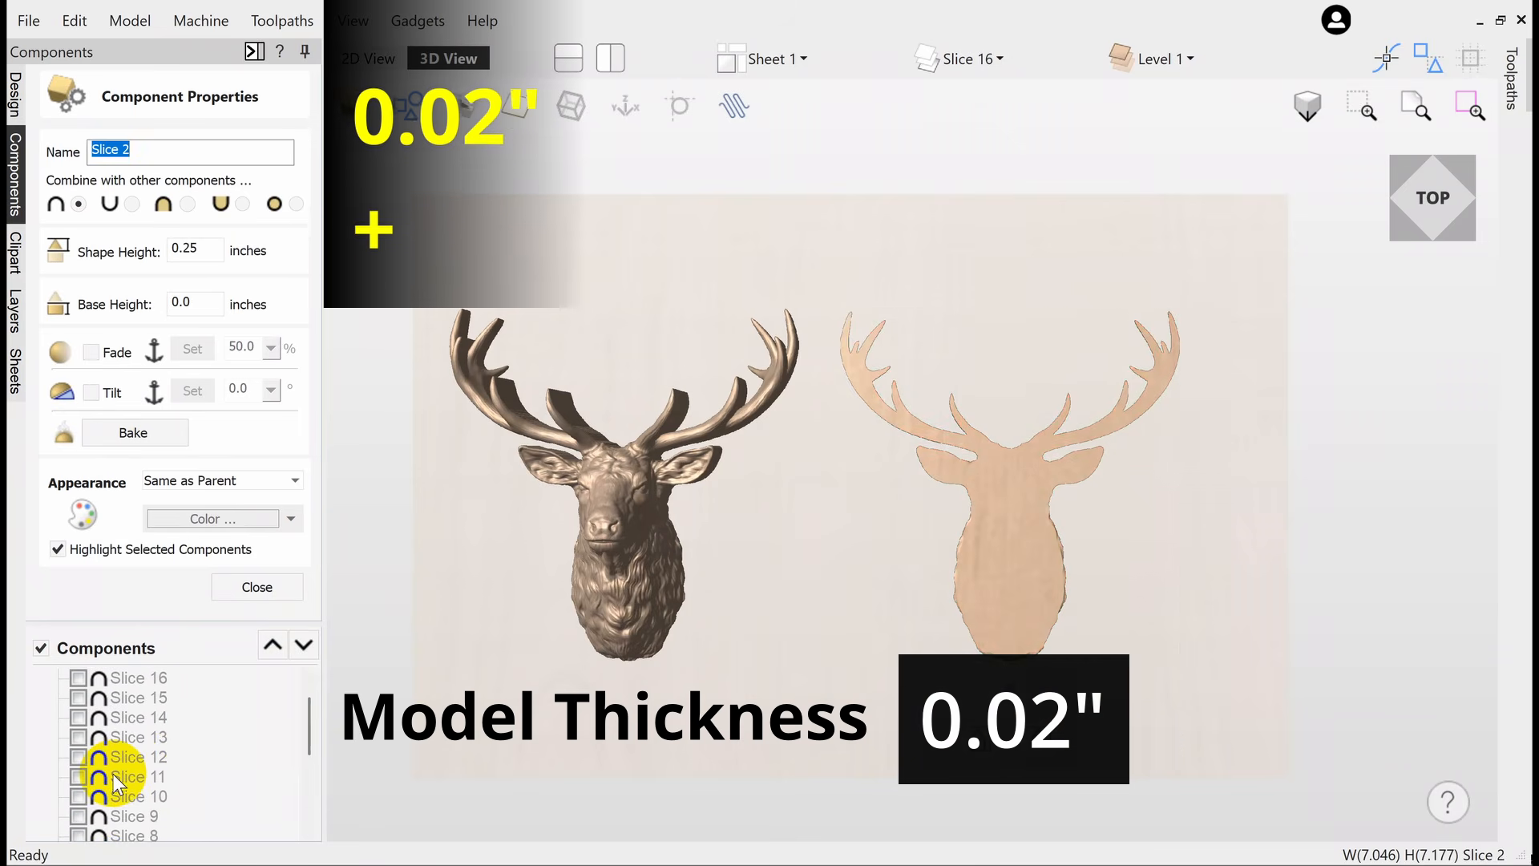
{"action": "left_click", "coordinate": [213, 247]}
{"action": "key", "text": "BackSpace"}
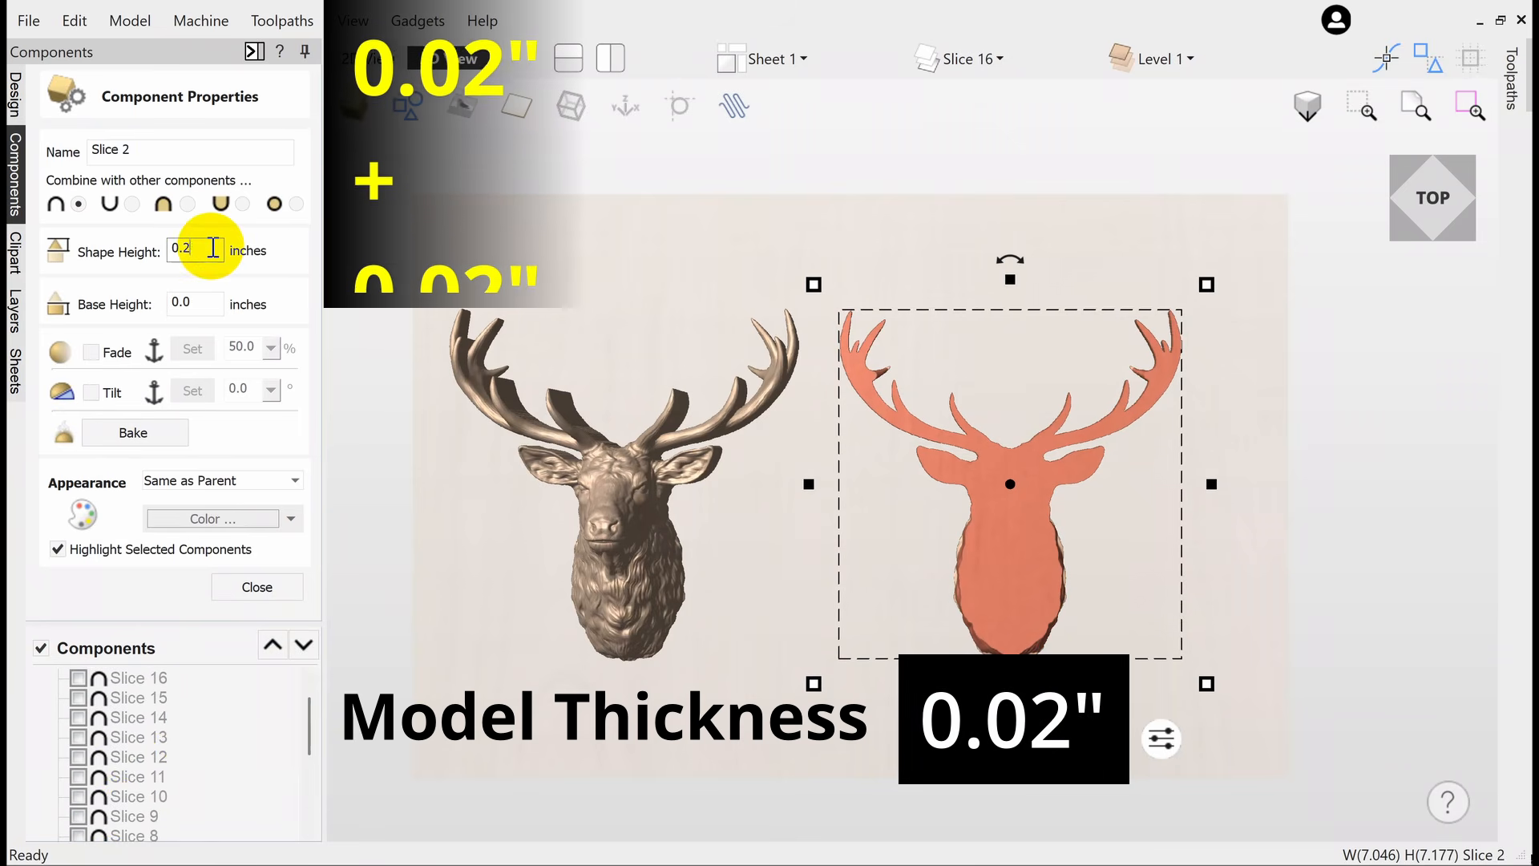
{"action": "key", "text": "BackSpace"}
{"action": "type", "text": "02"}
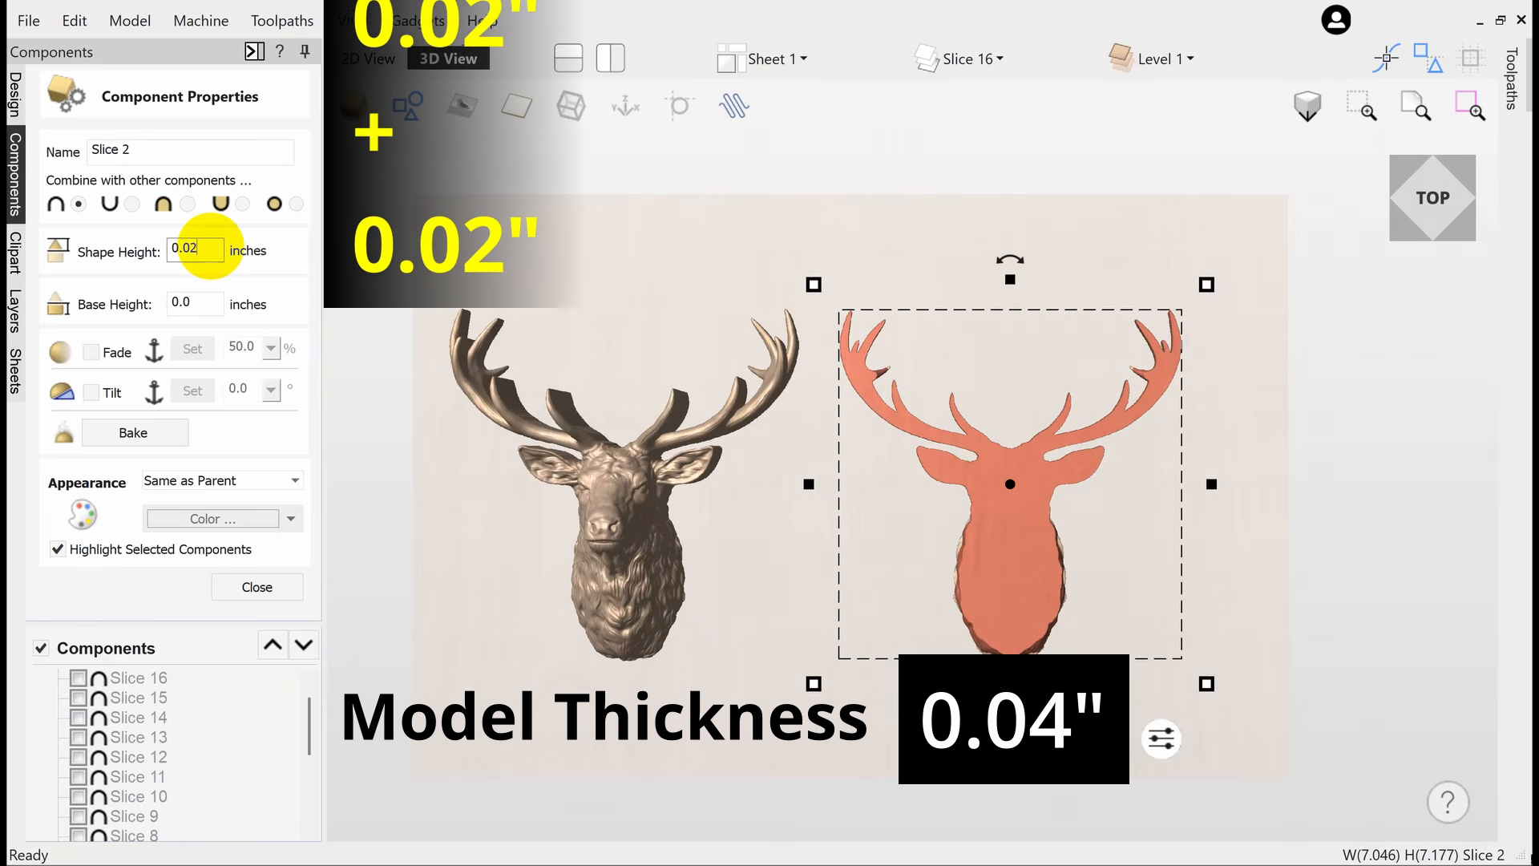
{"action": "key", "text": "Return"}
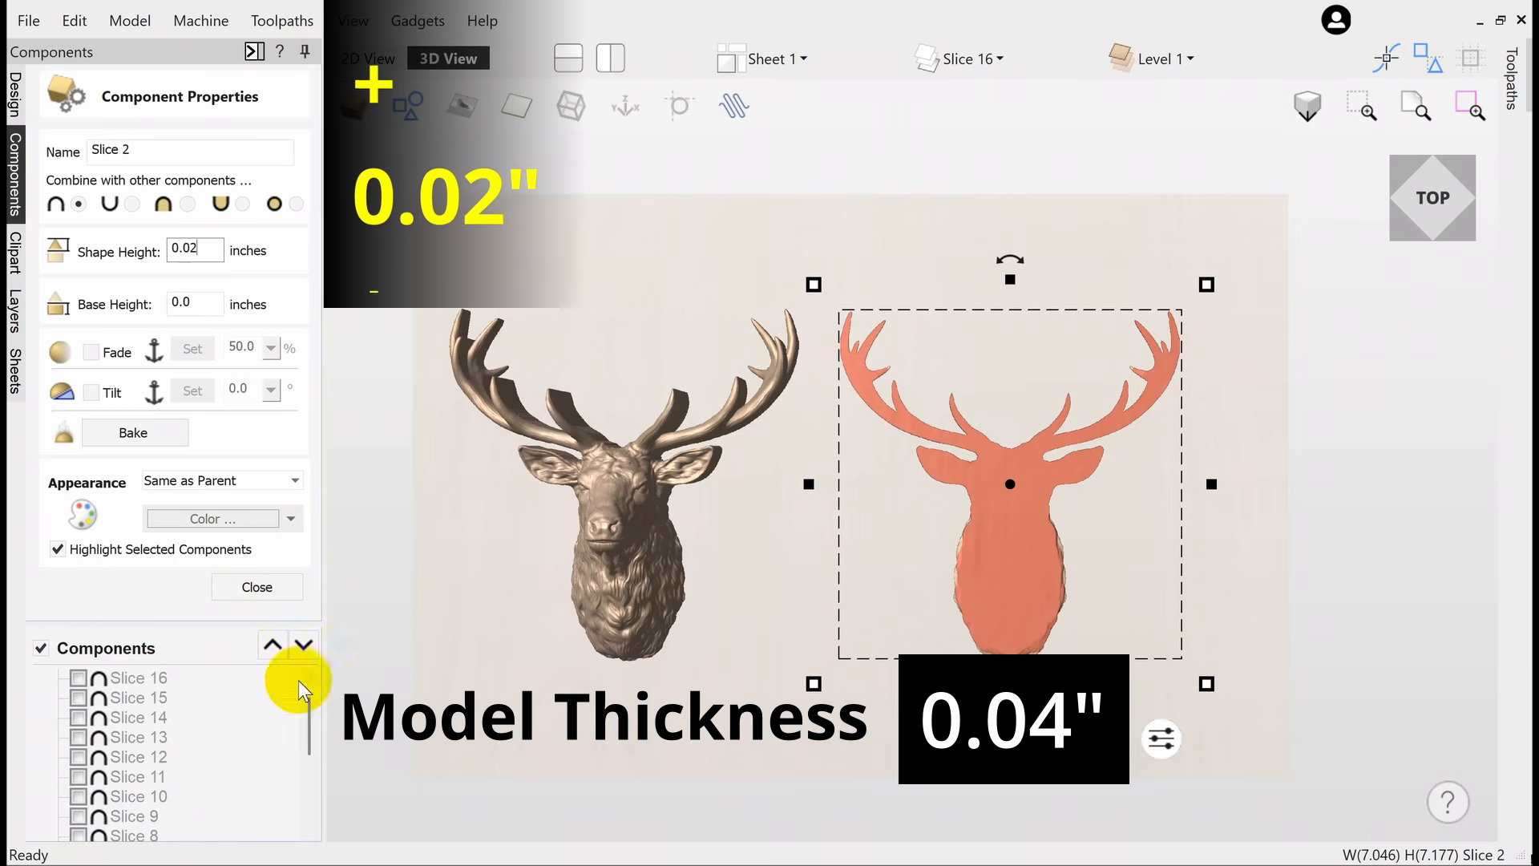
Show Slice 3 and set its shape height to 0.02 inches.
{"action": "left_click_drag", "start_coordinate": [308, 713], "coordinate": [305, 764]}
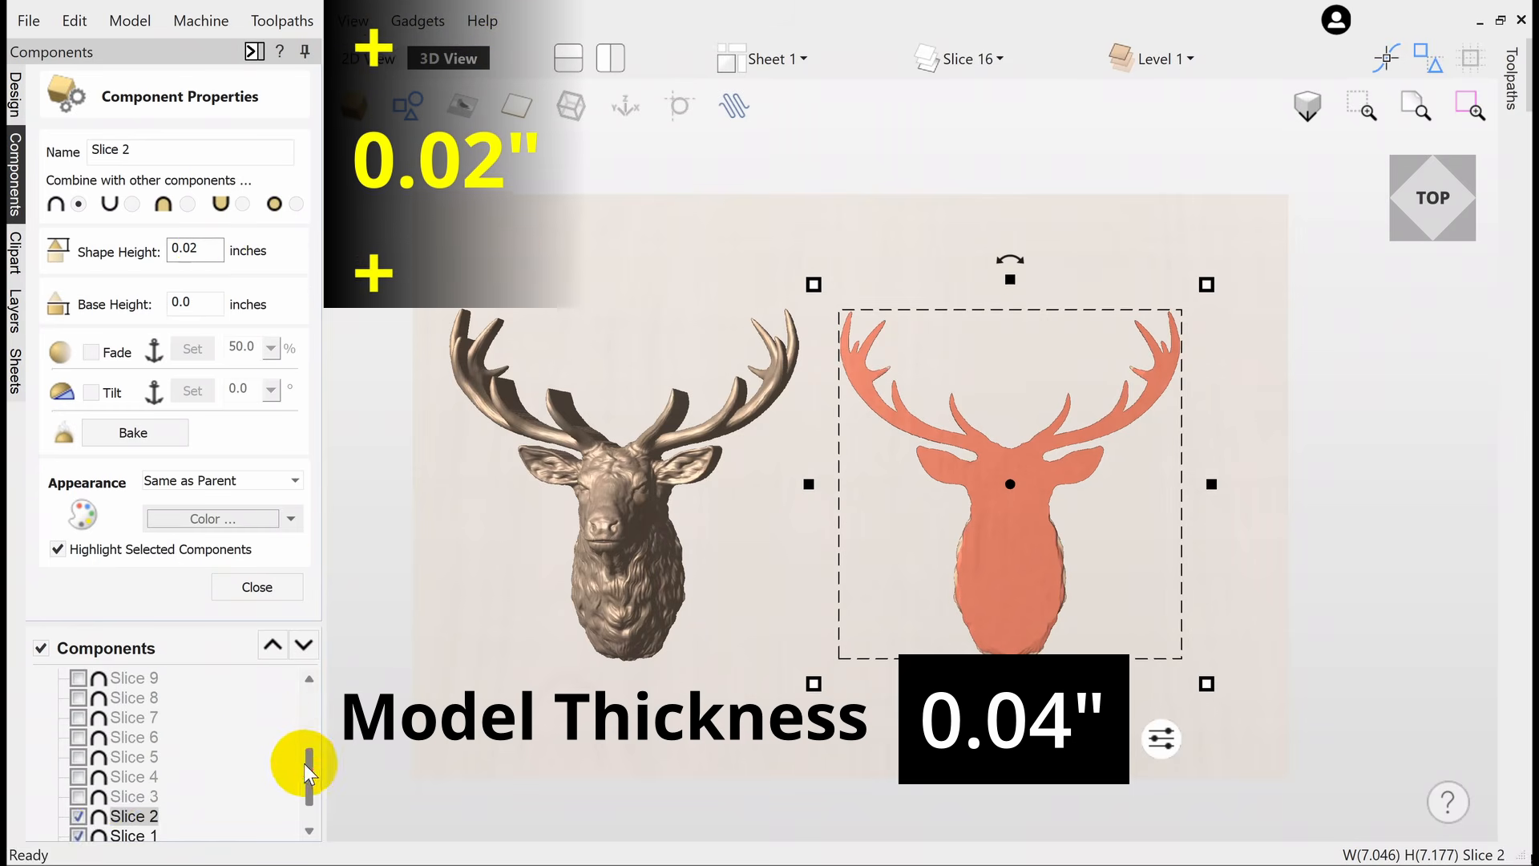
{"action": "left_click", "coordinate": [106, 791]}
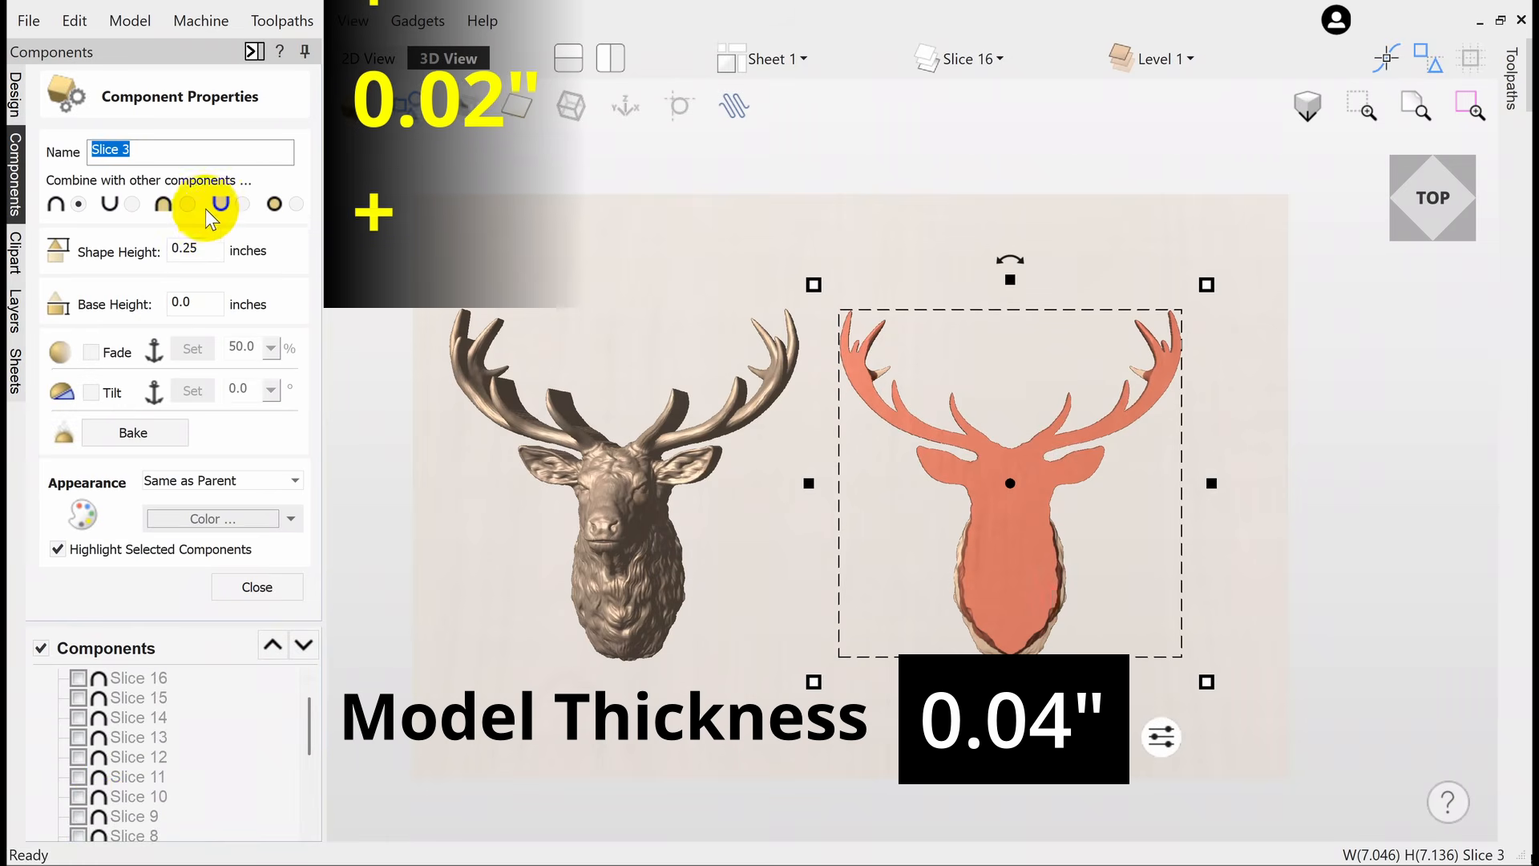
{"action": "double_click", "coordinate": [213, 246]}
{"action": "type", "text": "0."}
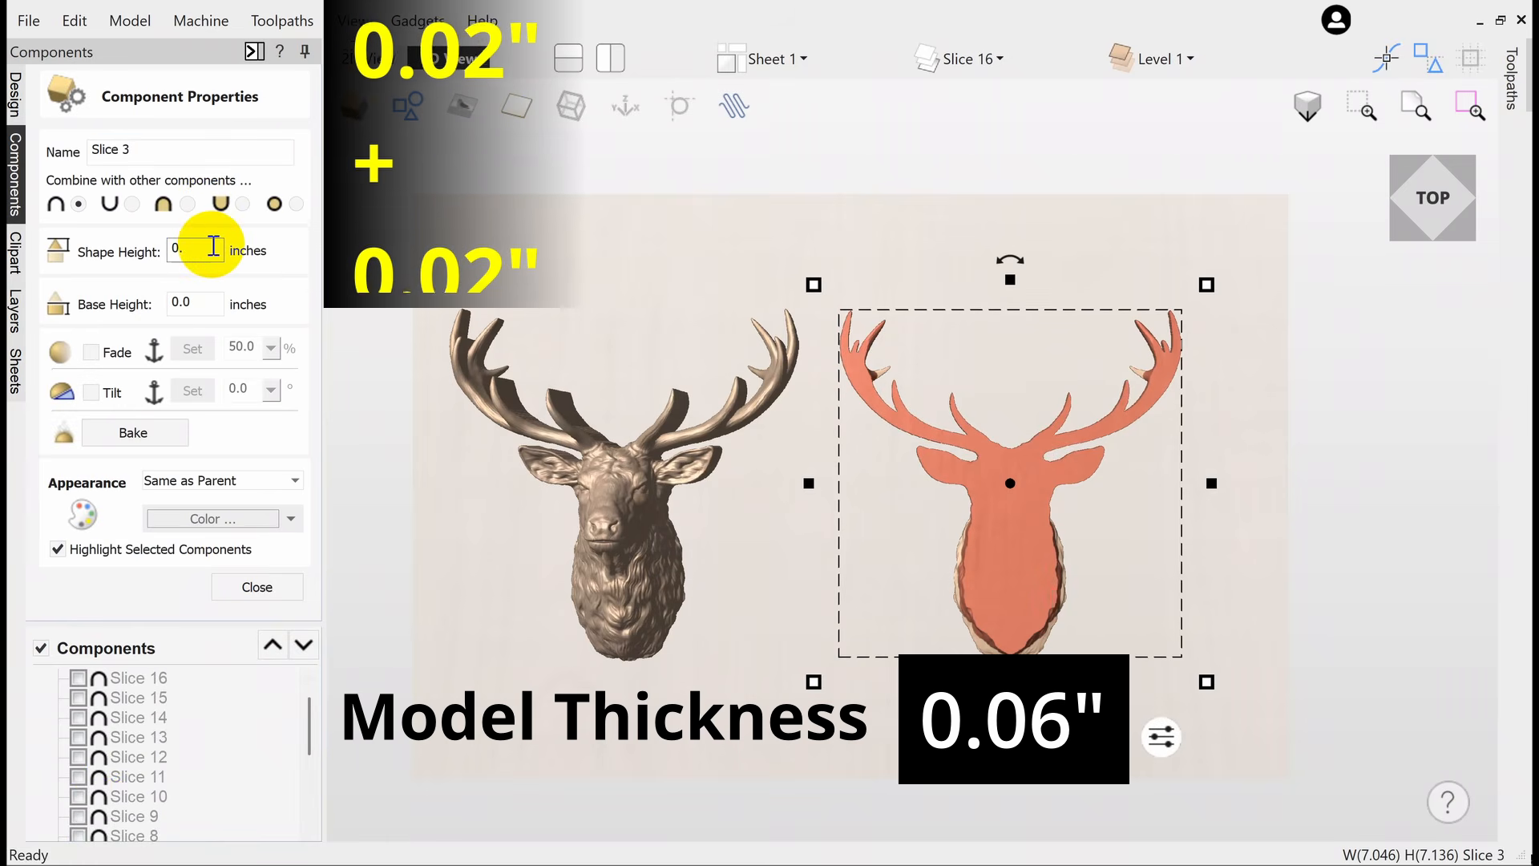
{"action": "type", "text": "02"}
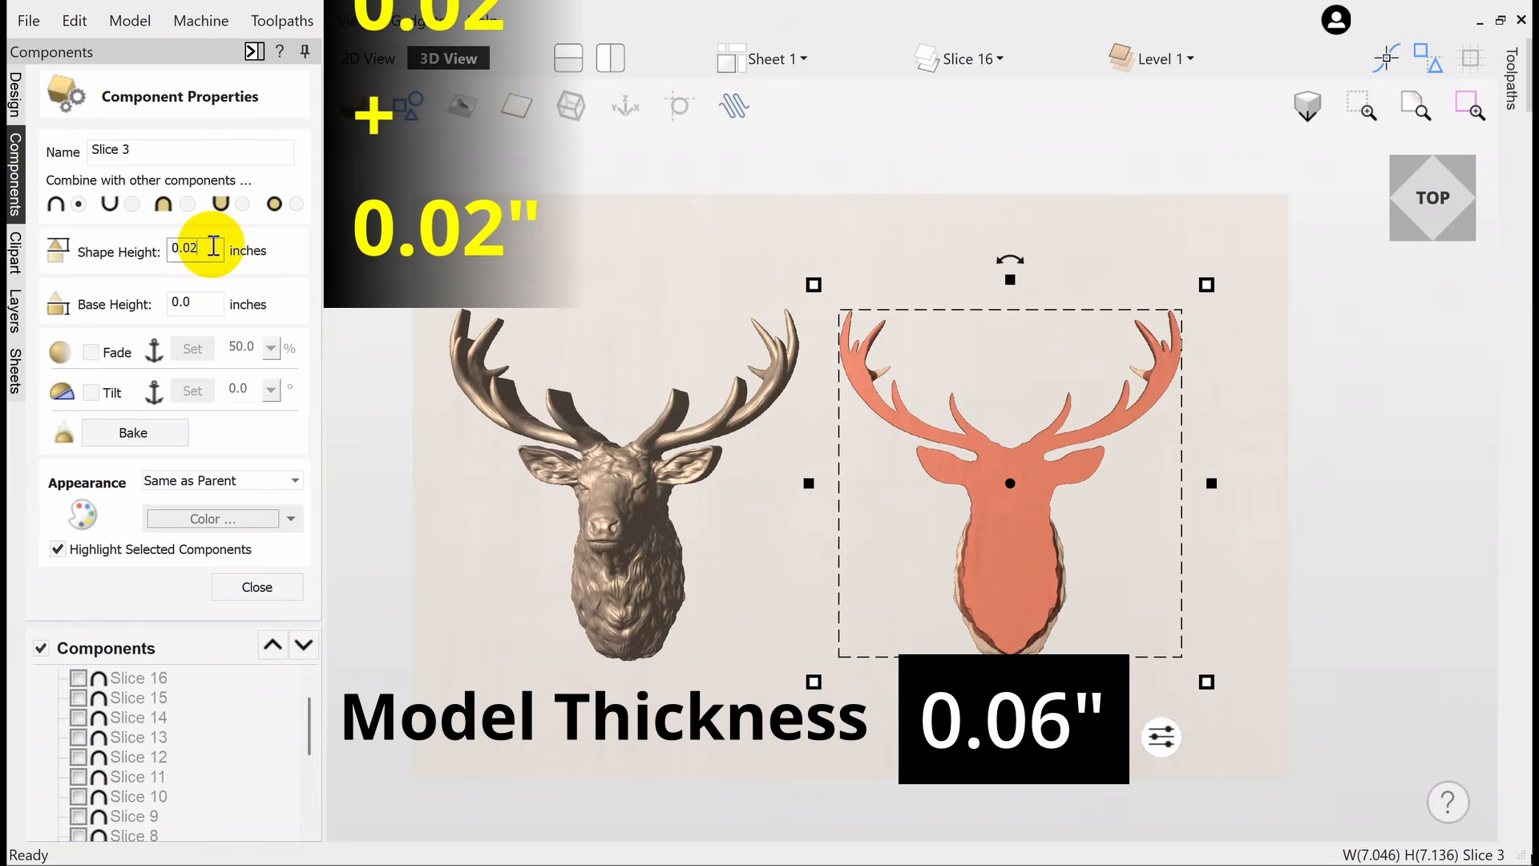
Show Slice 4 and set its shape height to 0.02 inches.
{"action": "left_click_drag", "start_coordinate": [306, 707], "coordinate": [305, 754]}
{"action": "left_click", "coordinate": [132, 799]}
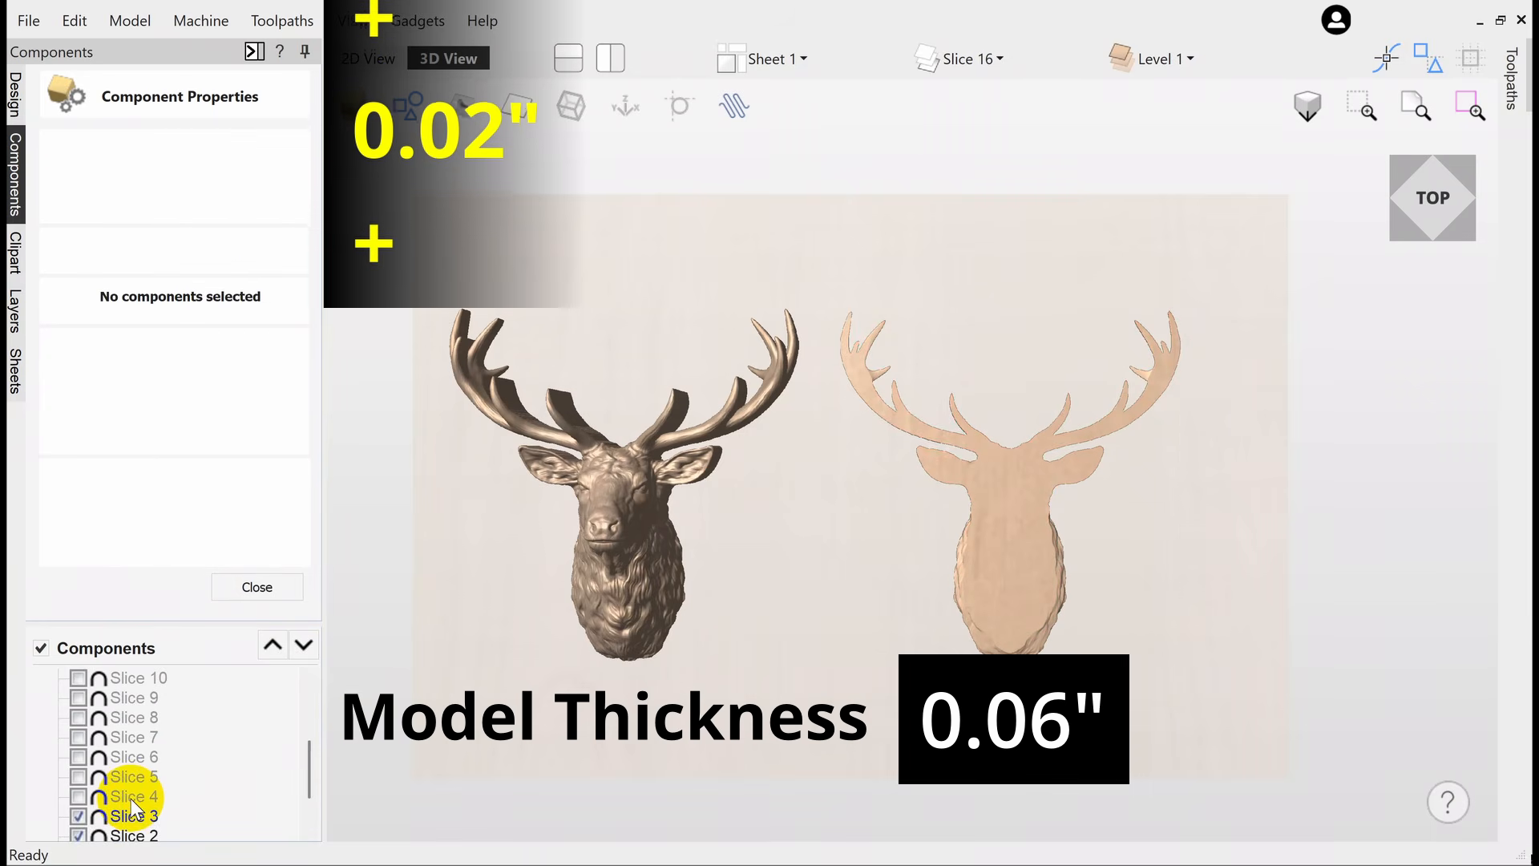
{"action": "double_click", "coordinate": [210, 244]}
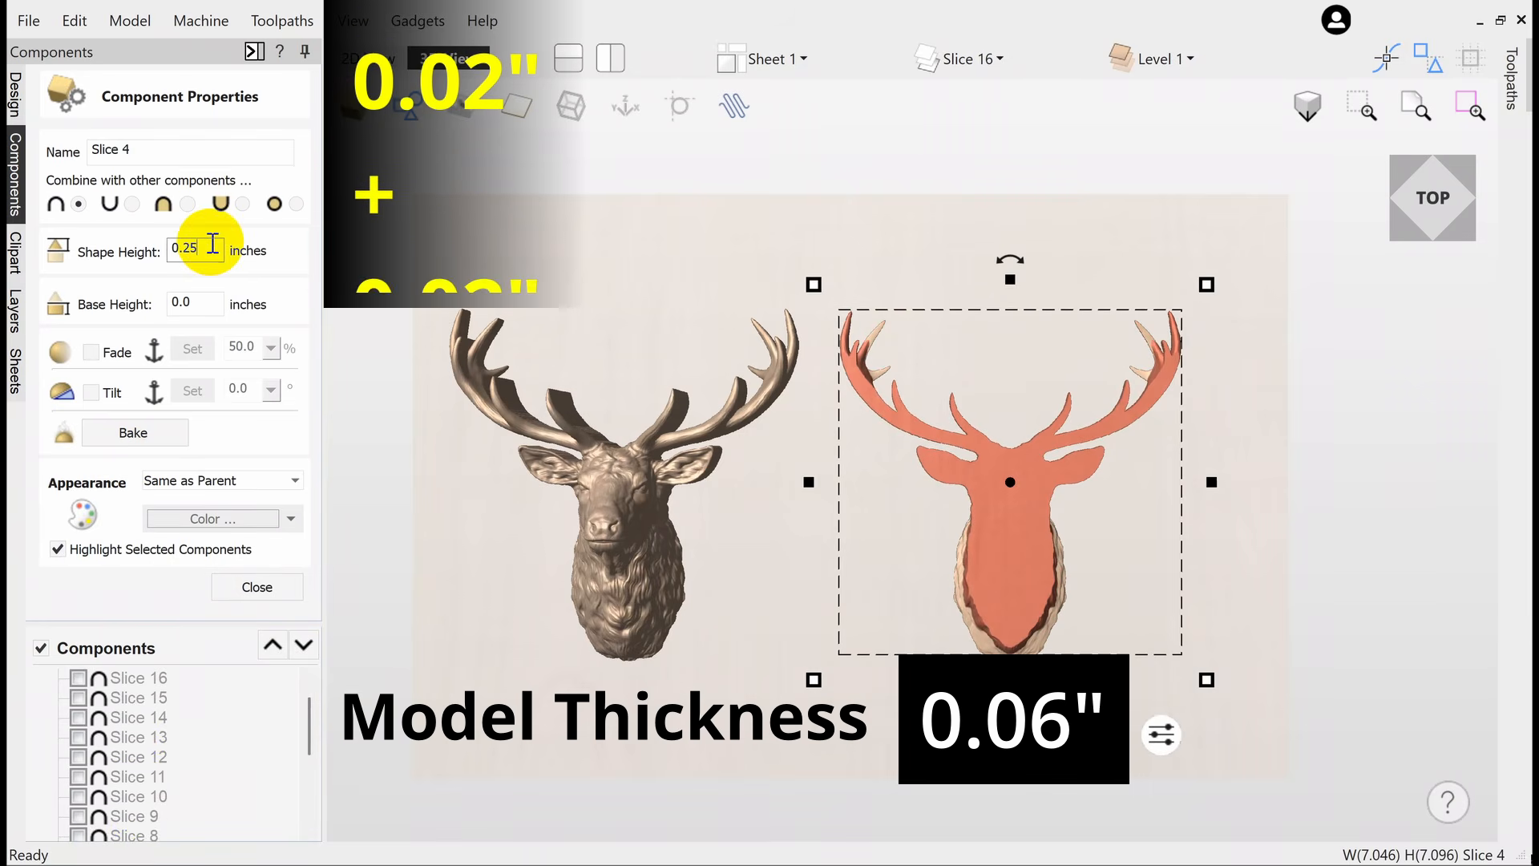
{"action": "type", "text": "0.02"}
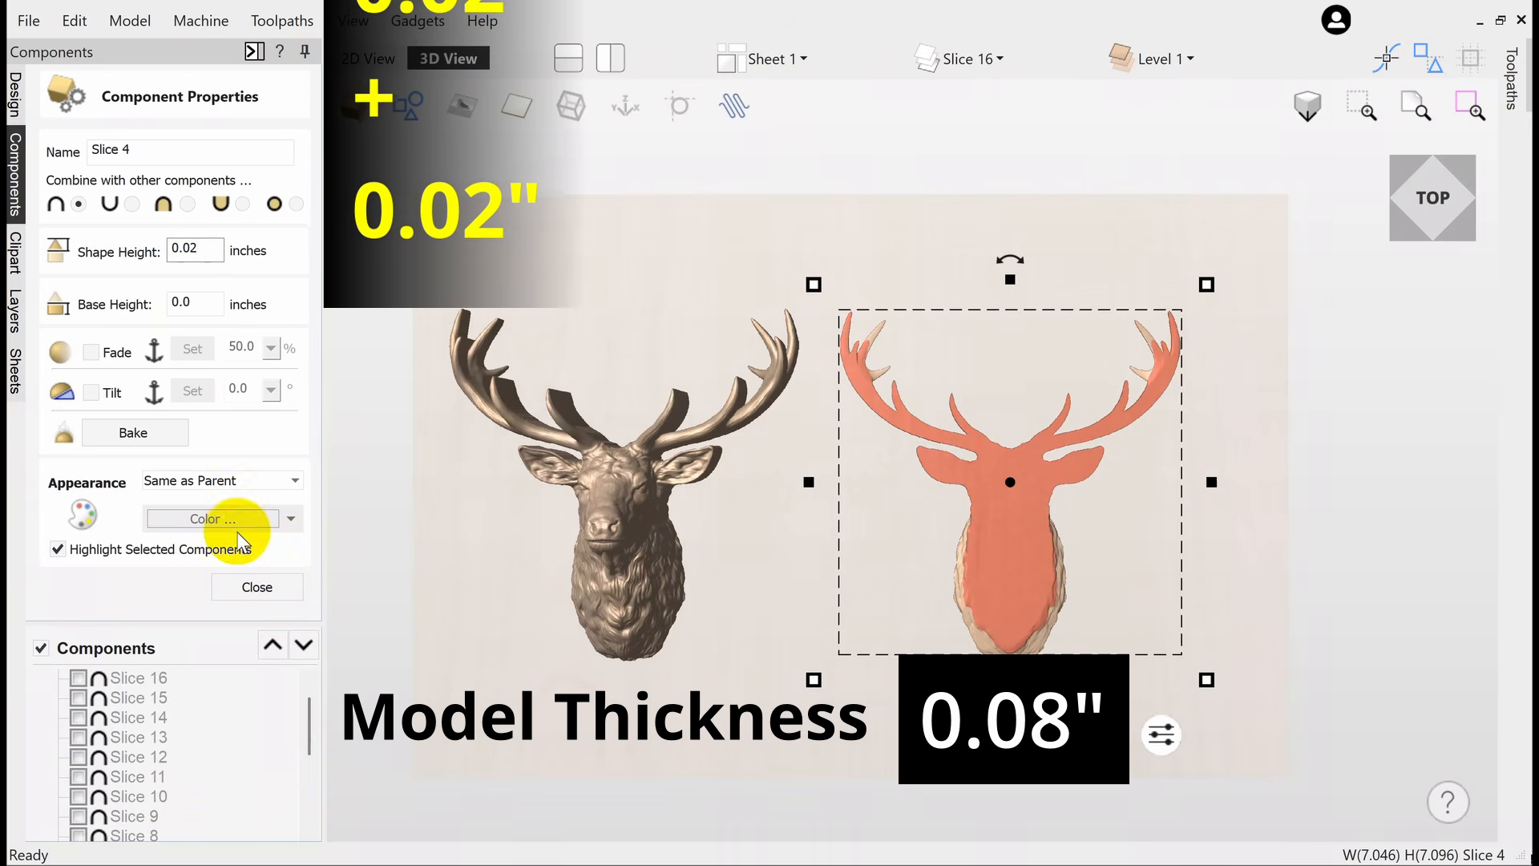
Show Slice 5 and set its shape height to 0.02 inches.
{"action": "left_click_drag", "start_coordinate": [309, 741], "coordinate": [307, 766]}
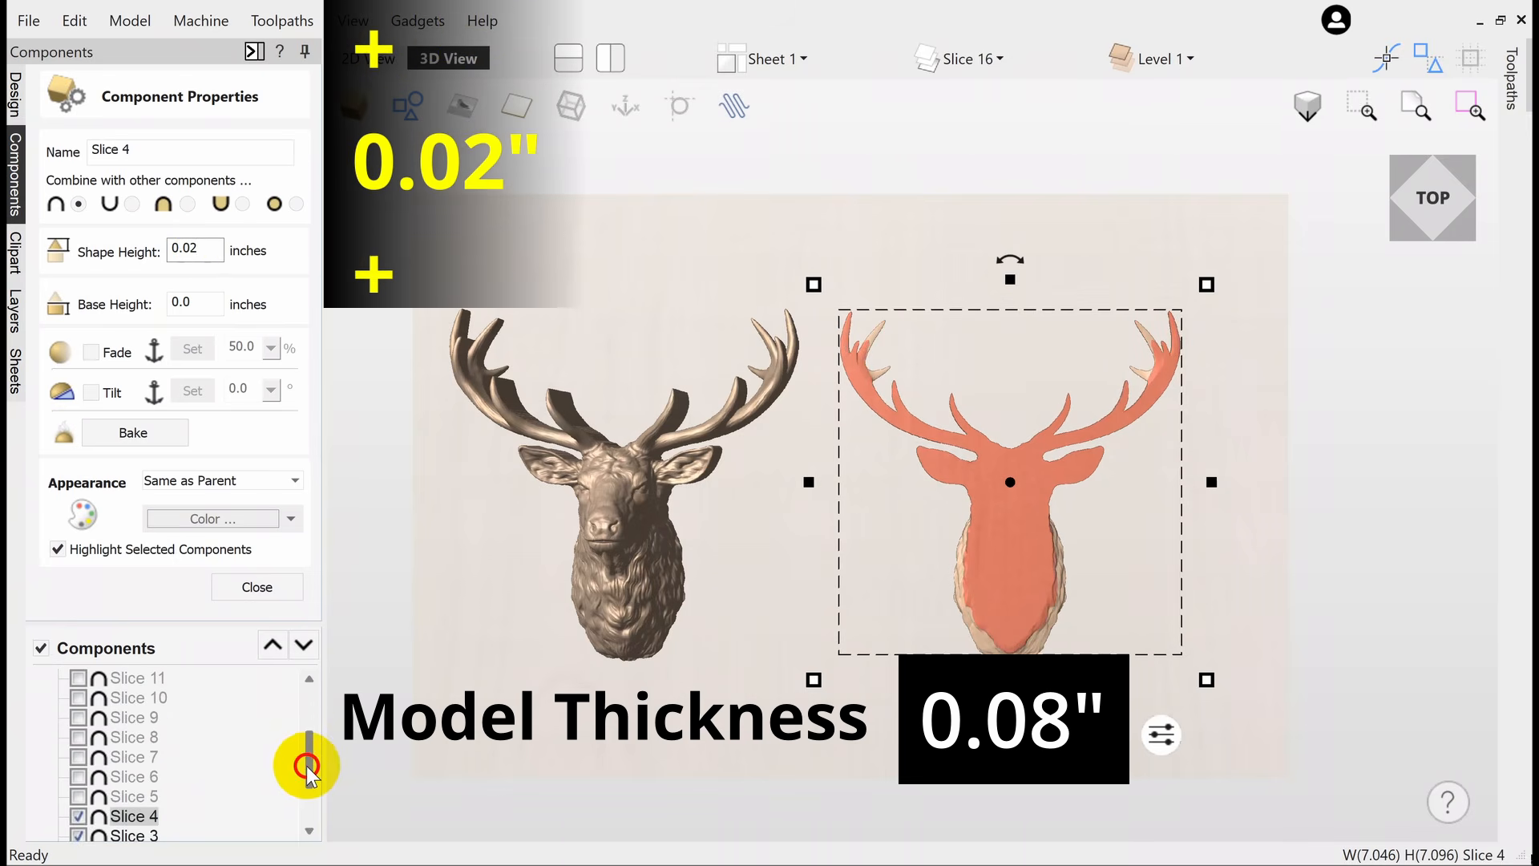
{"action": "left_click", "coordinate": [129, 794]}
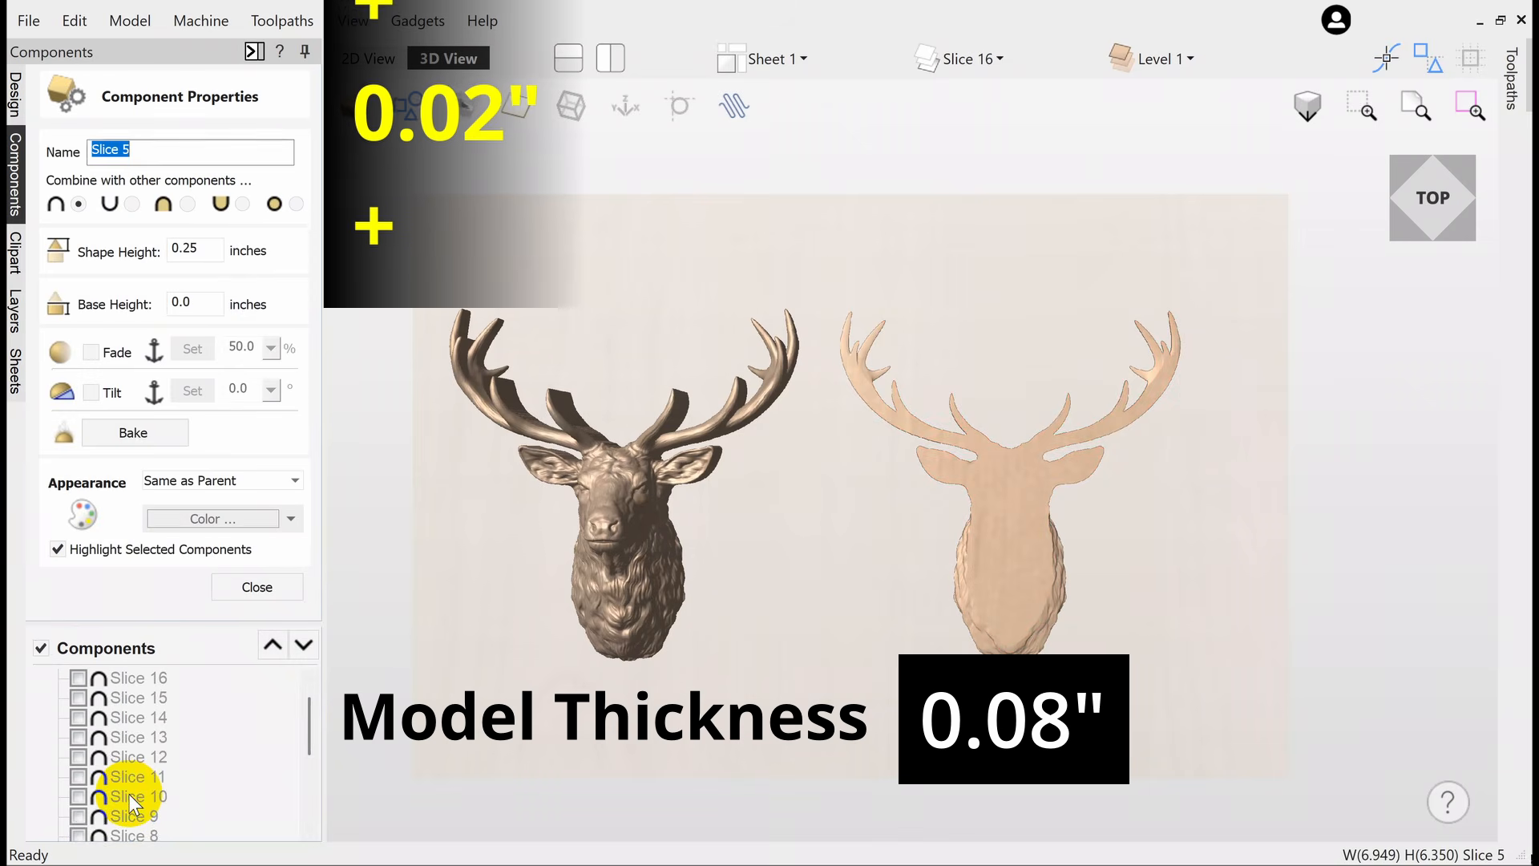
{"action": "left_click", "coordinate": [211, 248]}
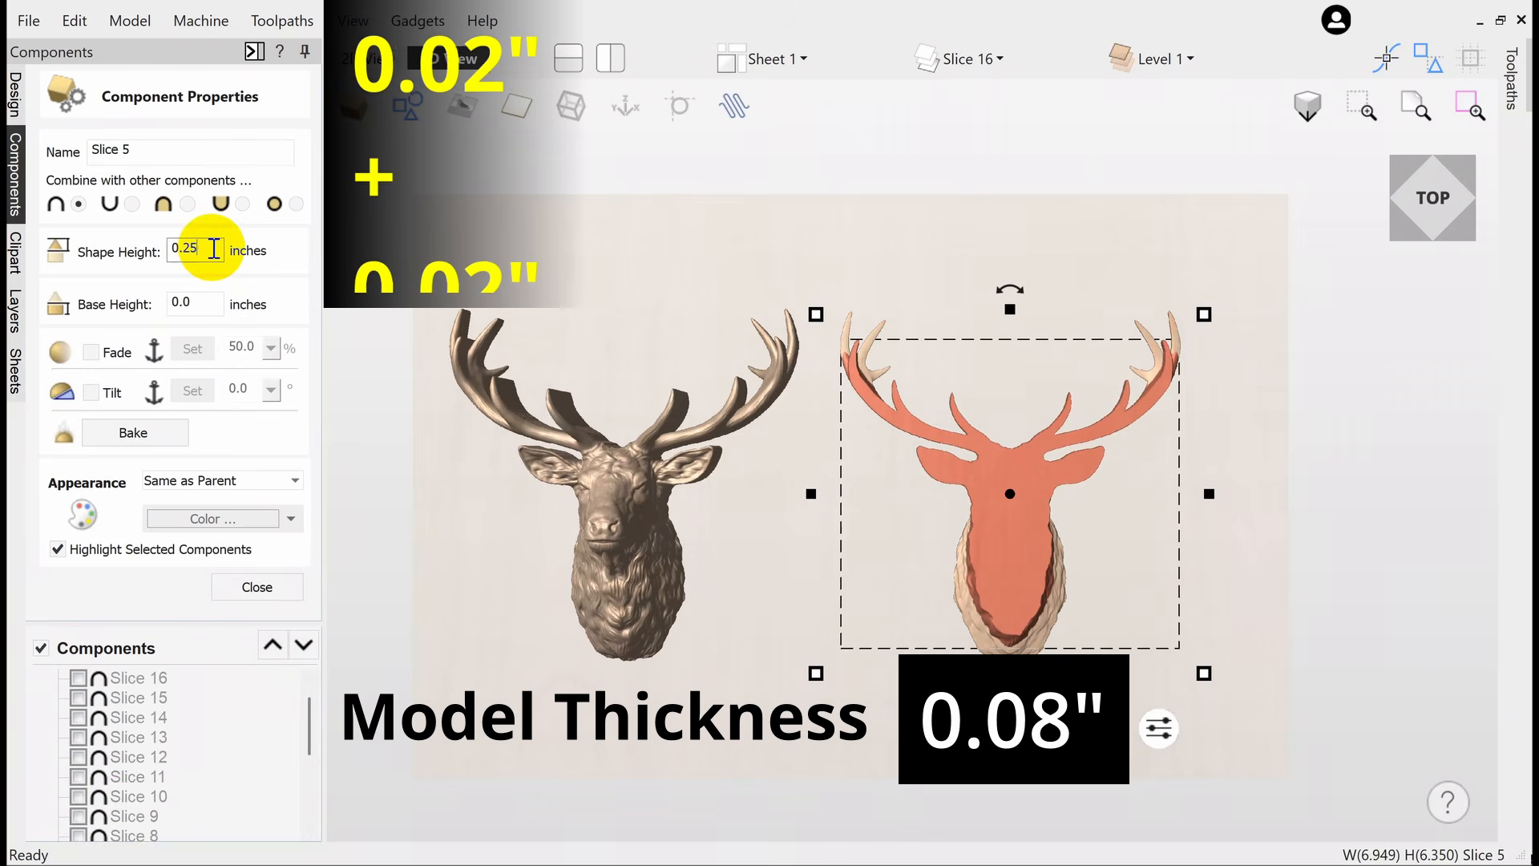
{"action": "key", "text": "BackSpace"}
{"action": "key", "text": "BackSpace"}
{"action": "type", "text": "02"}
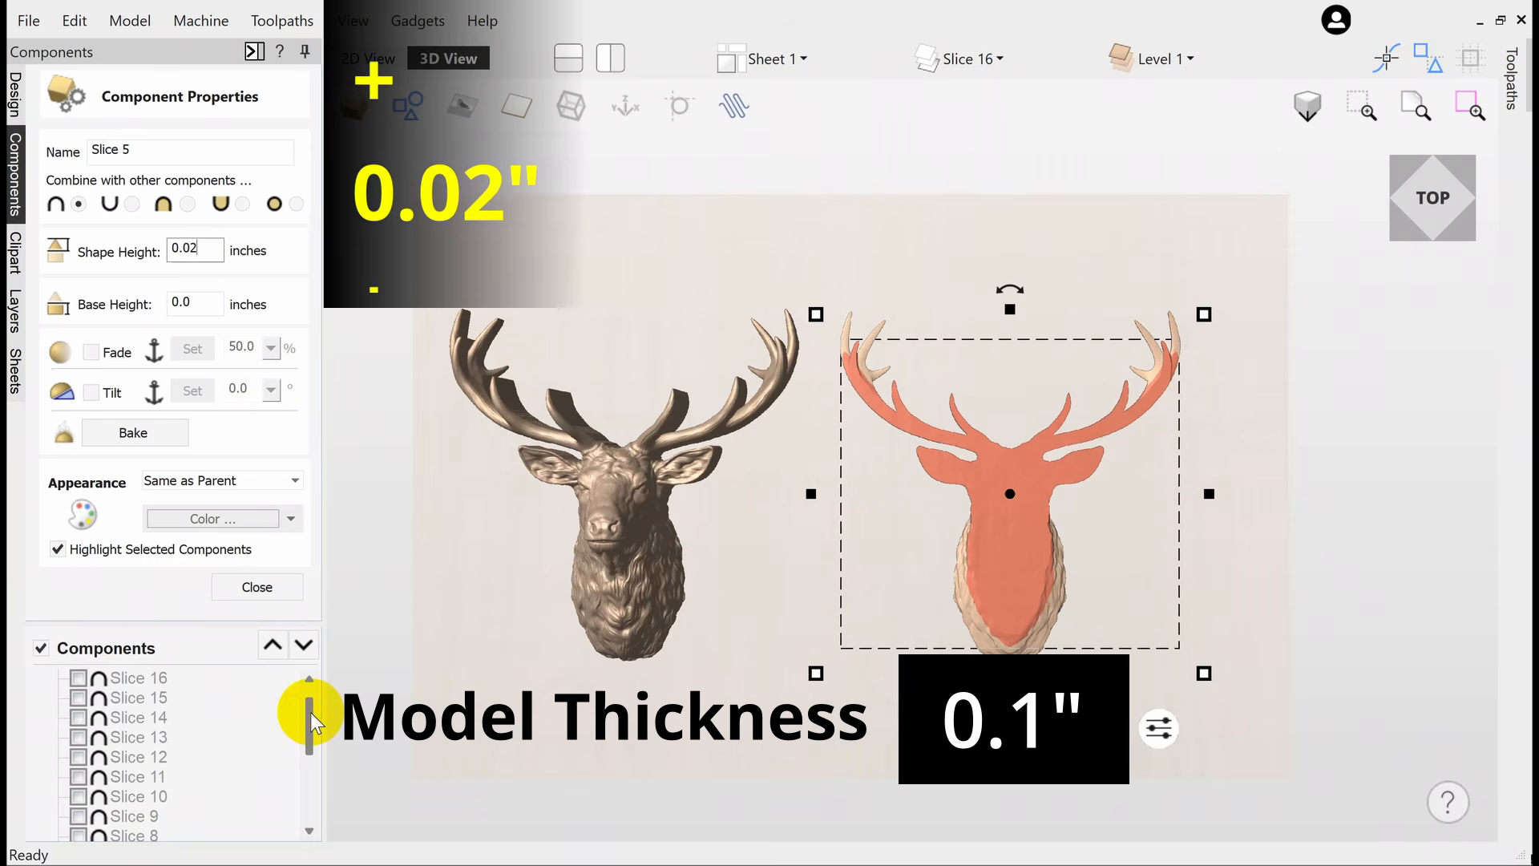
Show Slice 6 and set its shape height to 0.02 inches.
{"action": "left_click_drag", "start_coordinate": [309, 714], "coordinate": [306, 739]}
{"action": "left_click", "coordinate": [126, 792]}
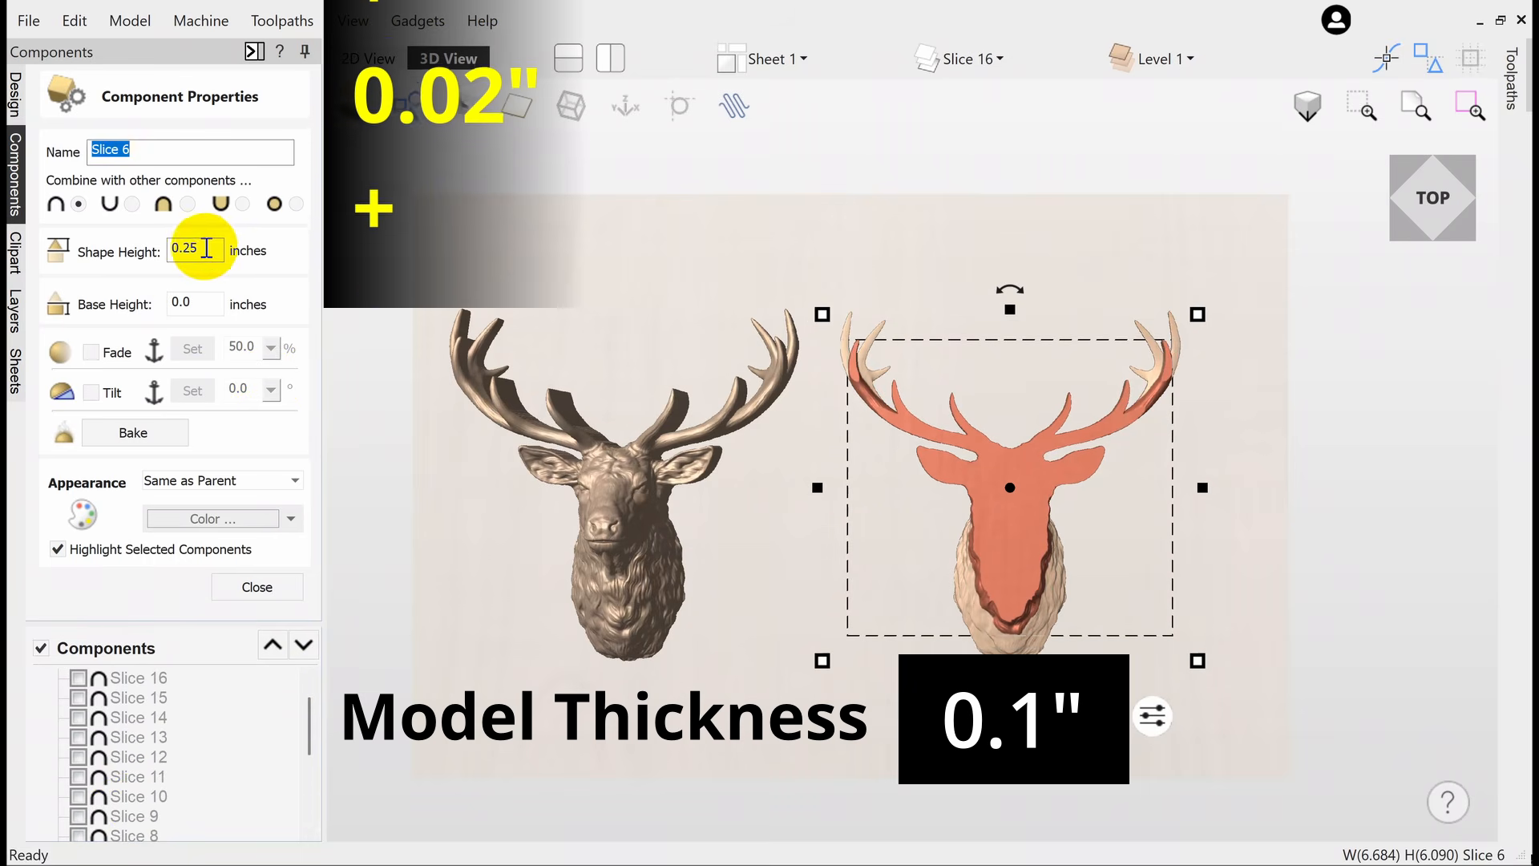
{"action": "left_click", "coordinate": [207, 248]}
{"action": "key", "text": "BackSpace"}
{"action": "key", "text": "BackSpace"}
{"action": "type", "text": "02"}
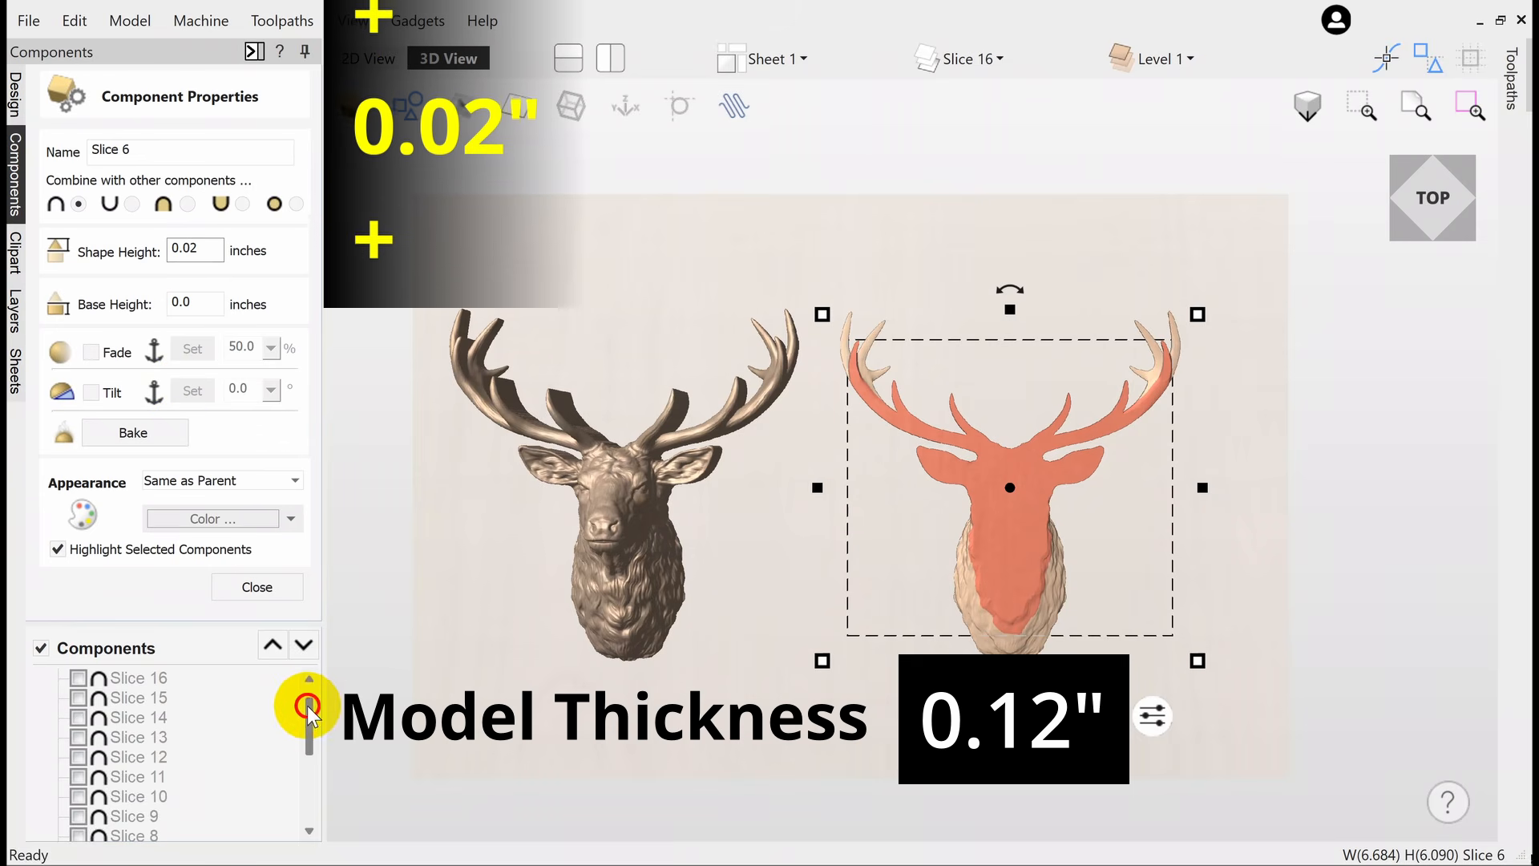
Show Slice 7 and set its shape height to 0.02 inches.
{"action": "left_click_drag", "start_coordinate": [303, 711], "coordinate": [304, 729]}
{"action": "left_click", "coordinate": [96, 814]}
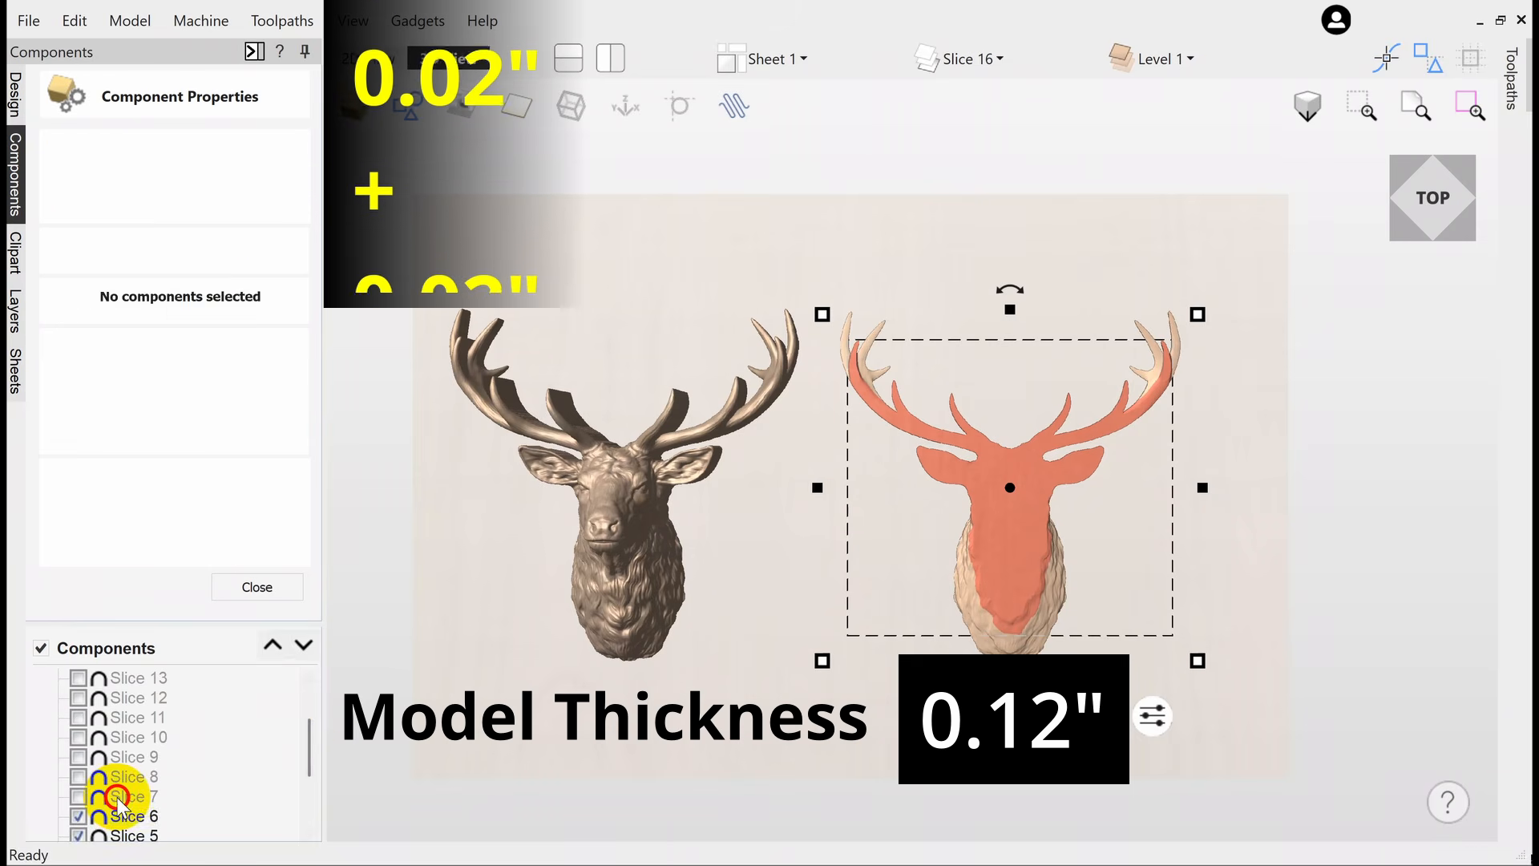
{"action": "left_click", "coordinate": [112, 796]}
{"action": "left_click", "coordinate": [202, 249]}
{"action": "key", "text": "BackSpace"}
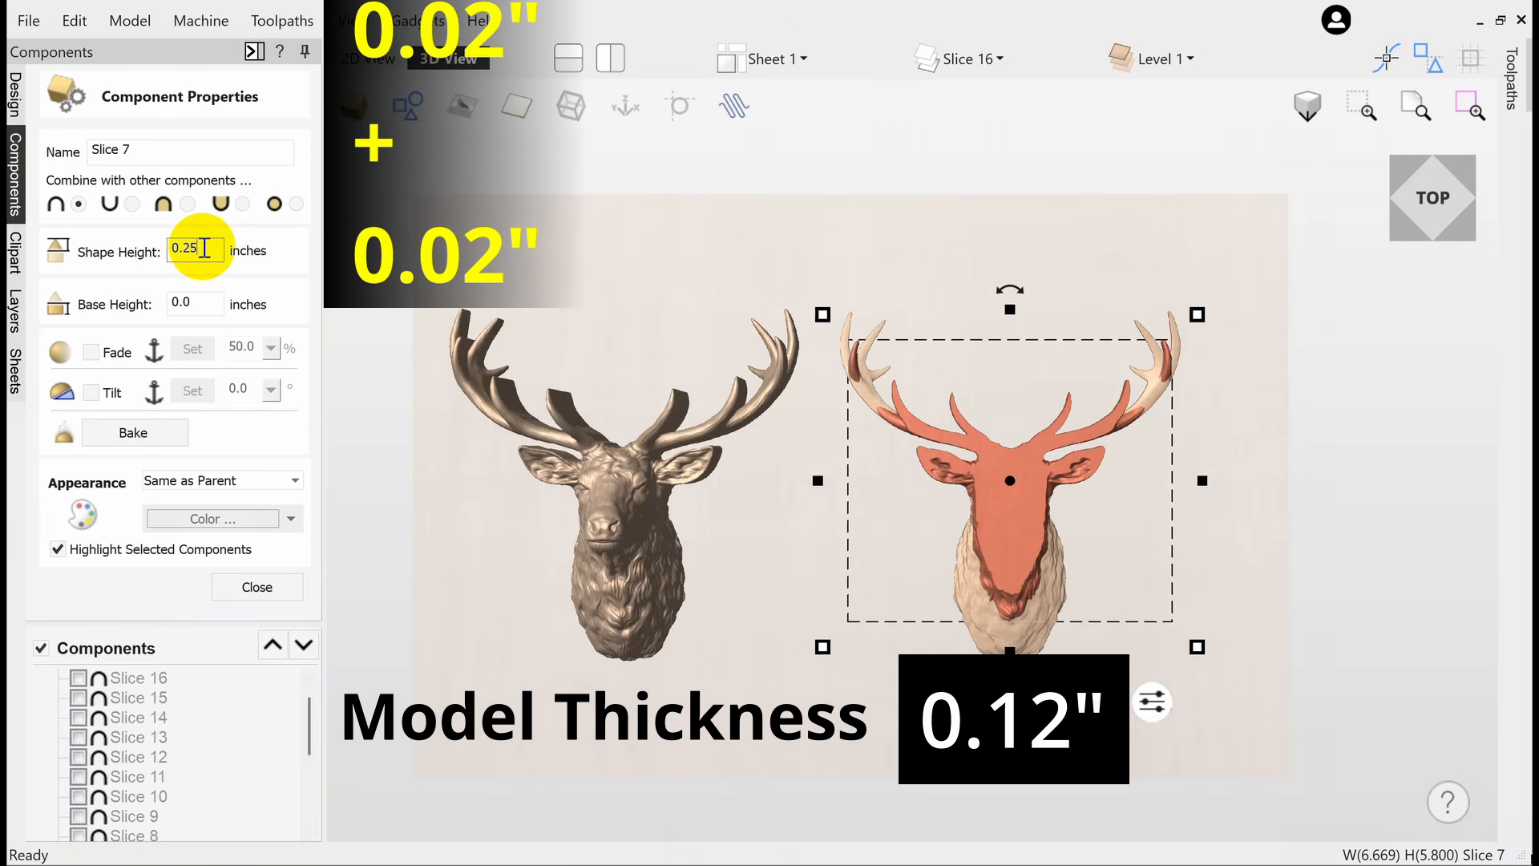
{"action": "key", "text": "BackSpace"}
{"action": "type", "text": "02"}
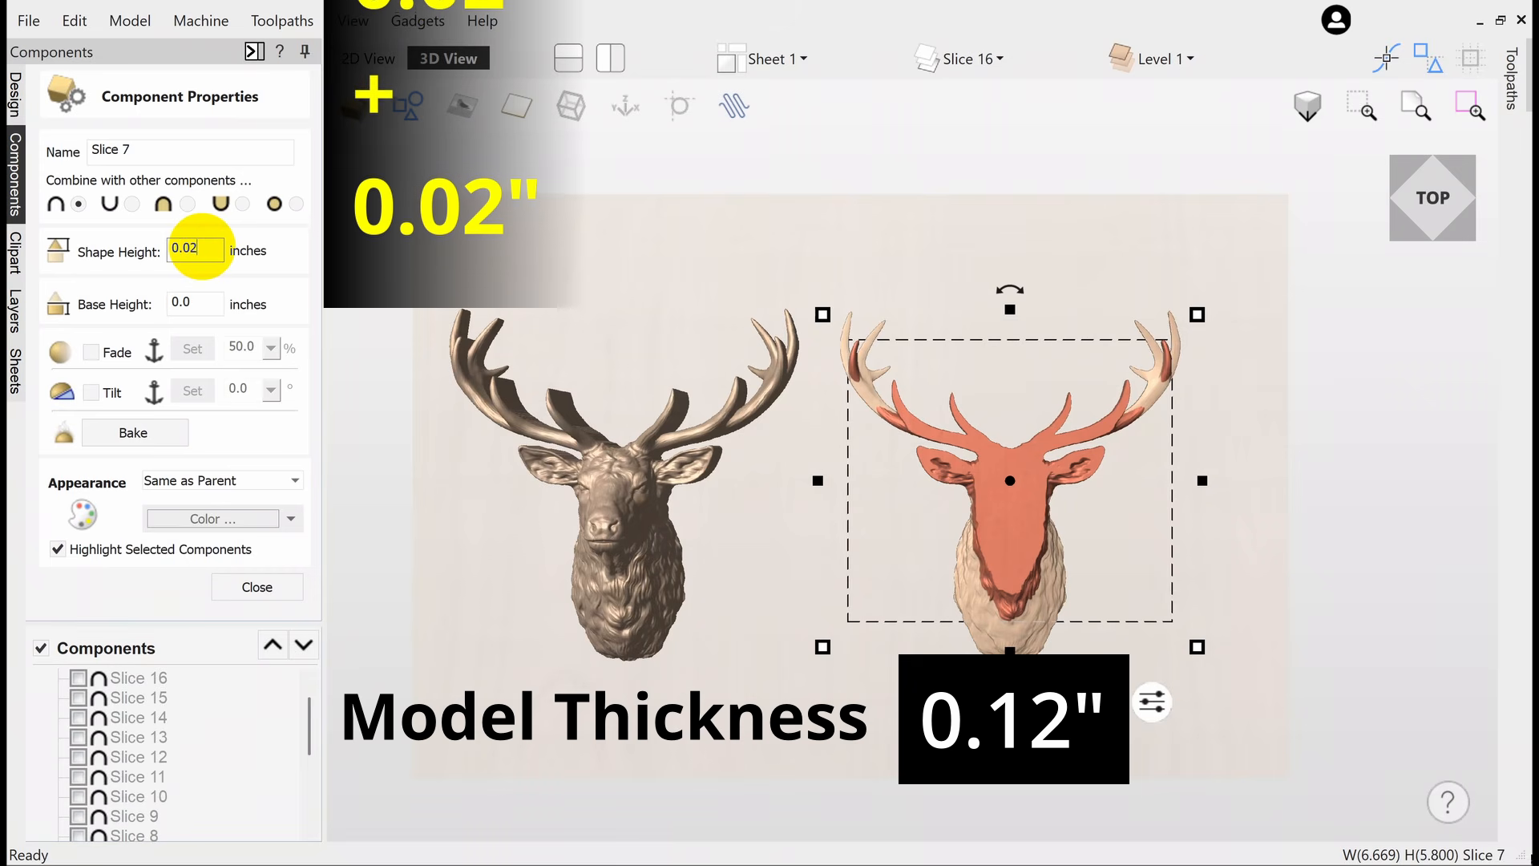
{"action": "key", "text": "Return"}
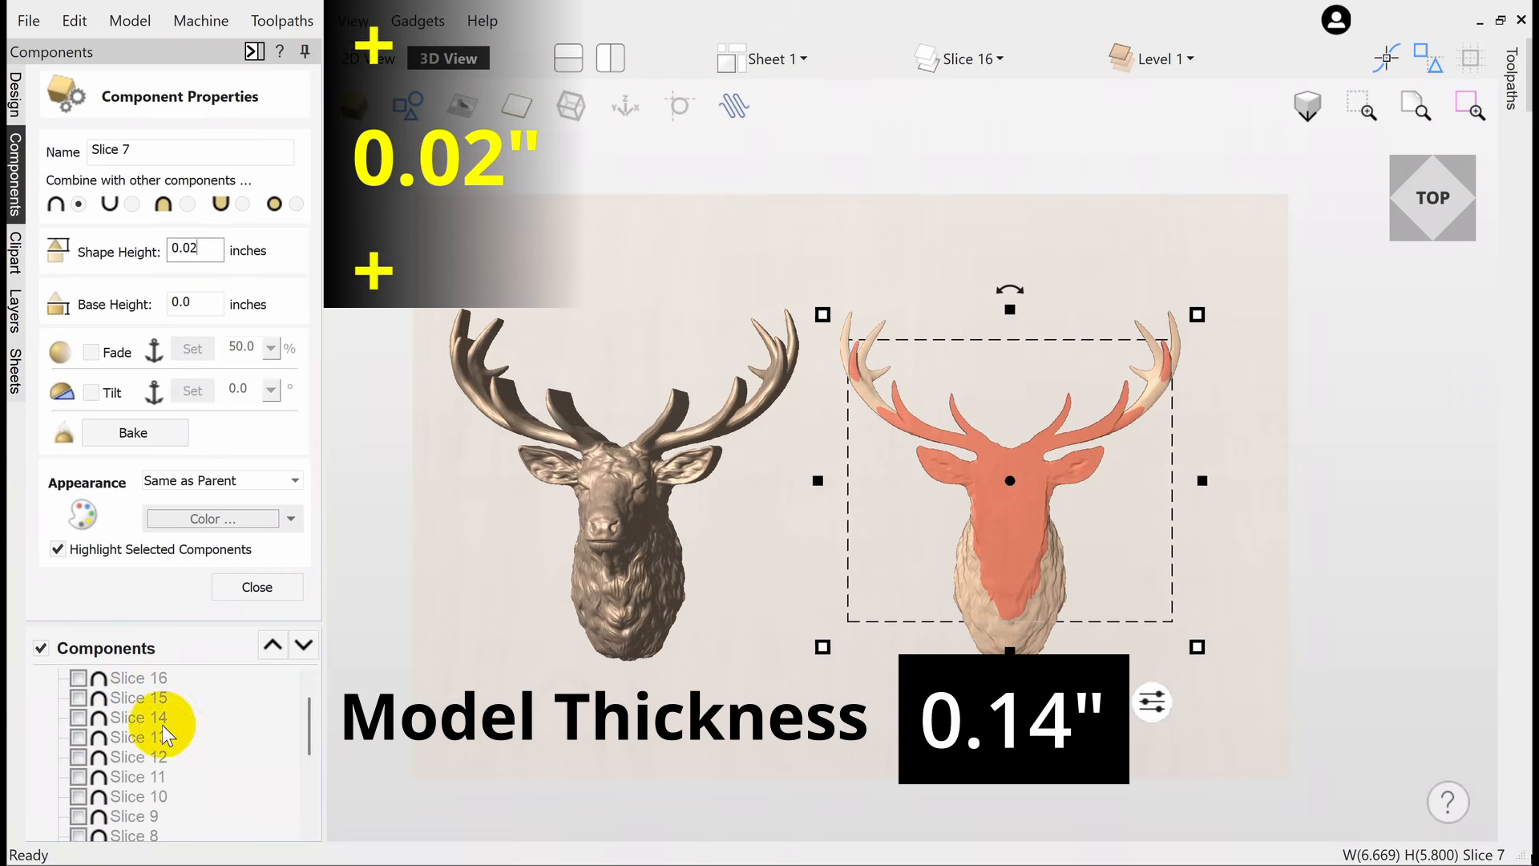
Show Slice 8 and set its shape height to 0.03 inches.
{"action": "key", "text": "Escape"}
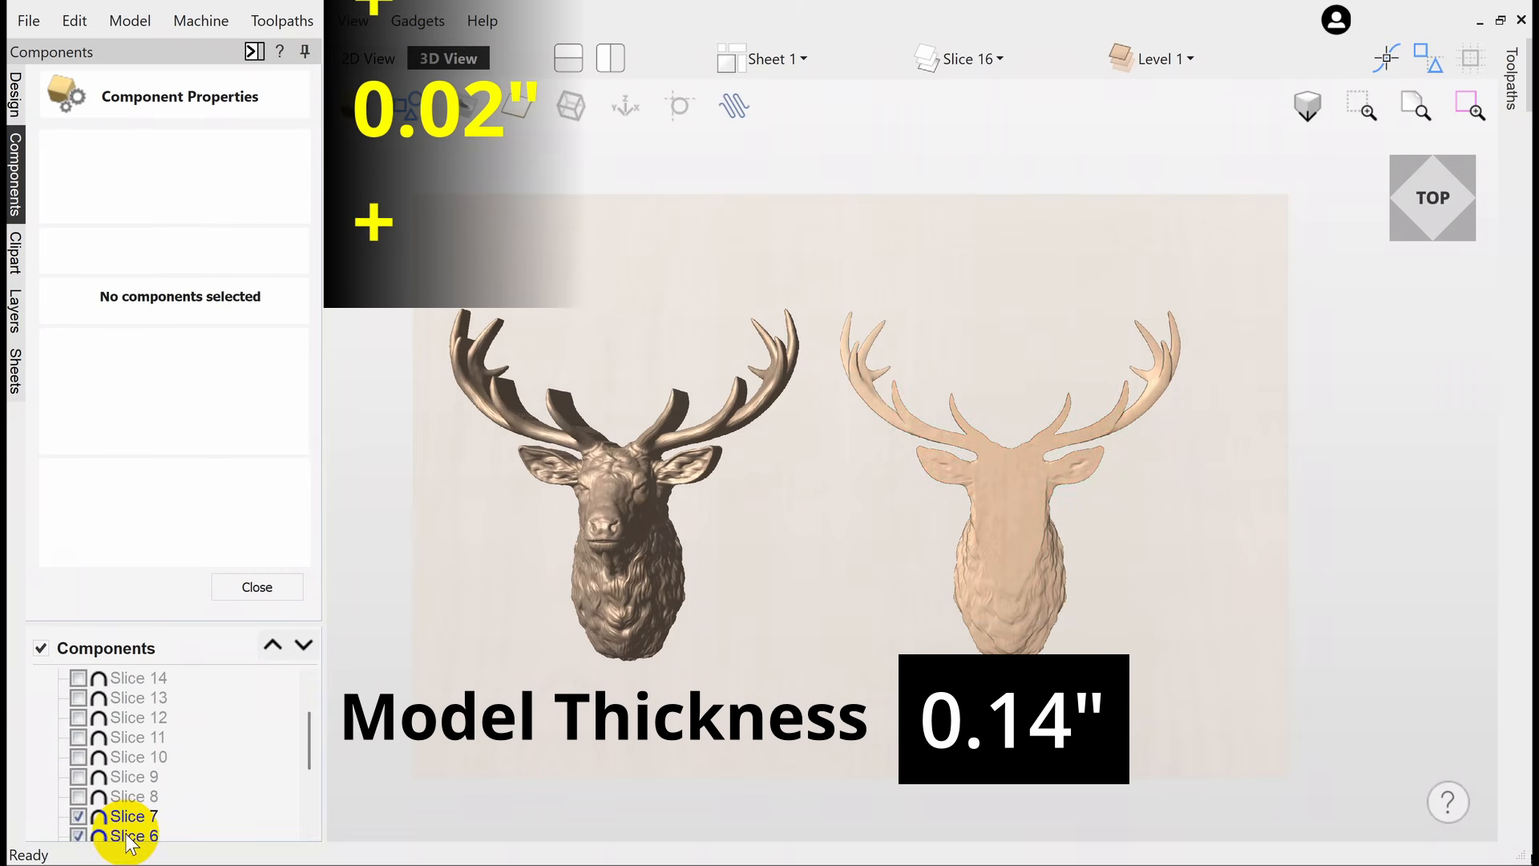
{"action": "left_click", "coordinate": [128, 836]}
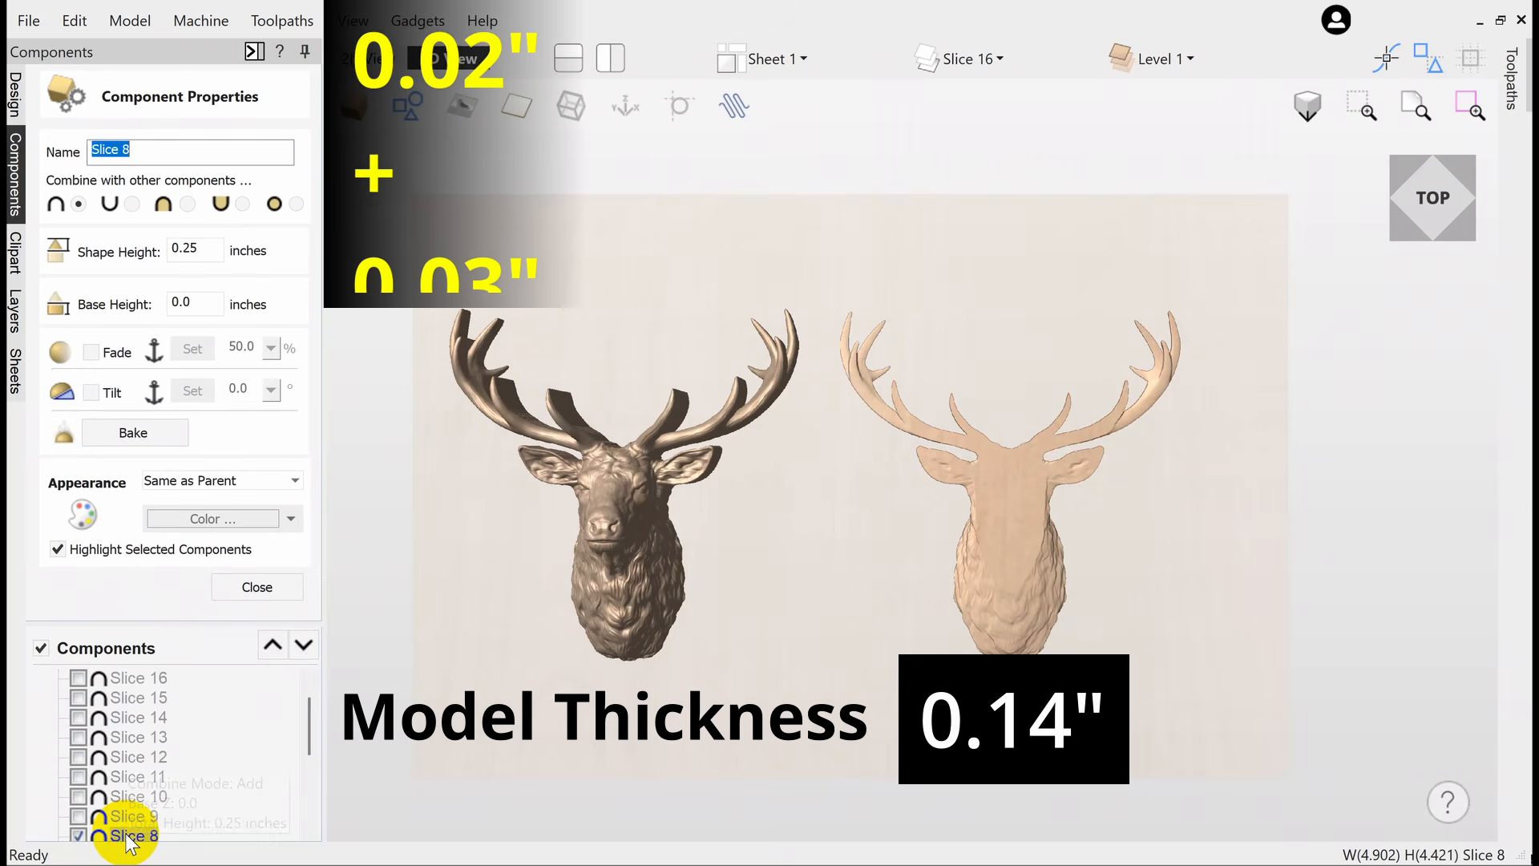
{"action": "left_click", "coordinate": [206, 240]}
{"action": "key", "text": "BackSpace"}
{"action": "key", "text": "BackSpace"}
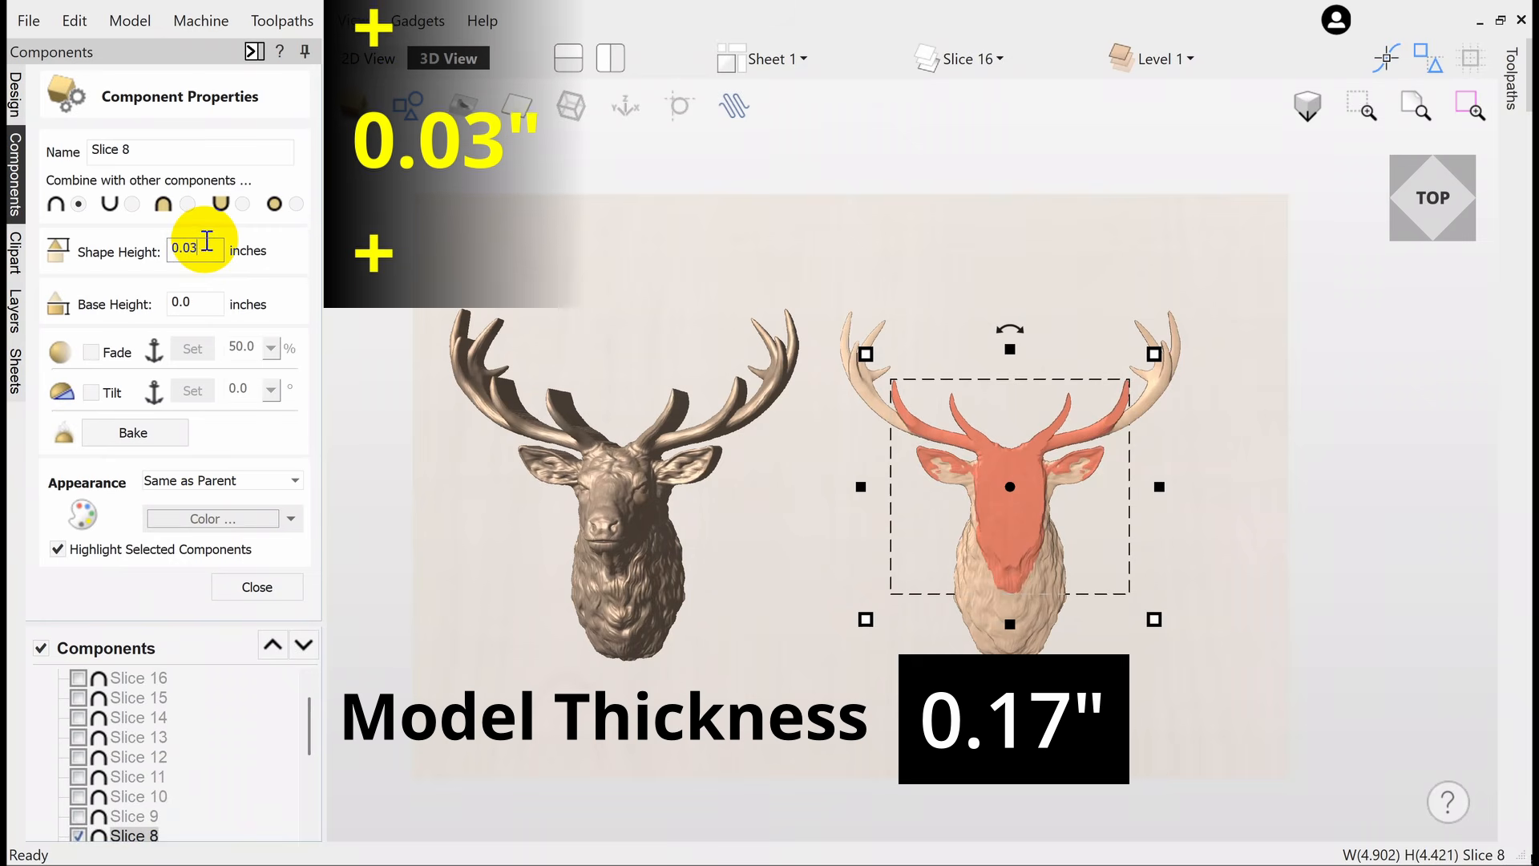
Show Slice 9 and set its shape height to 0.03 inches.
{"action": "left_click", "coordinate": [119, 814]}
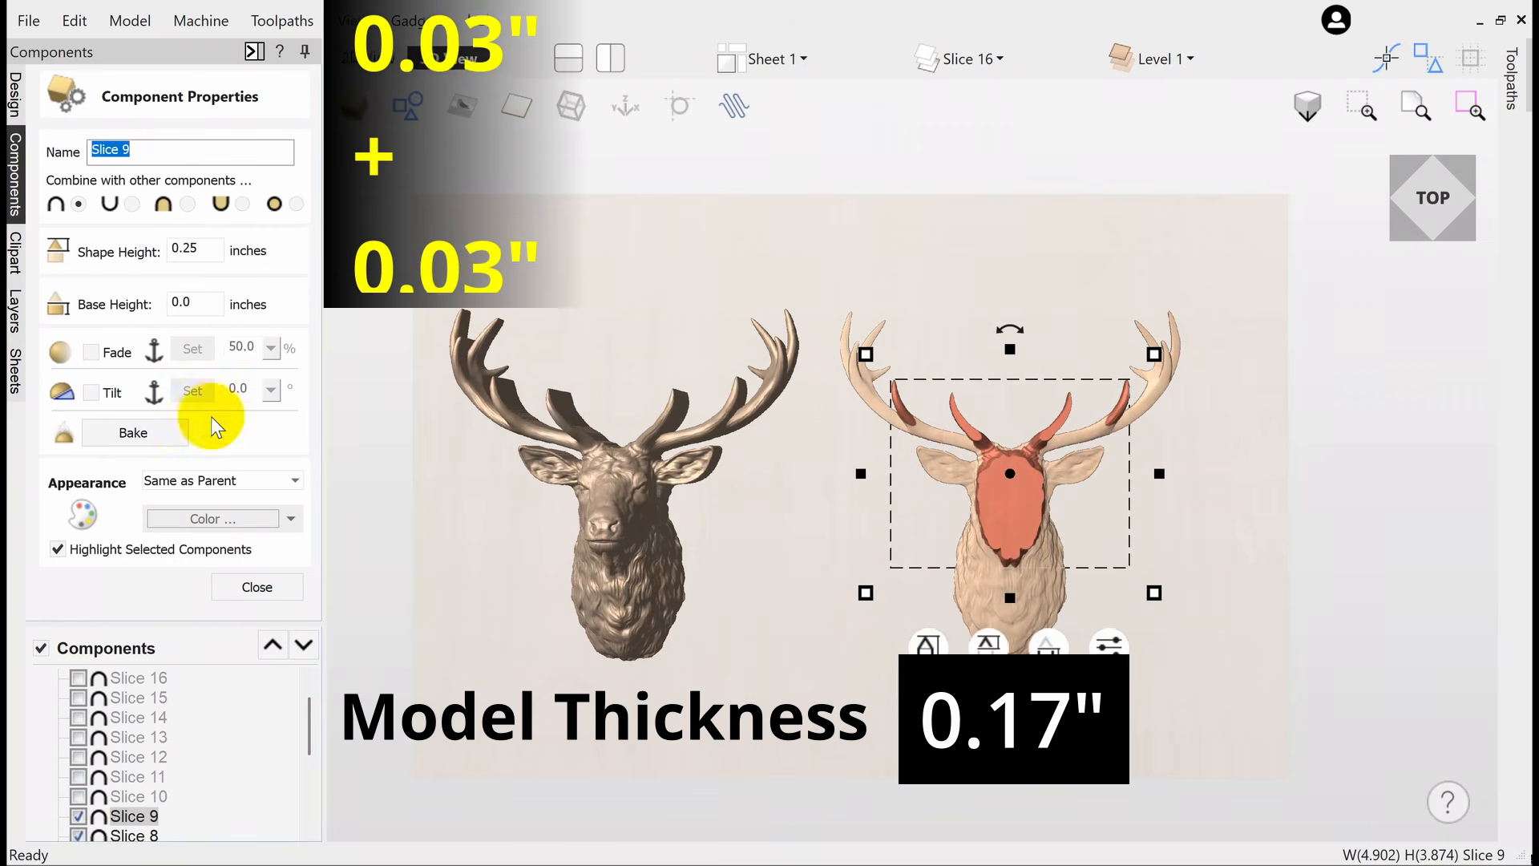
{"action": "left_click", "coordinate": [214, 247]}
{"action": "key", "text": "BackSpace"}
{"action": "key", "text": "BackSpace"}
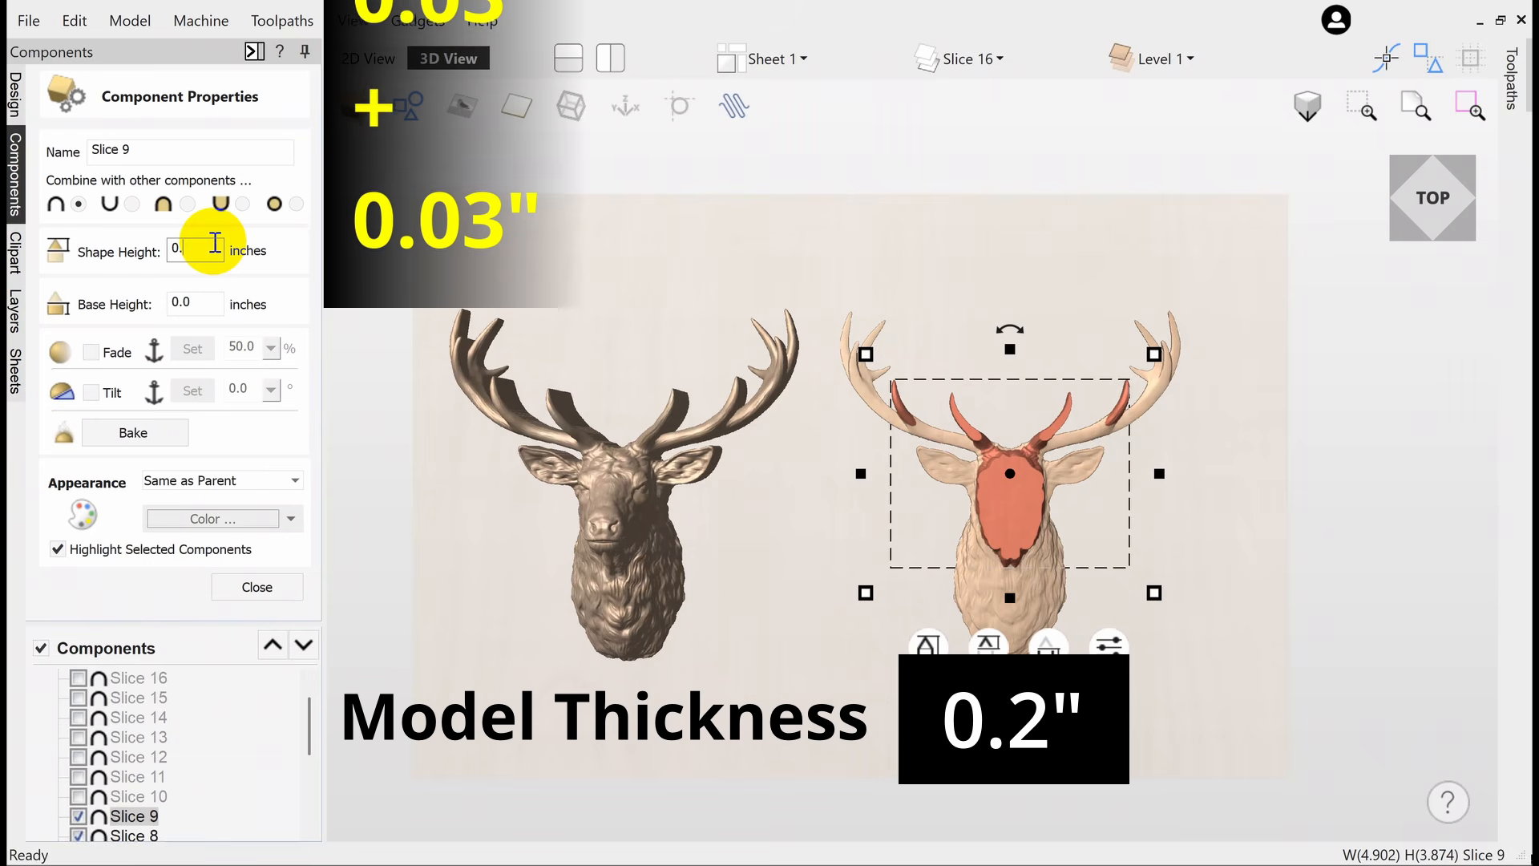
{"action": "type", "text": "03"}
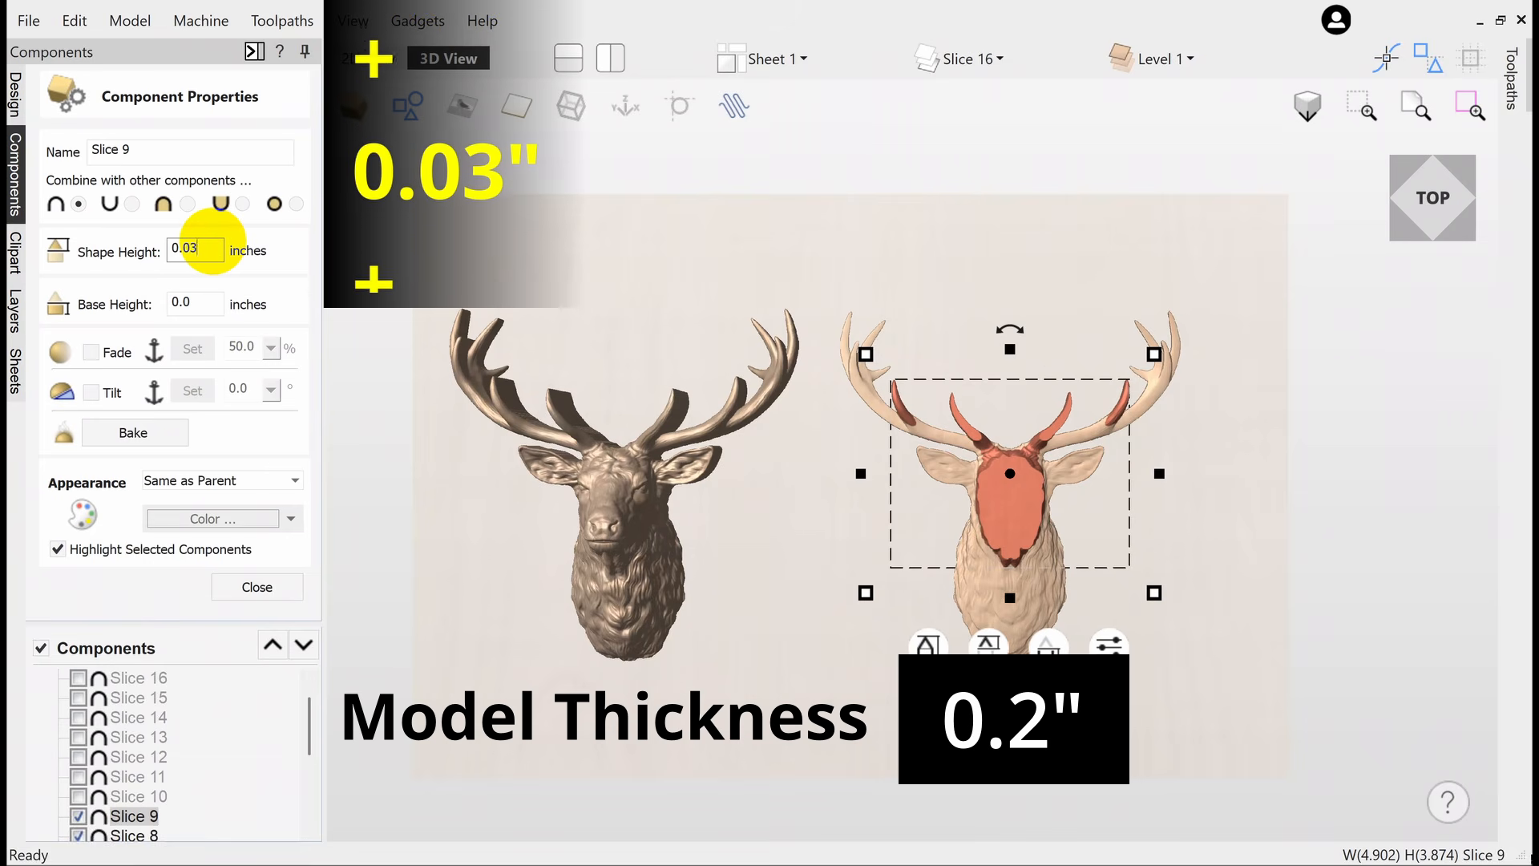
Show Slice 10 and set its shape height to 0.04 inches.
{"action": "left_click", "coordinate": [117, 802]}
{"action": "left_click", "coordinate": [112, 796]}
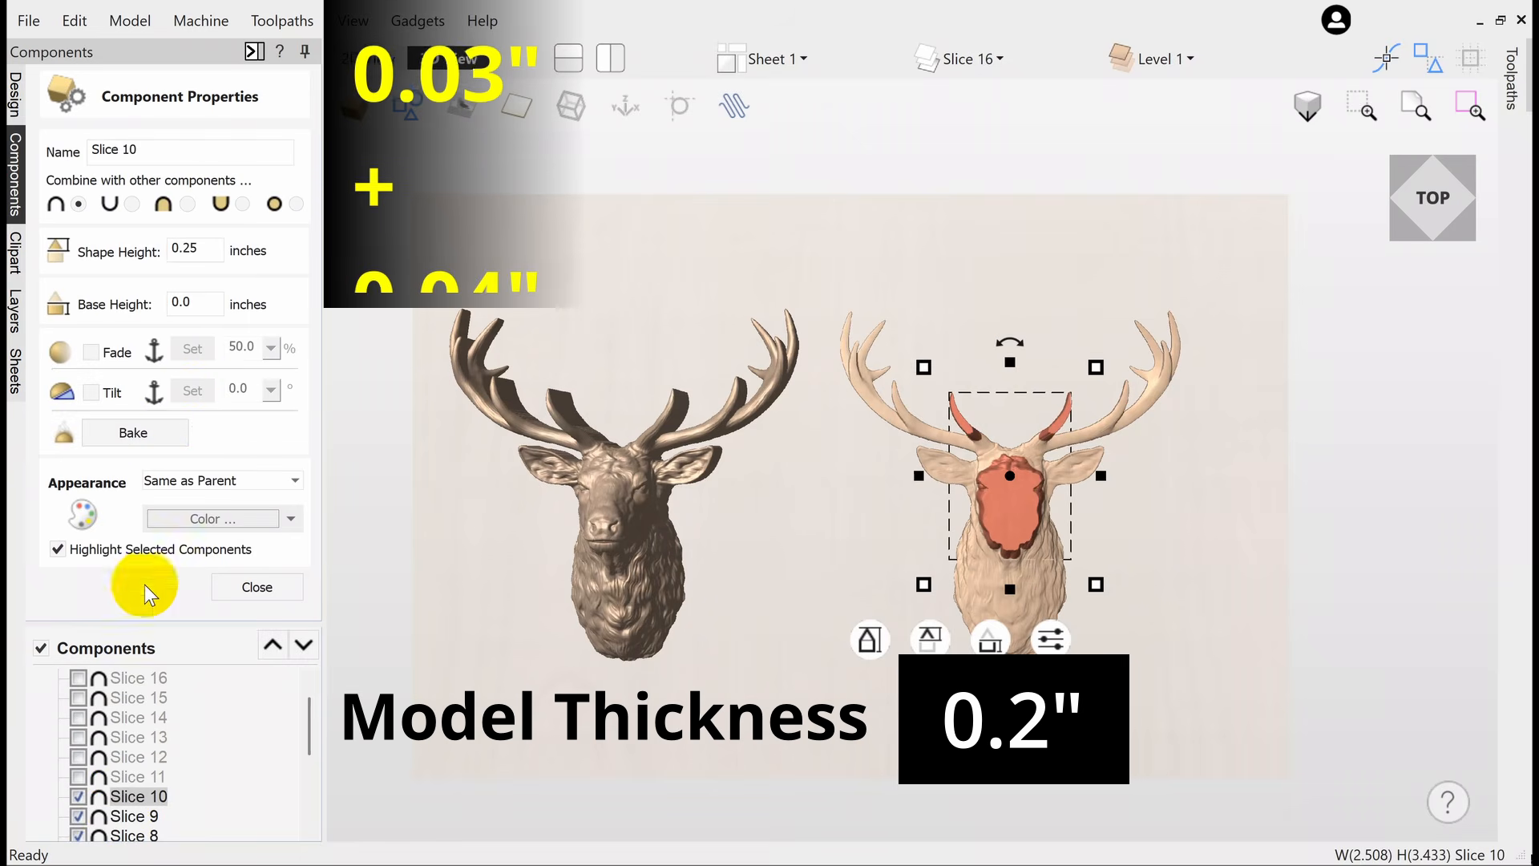
{"action": "double_click", "coordinate": [192, 248]}
{"action": "type", "text": "0.04"}
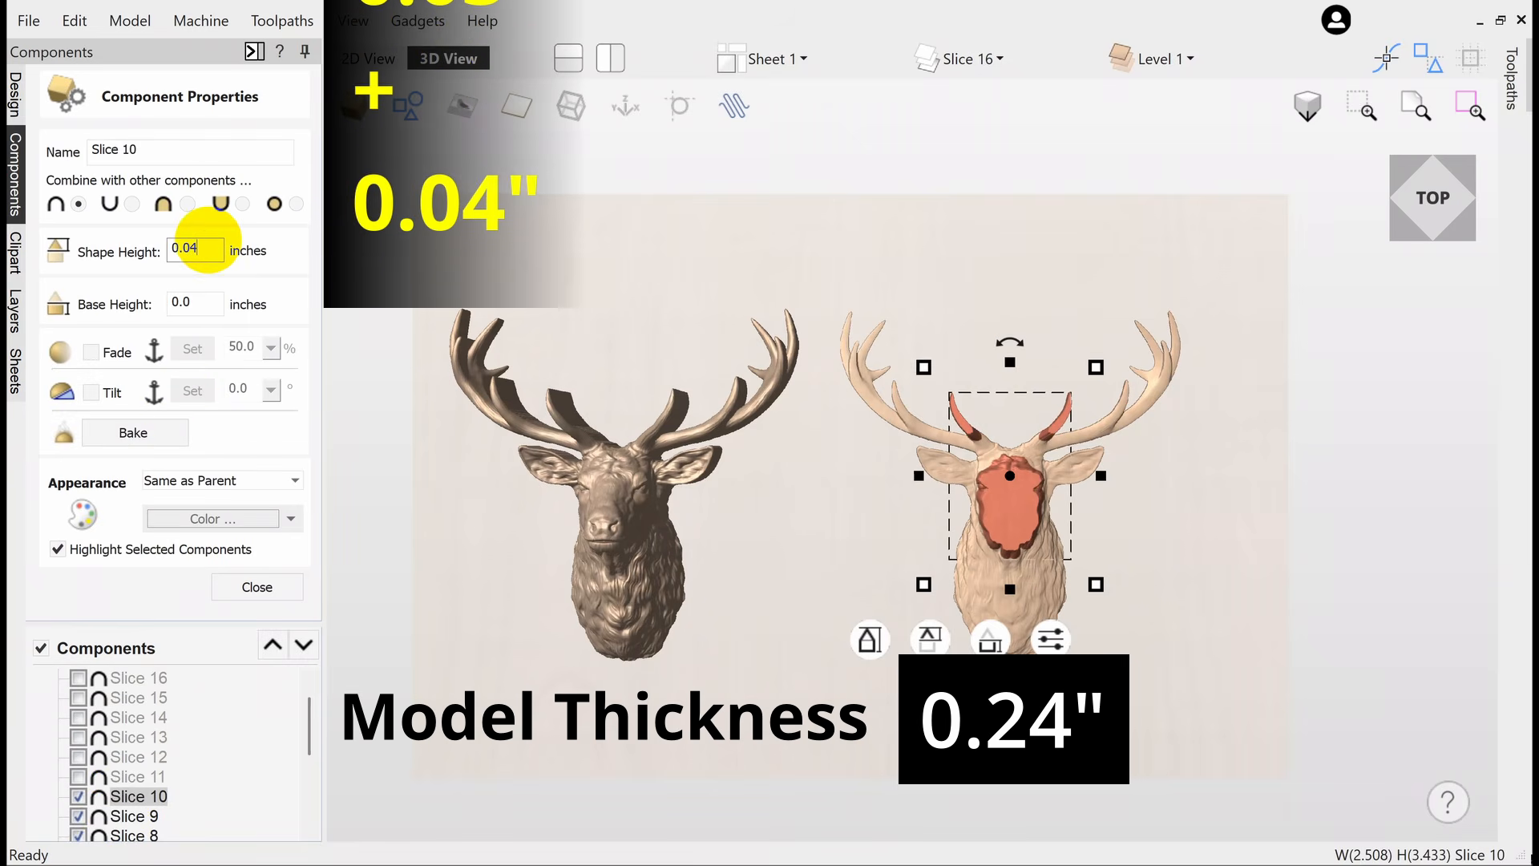
Show Slice 11 and set its shape height to 0.04 inches.
{"action": "left_click", "coordinate": [102, 776]}
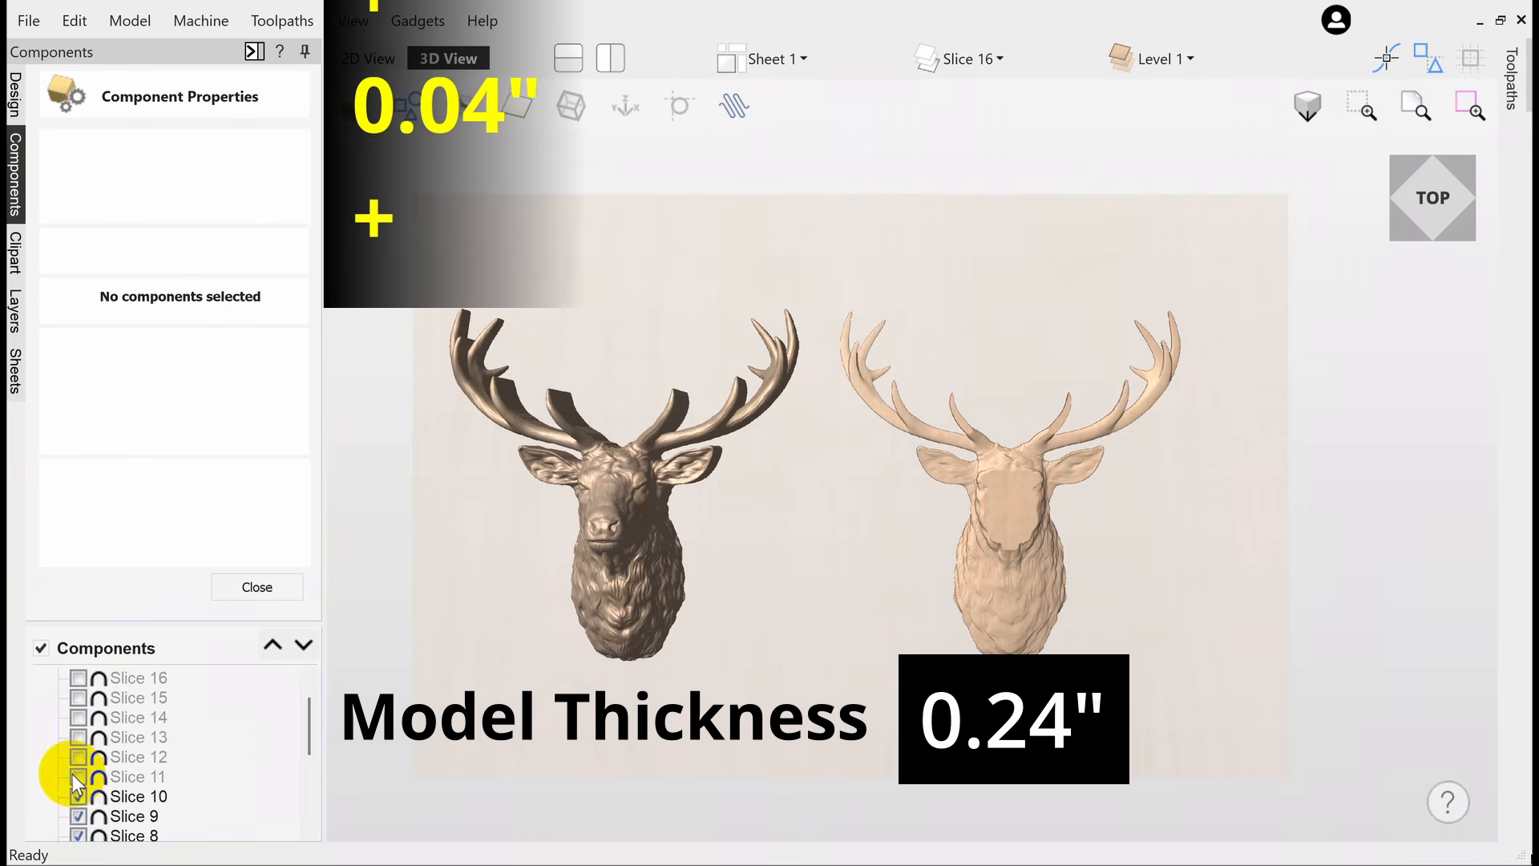
{"action": "left_click", "coordinate": [78, 776]}
{"action": "left_click", "coordinate": [96, 776]}
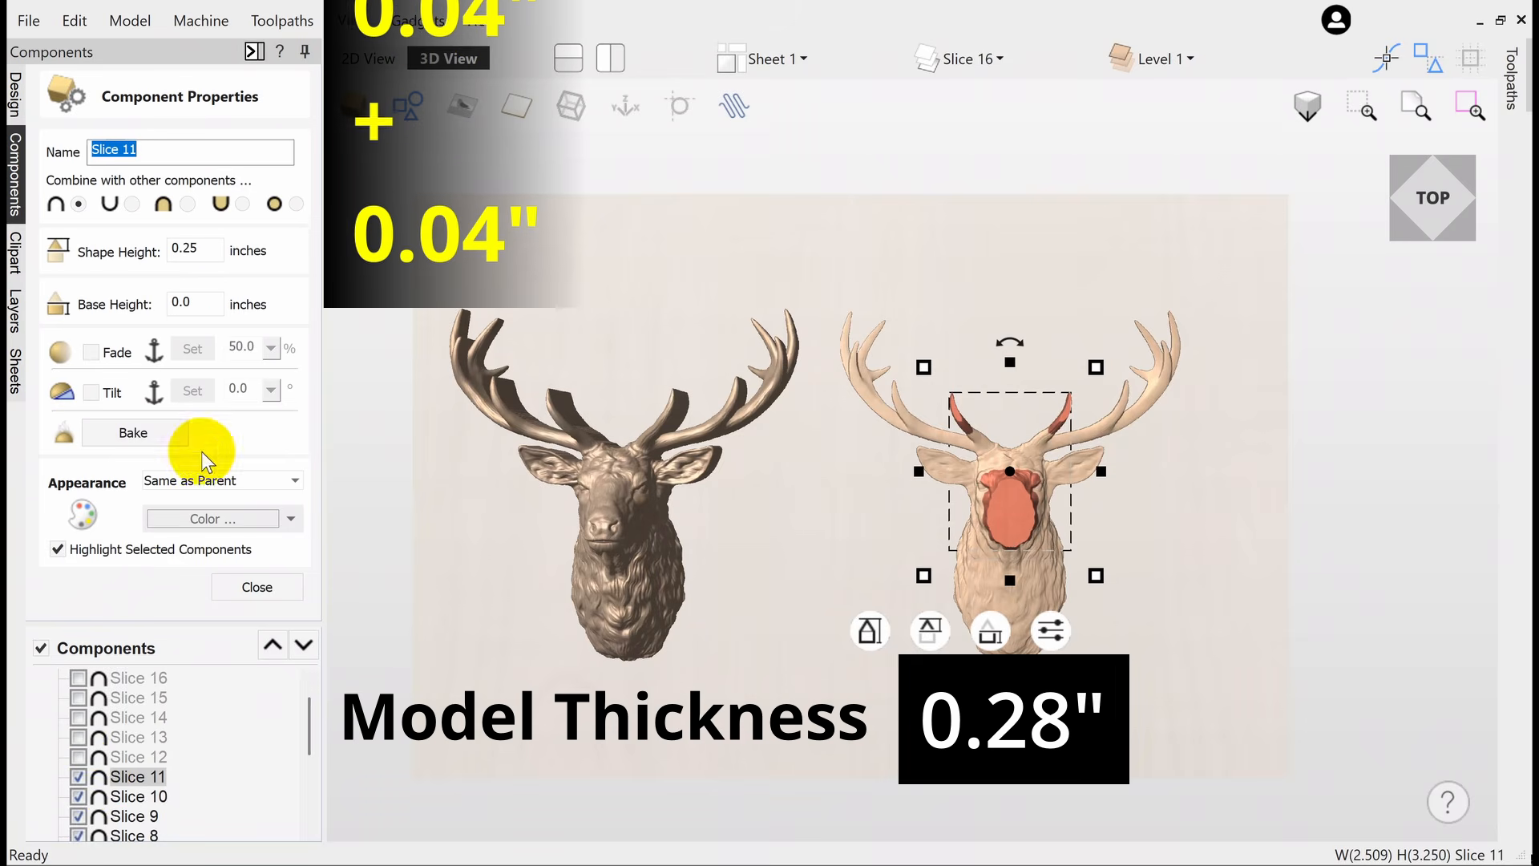
{"action": "left_click", "coordinate": [211, 242]}
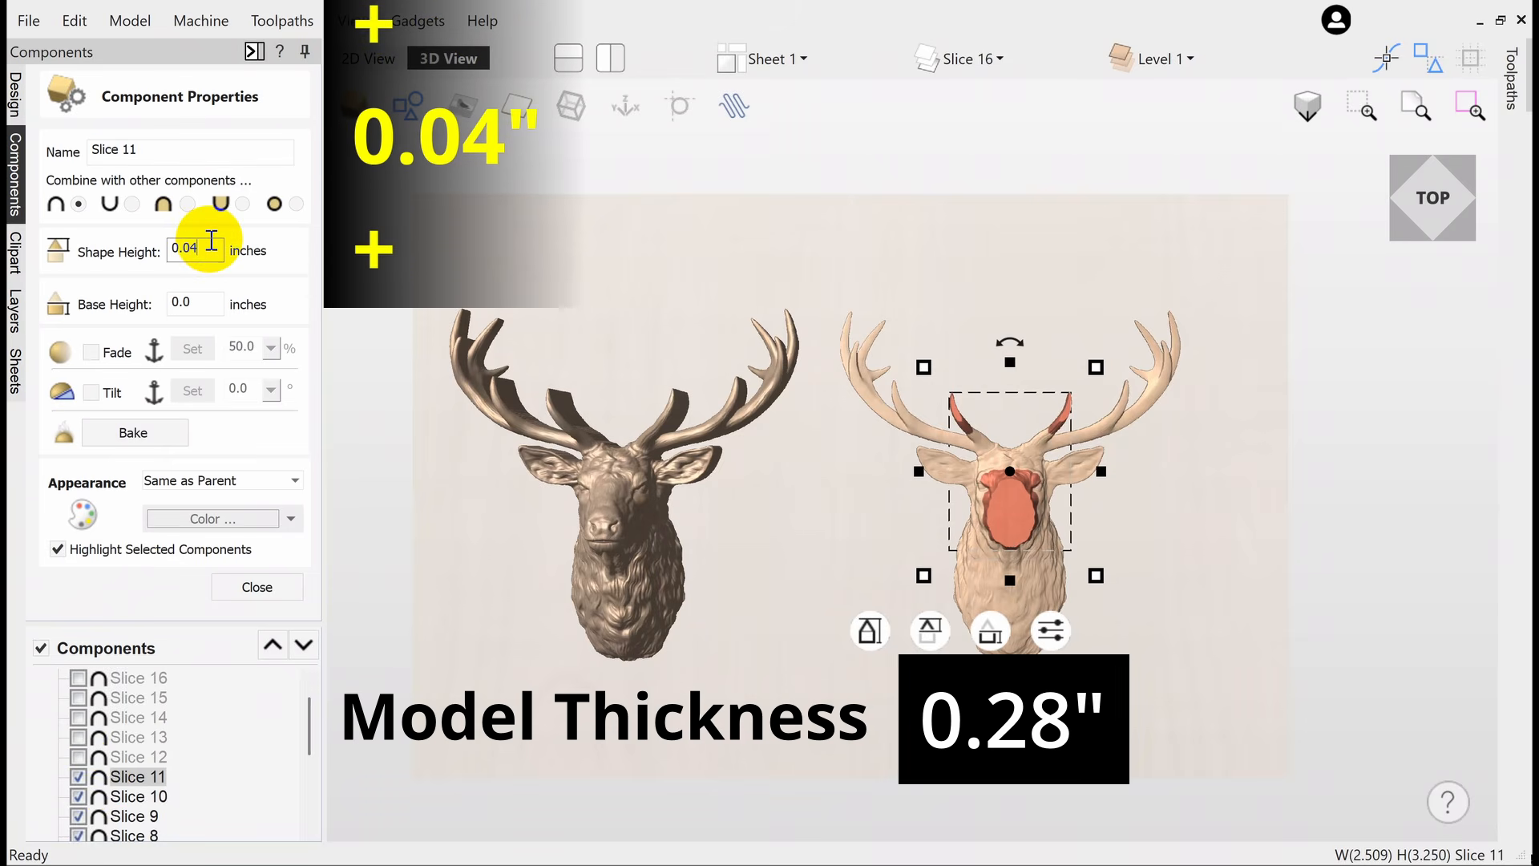
Show Slices 12 and 13, setting their shape heights to 0.05 and 0.07 inches respectively.
{"action": "left_click", "coordinate": [96, 757]}
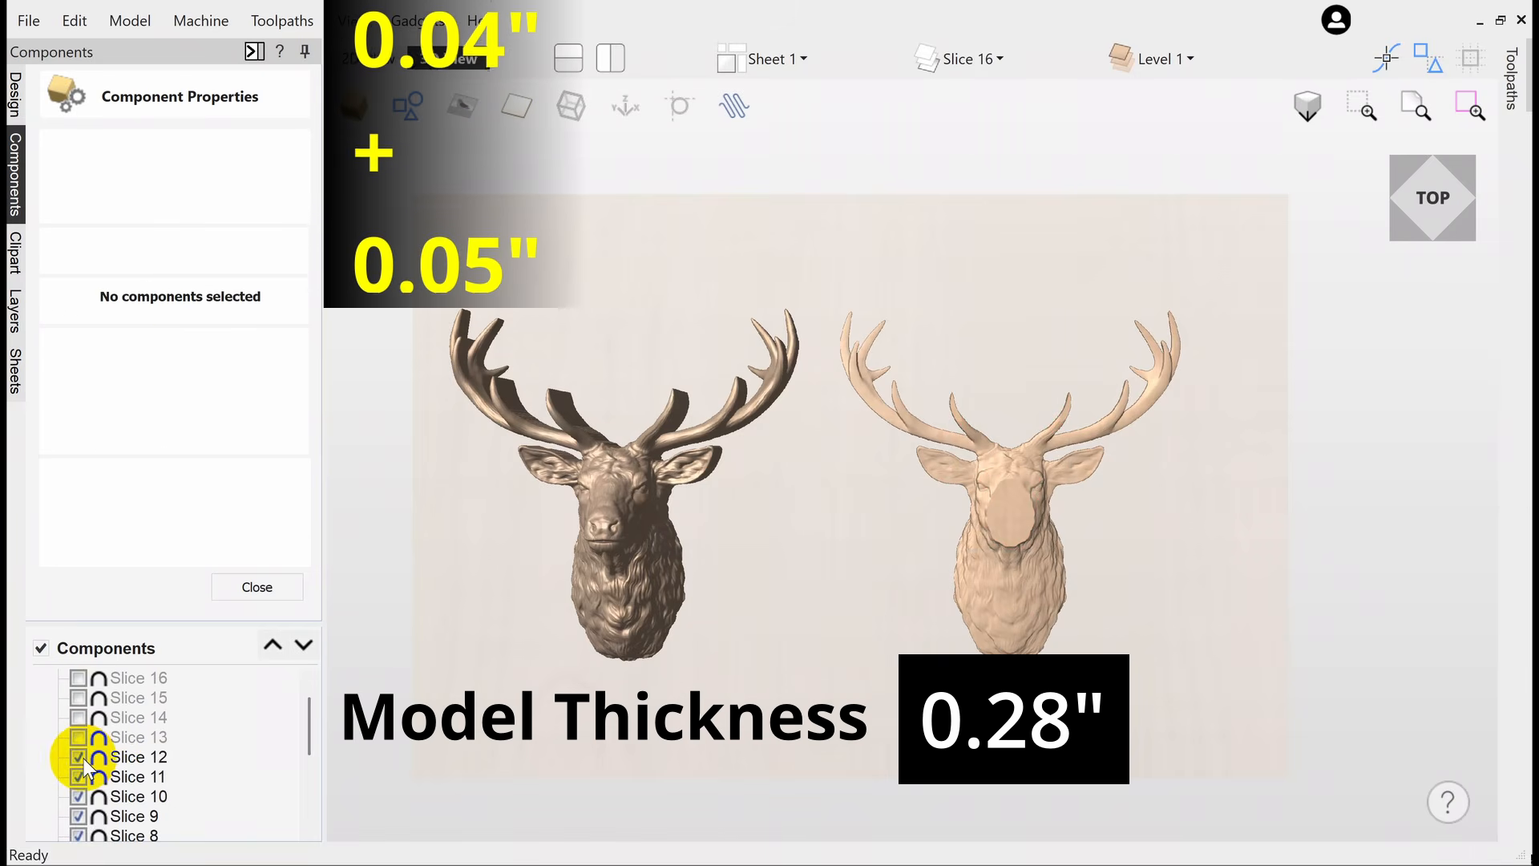
{"action": "left_click", "coordinate": [108, 758]}
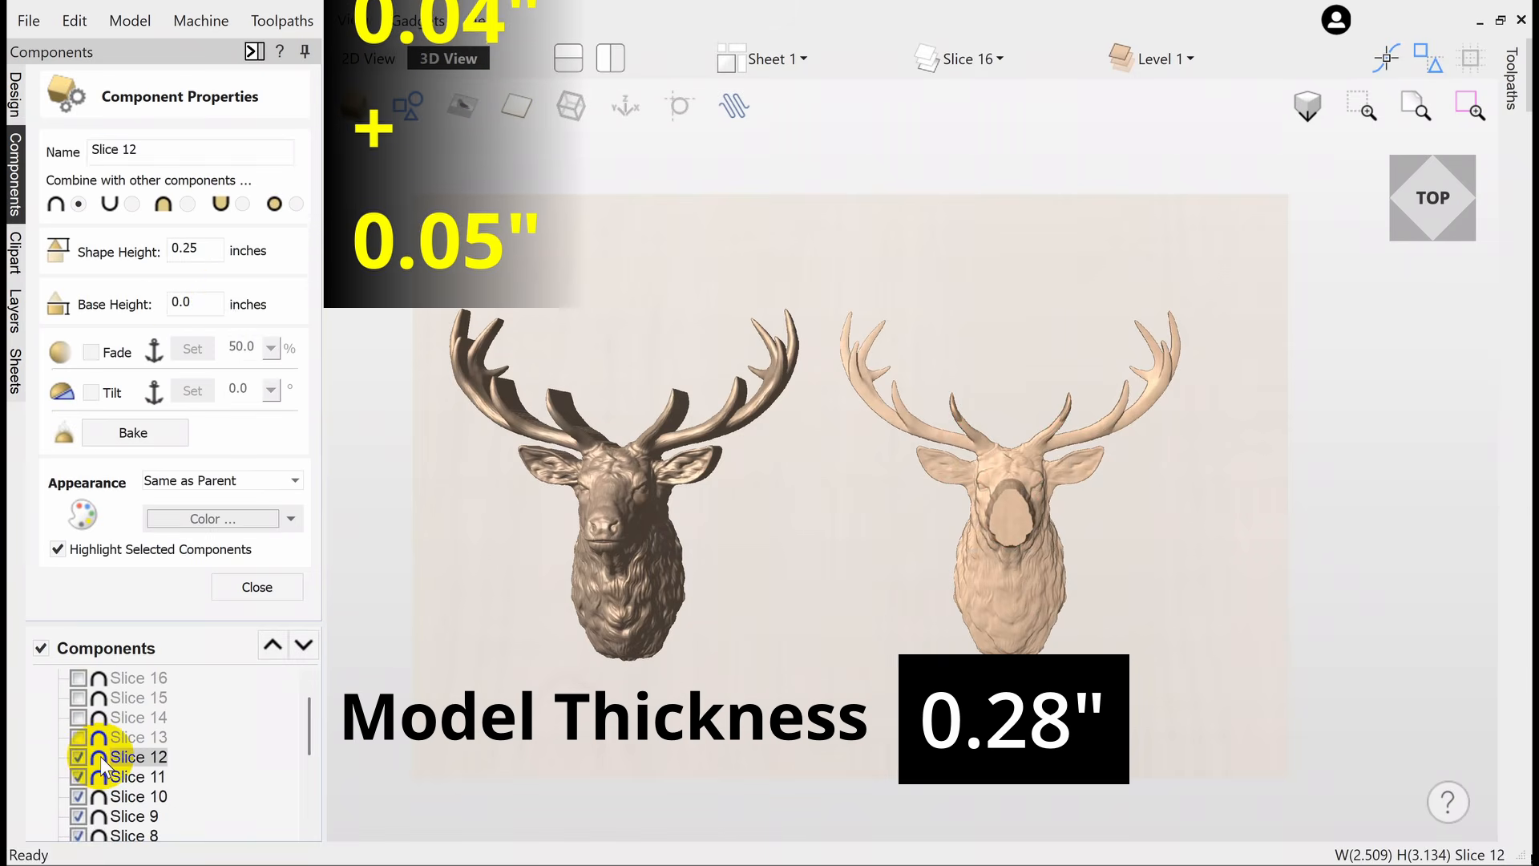
{"action": "left_click", "coordinate": [214, 248]}
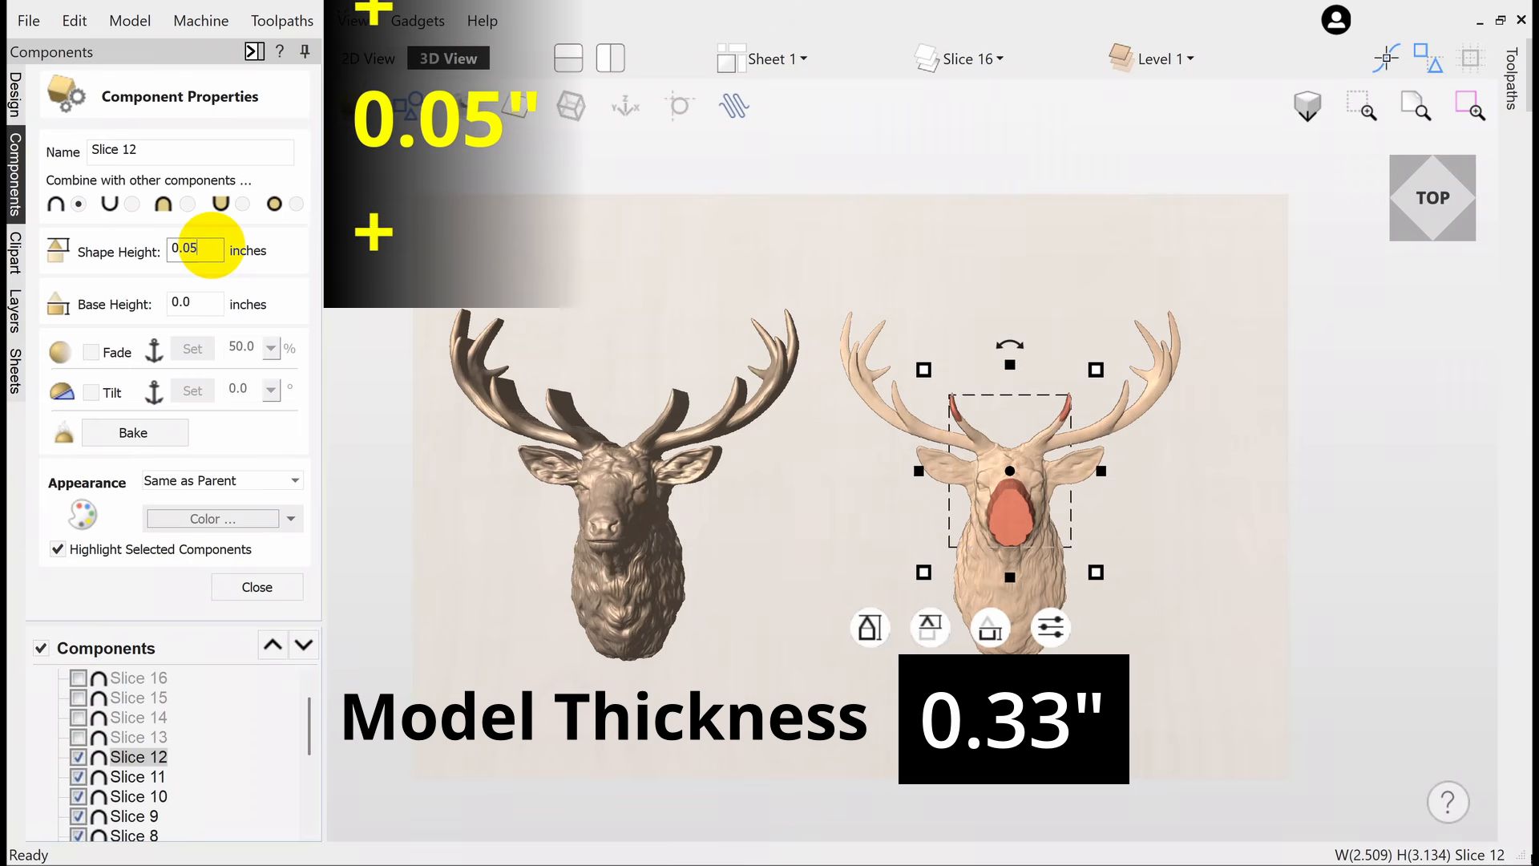
{"action": "left_click", "coordinate": [96, 738]}
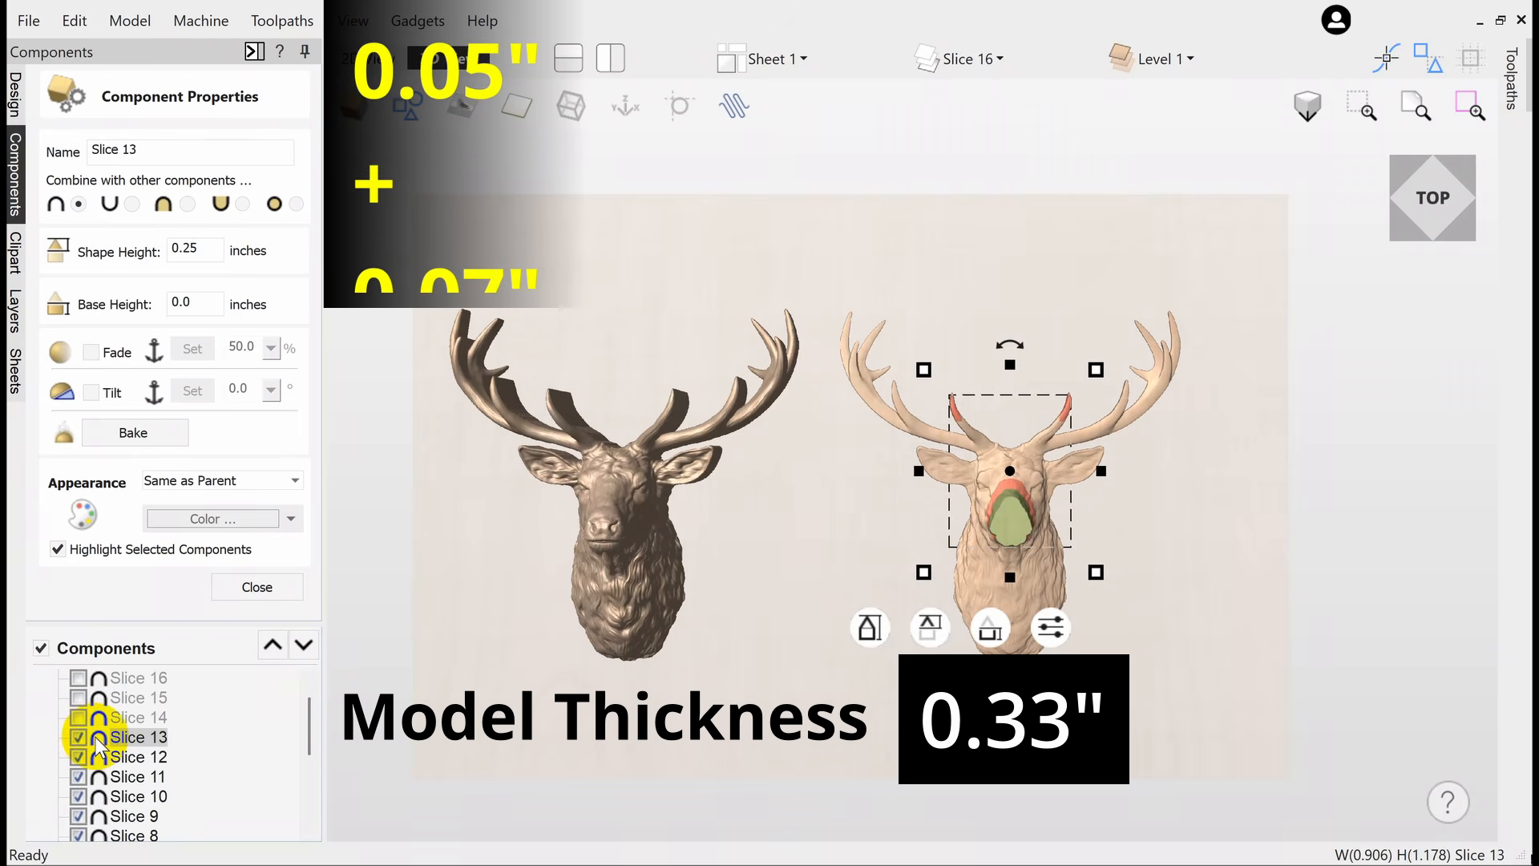
{"action": "left_click", "coordinate": [204, 245]}
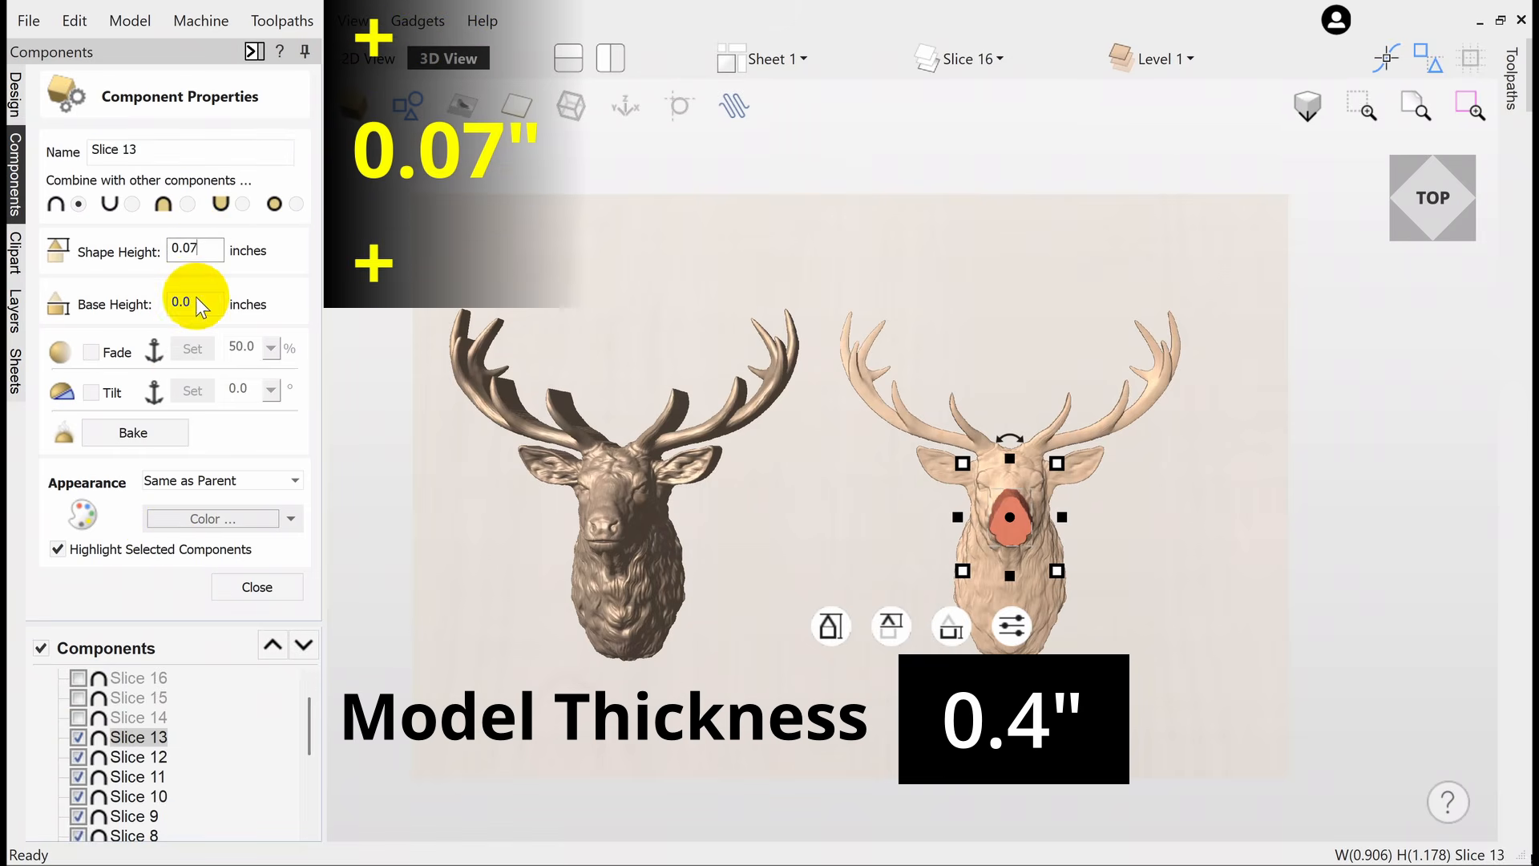
Show Slices 14 and 15, setting their shape heights to 0.1 and 0.15 inches respectively.
{"action": "left_click", "coordinate": [87, 716]}
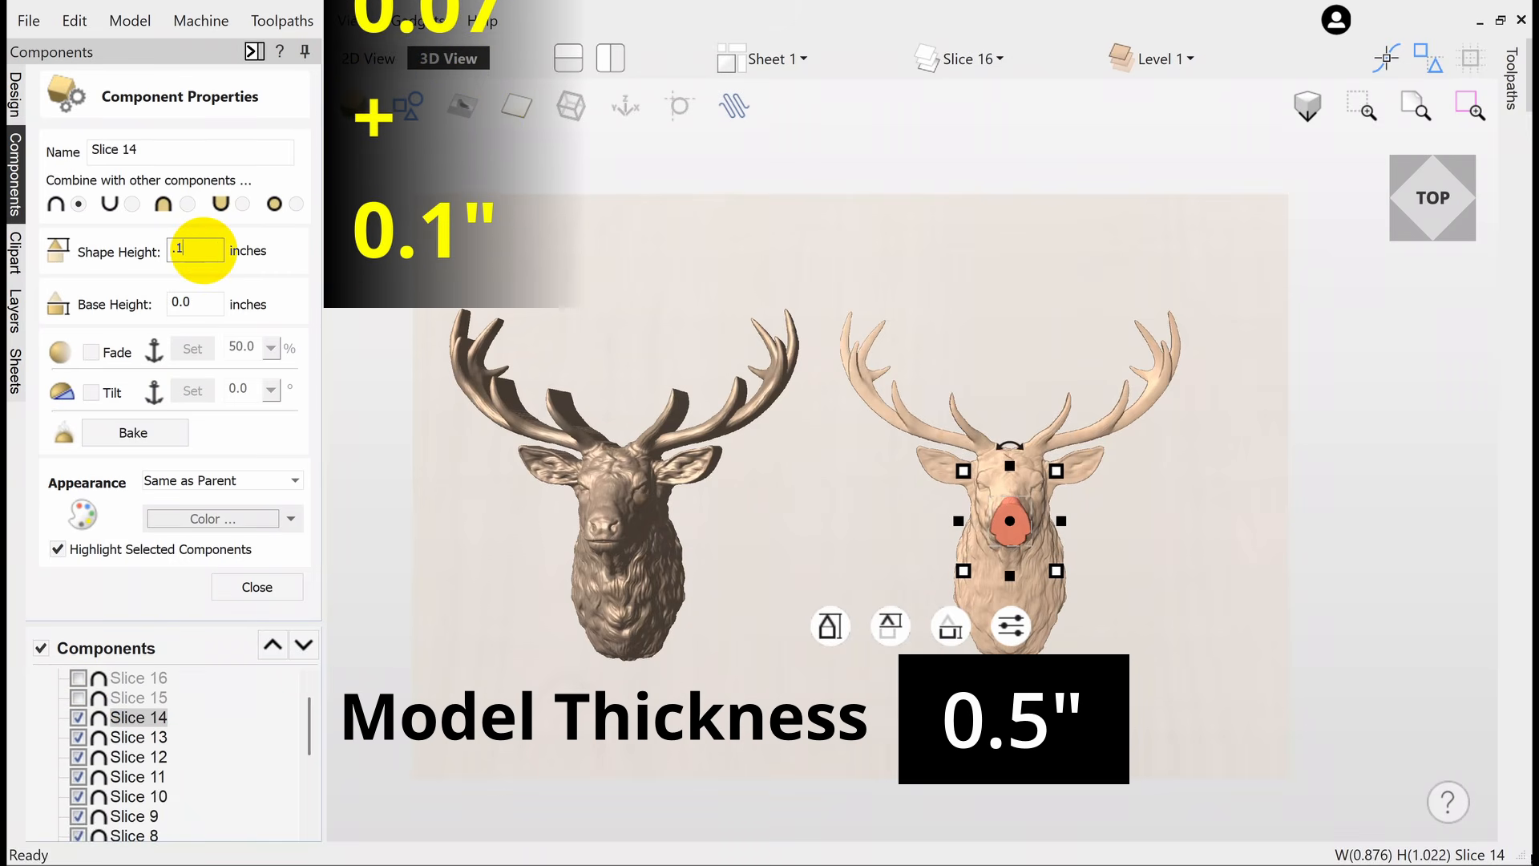
{"action": "left_click", "coordinate": [100, 699]}
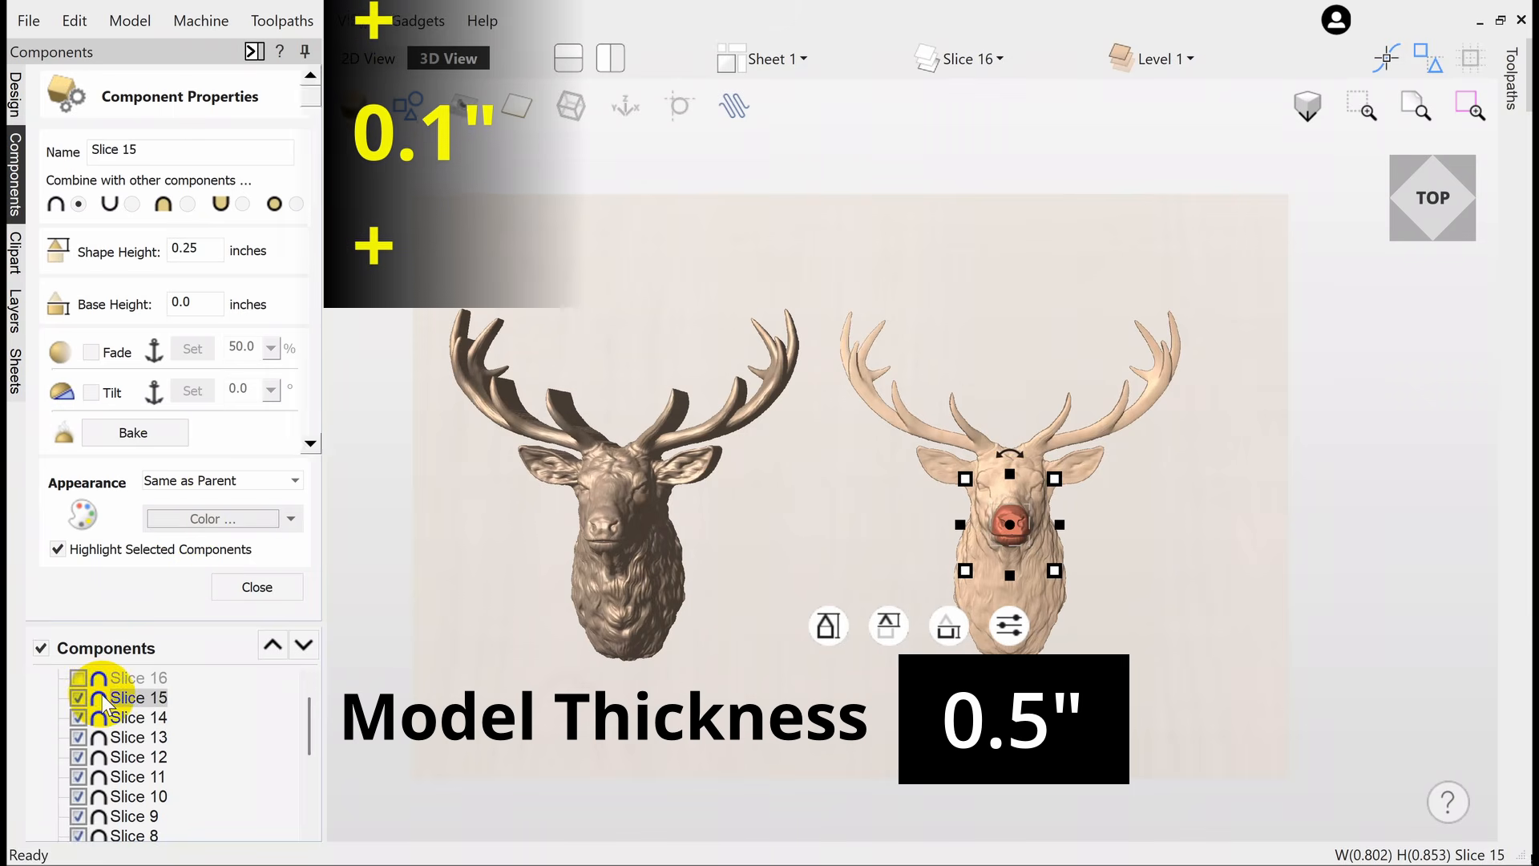
{"action": "left_click", "coordinate": [200, 241]}
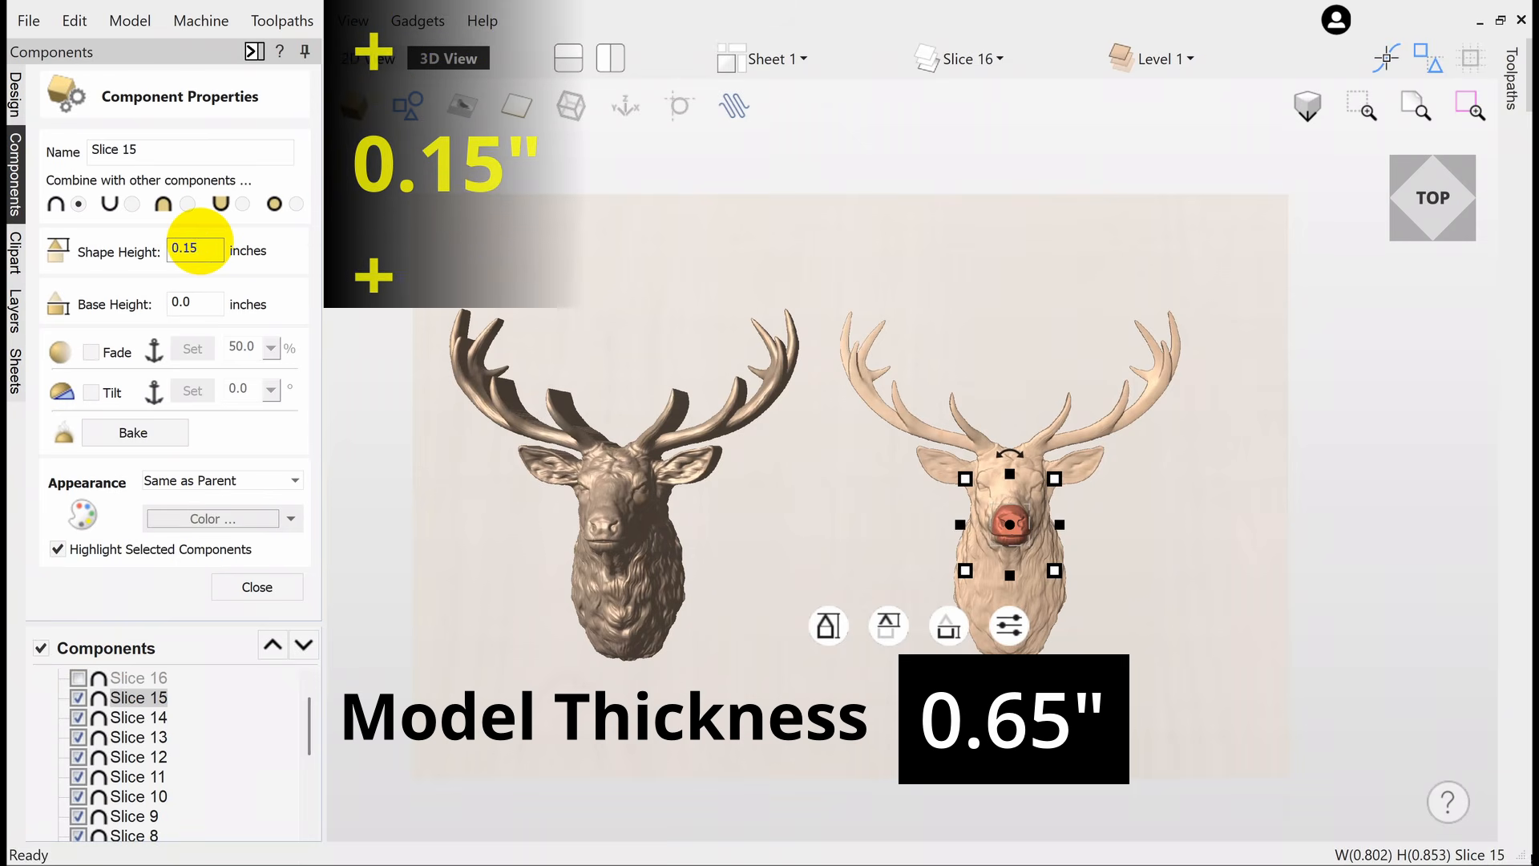
Show Slice 16, set its shape height to 0.1 inches and finish editing the component properties.
{"action": "left_click", "coordinate": [80, 678]}
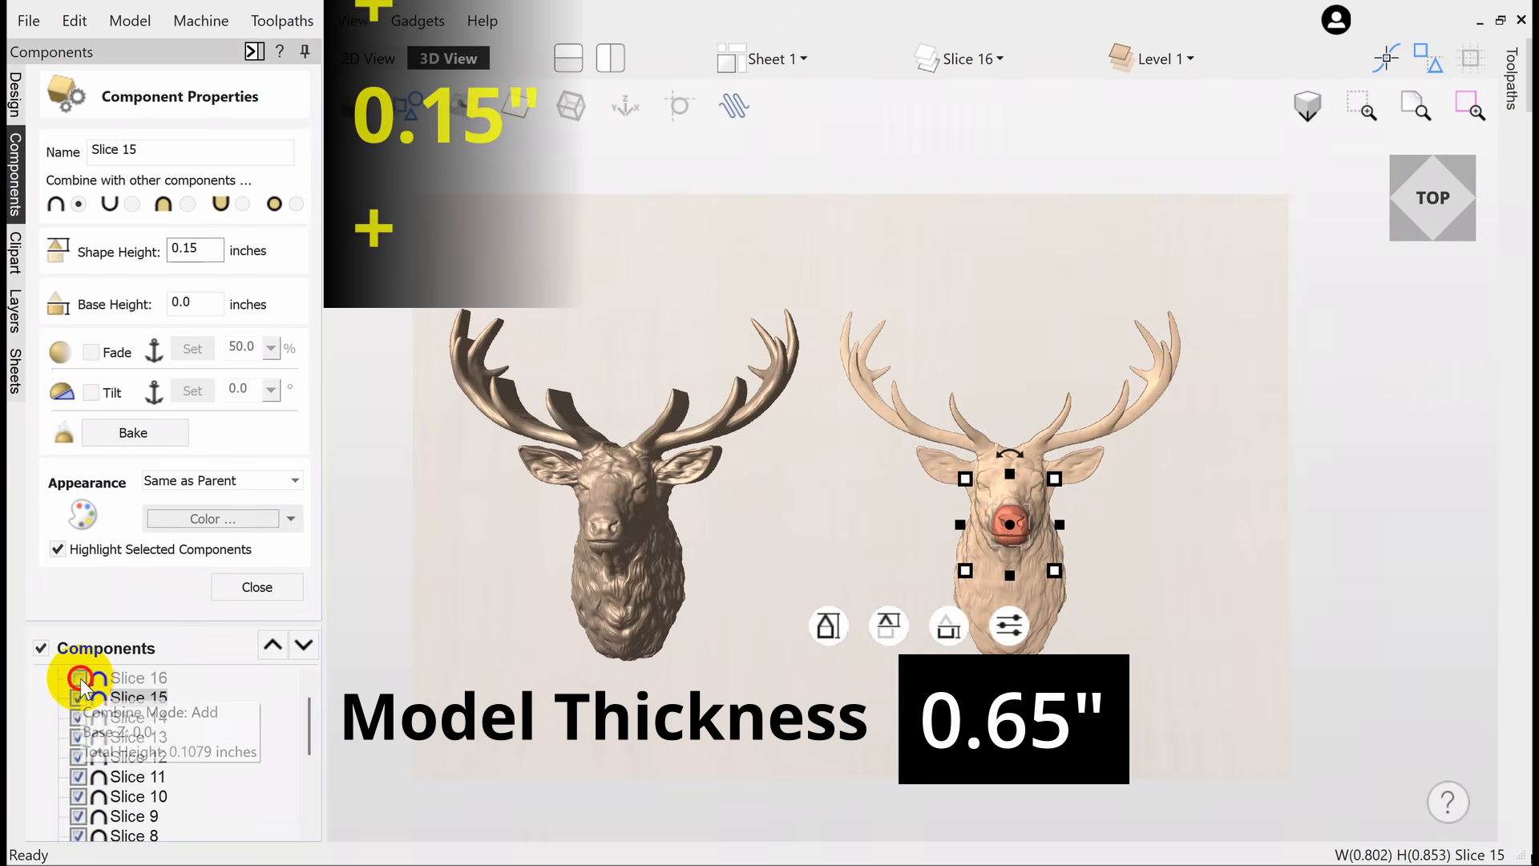
{"action": "left_click", "coordinate": [100, 680]}
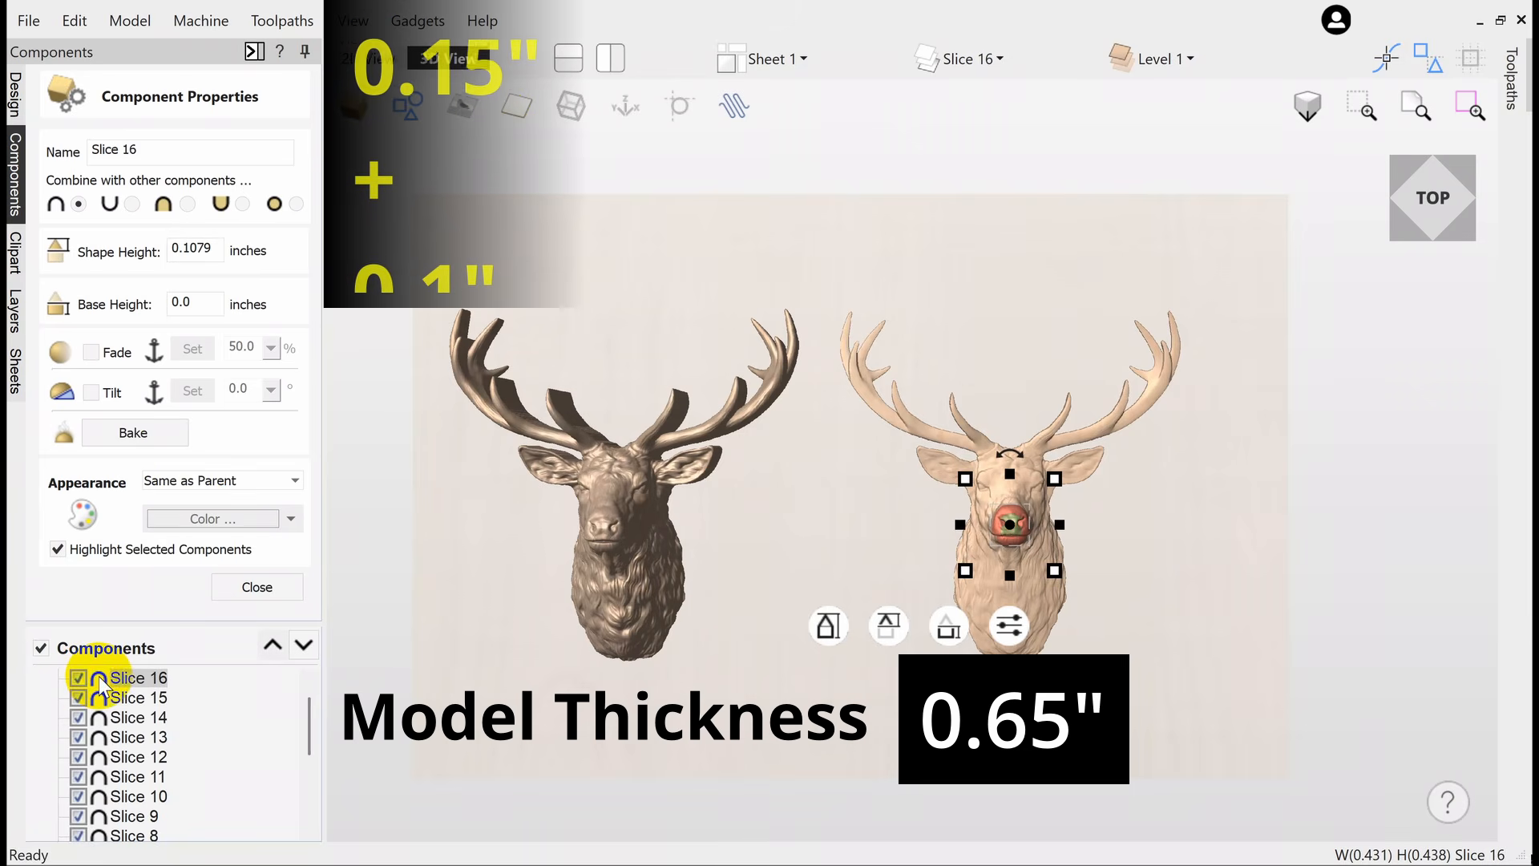
{"action": "double_click", "coordinate": [221, 247]}
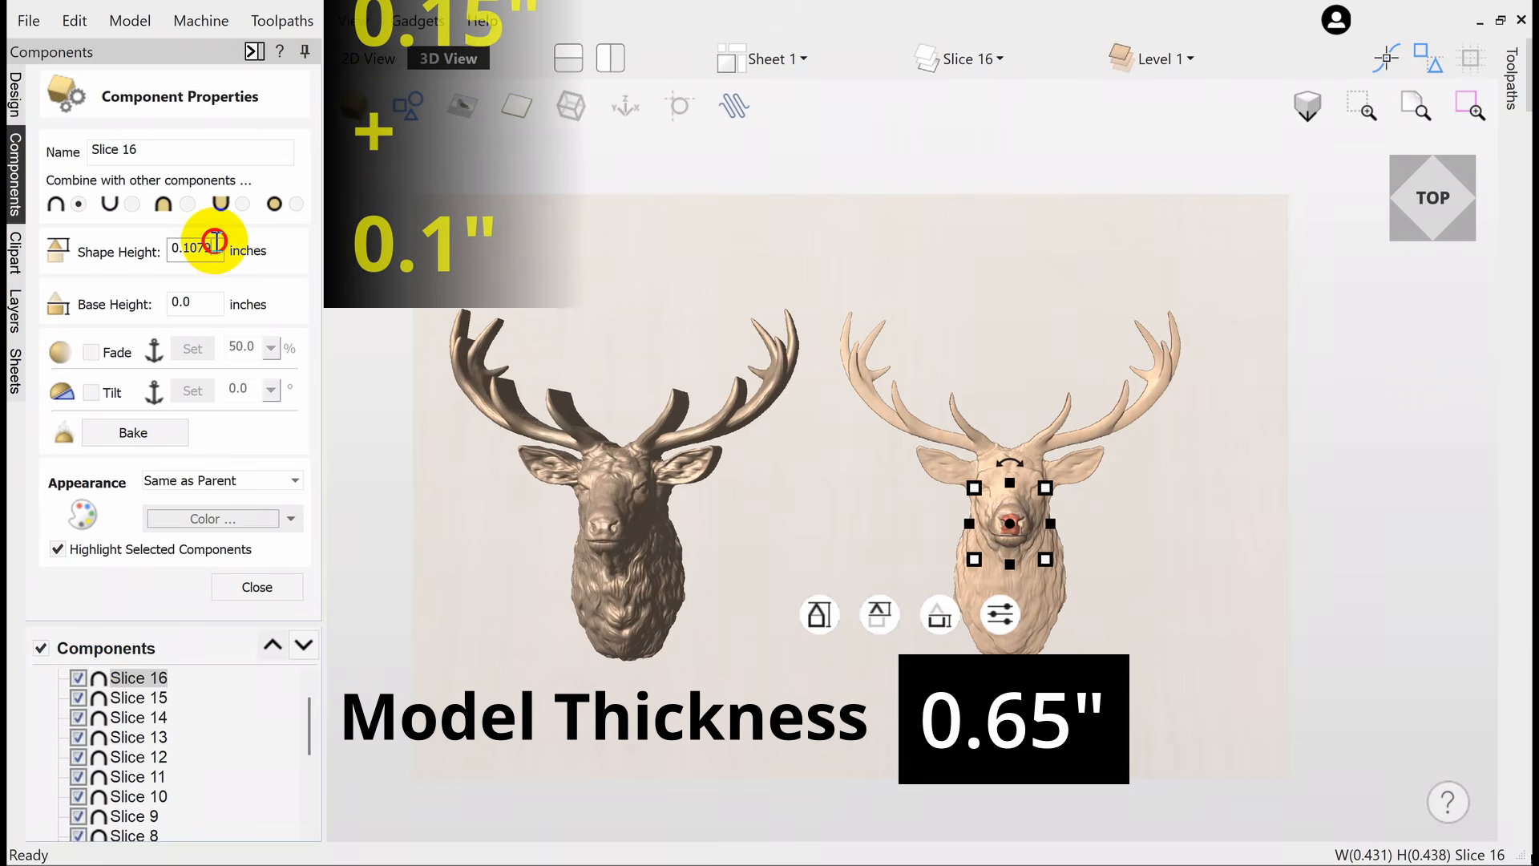
{"action": "type", "text": "0.1"}
{"action": "key", "text": "Return"}
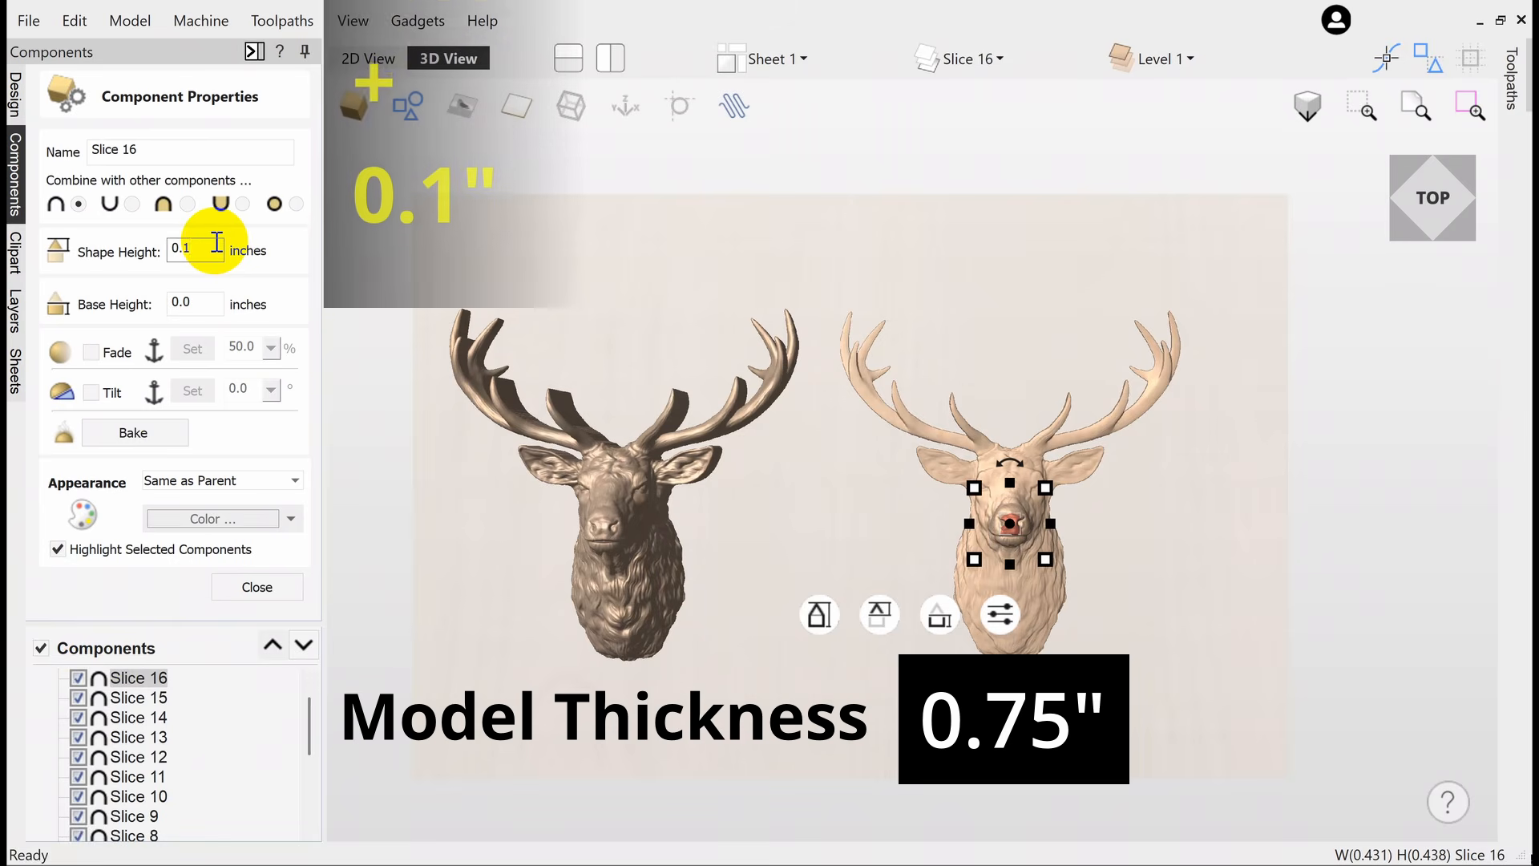
{"action": "left_click", "coordinate": [255, 591]}
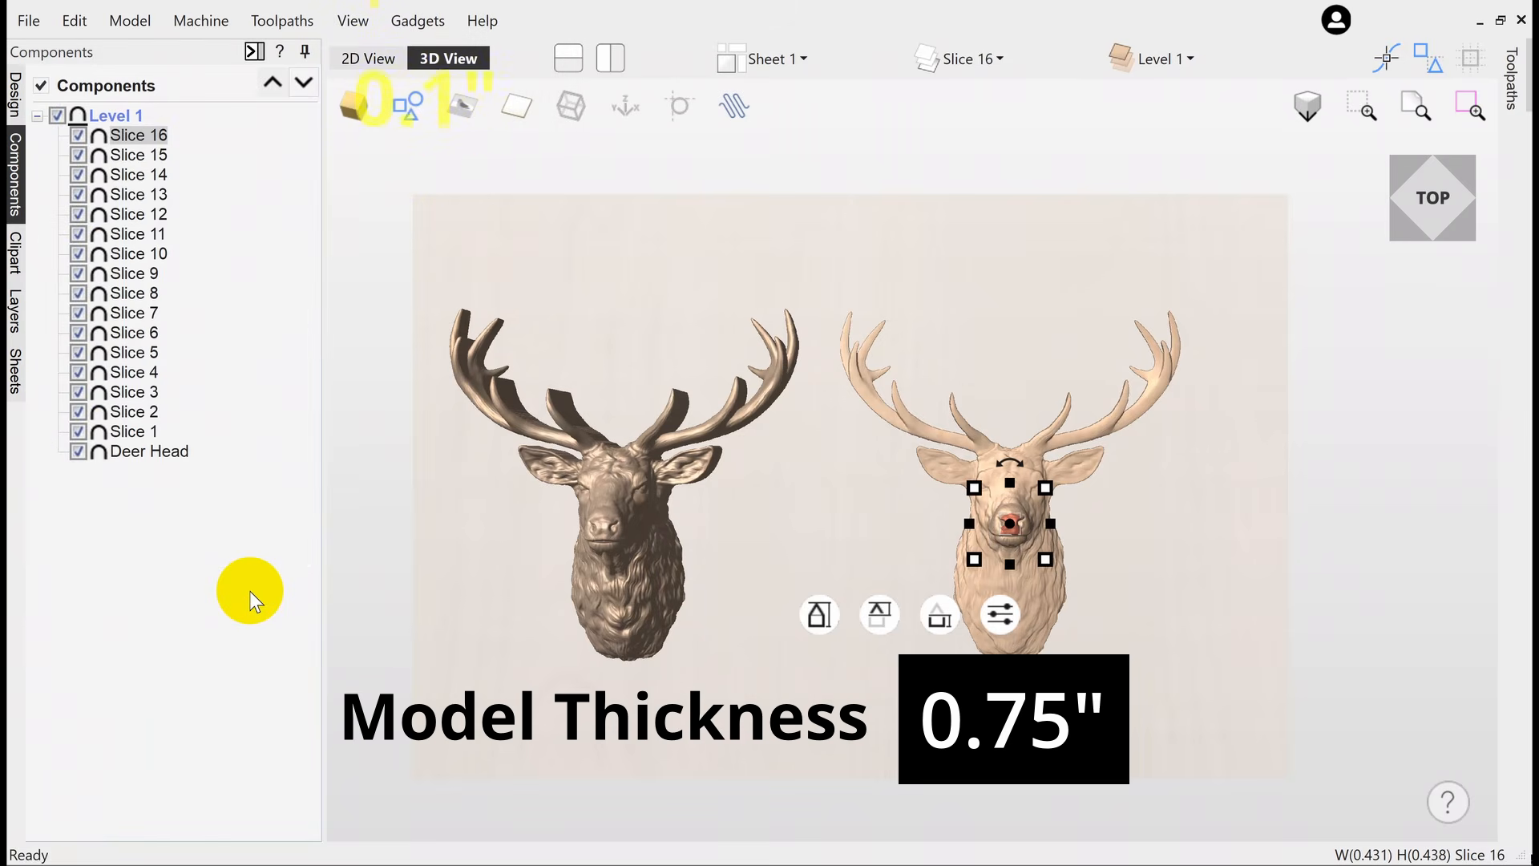
Compare the depth of the original and flattened deer heads from an angled side view, ending in the top view.
{"action": "left_click", "coordinate": [365, 589]}
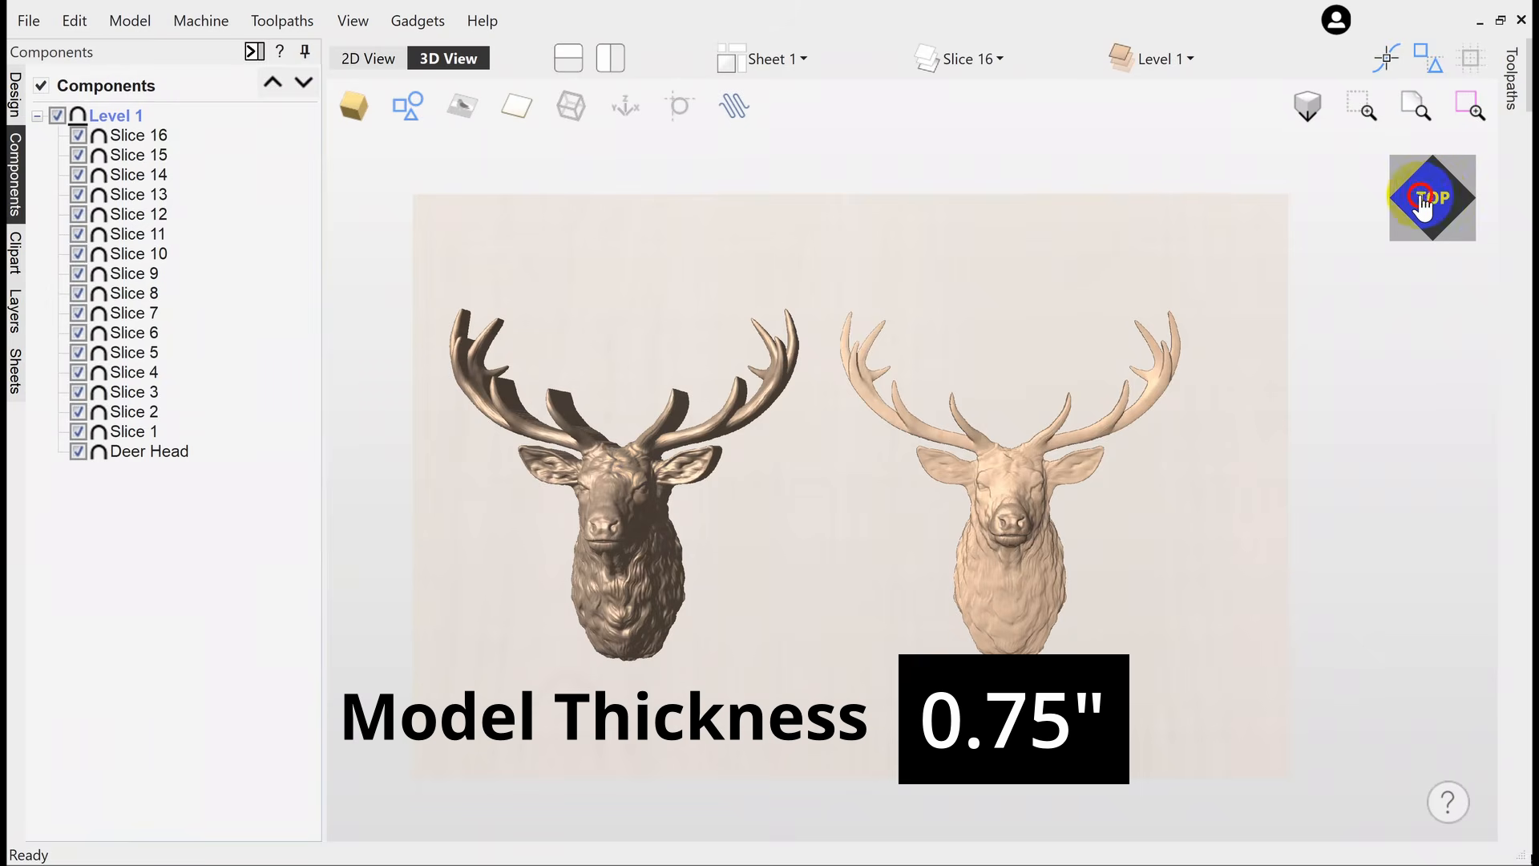
{"action": "left_click_drag", "start_coordinate": [1423, 206], "coordinate": [1369, 215]}
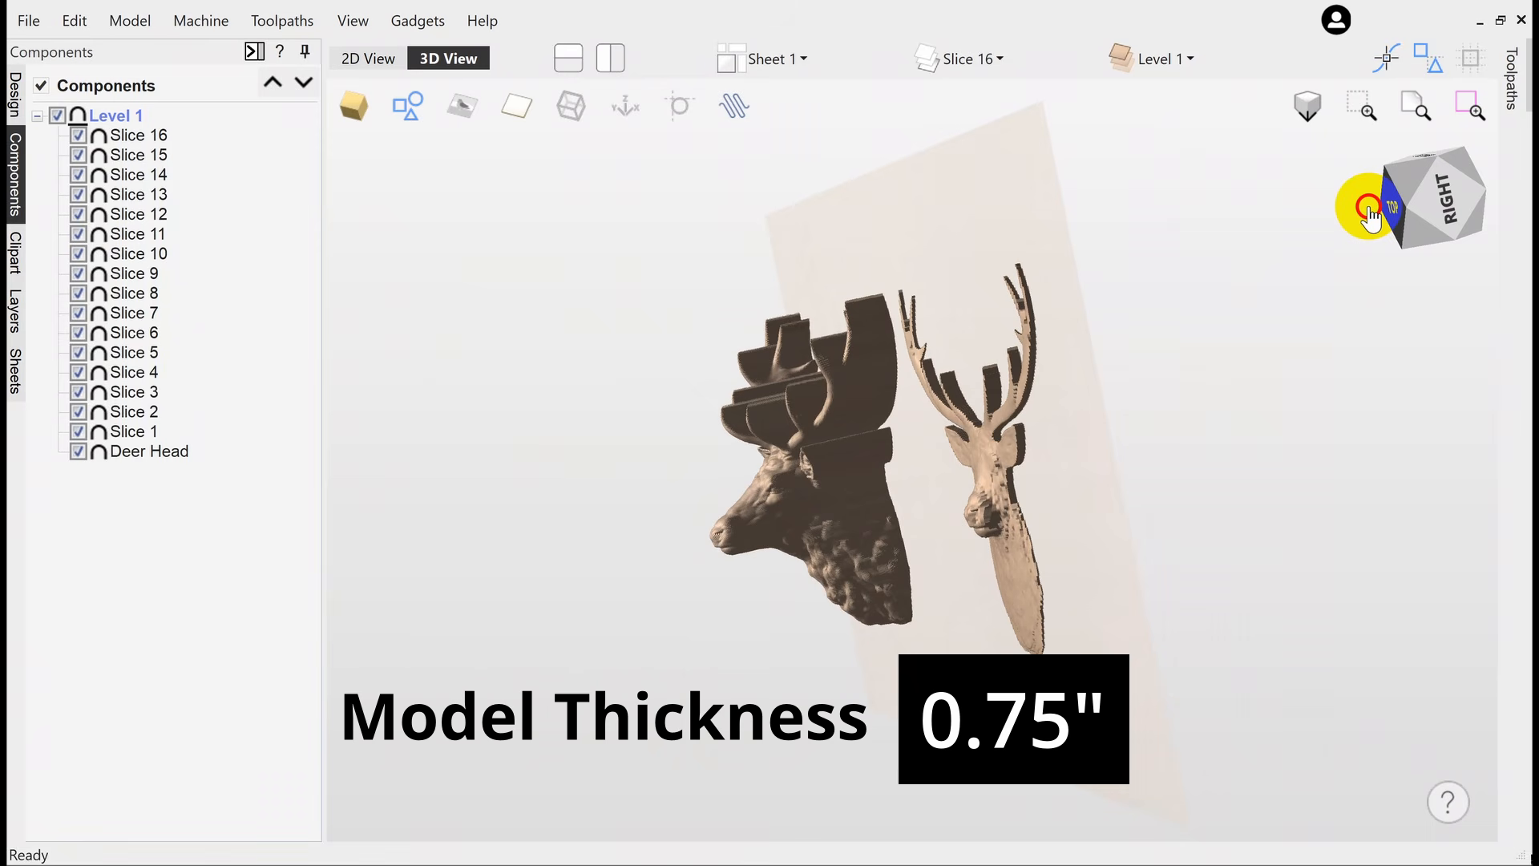
{"action": "left_click_drag", "start_coordinate": [1377, 212], "coordinate": [1408, 213]}
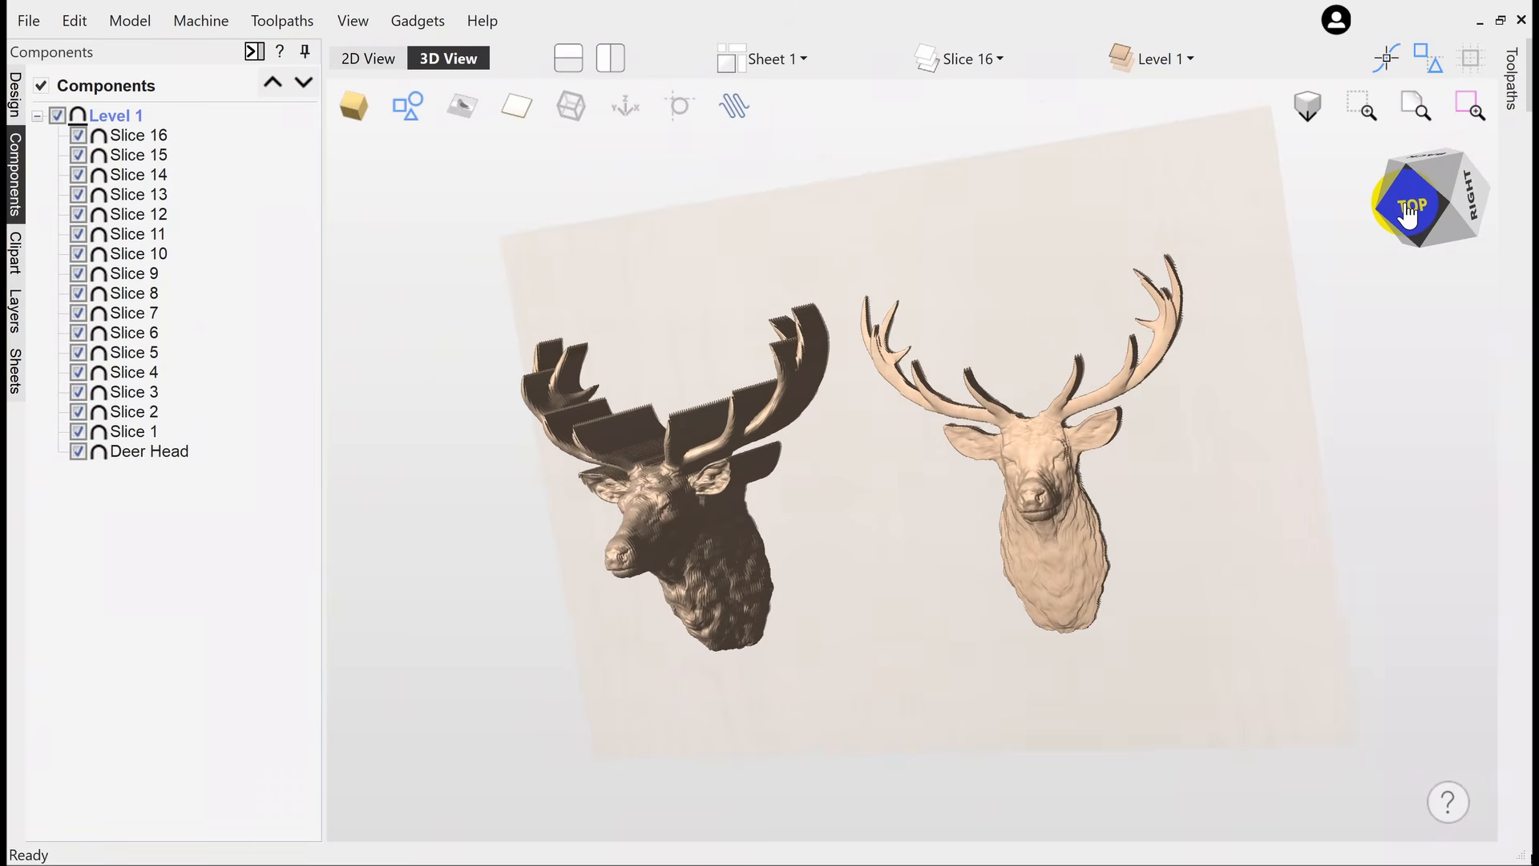
{"action": "left_click", "coordinate": [1409, 213]}
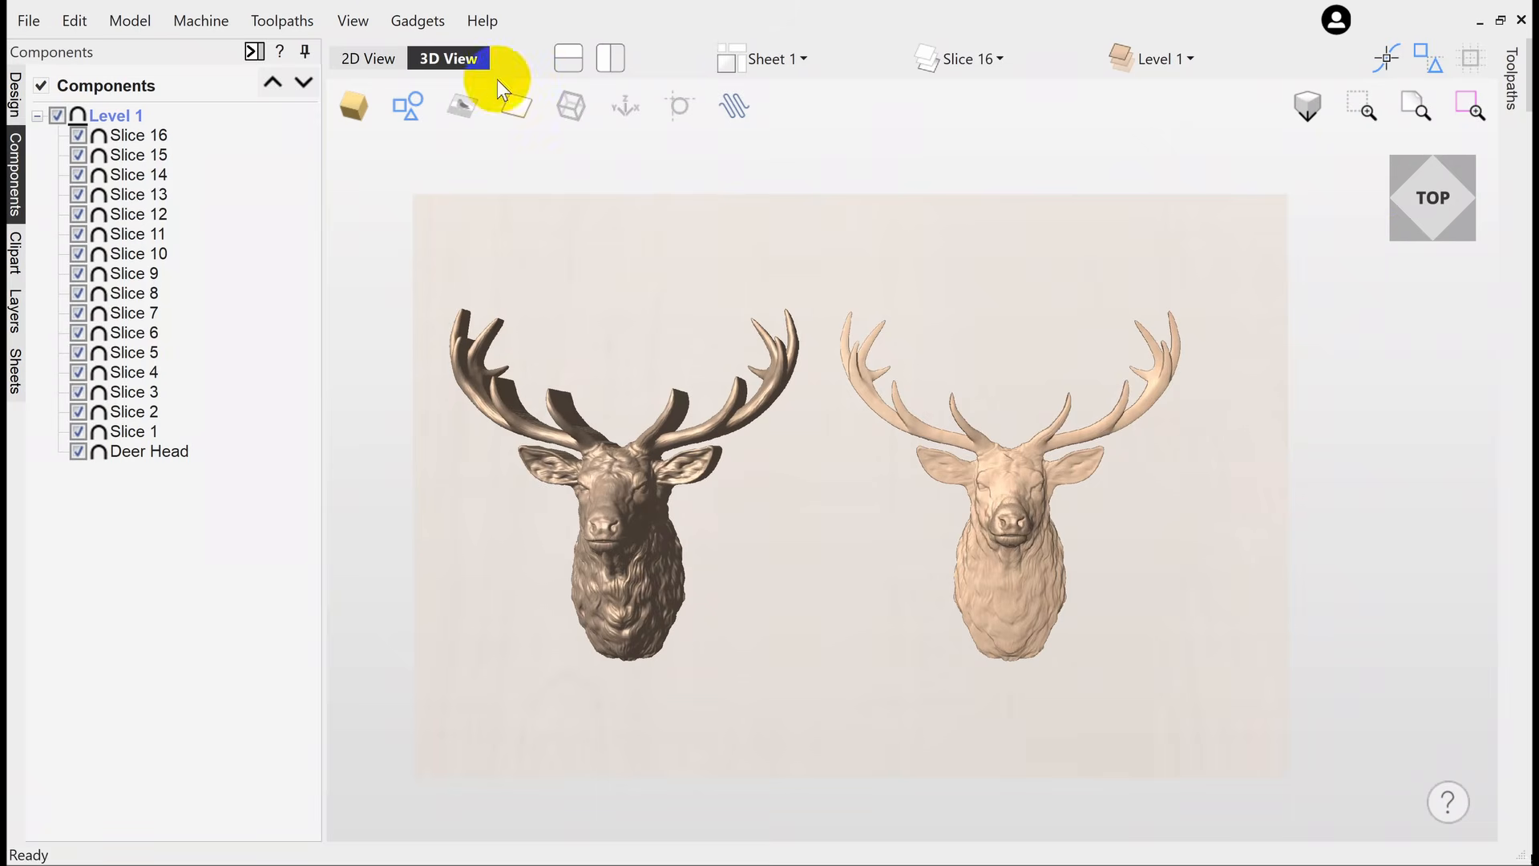
Open the material setup for Sheet 1 and hide the original Deer Head component so only the slices count towards the model thickness.
{"action": "left_click", "coordinate": [251, 52]}
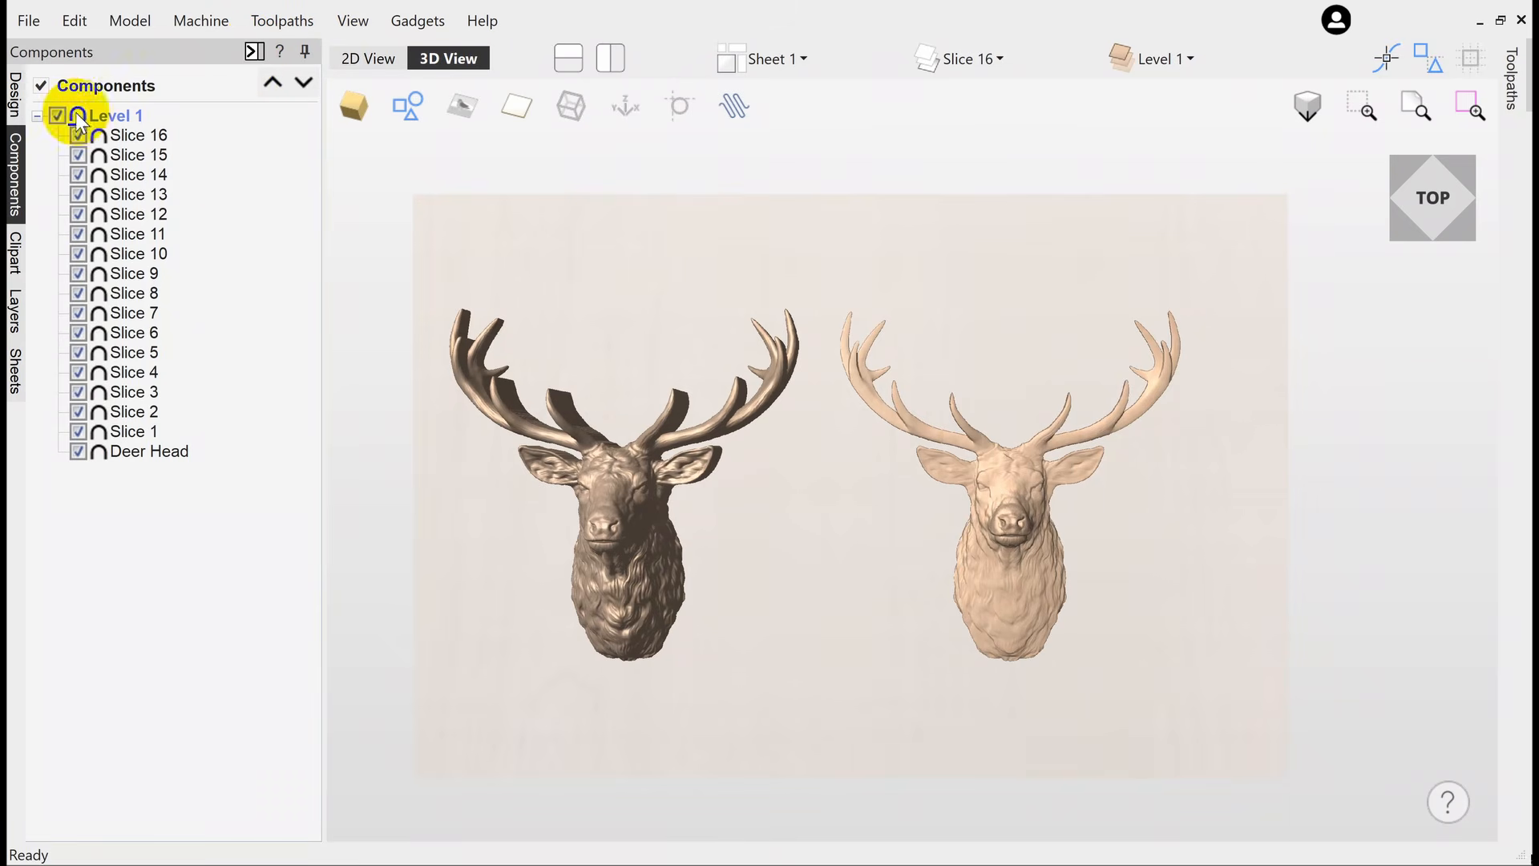
{"action": "left_click", "coordinate": [17, 98]}
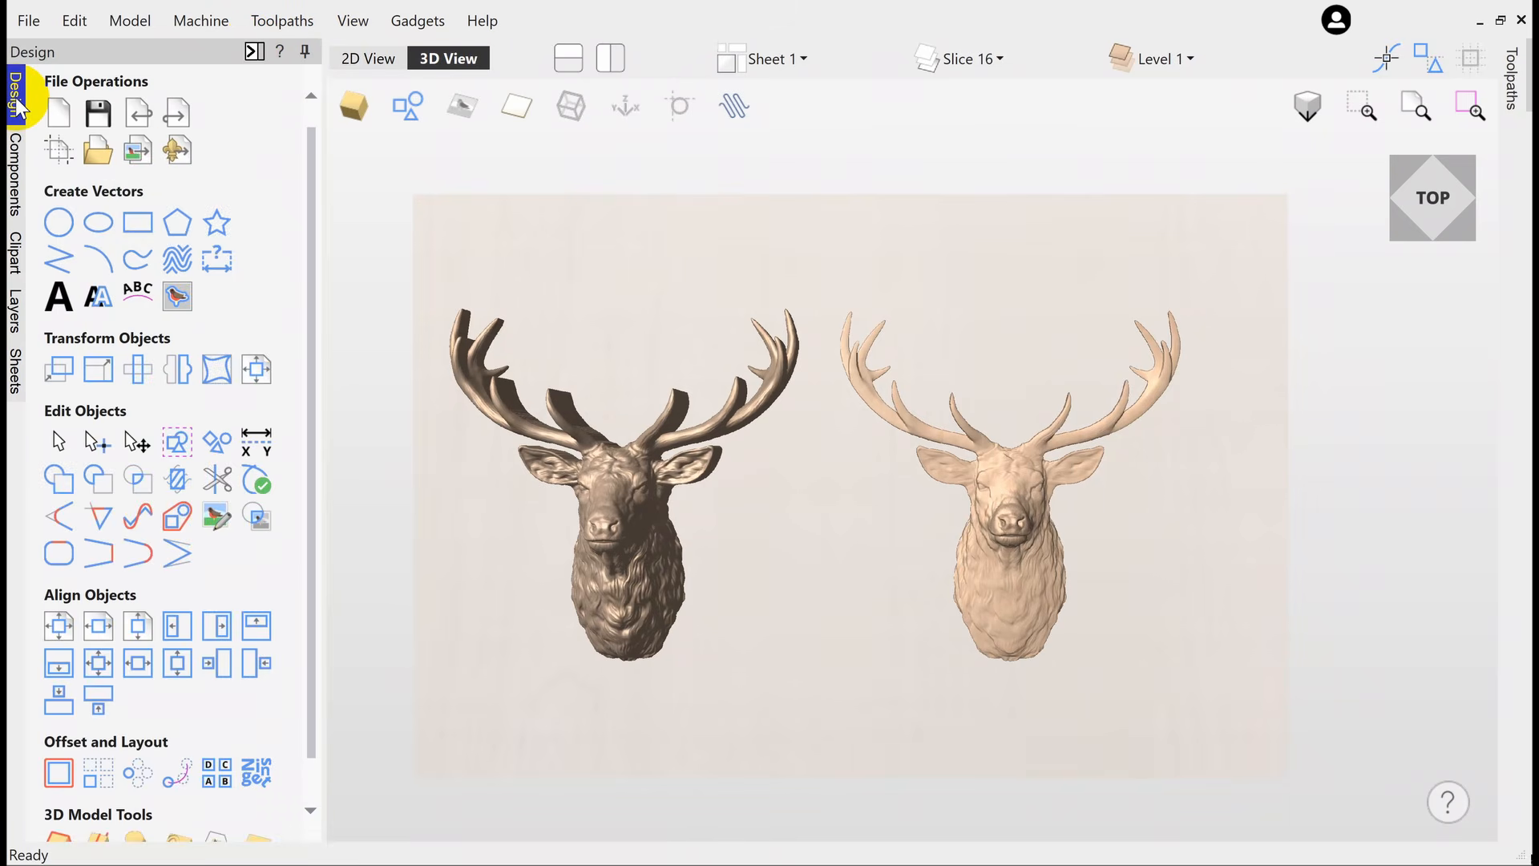
{"action": "left_click", "coordinate": [254, 52]}
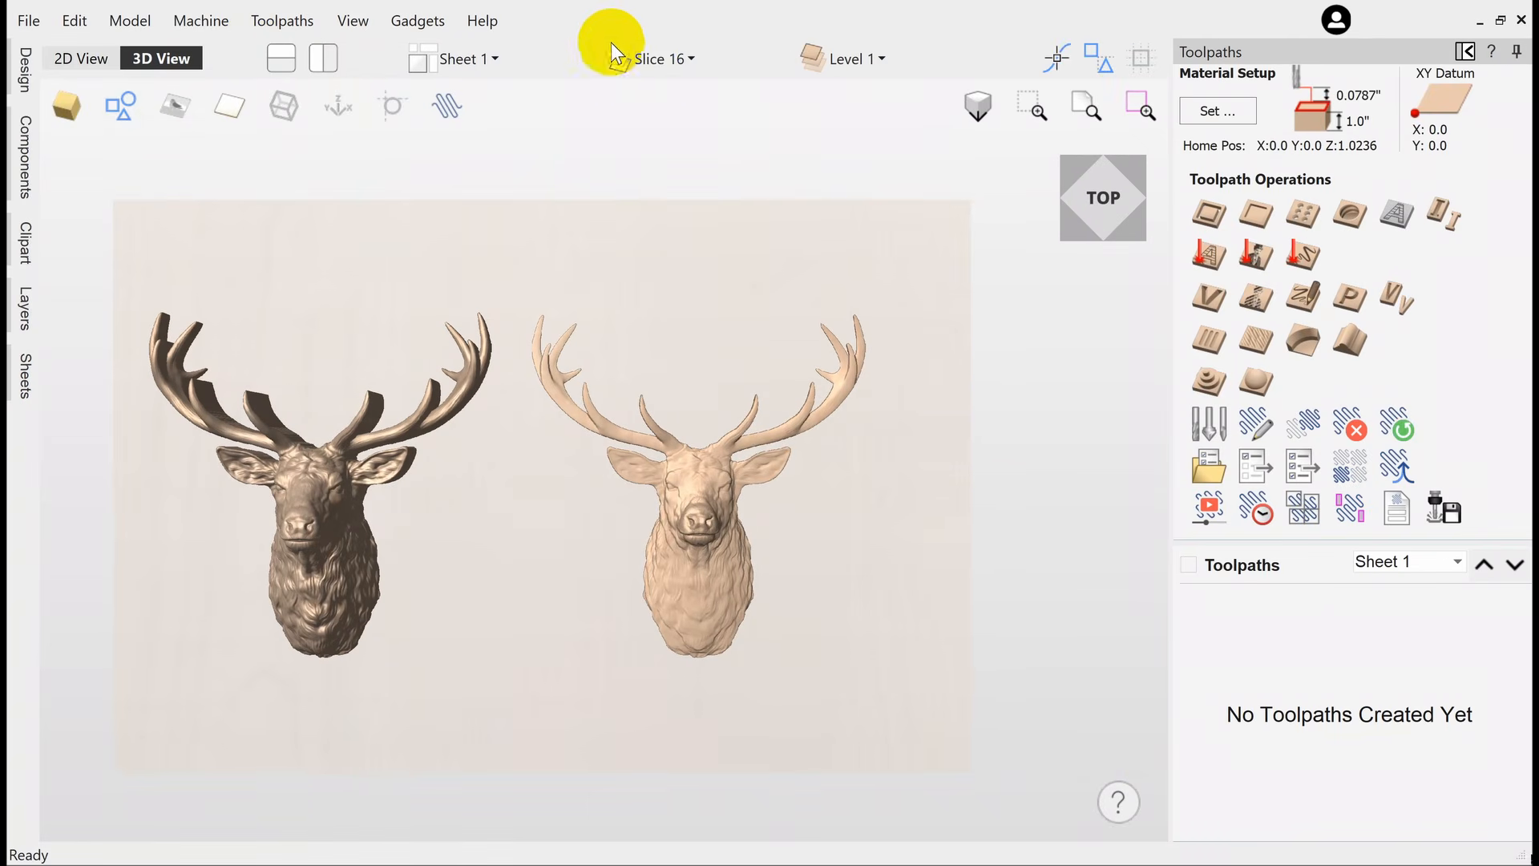
{"action": "left_click", "coordinate": [1219, 109]}
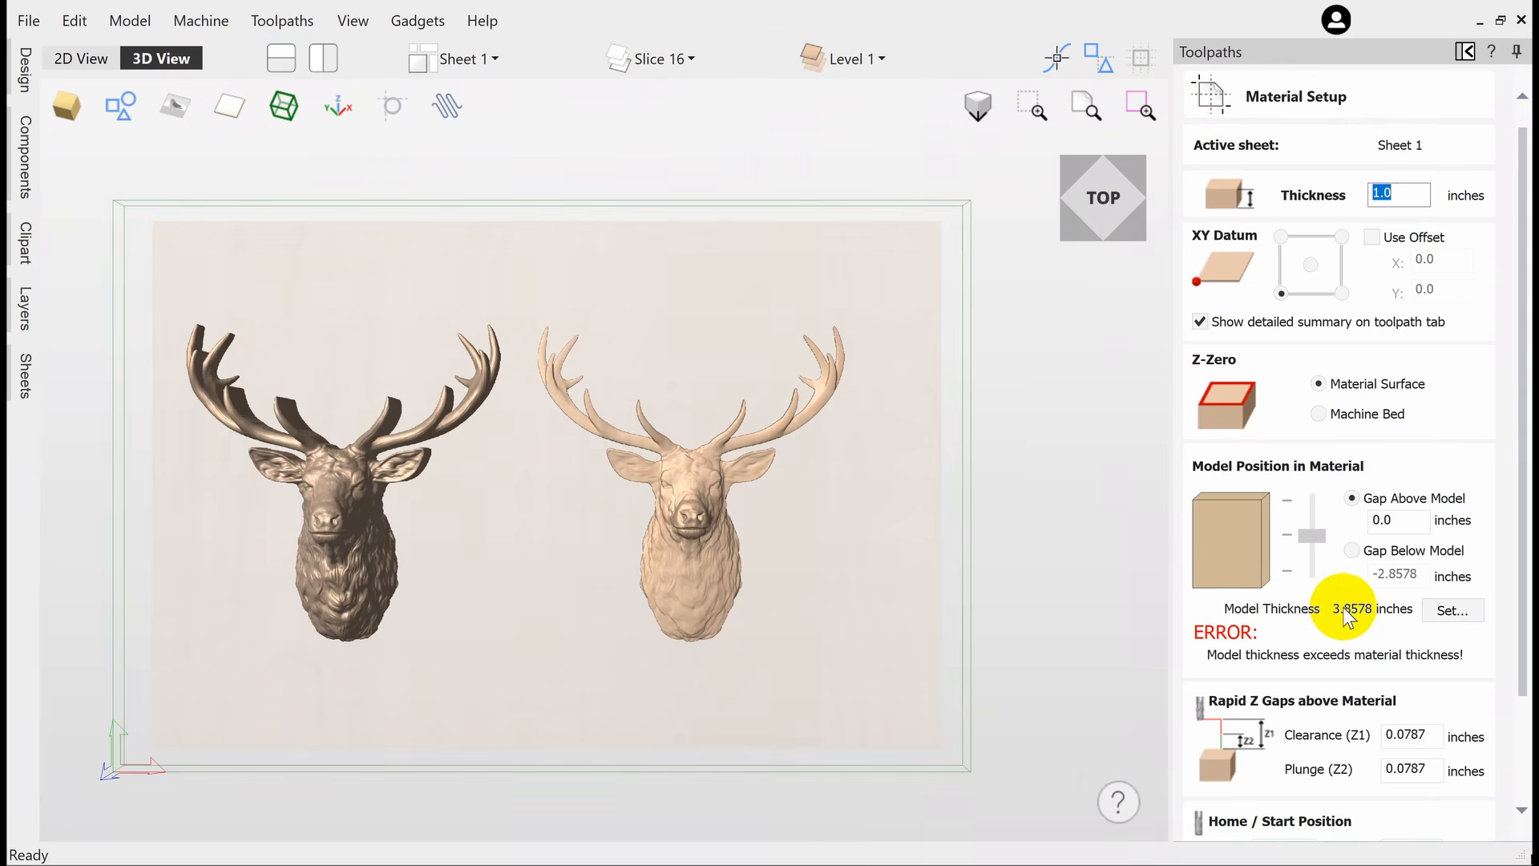
{"action": "left_click", "coordinate": [342, 528]}
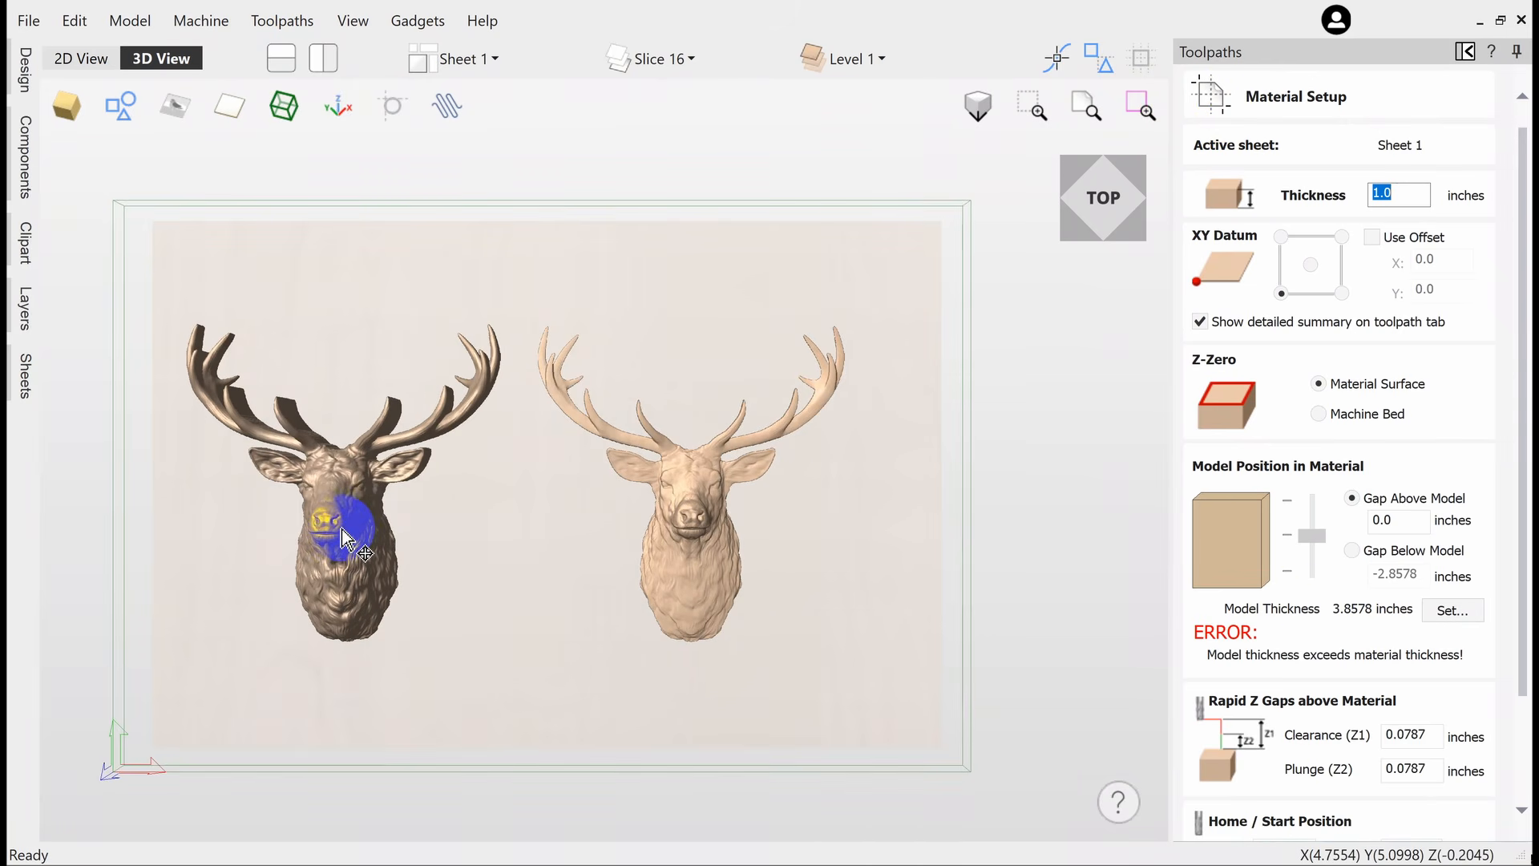
{"action": "left_click", "coordinate": [27, 164]}
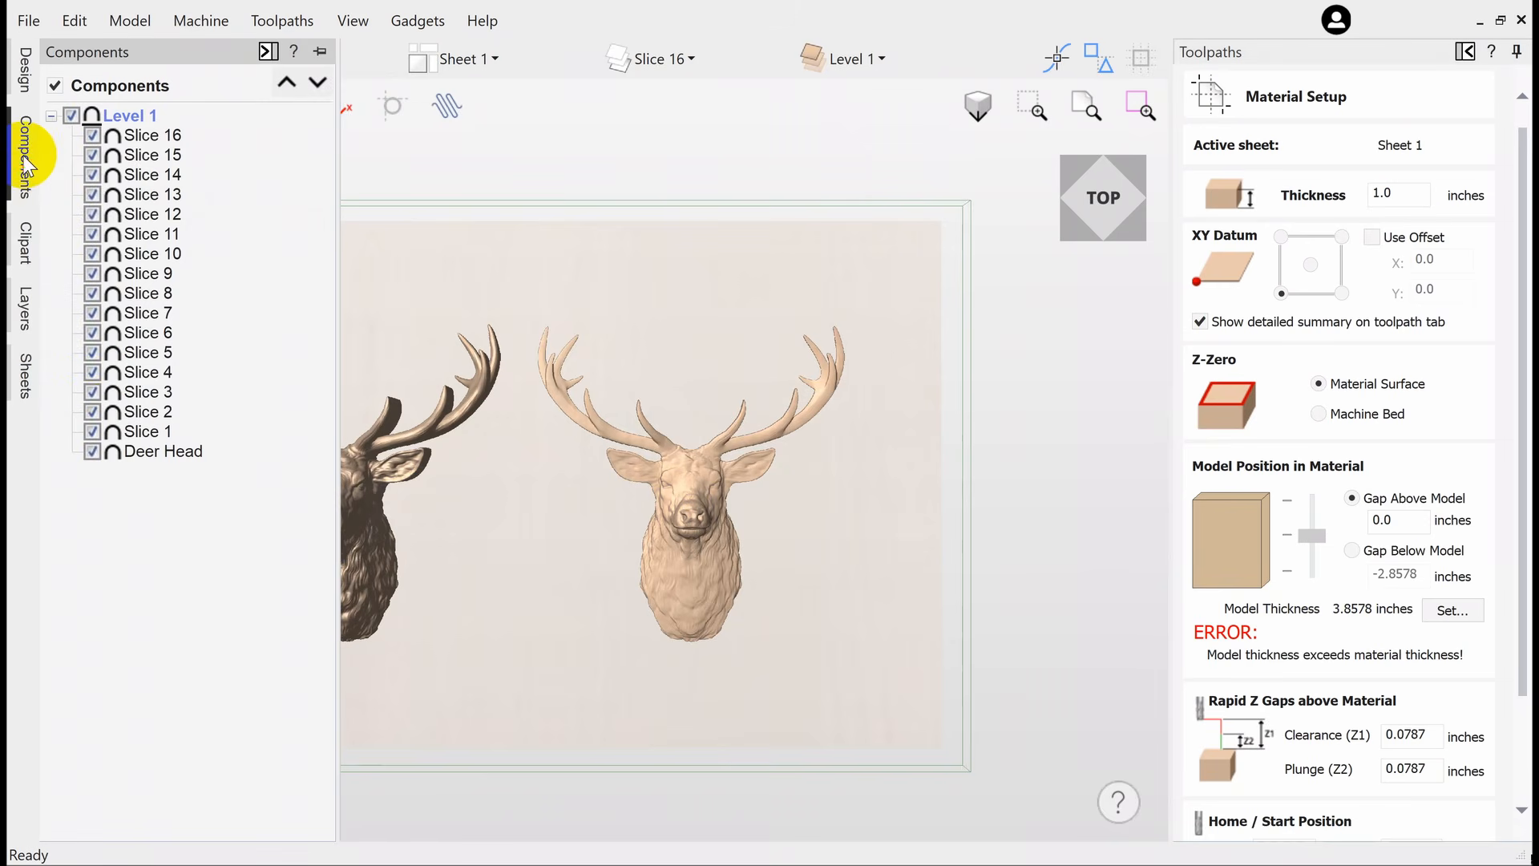
{"action": "left_click", "coordinate": [93, 453]}
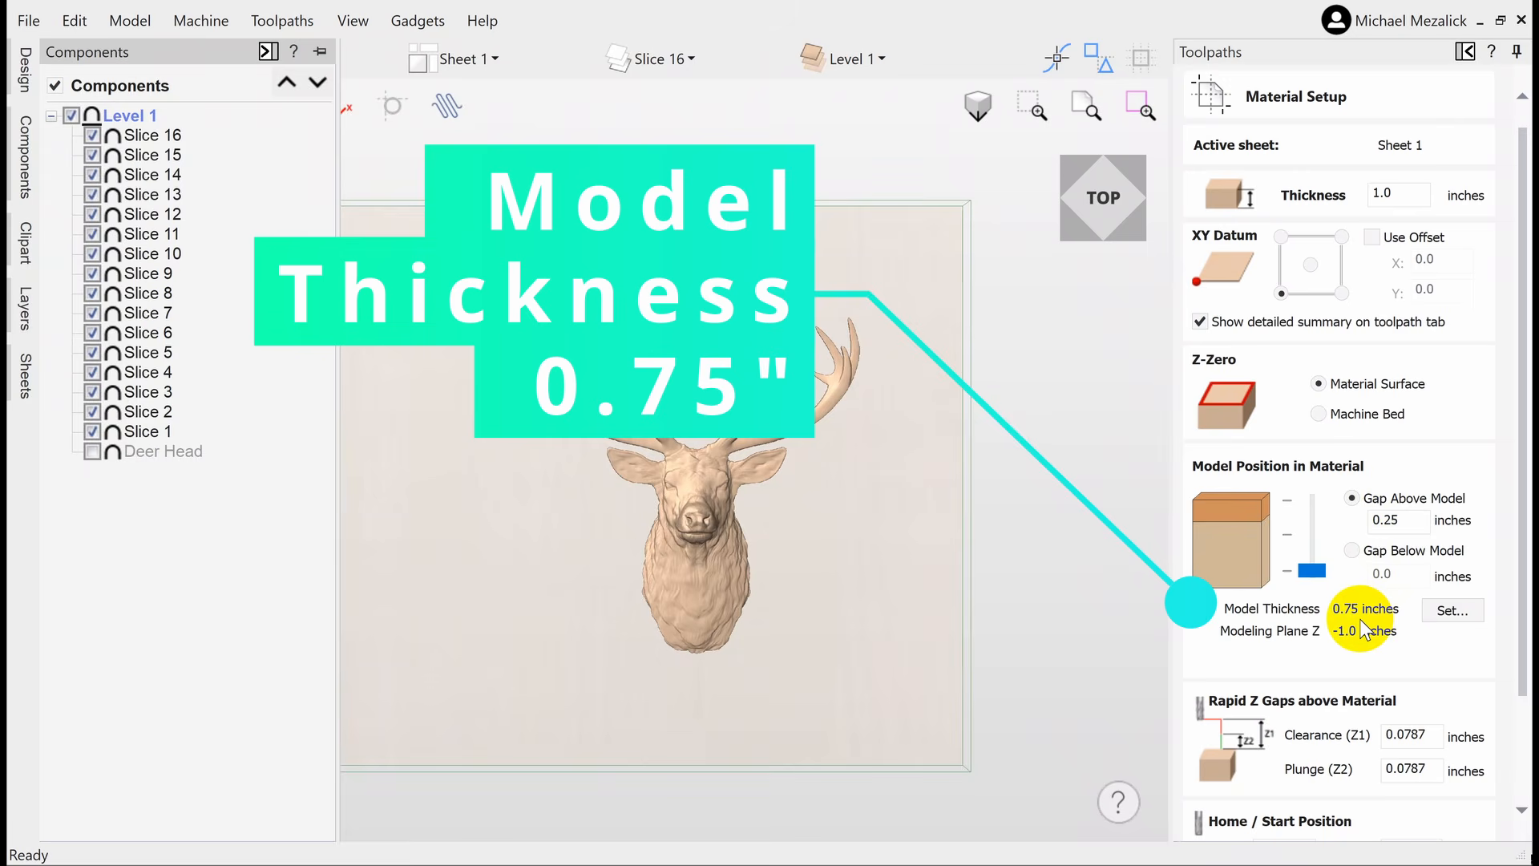
Position the model at the top of the material with a 0.0-inch gap above it and apply the material setup.
{"action": "left_click", "coordinate": [1313, 570]}
{"action": "left_click_drag", "start_coordinate": [1312, 570], "coordinate": [1310, 509]}
{"action": "left_click_drag", "start_coordinate": [1311, 503], "coordinate": [1309, 498]}
{"action": "left_click", "coordinate": [1309, 501]}
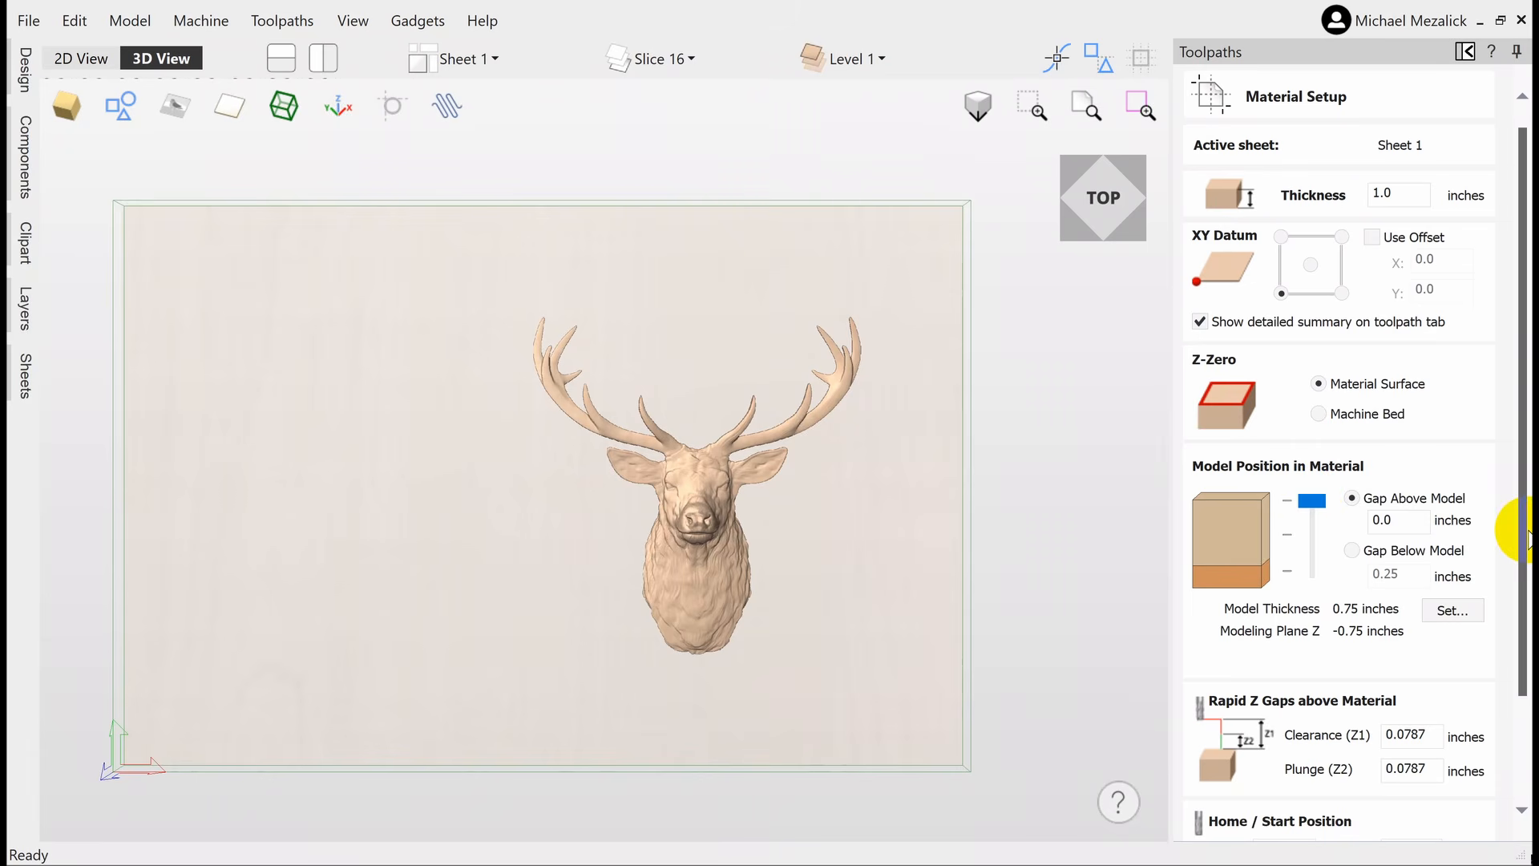
{"action": "scroll", "coordinate": [1527, 545], "scroll_direction": "down", "scroll_amount": 3}
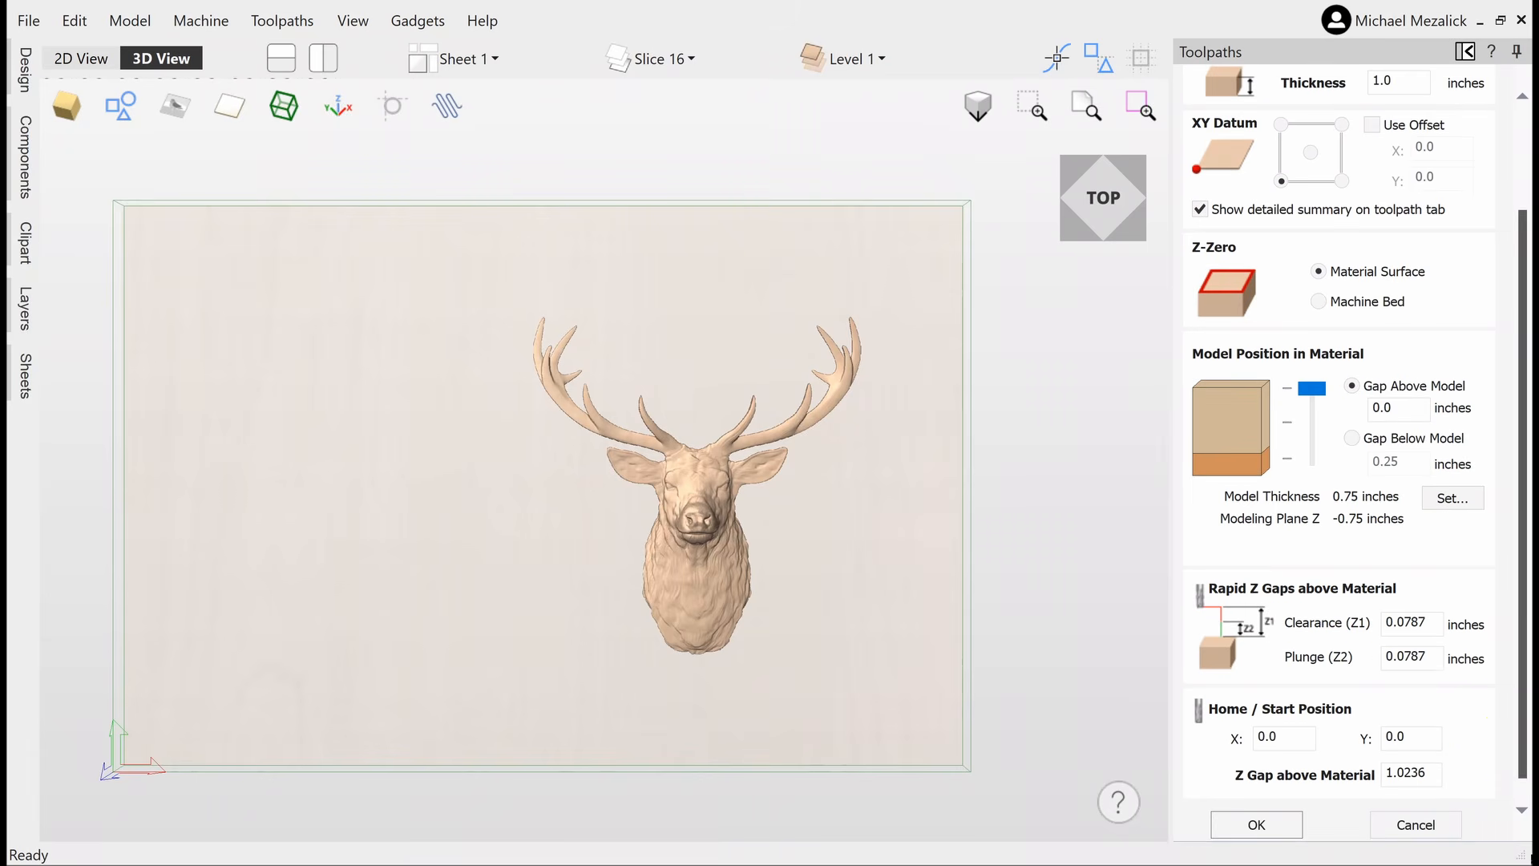
{"action": "left_click", "coordinate": [1273, 823]}
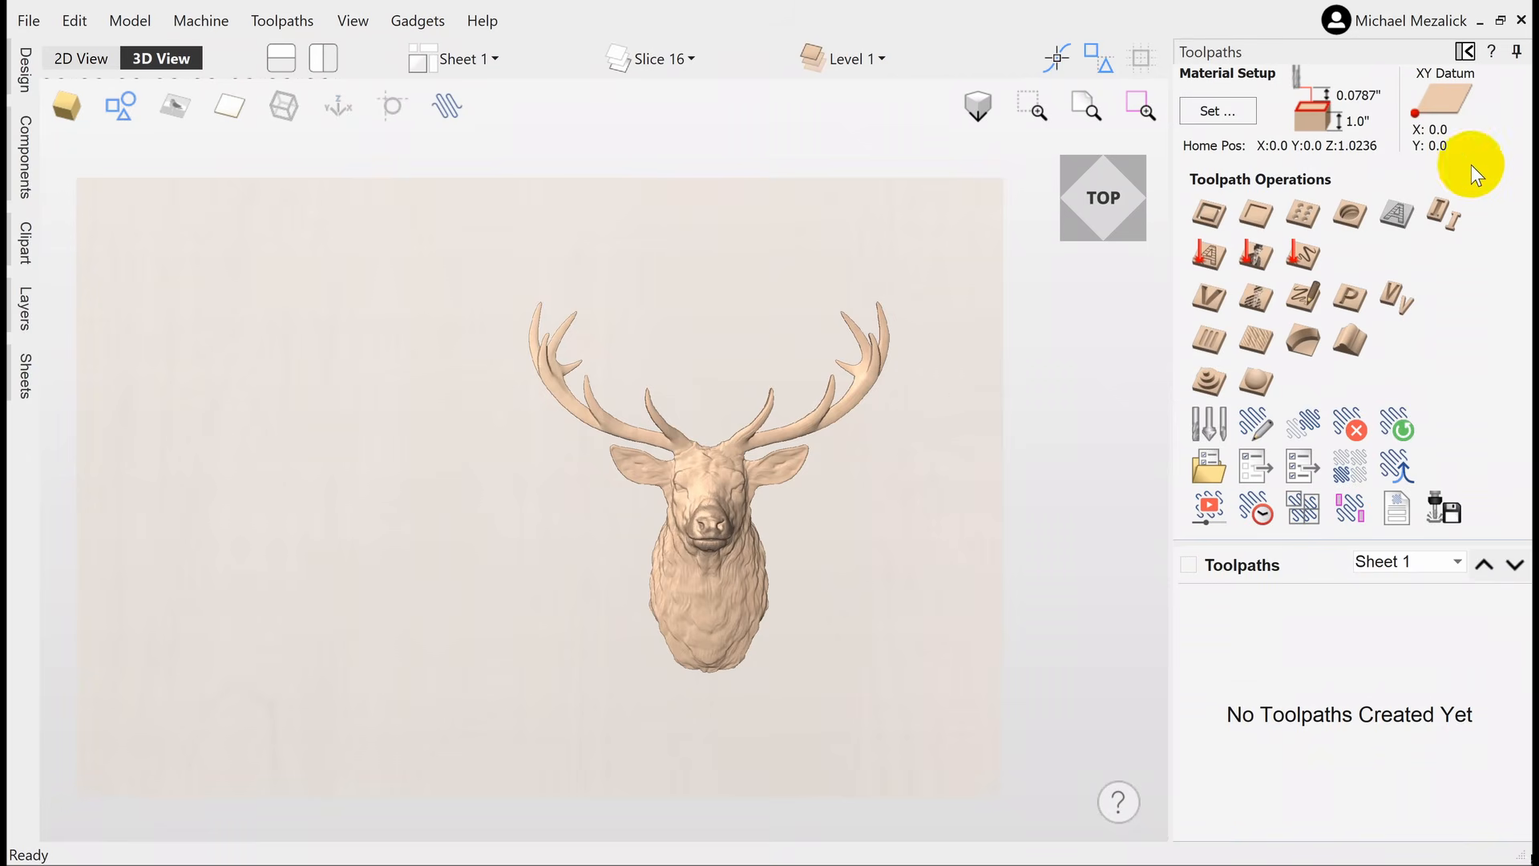
Return to the component list and show the original Deer Head beside the flattened slices.
{"action": "left_click", "coordinate": [1465, 52]}
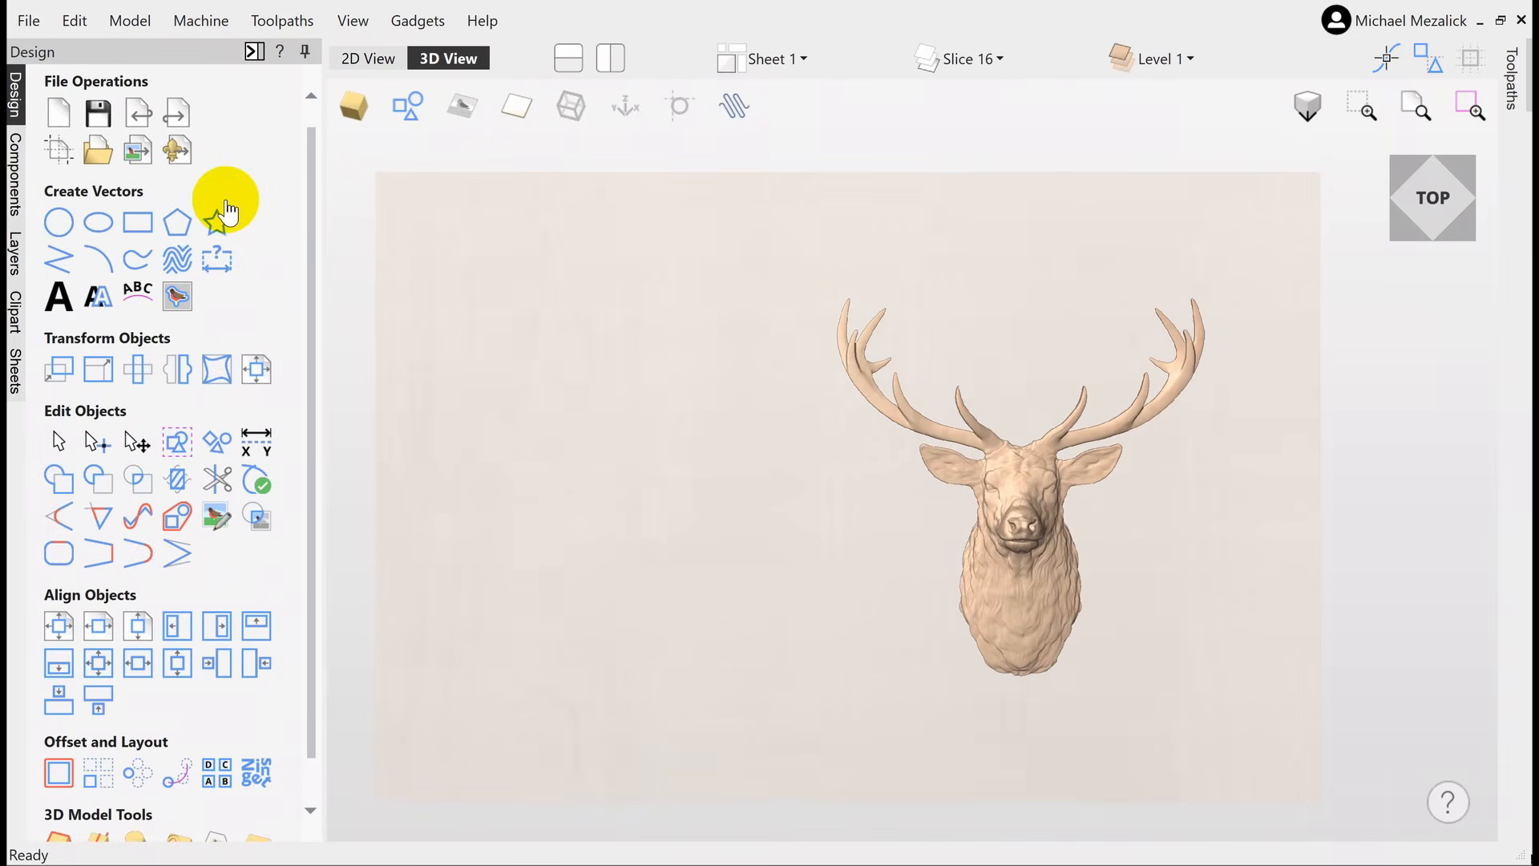
{"action": "left_click", "coordinate": [16, 192]}
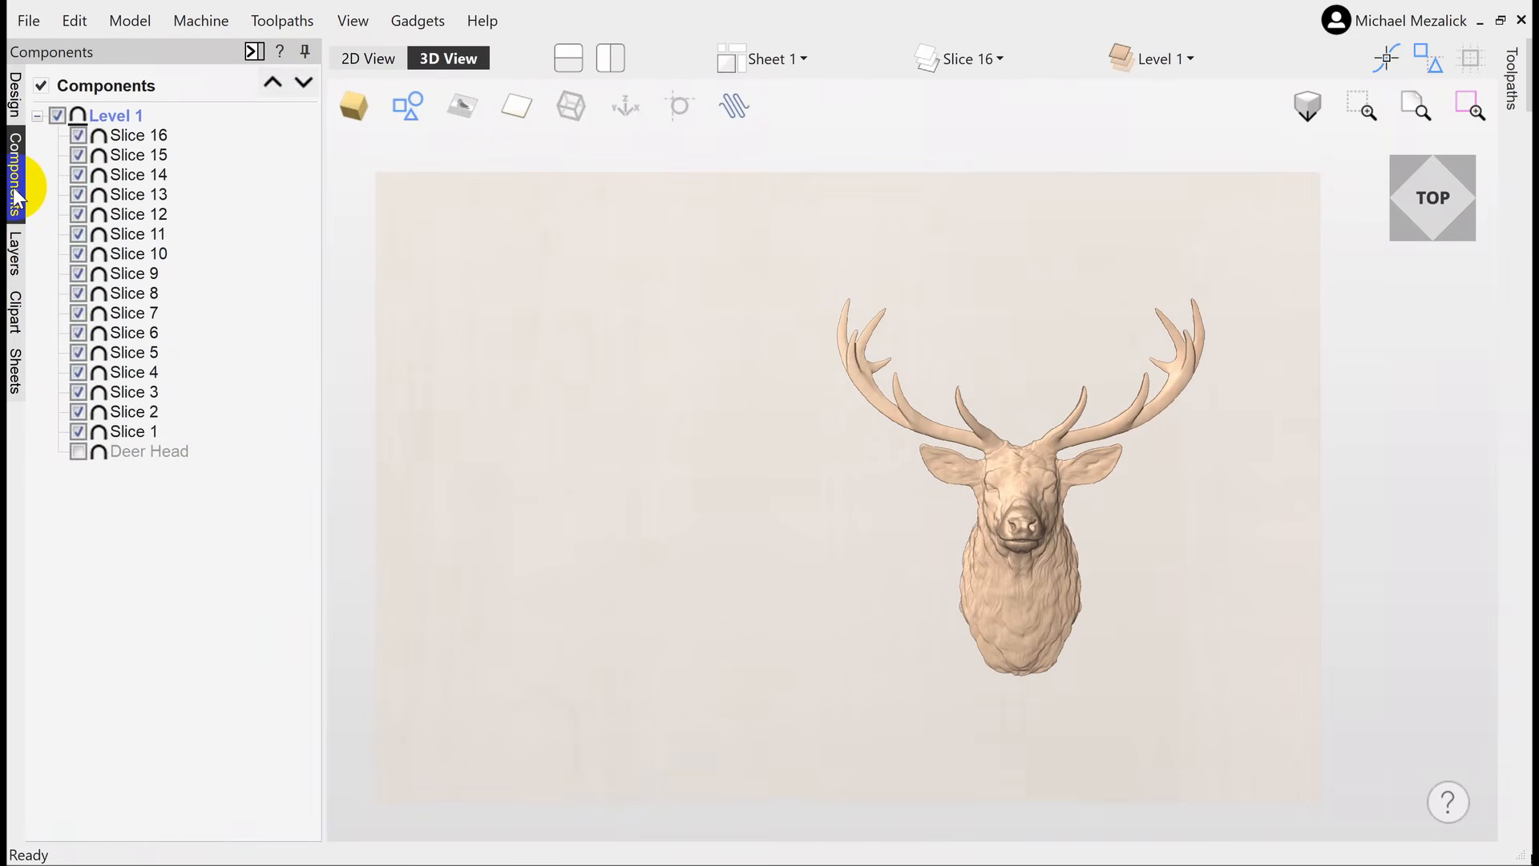
{"action": "left_click", "coordinate": [78, 451]}
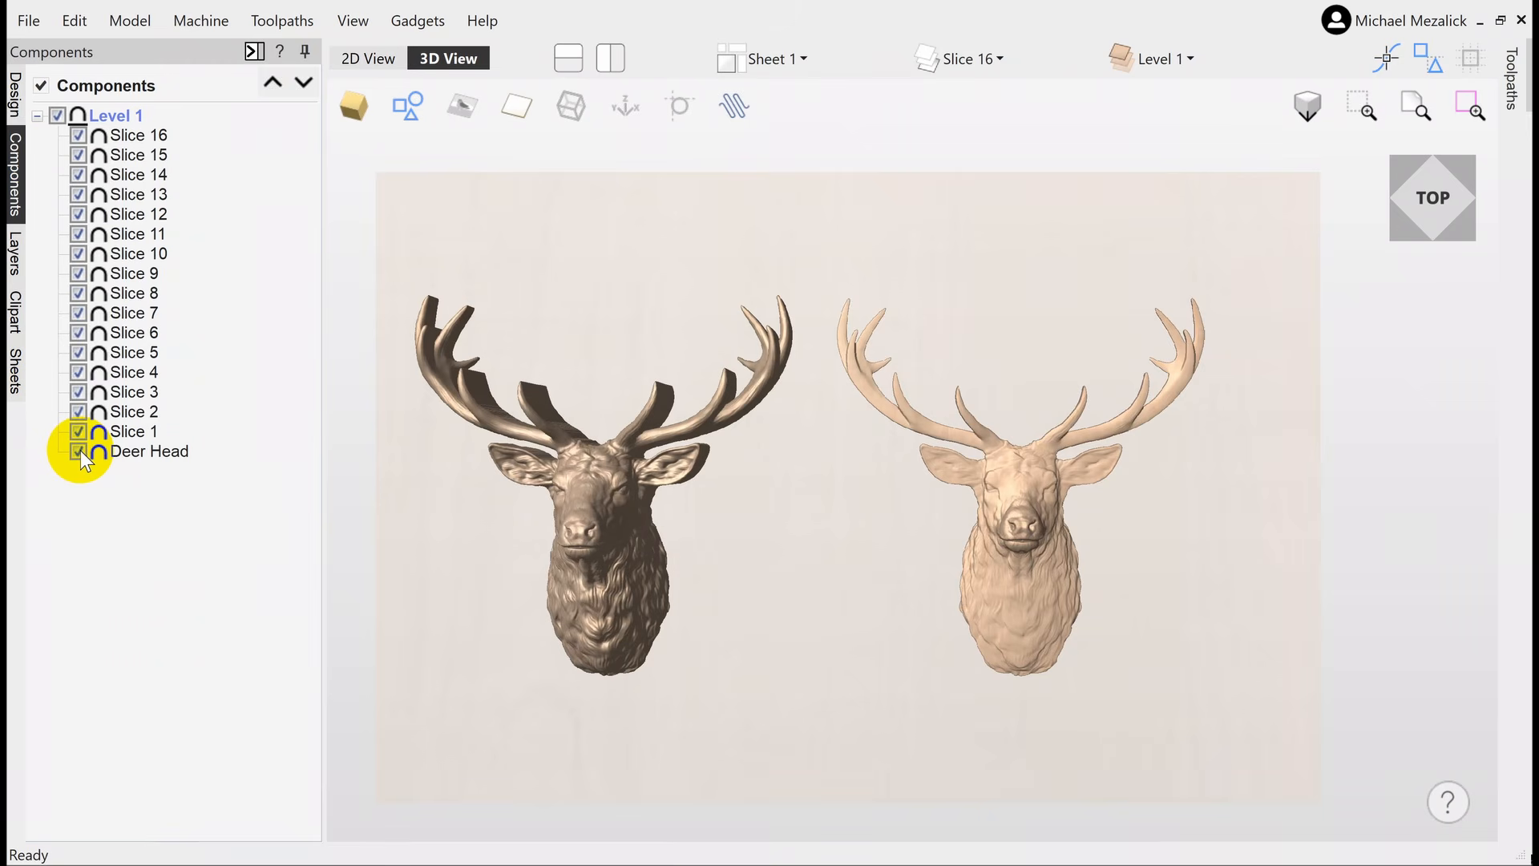